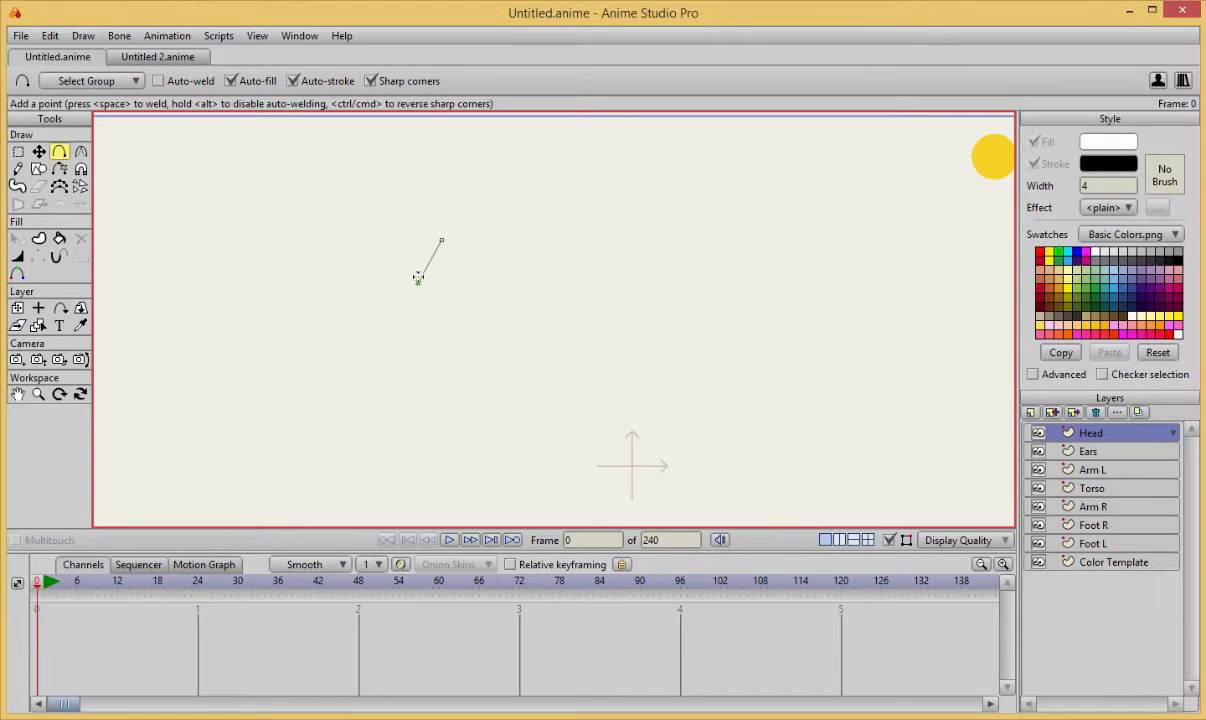
Draw the left side of the head outline point by point on the Head layer and delete its bottom end point.
mouse_move(417, 282)
left_mouse_down()
mouse_move(414, 379)
mouse_move(415, 342)
mouse_move(357, 402)
mouse_move(373, 450)
mouse_move(456, 527)
mouse_move(386, 400)
mouse_move(362, 418)
mouse_move(349, 398)
mouse_move(432, 446)
mouse_move(546, 458)
left_mouse_up()
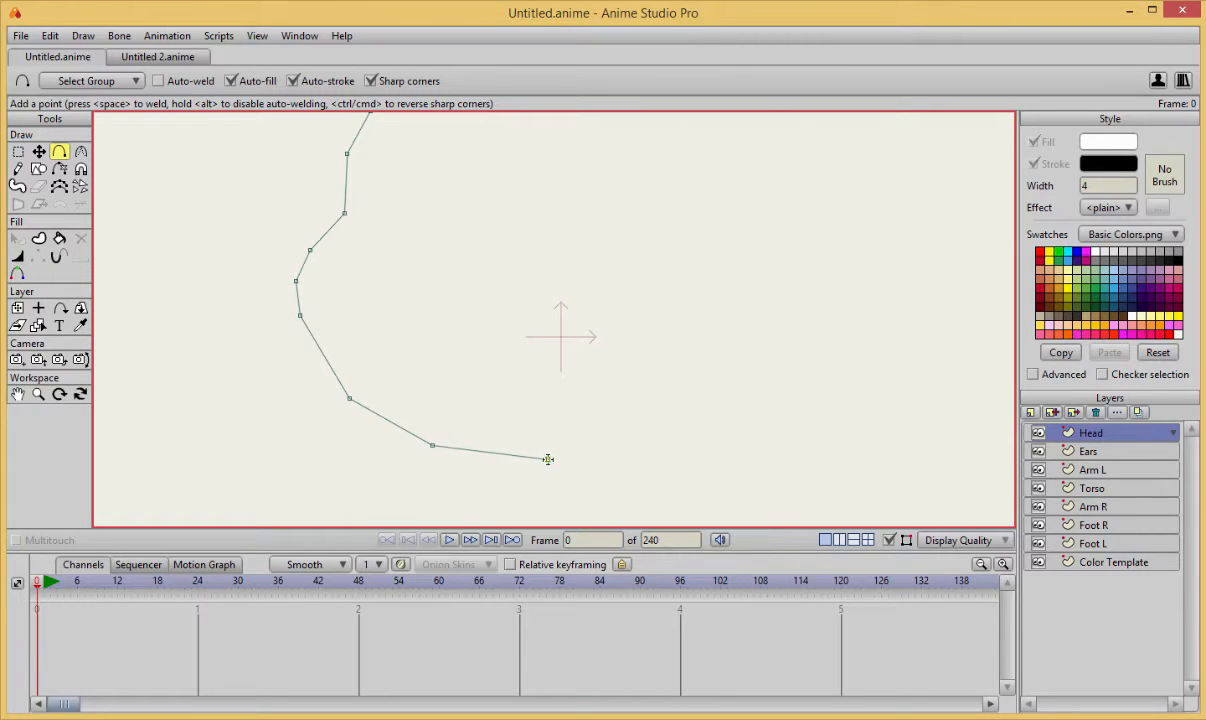
scroll(552, 371, "down", 3)
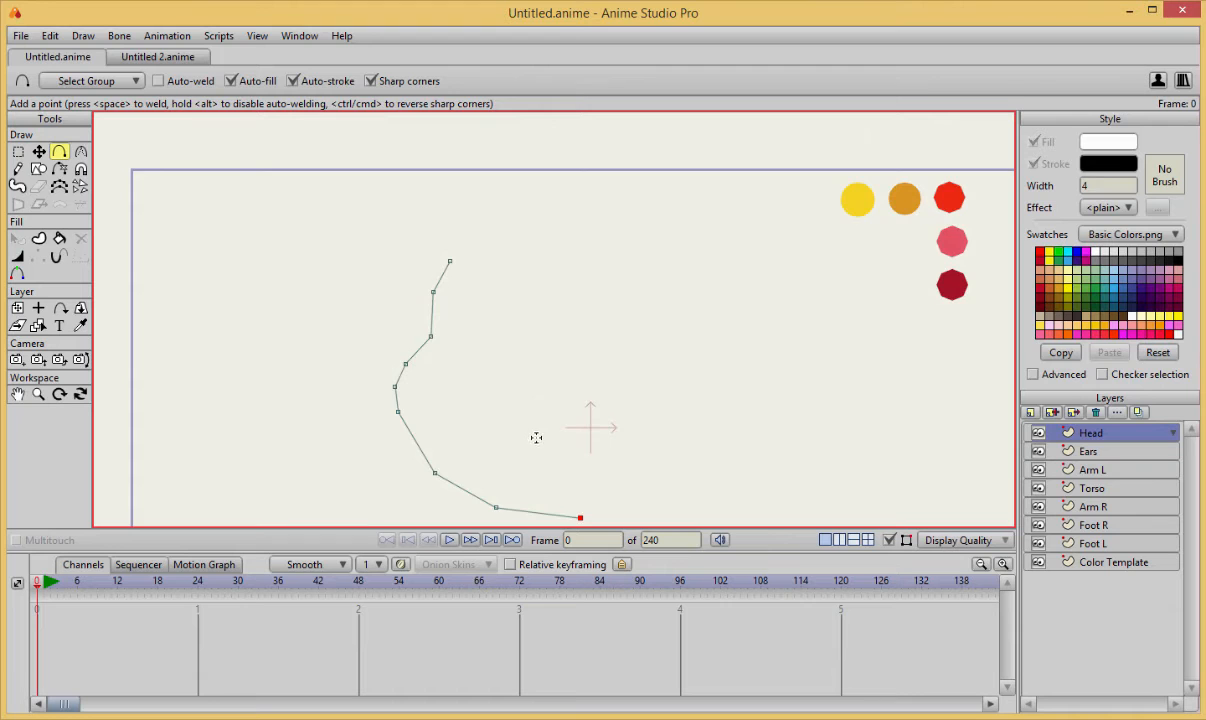
key("t")
scroll(560, 440, "up", 3)
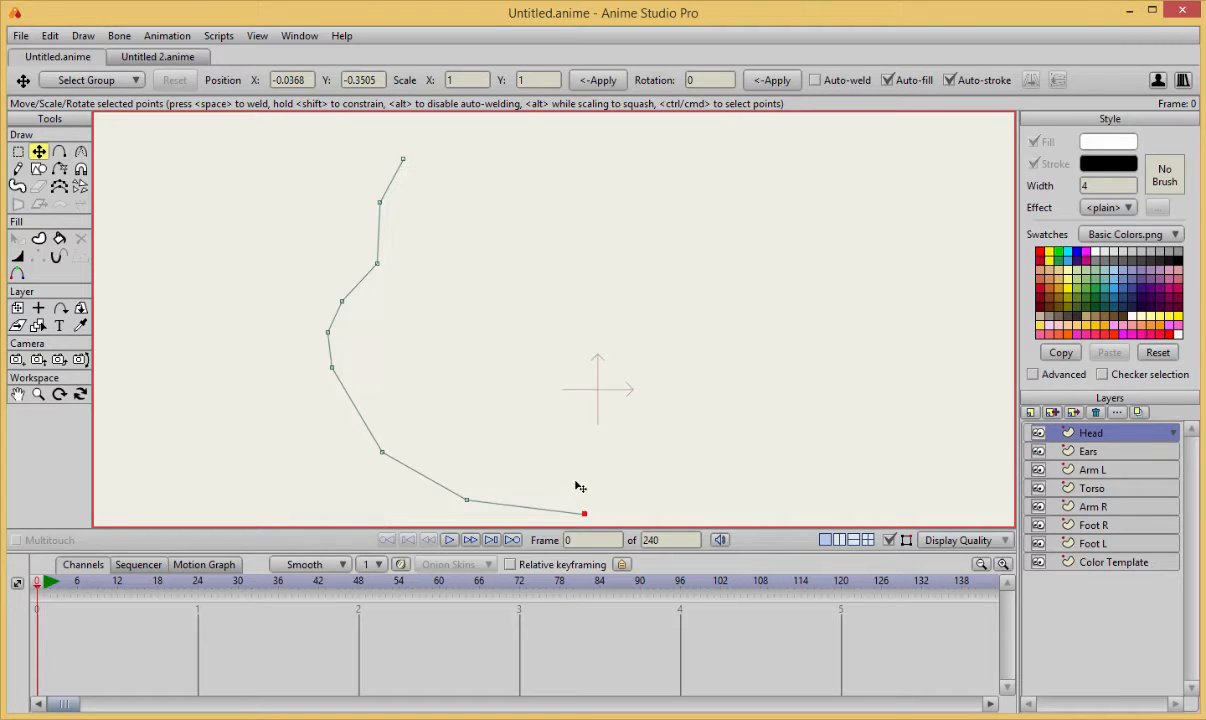
key("Delete")
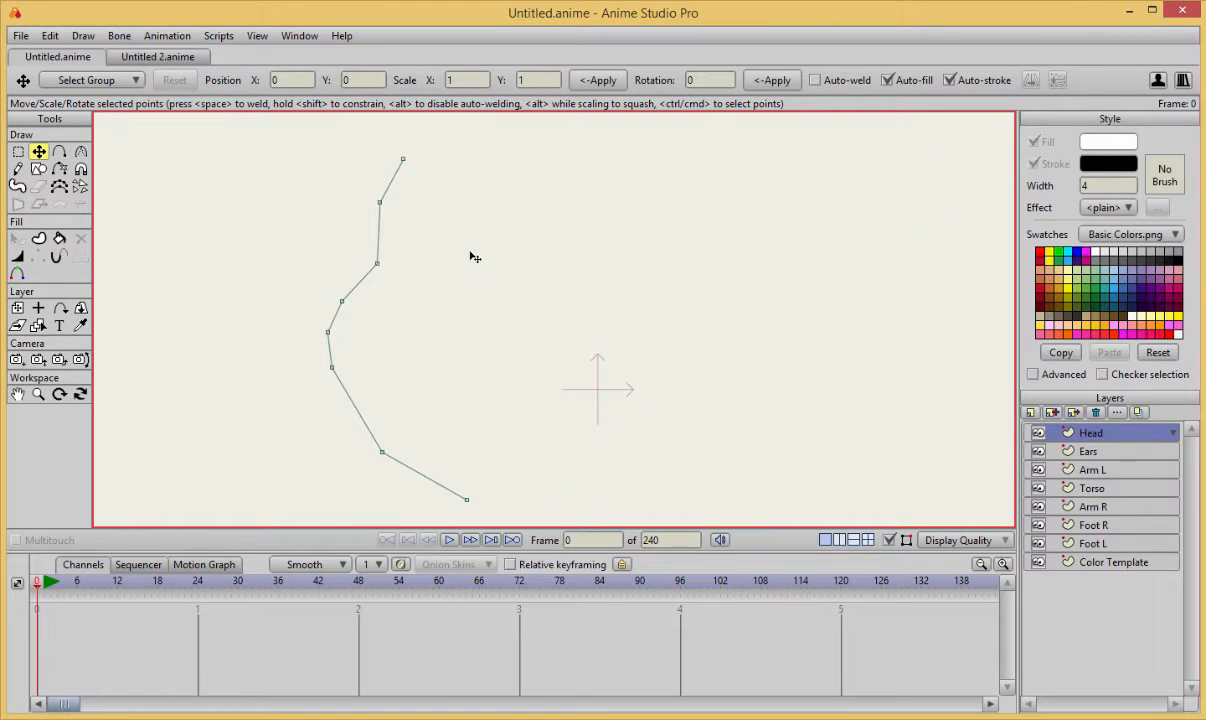
Extend the upper end of the left head outline with one more point toward the centre of the head.
key("a")
scroll(457, 169, "down", 1)
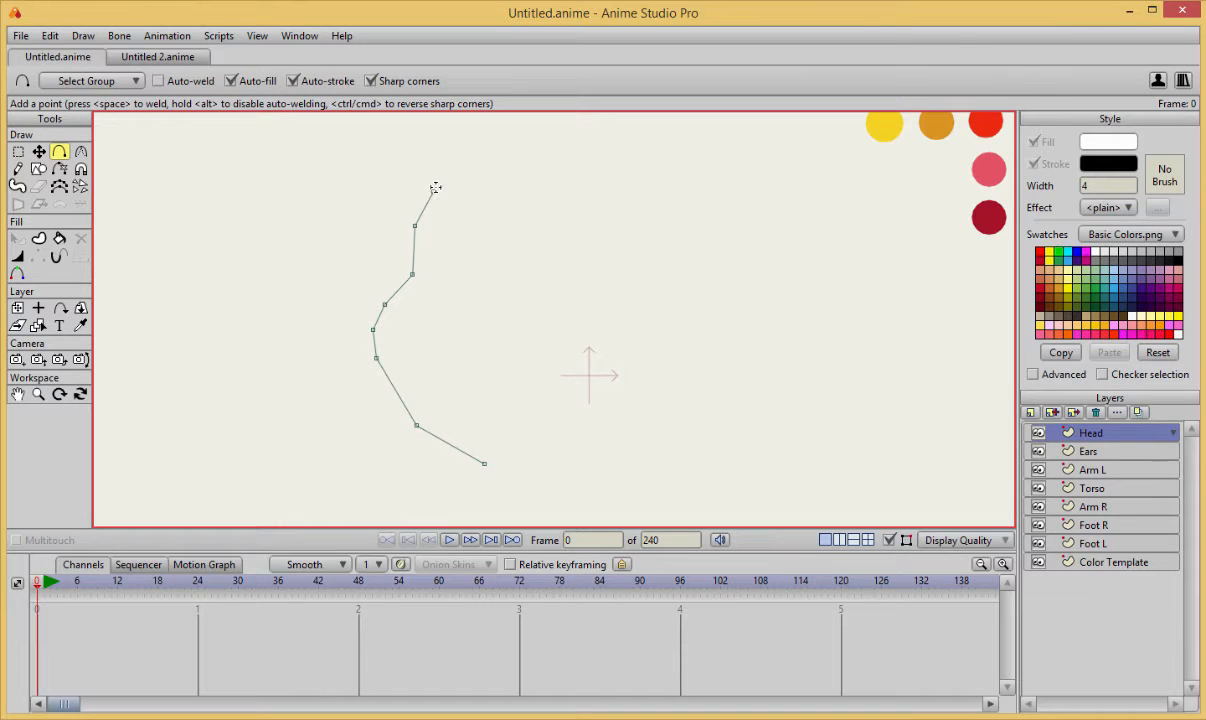
left_click_drag(433, 190, 465, 168)
Duplicate the left head outline, flip the copy horizontally and place it opposite as the right half of the head.
key("t")
left_click_drag(412, 274, 524, 207)
key("ctrl+a")
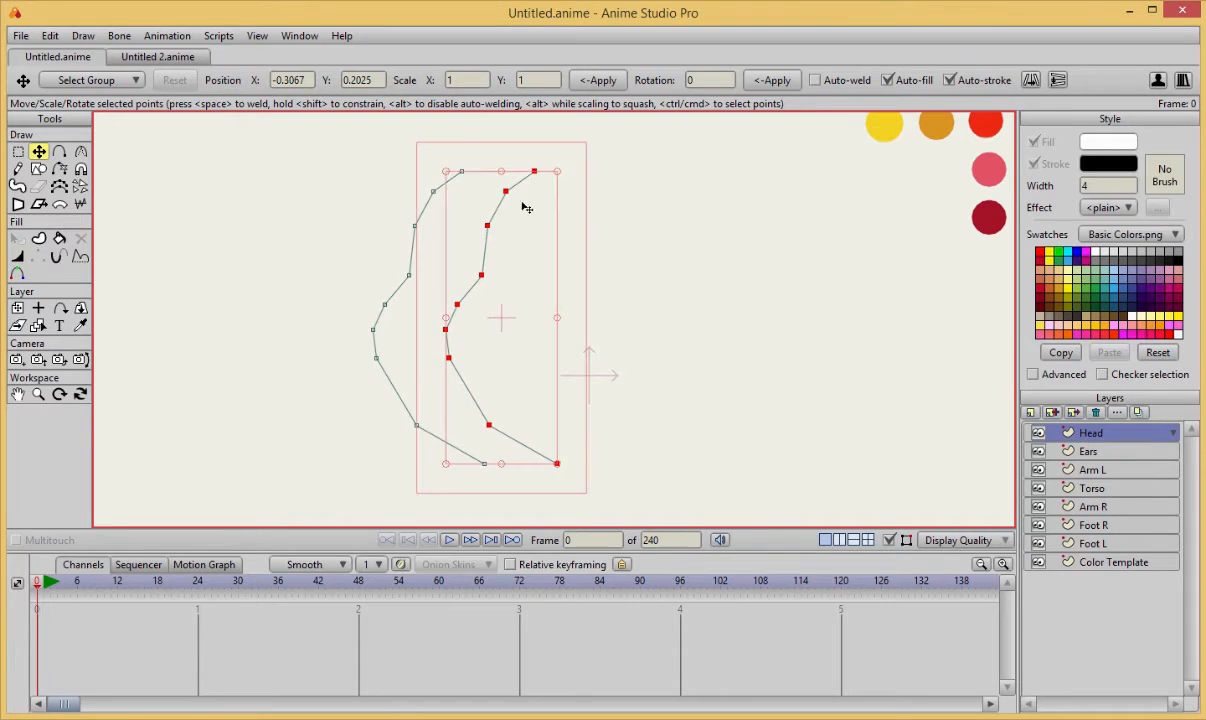
left_click(1031, 80)
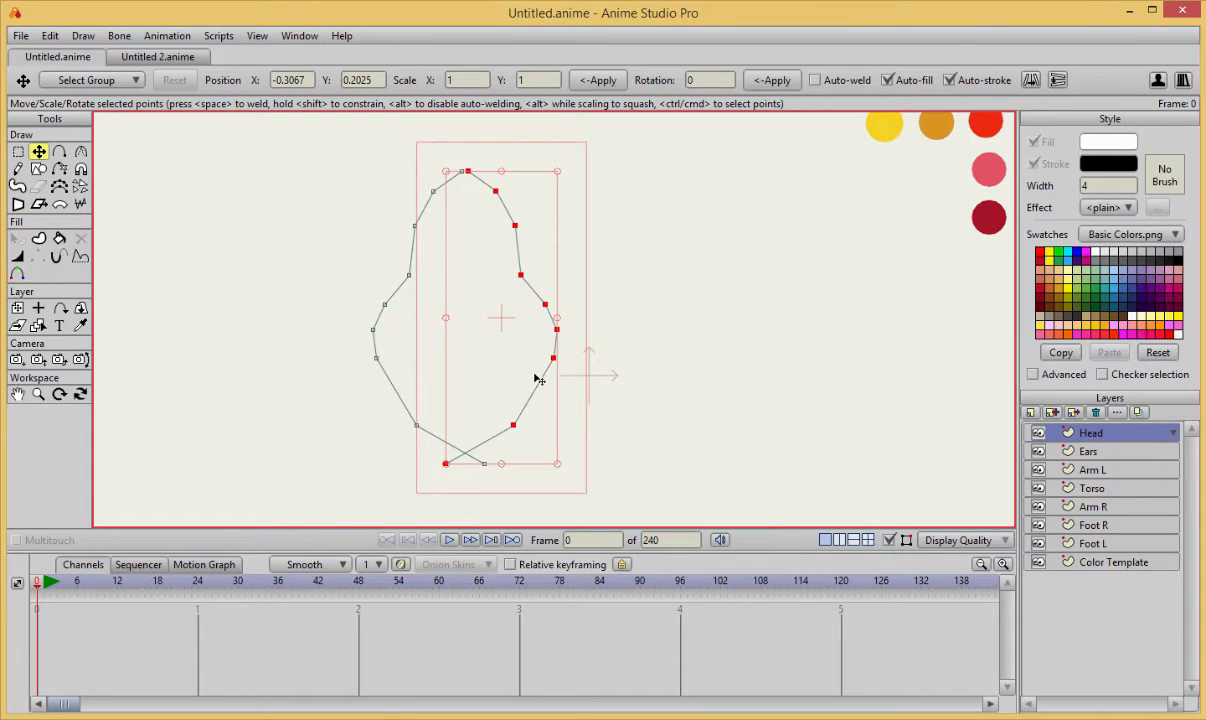
left_click_drag(549, 387, 662, 386)
Move the two lowest points of the left head outline upward and inward to round the jaw.
left_click_drag(487, 466, 395, 404)
key("ctrl+z")
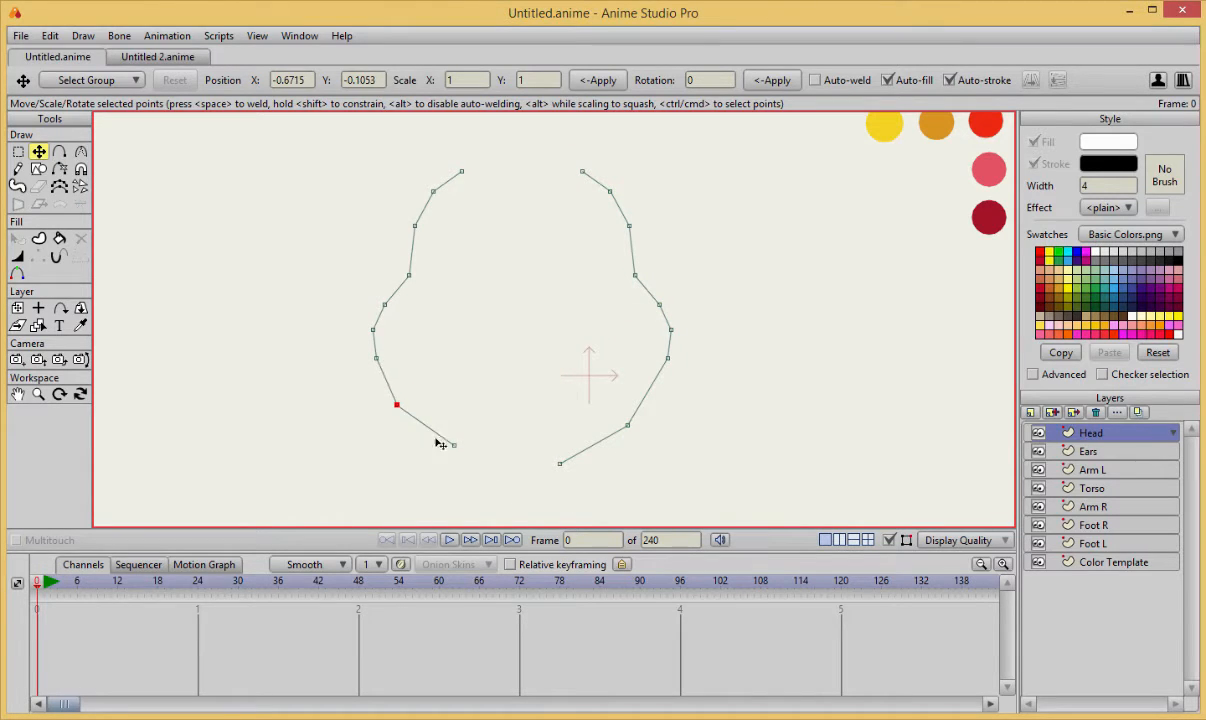
left_click_drag(452, 446, 439, 439)
Reposition the lower points of the right head outline to match the left half's rounded jaw.
left_click_drag(560, 463, 561, 441)
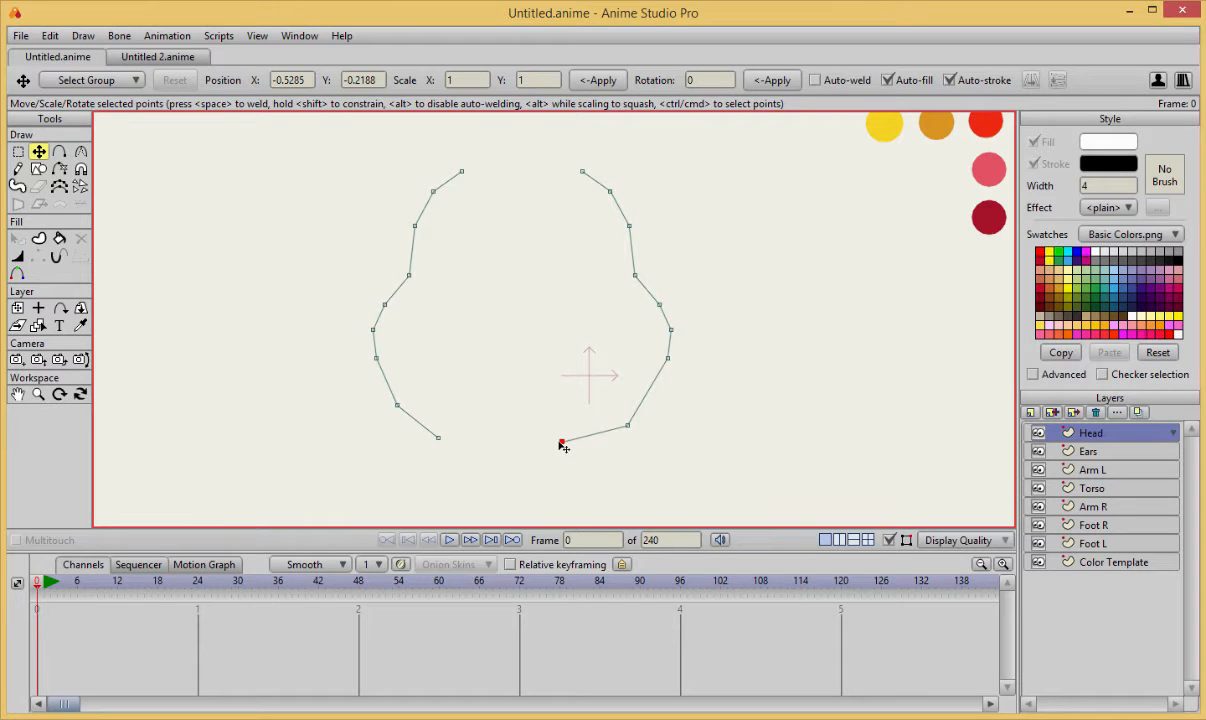
left_click_drag(630, 426, 628, 416)
mouse_move(668, 358)
left_mouse_down()
mouse_move(660, 372)
mouse_move(671, 348)
left_mouse_up()
left_click(663, 311)
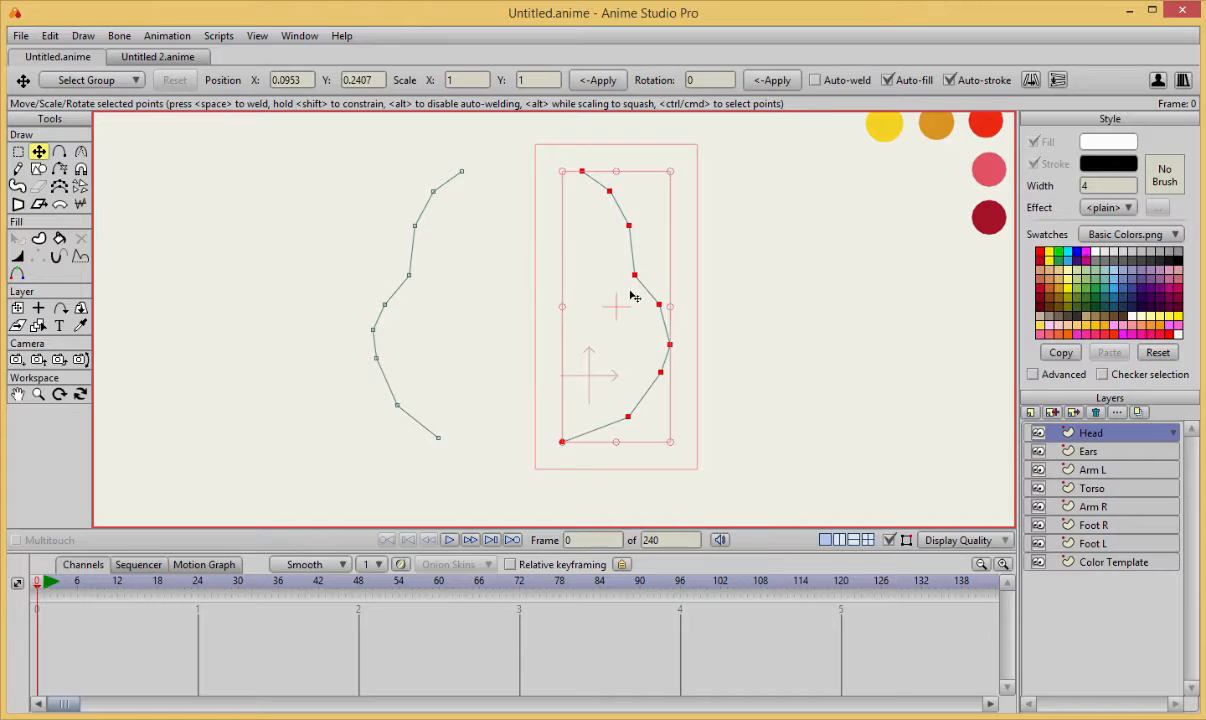
left_click(681, 281)
left_click_drag(563, 443, 580, 444)
left_click(629, 417)
Draw a curved segment of points across the gap at the top of the head between the two halves.
left_click_drag(508, 192, 485, 386)
scroll(527, 246, "up", 2)
key("a")
mouse_move(433, 304)
left_mouse_down()
mouse_move(479, 289)
mouse_move(564, 304)
left_mouse_up()
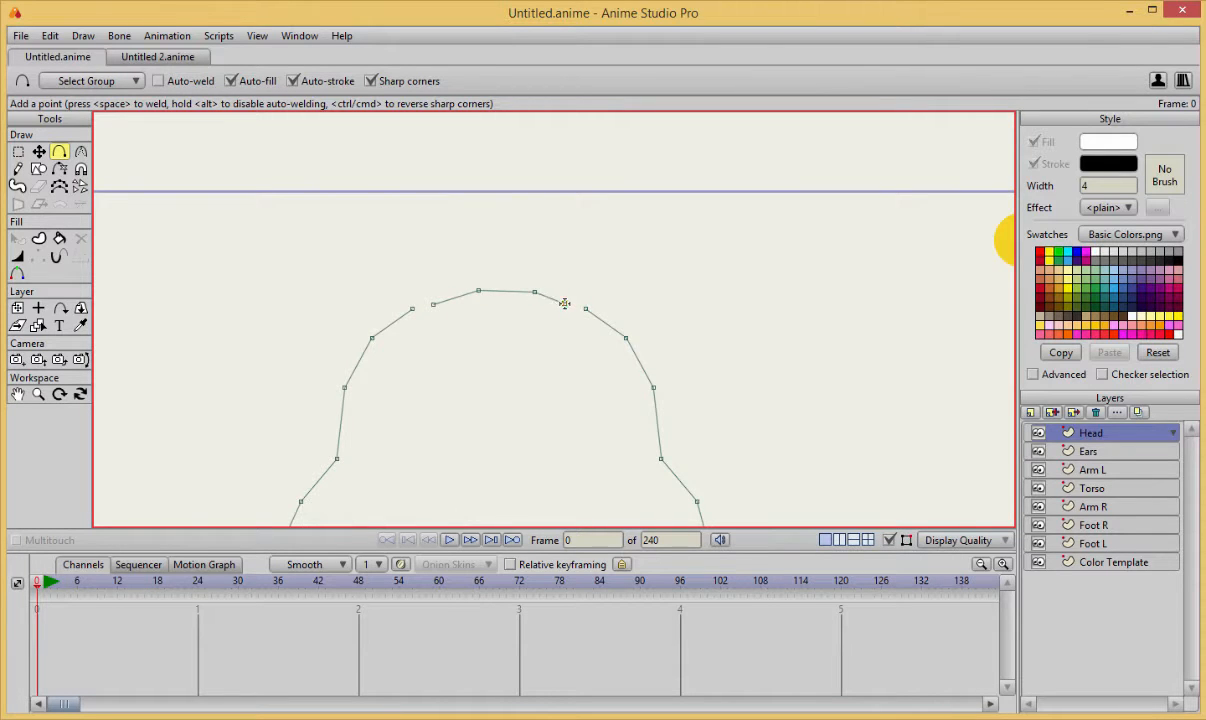
scroll(545, 392, "down", 3)
scroll(545, 392, "up", 3)
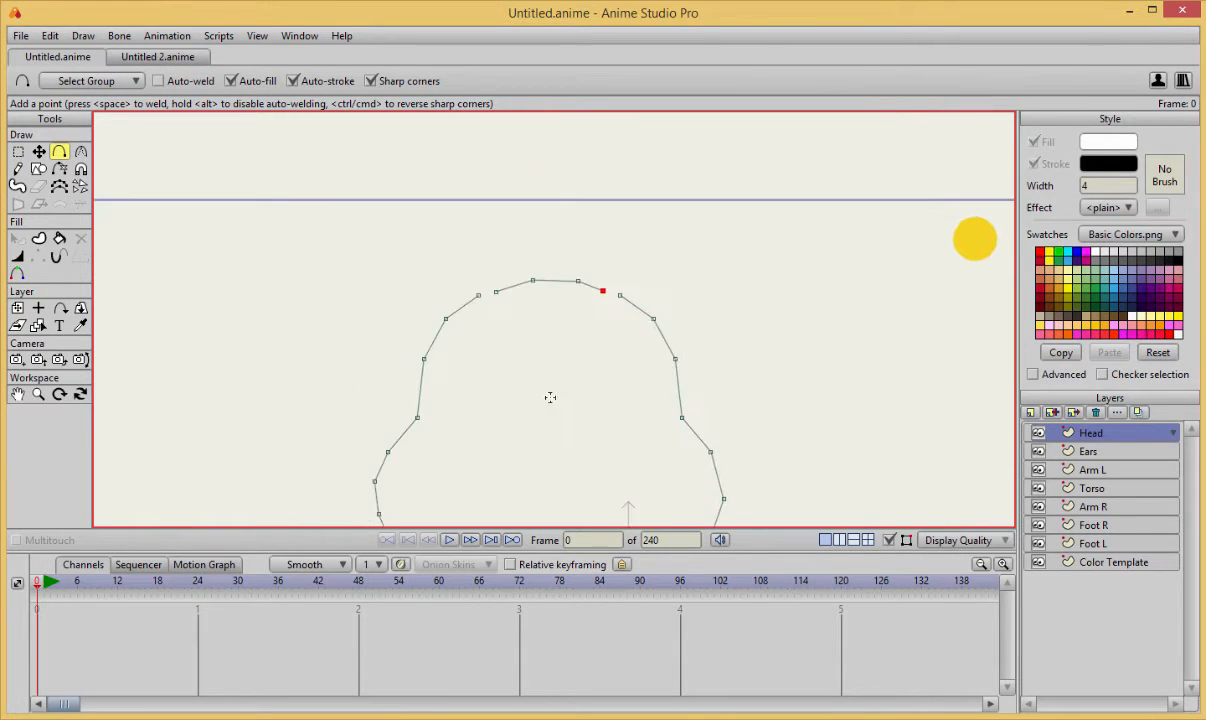
Weld both ends of the top segment to the upper end points of the left and right head outlines.
scroll(550, 397, "down", 2)
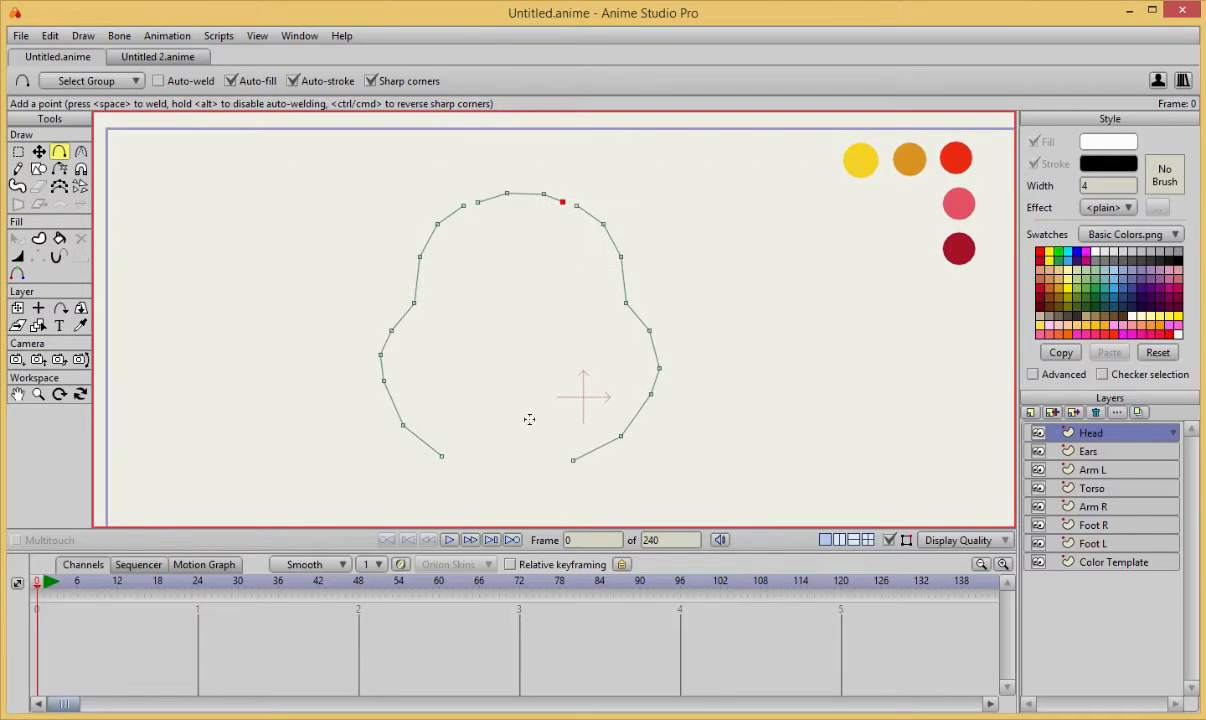
scroll(481, 255, "up", 2)
key("t")
left_click_drag(456, 217, 432, 228)
left_click_drag(634, 222, 661, 229)
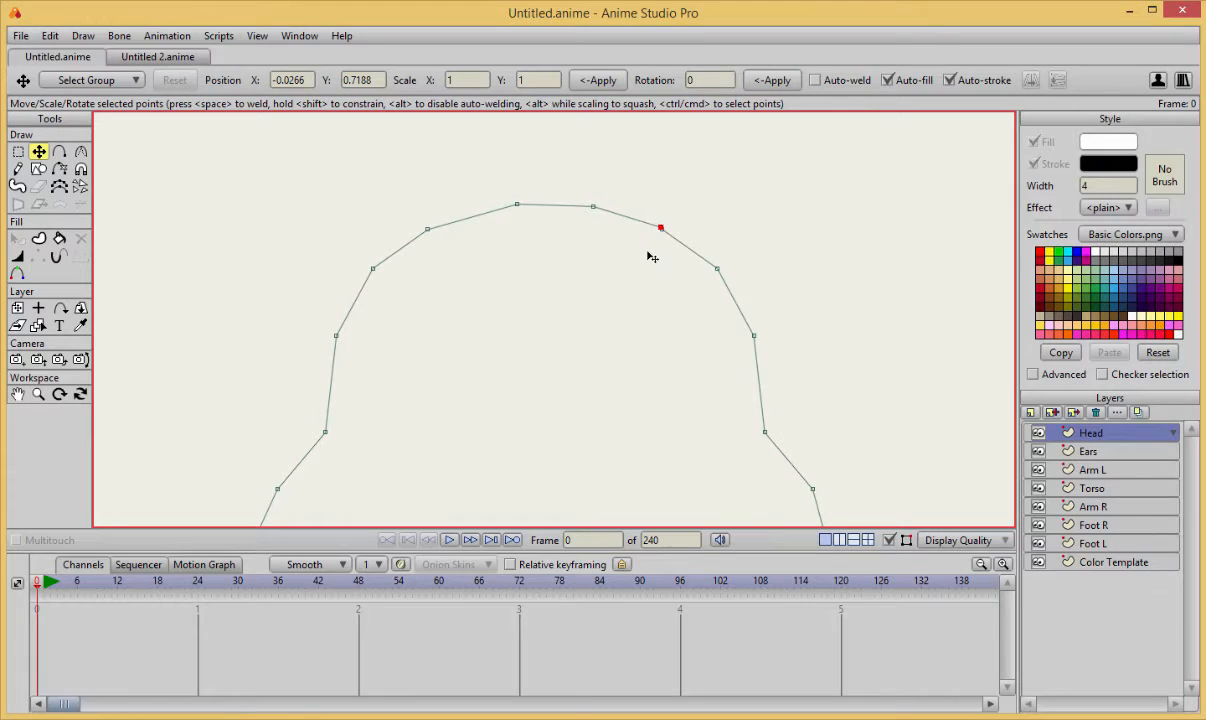
Close the head outline by adding points along the chin from the left half to the right half.
scroll(620, 320, "down", 2)
scroll(620, 318, "up", 2)
scroll(578, 280, "down", 3)
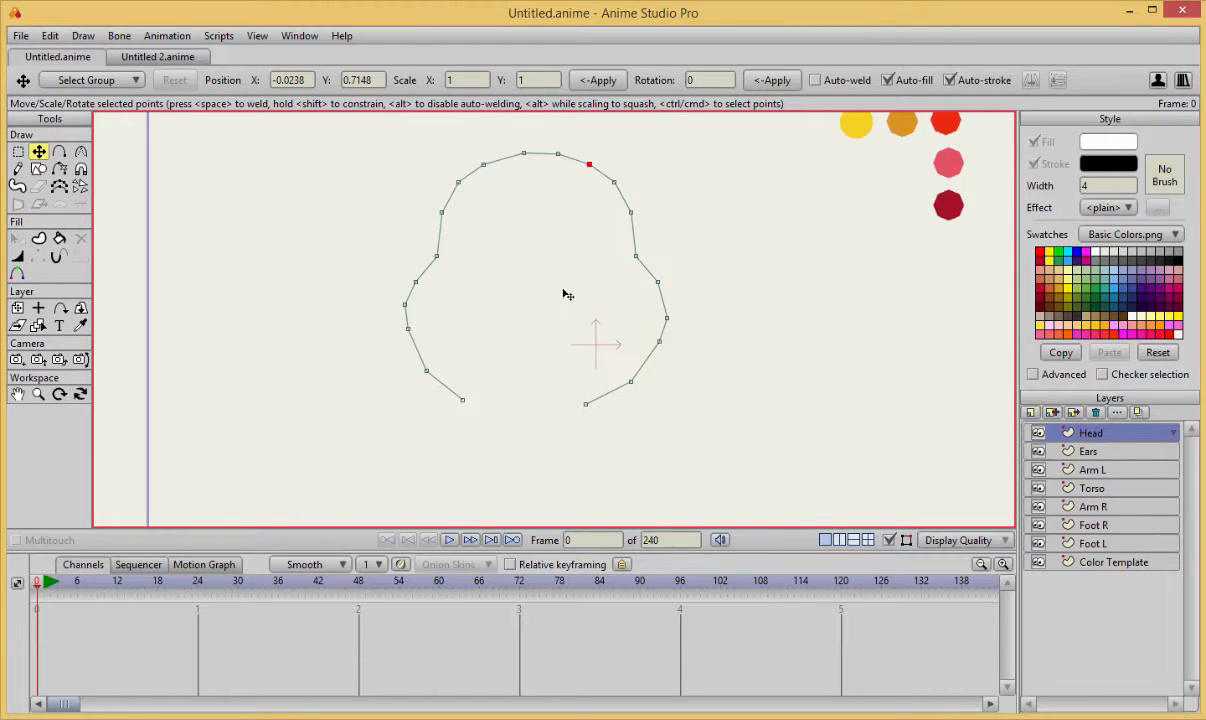
scroll(485, 430, "up", 1)
key("a")
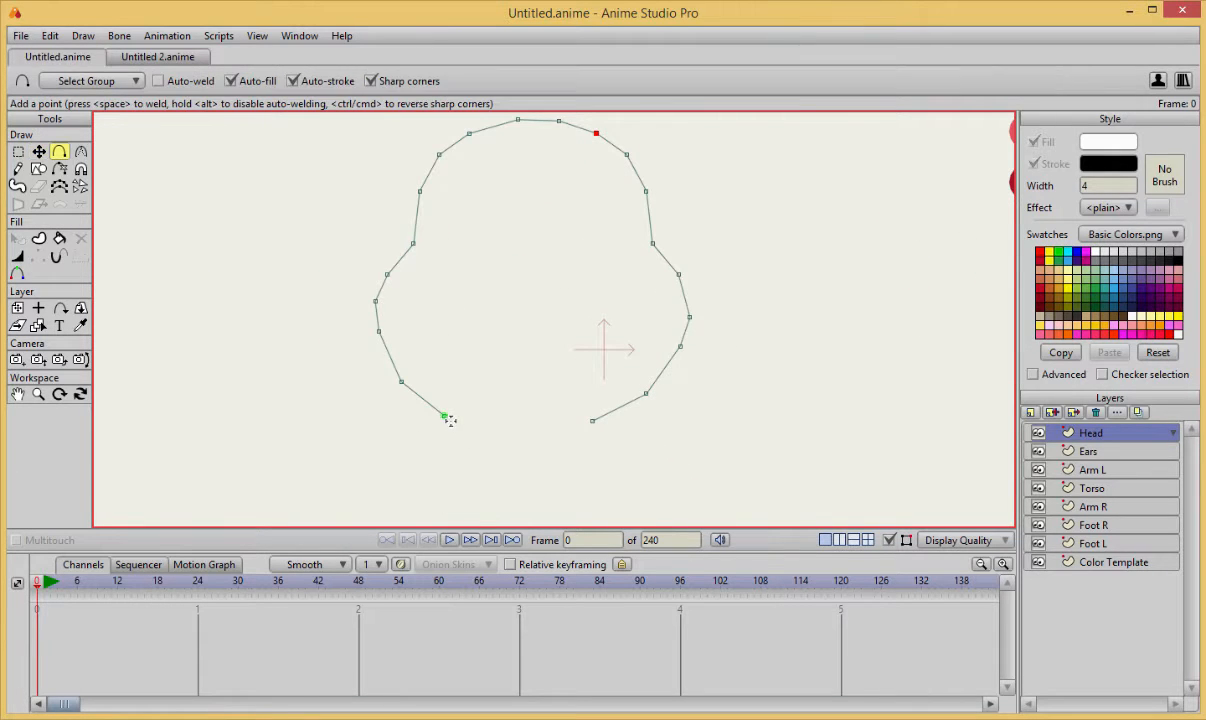
mouse_move(450, 417)
left_mouse_down()
mouse_move(560, 432)
mouse_move(604, 413)
mouse_move(587, 436)
mouse_move(579, 429)
mouse_move(611, 423)
left_mouse_up()
key("t")
Fill the head shape with the yellow sampled from the color template circles.
key("u")
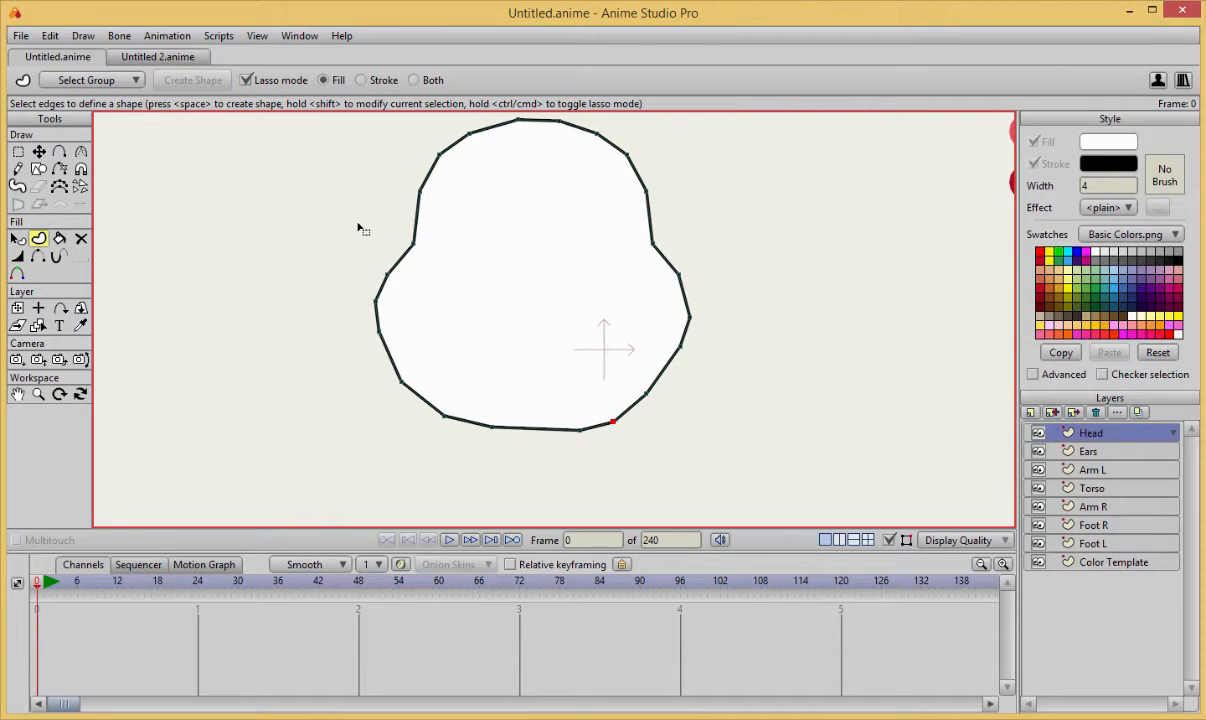
key("space")
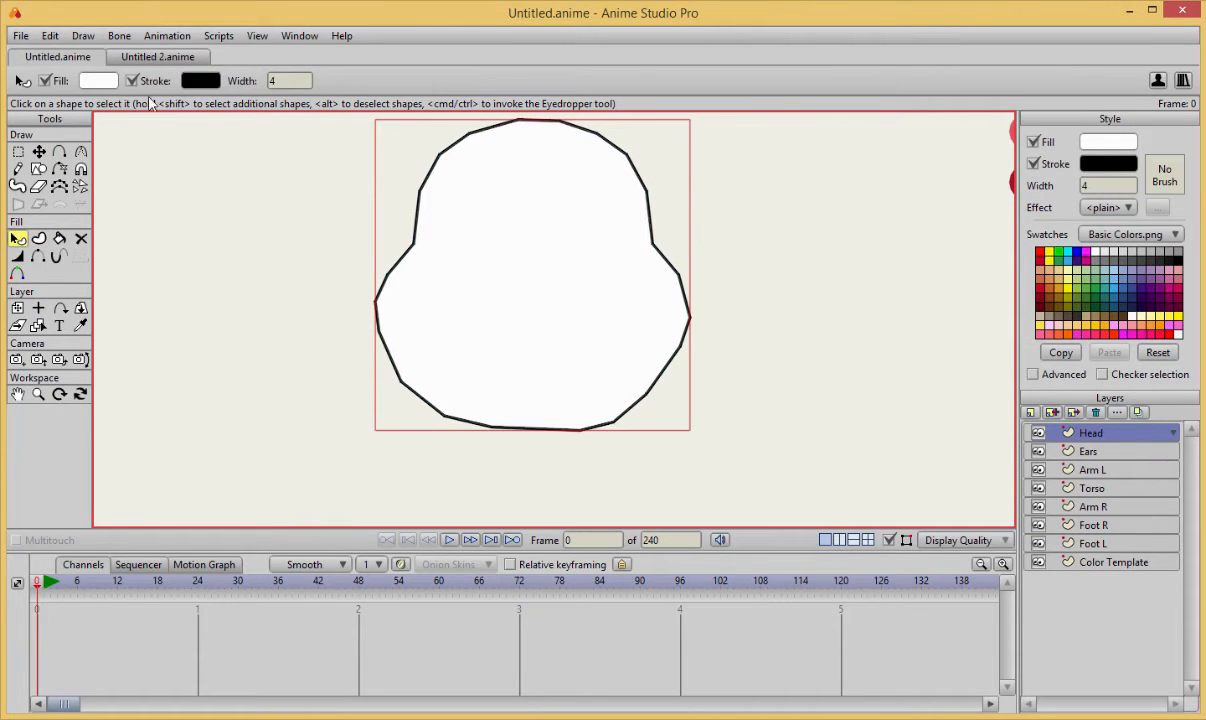
left_click(109, 84)
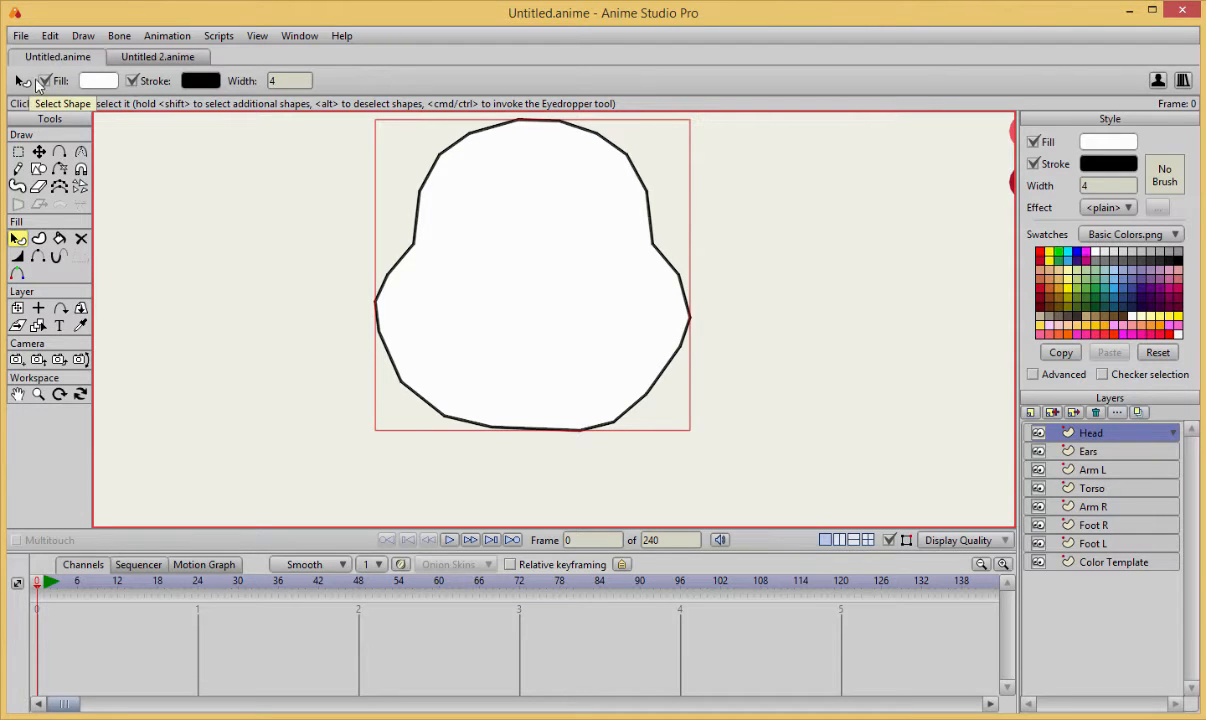
left_click(973, 467)
scroll(752, 325, "down", 2)
left_click(81, 326)
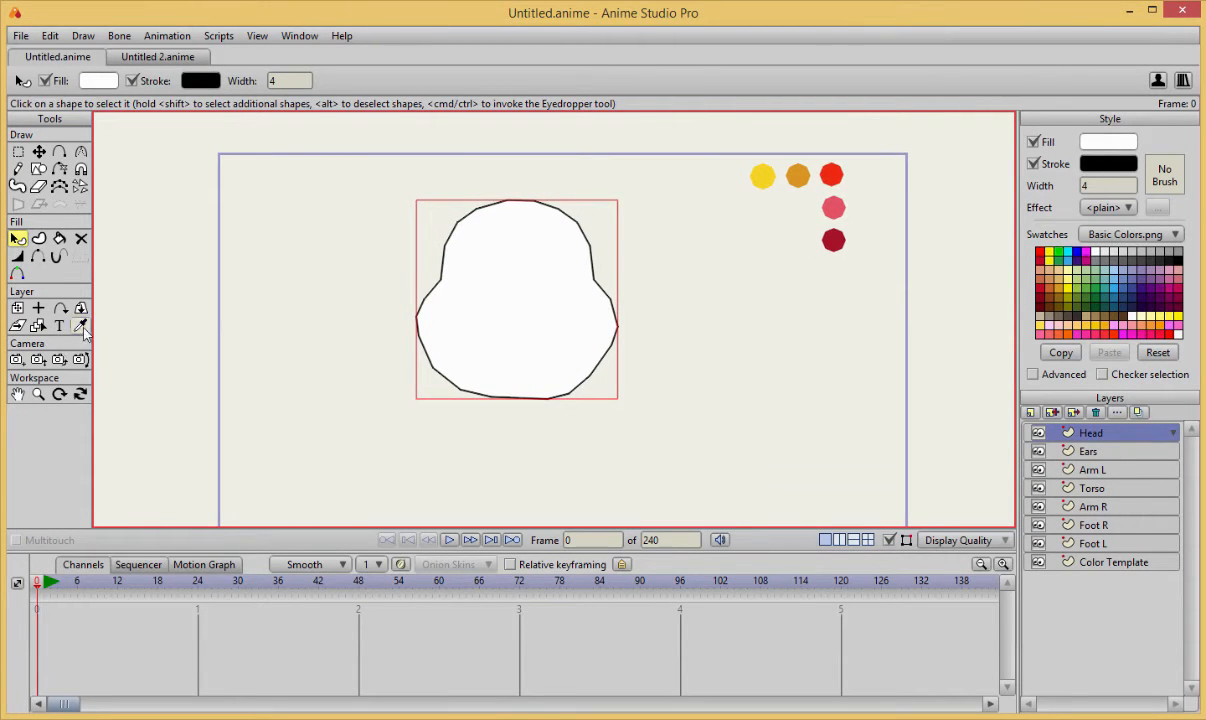
left_click(762, 178)
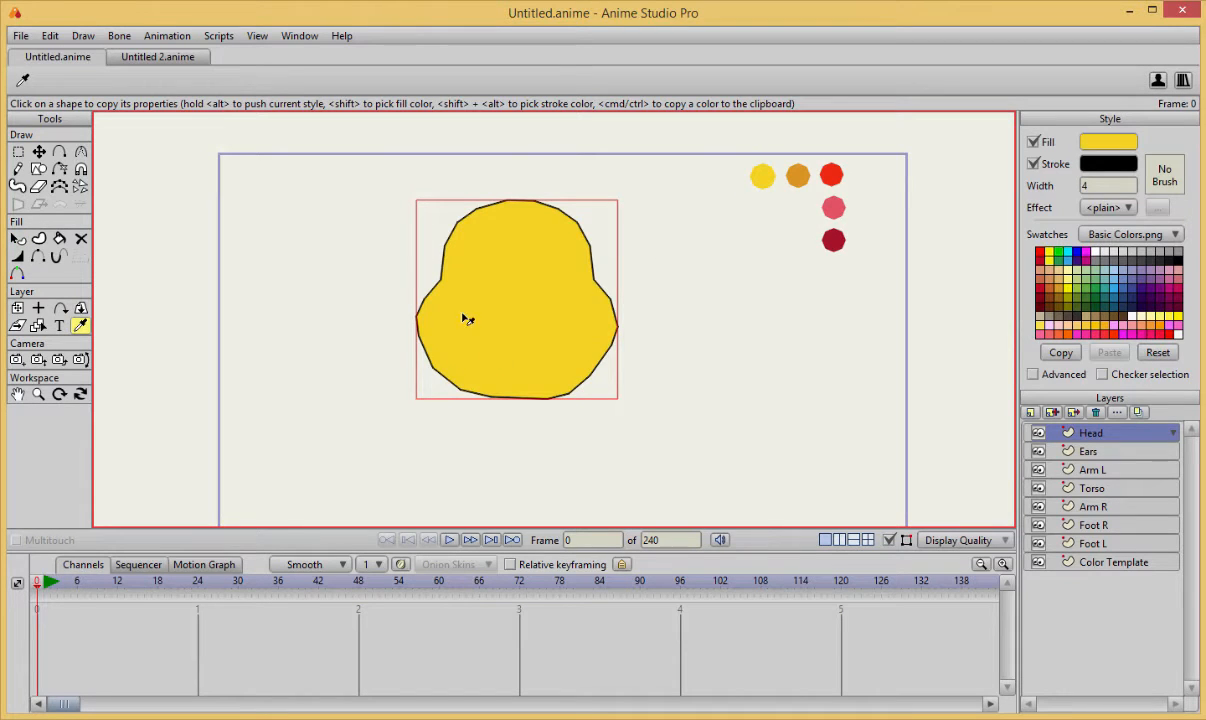
scroll(487, 302, "up", 2)
scroll(538, 315, "down", 1)
scroll(430, 358, "up", 1)
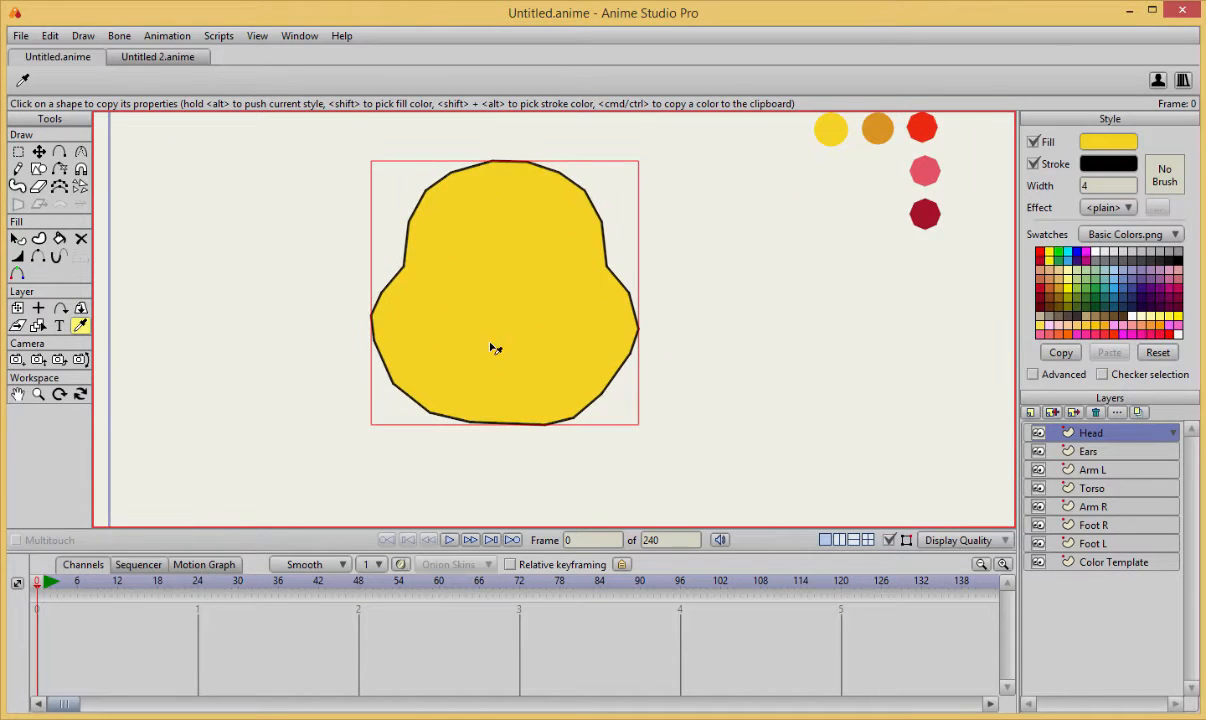
key("t")
left_click(629, 359)
scroll(645, 380, "up", 2)
left_click(708, 473)
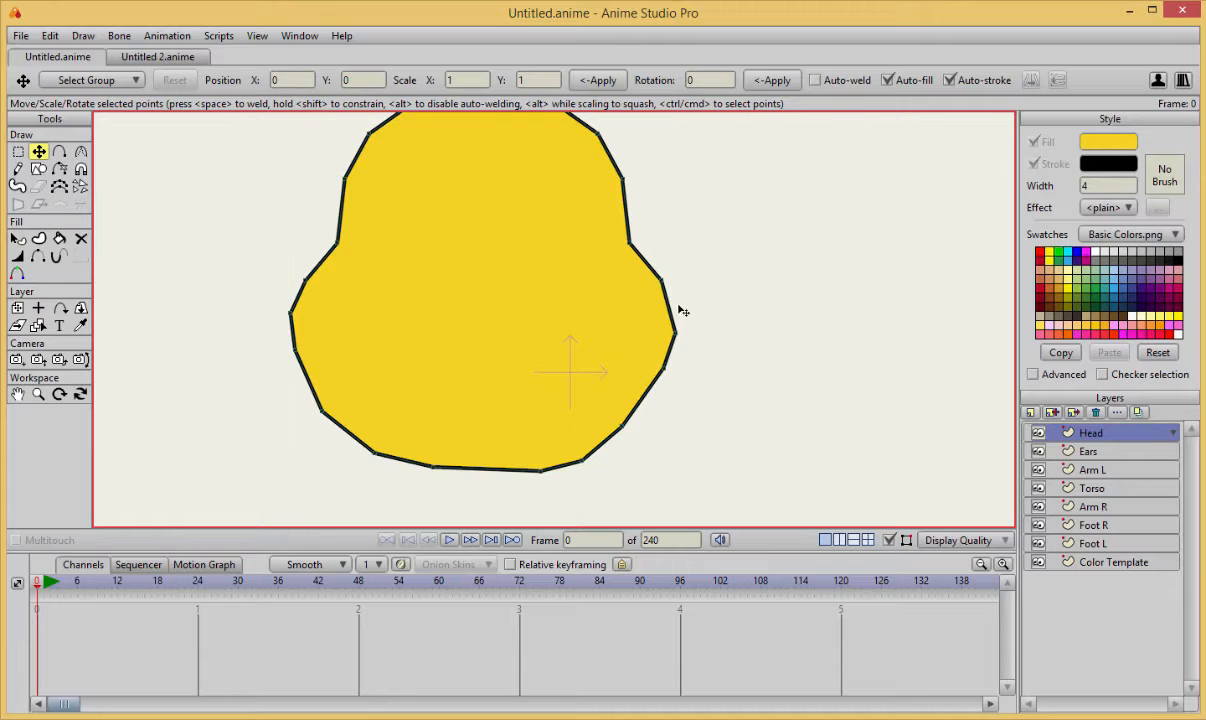
scroll(587, 275, "down", 1)
scroll(347, 371, "up", 2)
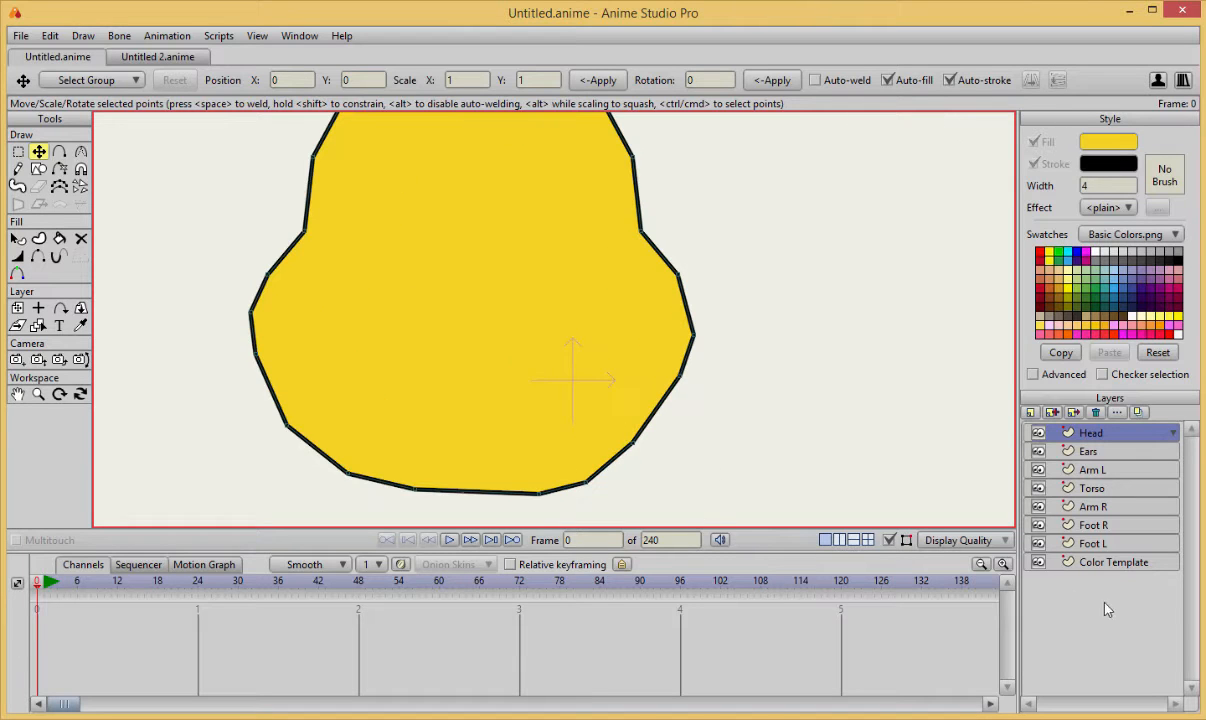
Toggle the construction curve overlay to compare the head outline with and without its points, leaving it hidden.
left_click(888, 541)
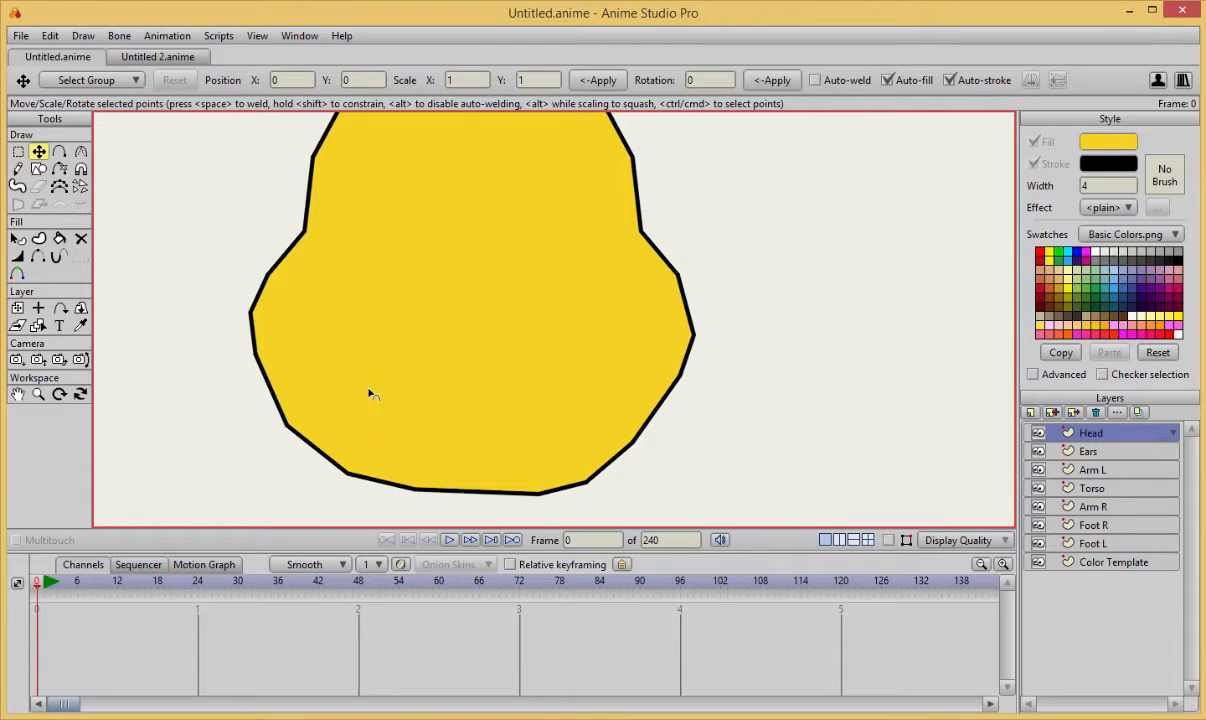
key("c")
left_click(888, 541)
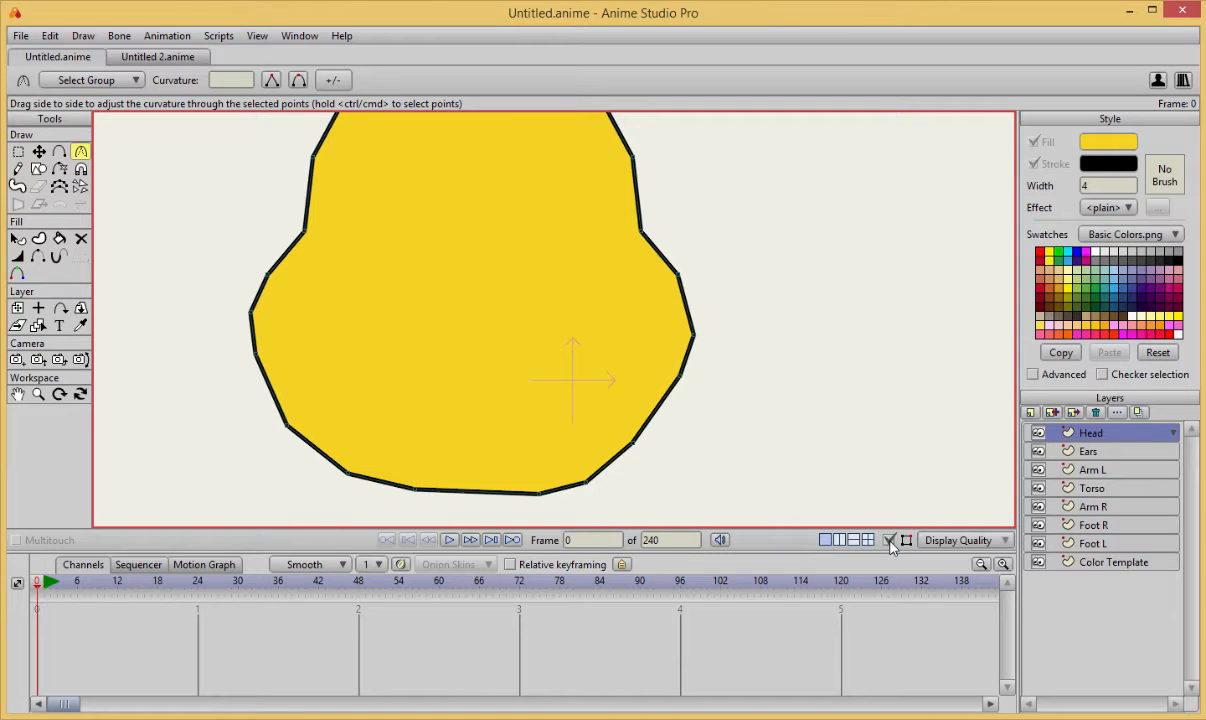
left_click(888, 541)
left_click(888, 541)
left_click(888, 541)
left_click(888, 541)
left_click(888, 541)
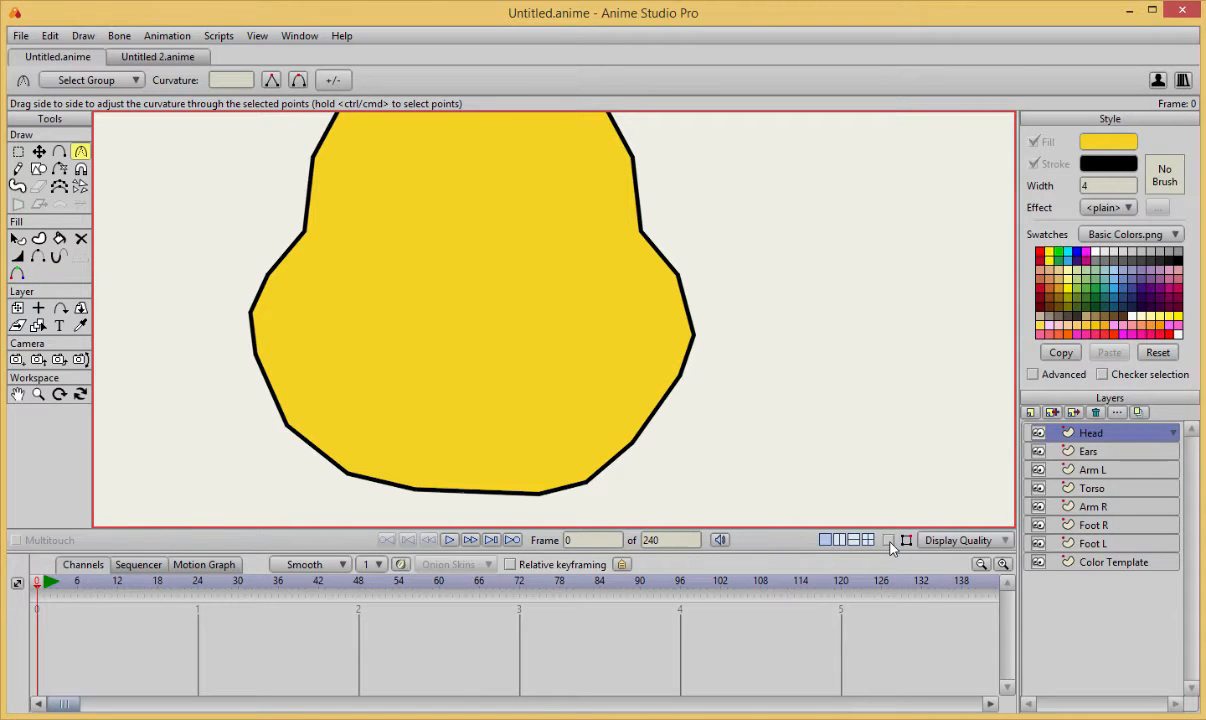
left_click(889, 541)
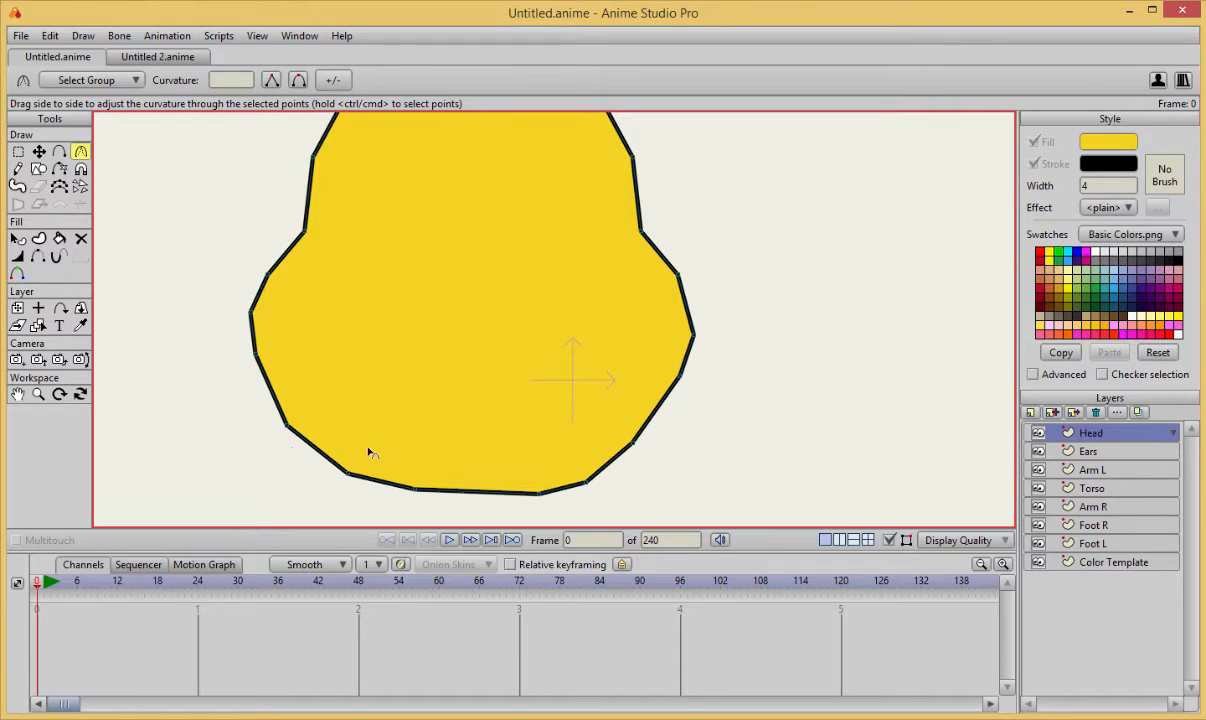
left_click(889, 541)
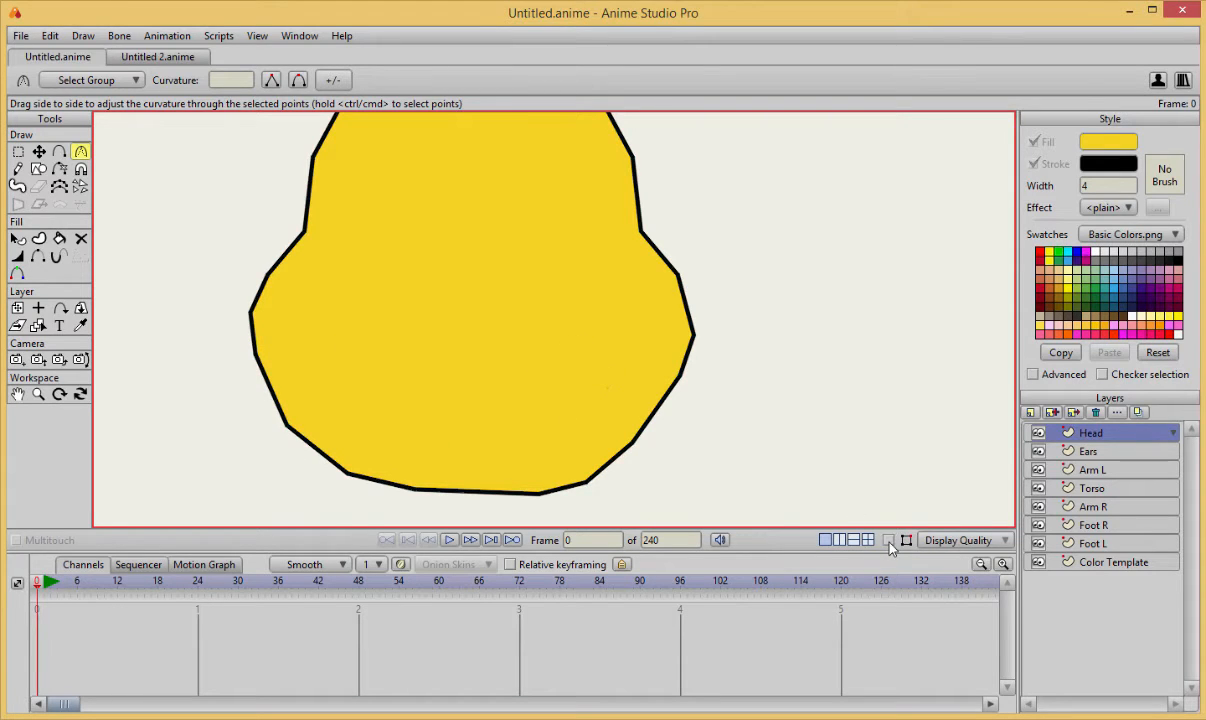
left_click(889, 541)
left_click(889, 541)
Smooth the points along the cheeks and chin of the head with the Curvature tool.
scroll(490, 310, "down", 5)
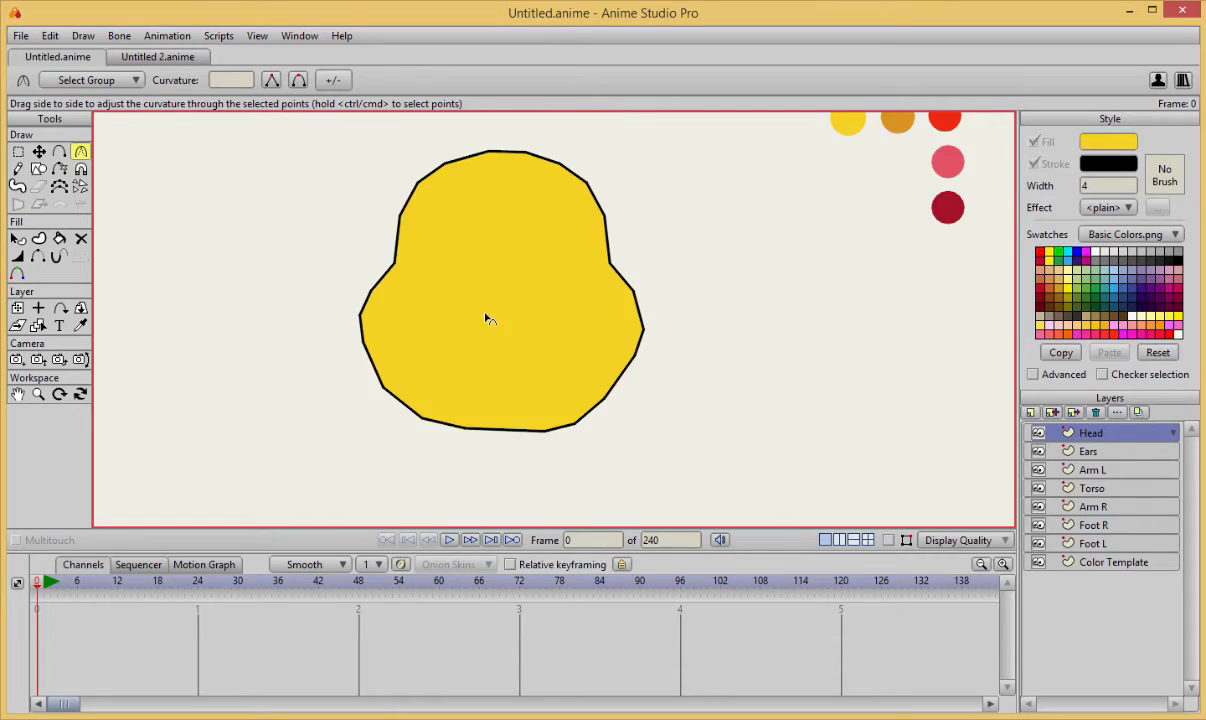
scroll(486, 317, "up", 2)
left_click_drag(322, 318, 606, 449)
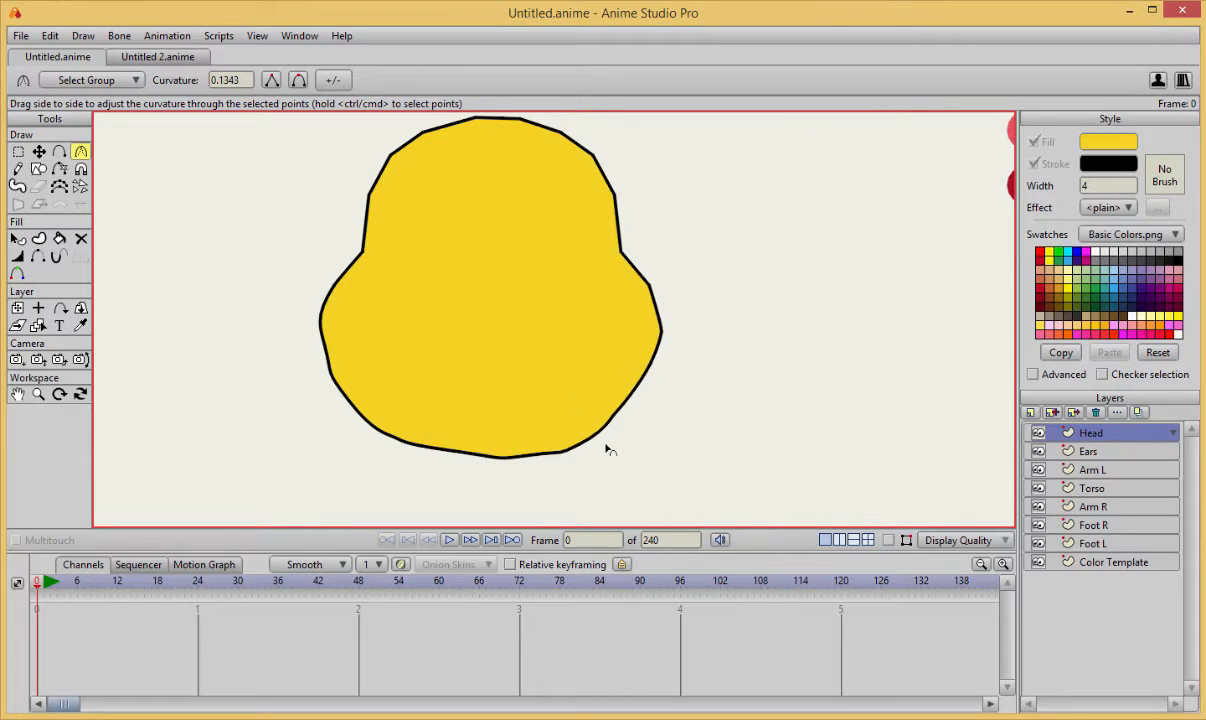
left_click_drag(516, 455, 710, 280)
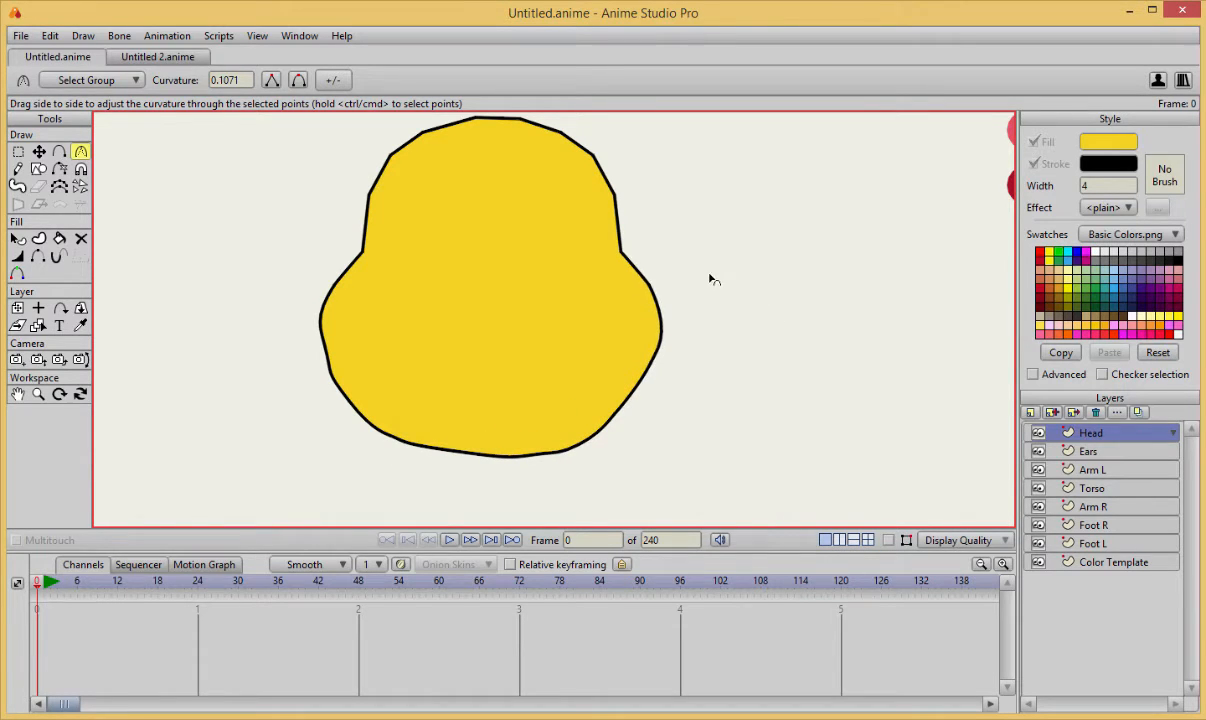
Adjust the curvature of the points along the top, right side and left side of the head outline.
left_click_drag(578, 258, 410, 350)
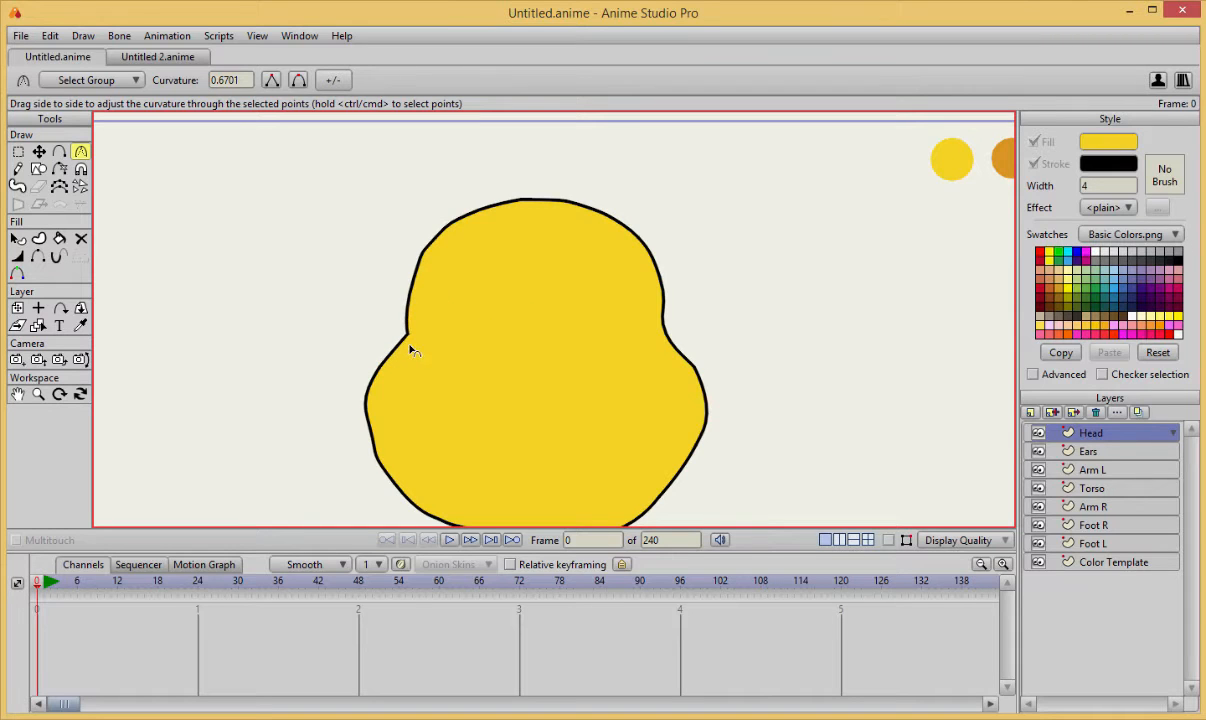
left_click_drag(410, 245, 873, 540)
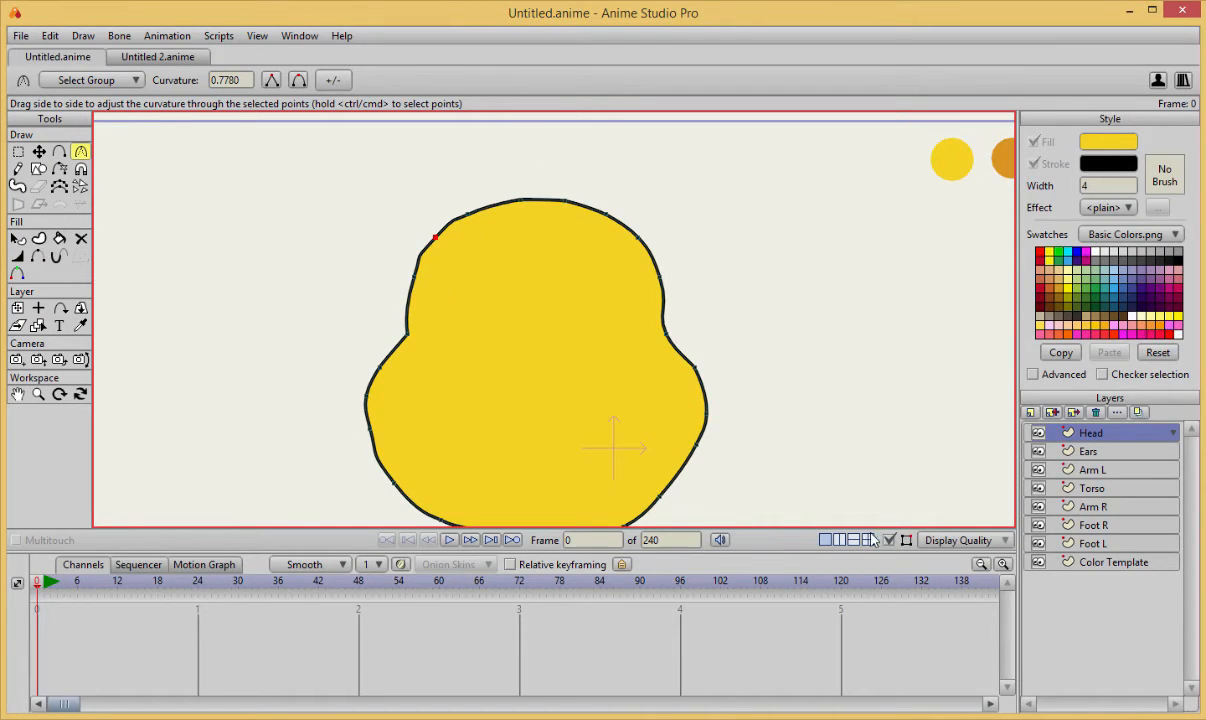
left_click_drag(432, 246, 285, 322)
left_click_drag(405, 276, 98, 338)
left_click_drag(369, 427, 409, 408)
Delete surplus points along the chin and lower-right jaw of the head outline to even out the curve.
scroll(388, 439, "down", 5)
scroll(400, 445, "up", 2)
scroll(410, 408, "up", 2)
key("t")
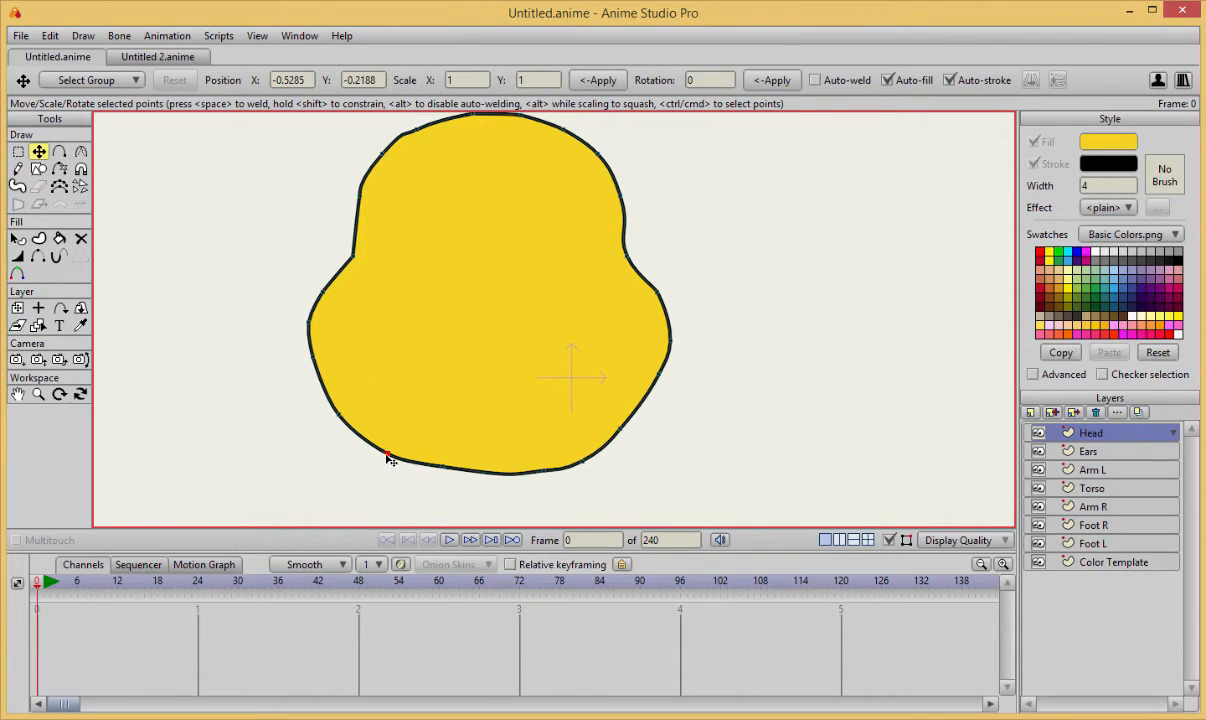
left_click(443, 468)
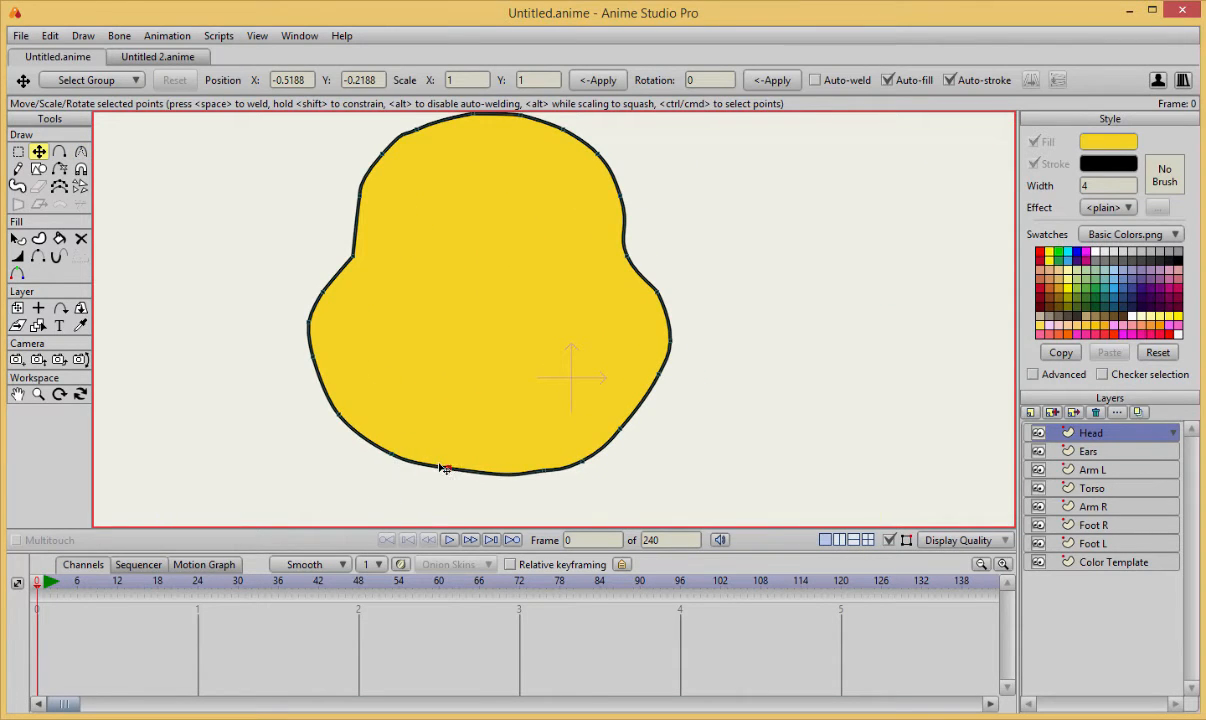
key("c")
key("t")
key("ctrl+a")
left_click(517, 482)
key("ctrl+z")
left_click(659, 375)
key("Delete")
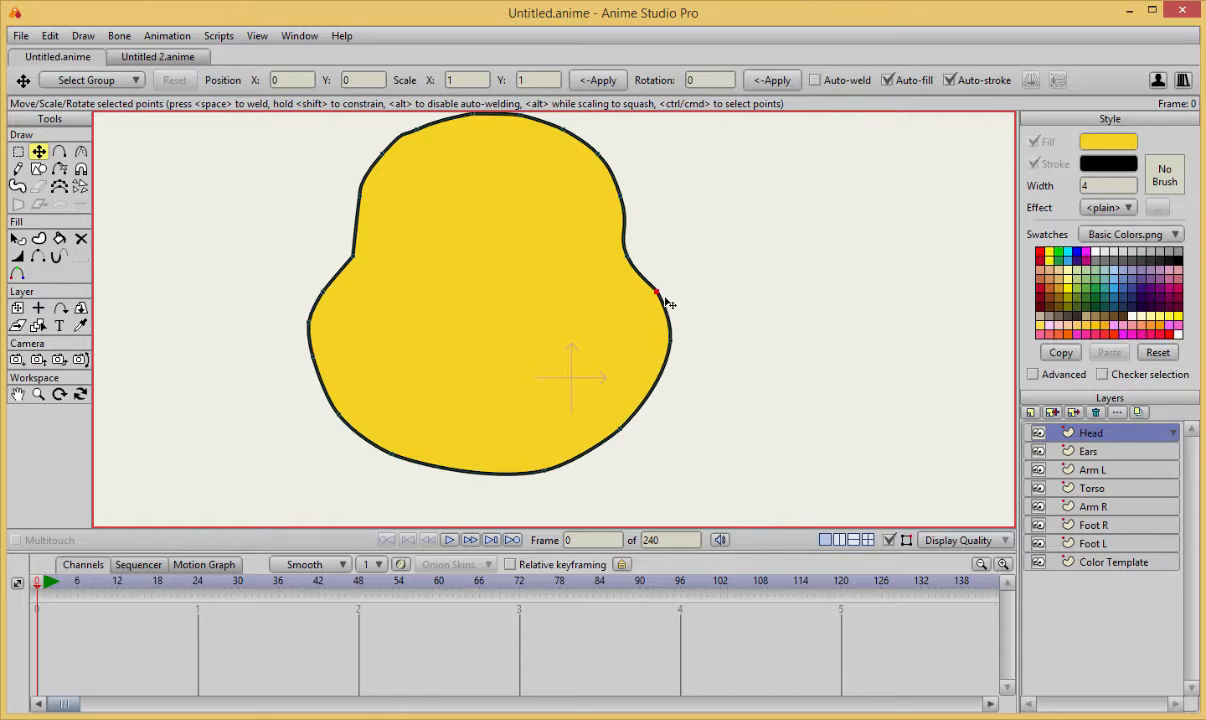
Try to delete the upper point of the right cheek, and undo the deletion.
left_click(661, 295)
key("Delete")
key("ctrl+z")
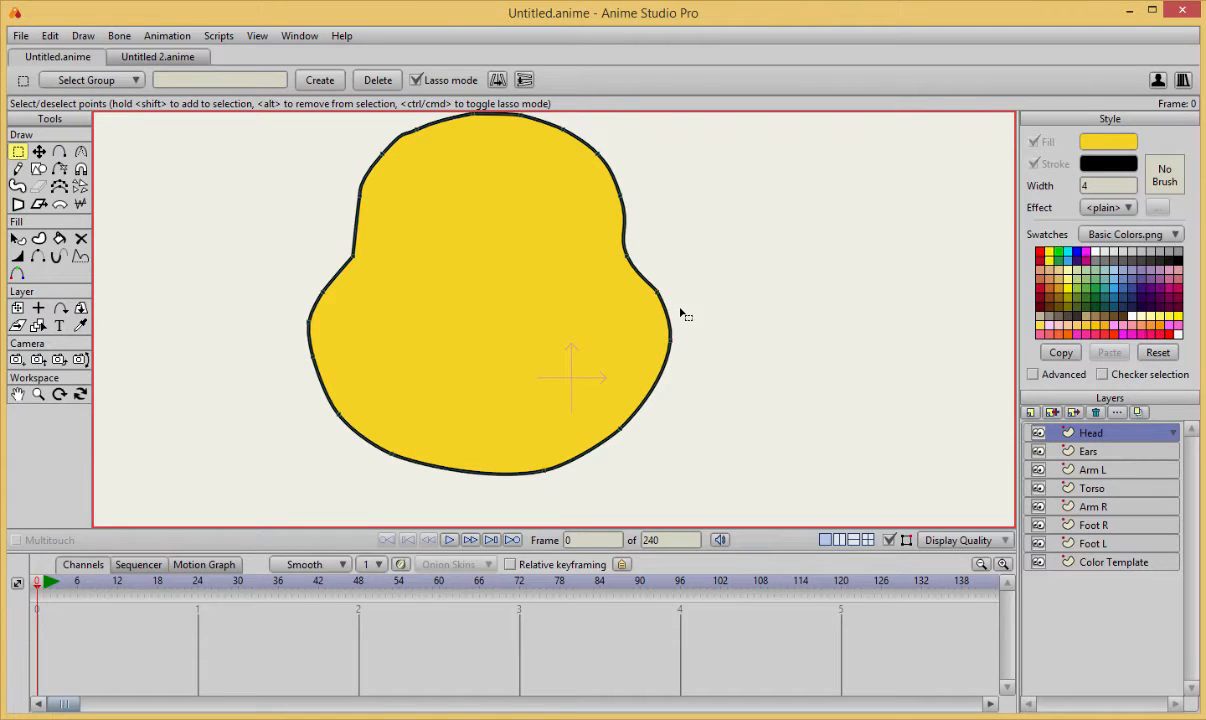
left_click(680, 313)
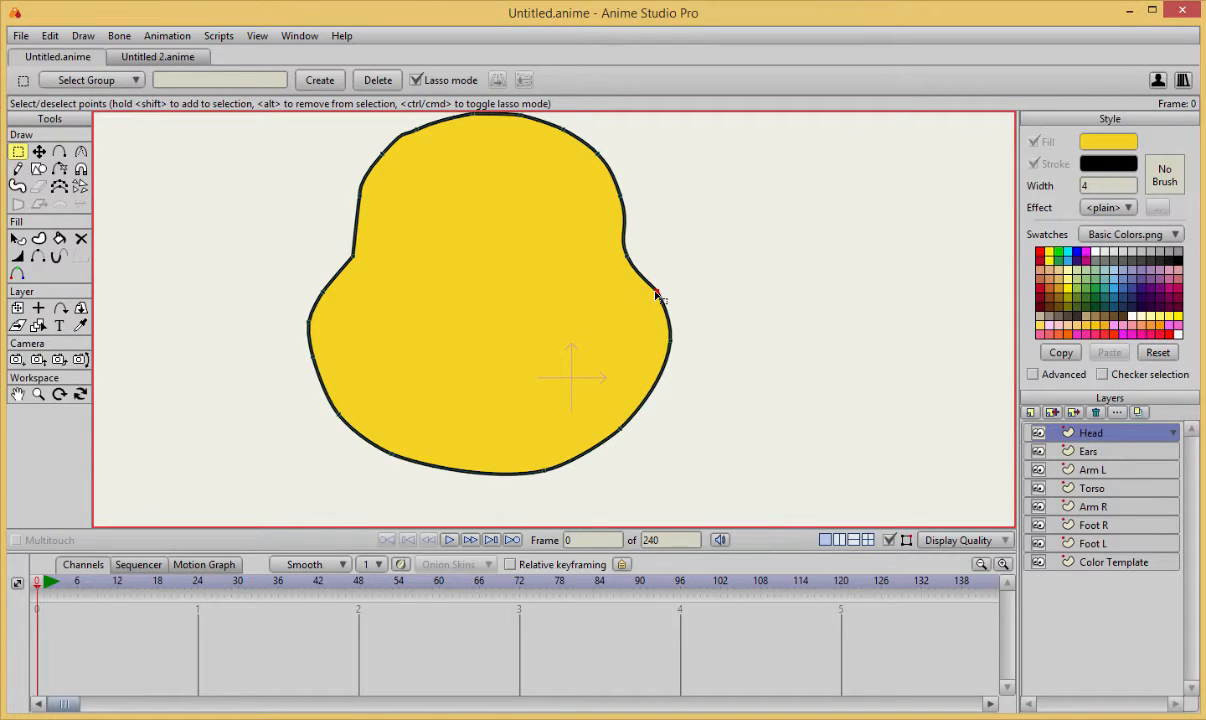
key("Delete")
key("ctrl+z")
Try a different curvature on the upper-left point of the head outline, and undo it.
scroll(600, 300, "down", 2)
left_click_drag(555, 302, 576, 327)
key("c")
left_click_drag(434, 210, 528, 199)
key("t")
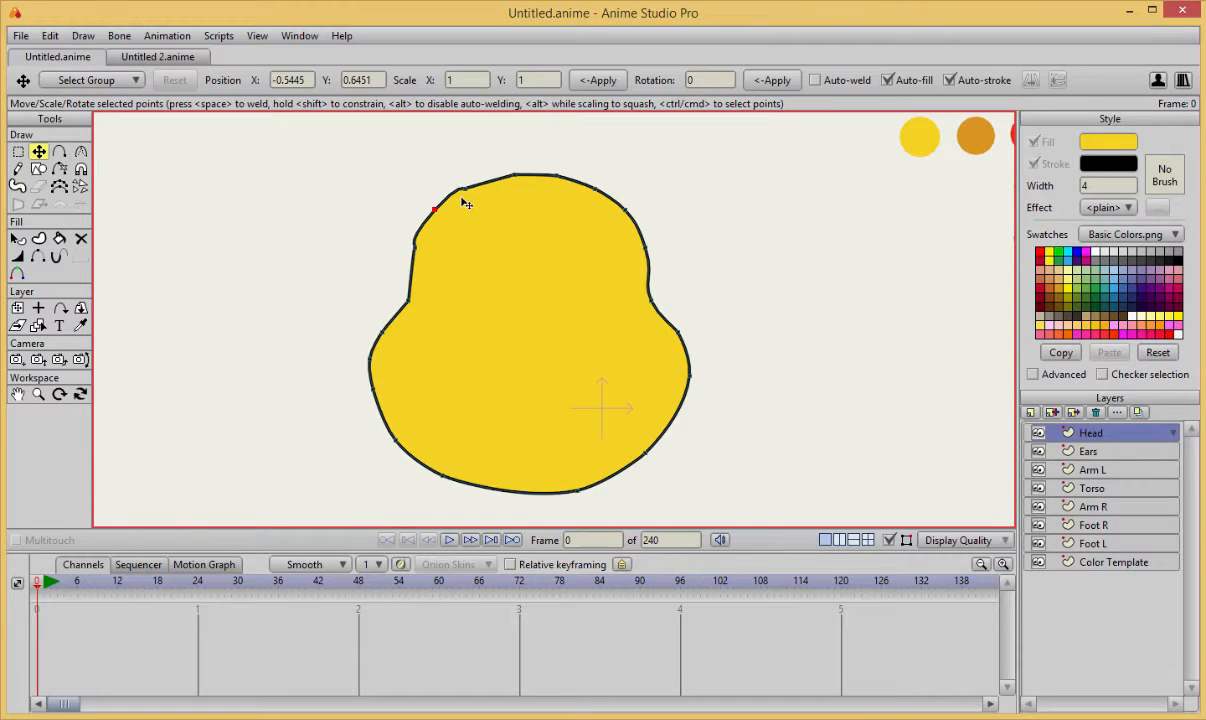
key("ctrl+z")
key("ctrl+z")
key("ctrl+z")
Try to round the upper-left part of the head by moving its point and raising the neighbouring point's curvature.
left_click(467, 191)
left_click_drag(467, 191, 438, 212)
scroll(485, 306, "up", 2)
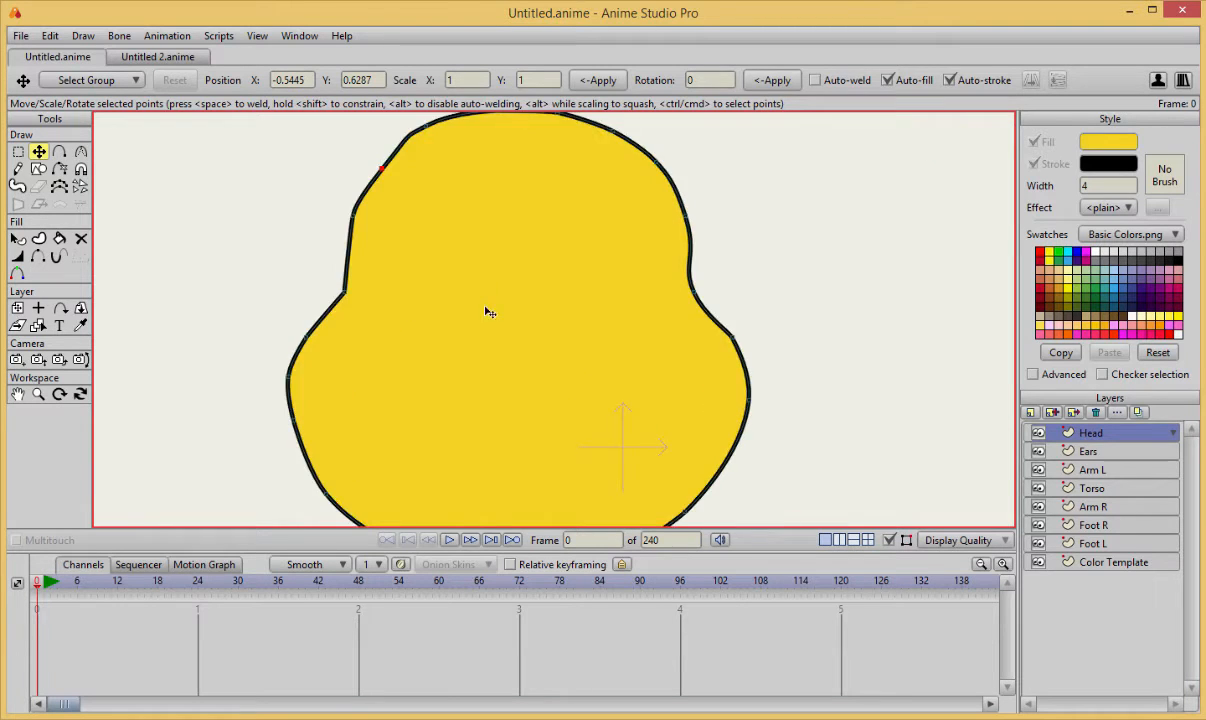
scroll(485, 305, "up", 2)
scroll(471, 310, "down", 1)
key("c")
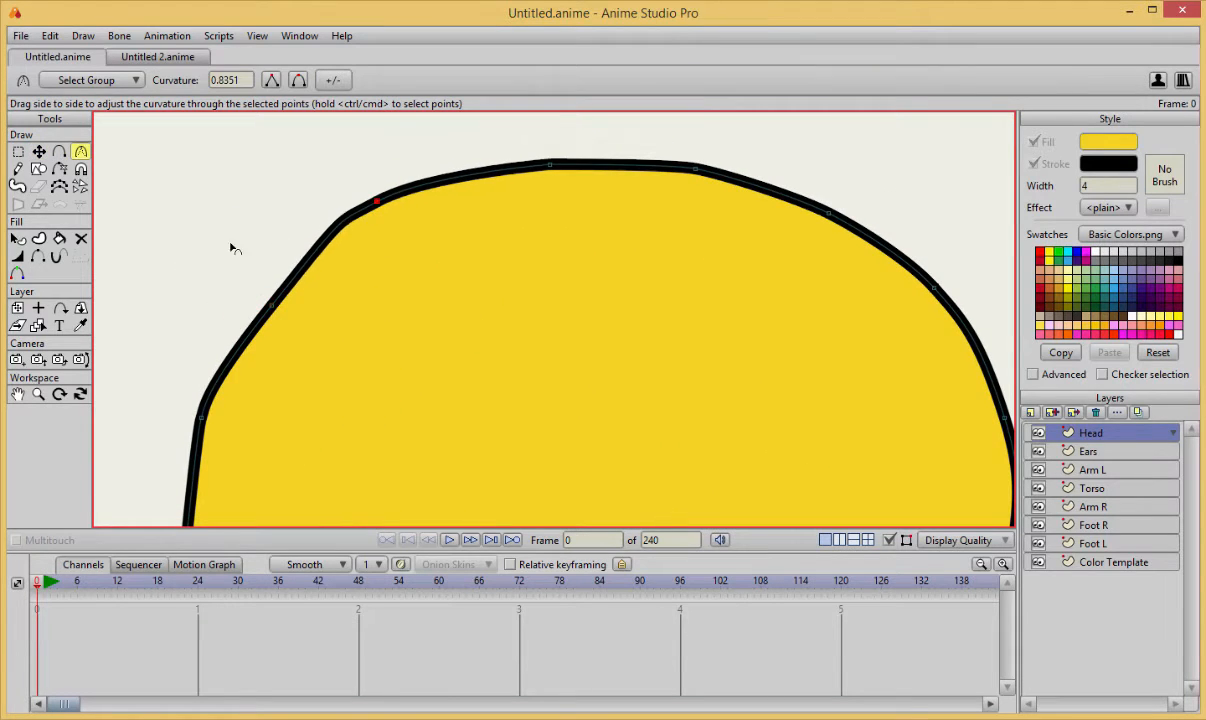
left_click_drag(231, 248, 418, 233)
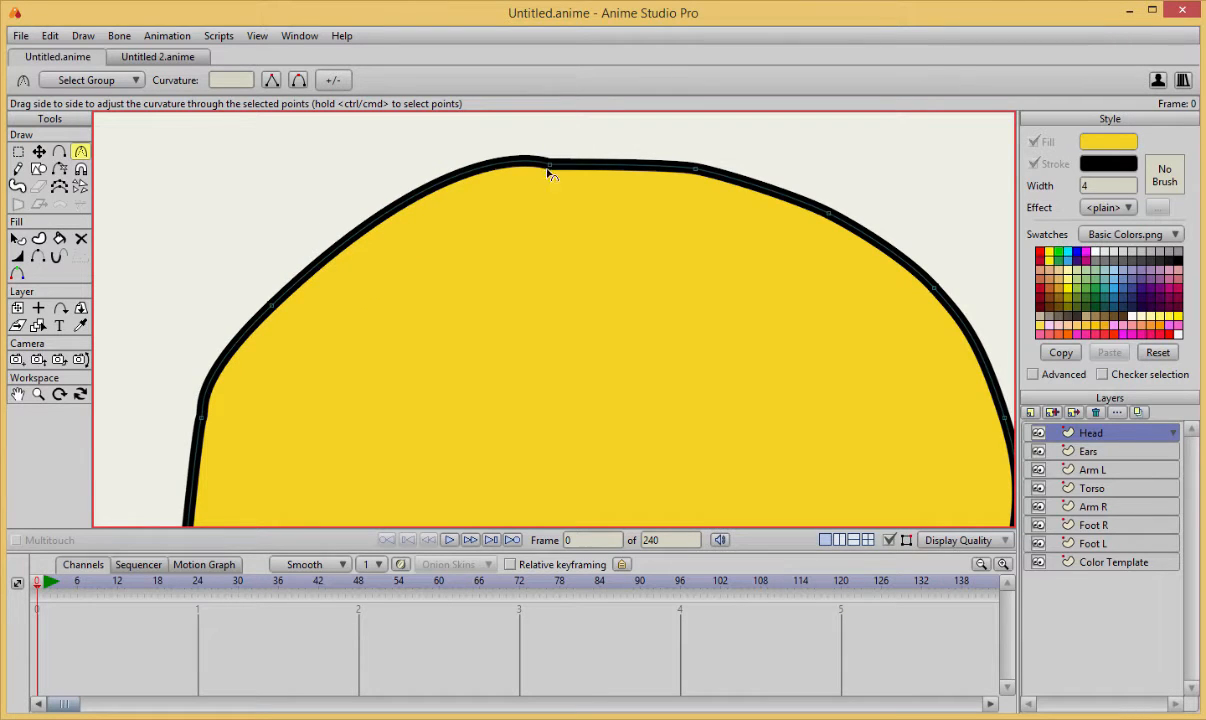
left_click_drag(283, 247, 362, 277)
key("ctrl+z")
key("t")
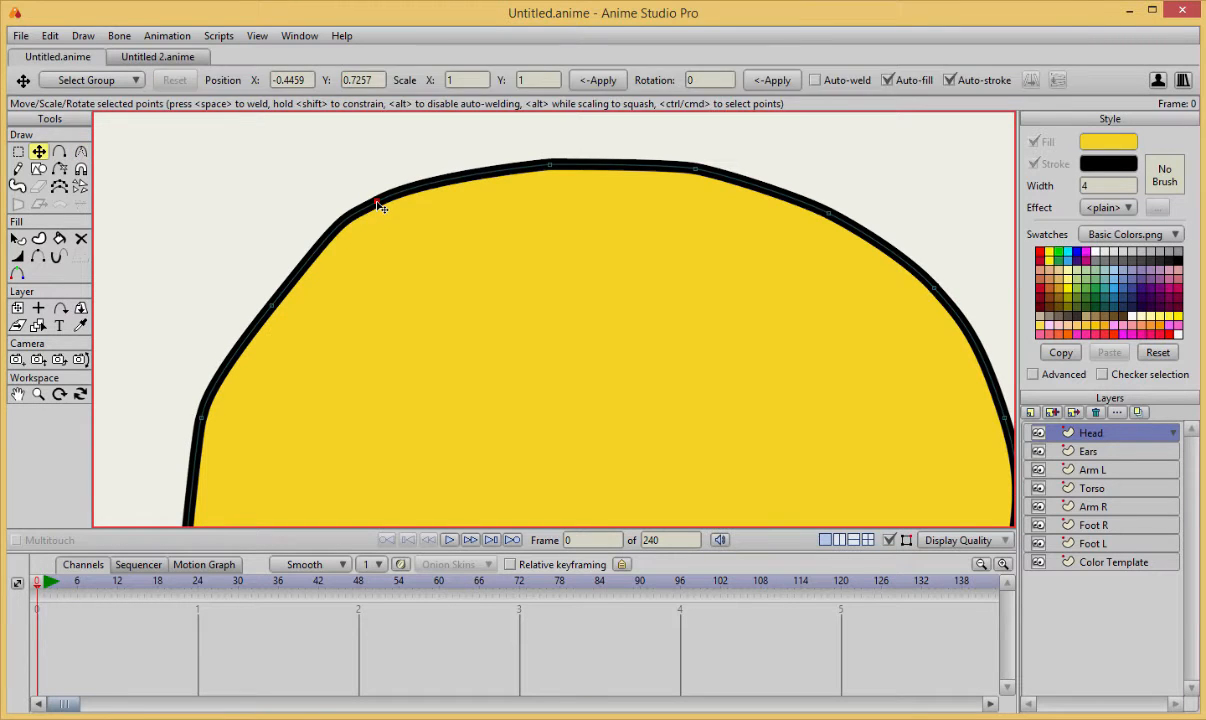
Flatten the upper-left head point, move it down and inward, and delete the extra point below it.
key("c")
left_click_drag(376, 203, 351, 247)
key("t")
left_click_drag(270, 308, 262, 324)
key("Delete")
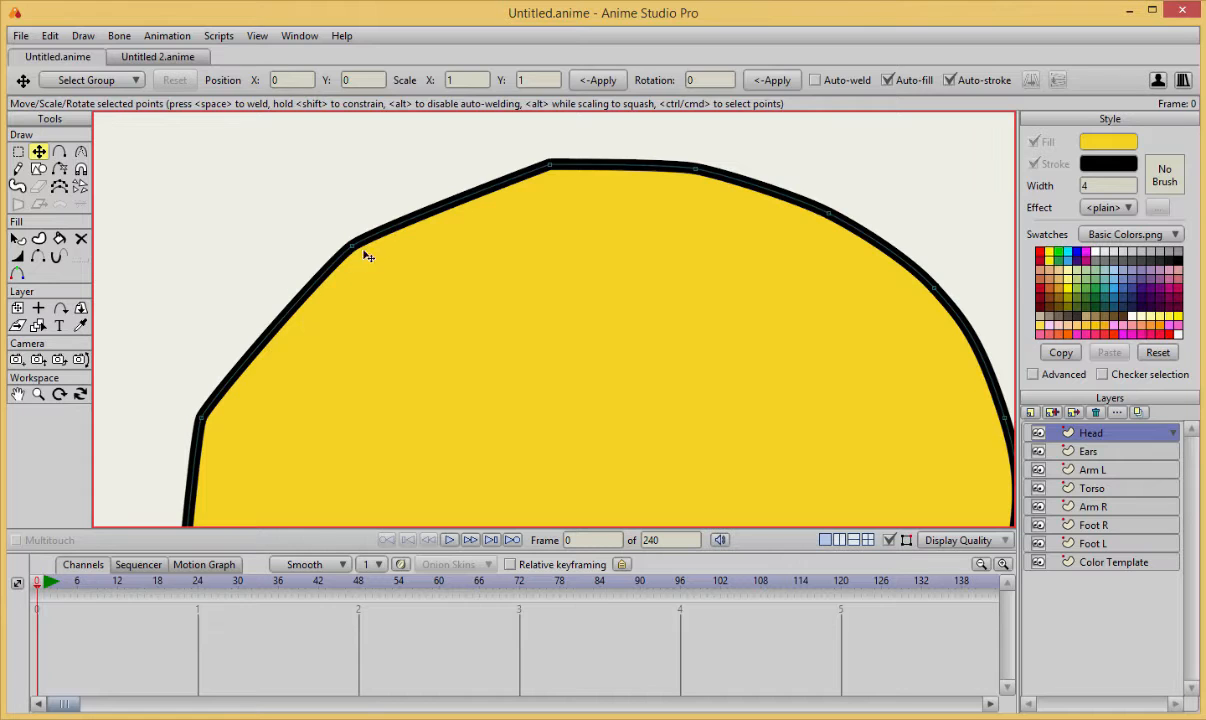
Round the upper-left head point and shift it slightly outward, then delete the point just right of the crown.
key("c")
left_click_drag(358, 247, 689, 170)
key("t")
left_click_drag(357, 241, 345, 220)
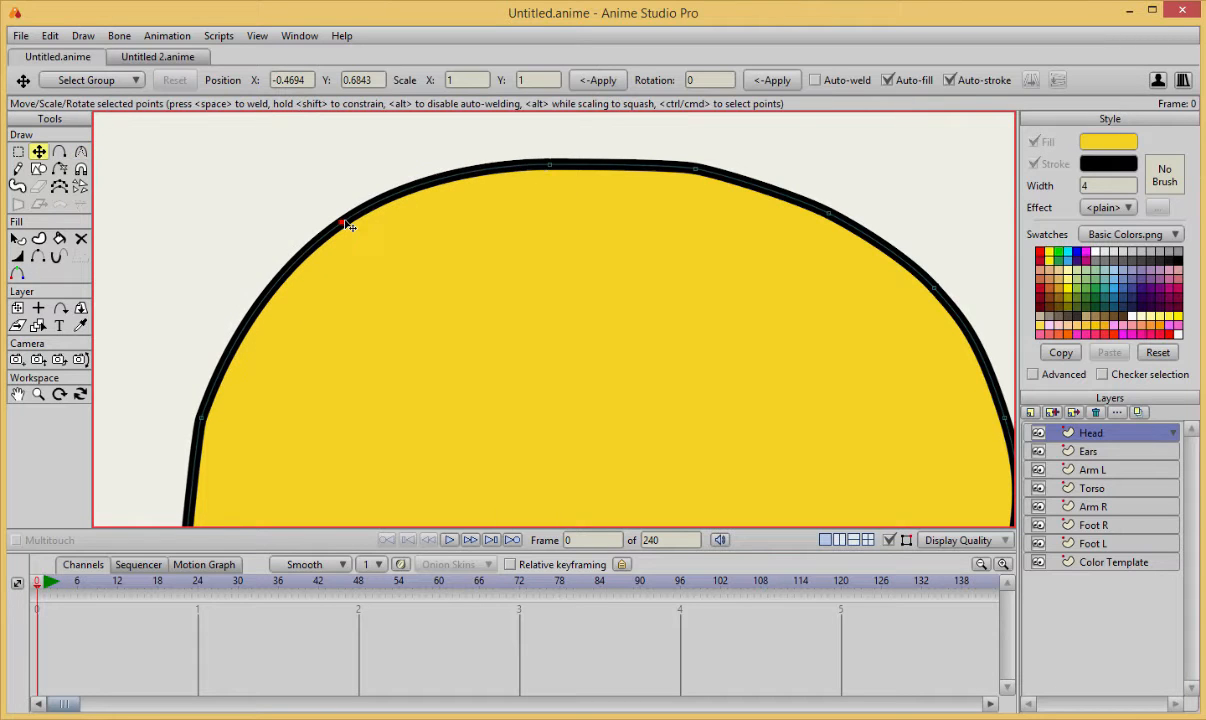
left_click(696, 169)
key("Delete")
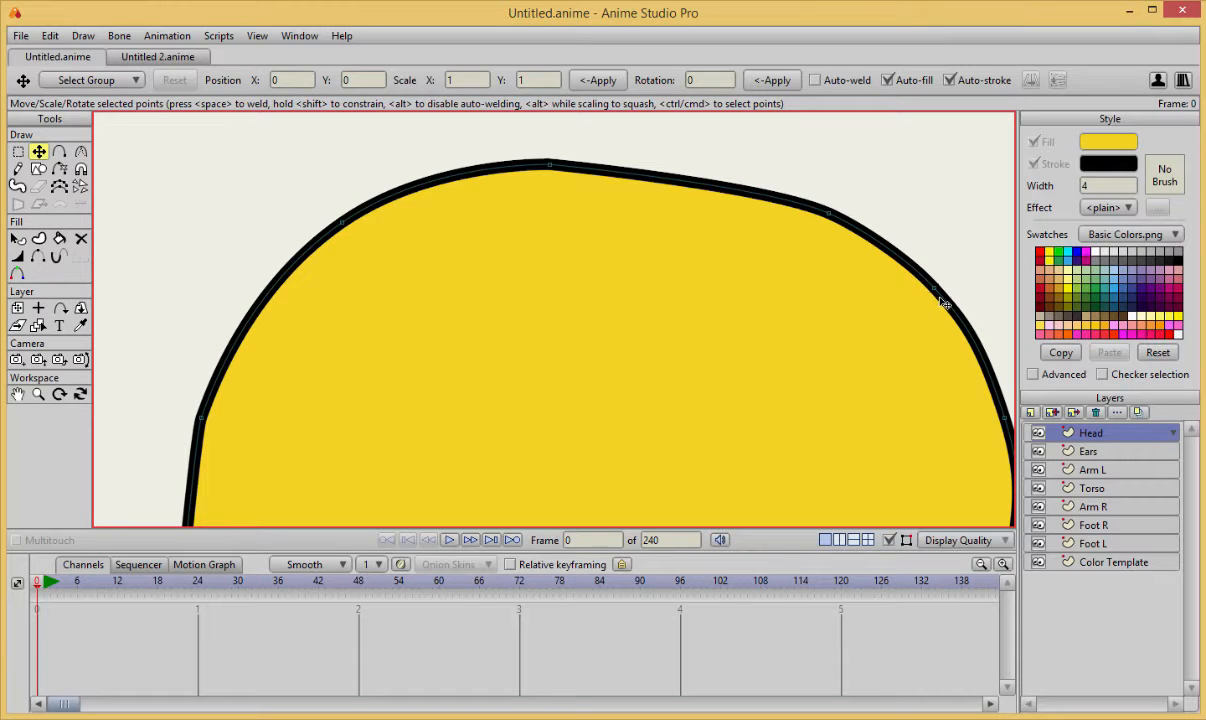
key("ctrl+a")
key("Delete")
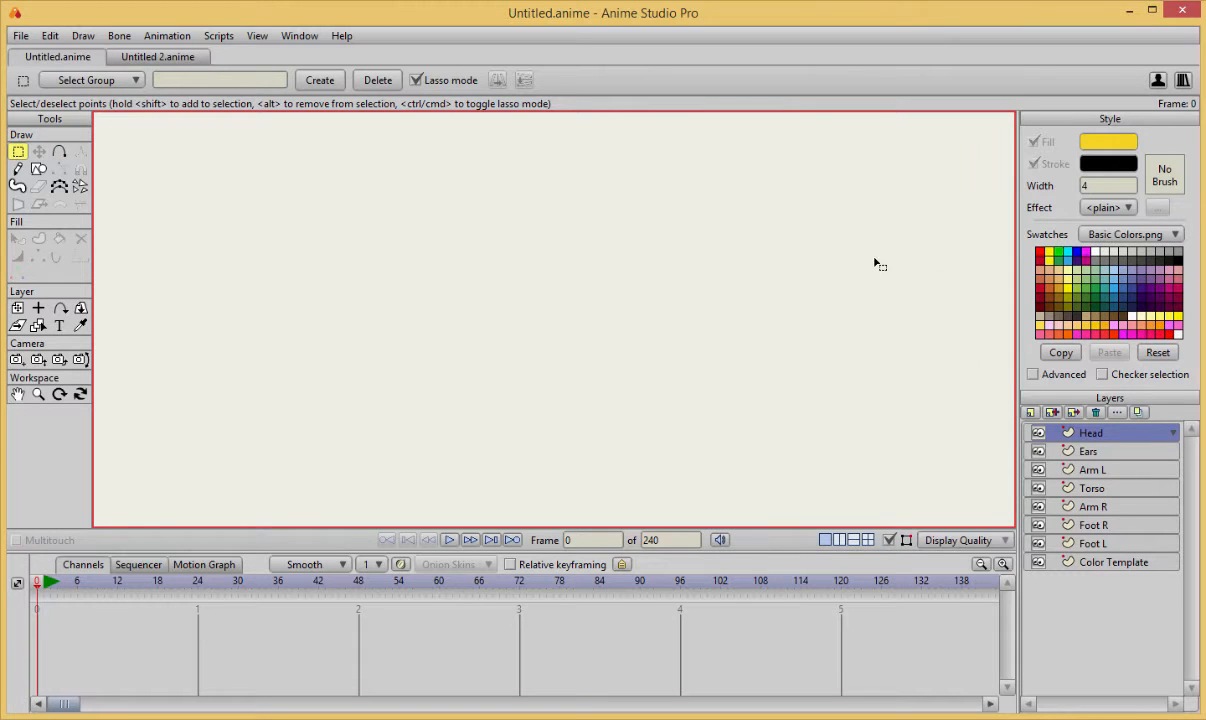
key("ctrl+z")
Delete the extra point on the head's upper-right curve and adjust the curvature of the point above it.
left_click(927, 293)
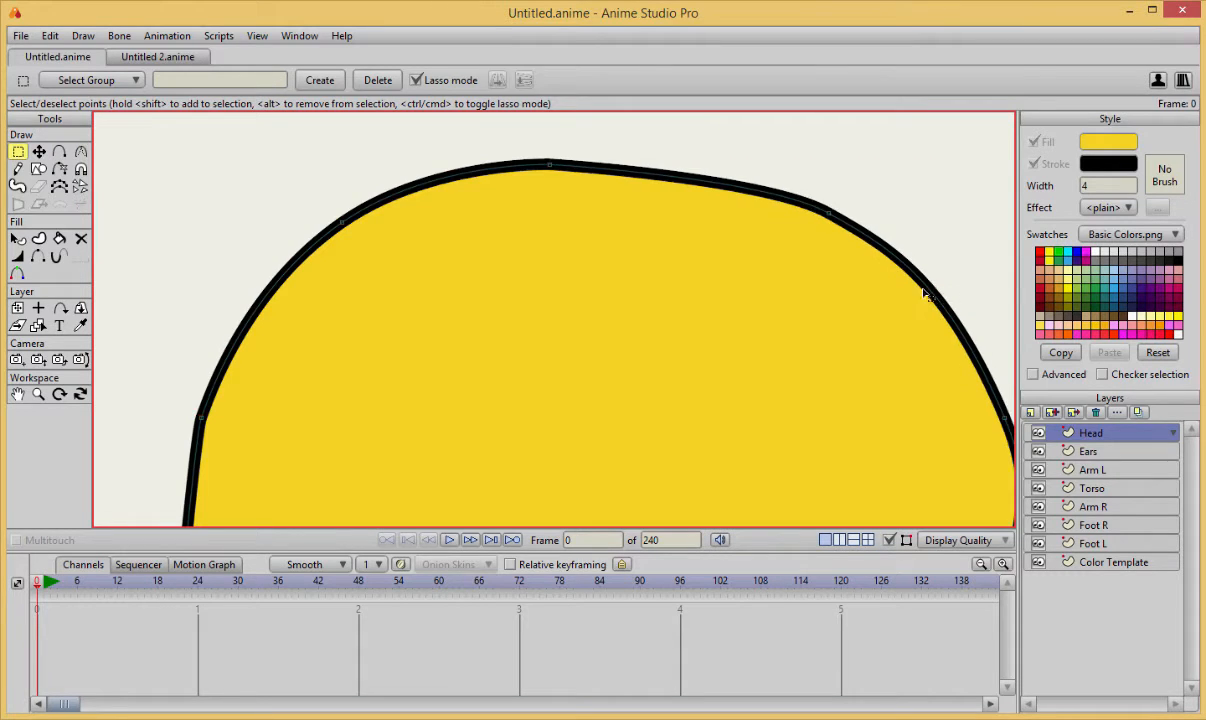
key("c")
mouse_move(832, 217)
left_mouse_down()
mouse_move(646, 196)
mouse_move(848, 218)
left_mouse_up()
key("t")
left_click(908, 240)
Sharpen the notch point on the head's right side and adjust the curvature of the right cheek and chin points.
scroll(870, 279, "down", 6)
left_click_drag(750, 396, 745, 272)
scroll(789, 245, "up", 2)
scroll(721, 323, "down", 3)
scroll(698, 316, "up", 3)
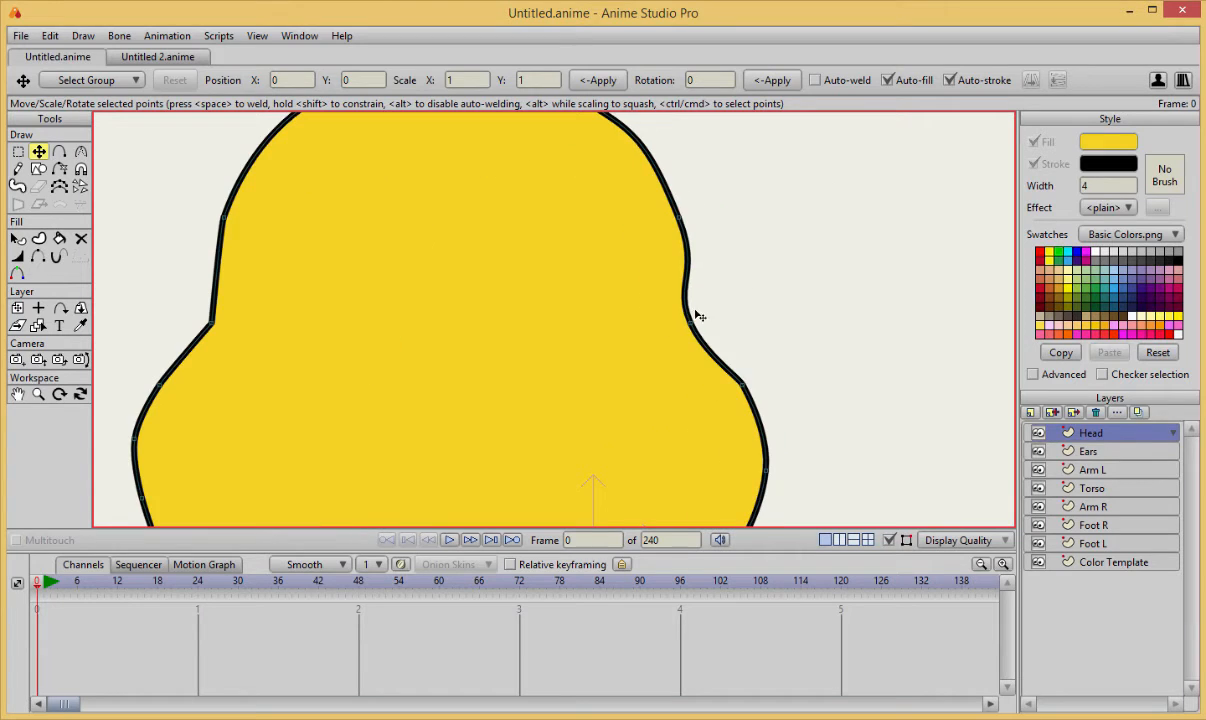
key("c")
left_click_drag(689, 326, 205, 356)
left_click_drag(752, 416, 771, 450)
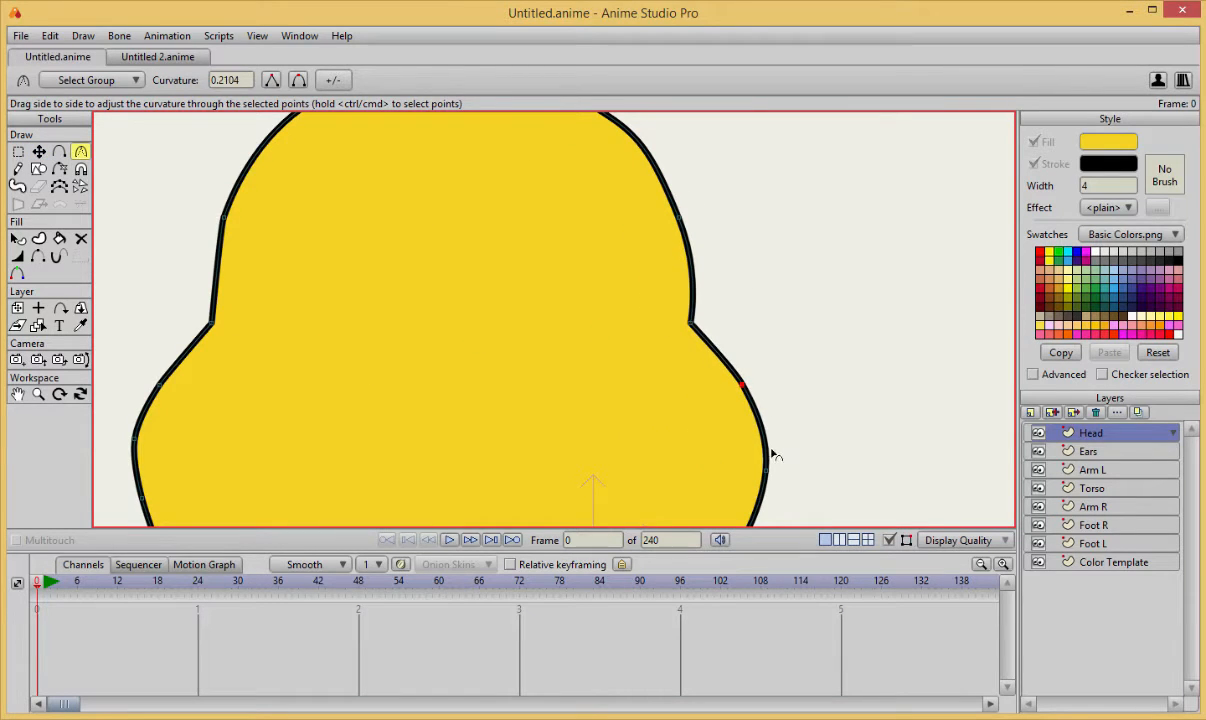
left_click(770, 467)
scroll(779, 451, "down", 3)
left_click_drag(696, 513, 741, 395)
left_click(605, 440)
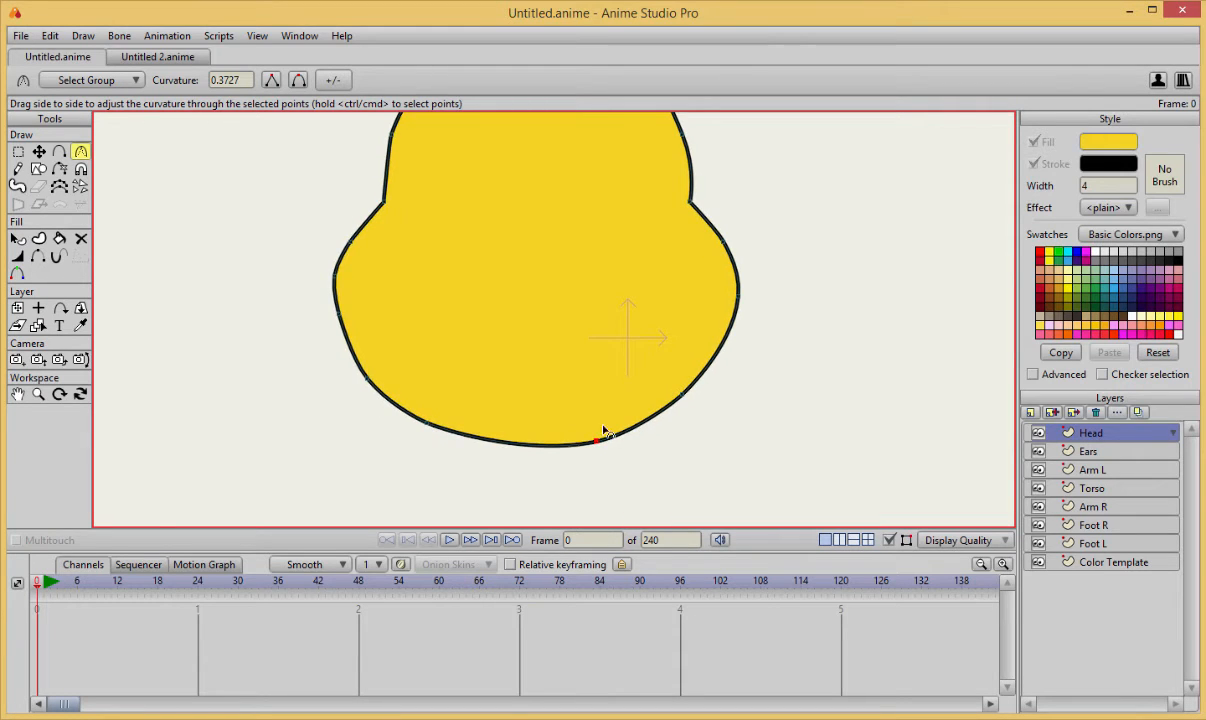
scroll(568, 350, "down", 4)
scroll(571, 375, "up", 3)
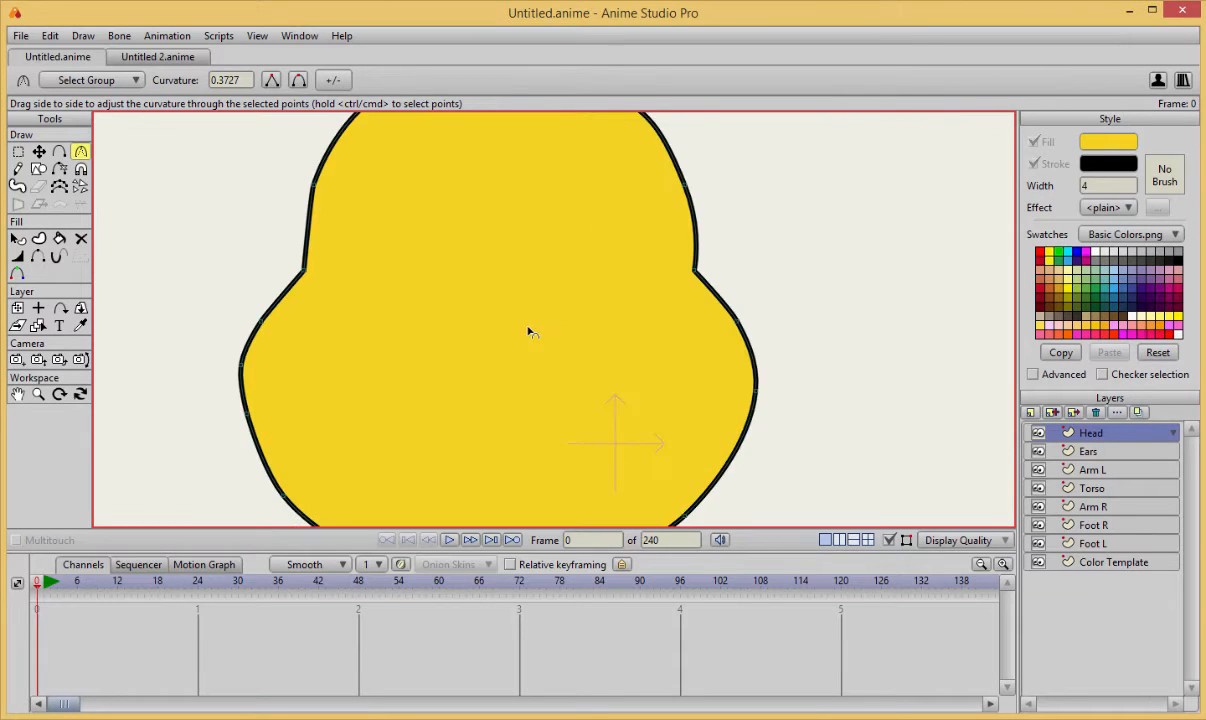
Choose the Draw Shape tool with the ellipse shape and set the fill color to near-black for the eyes.
key("a")
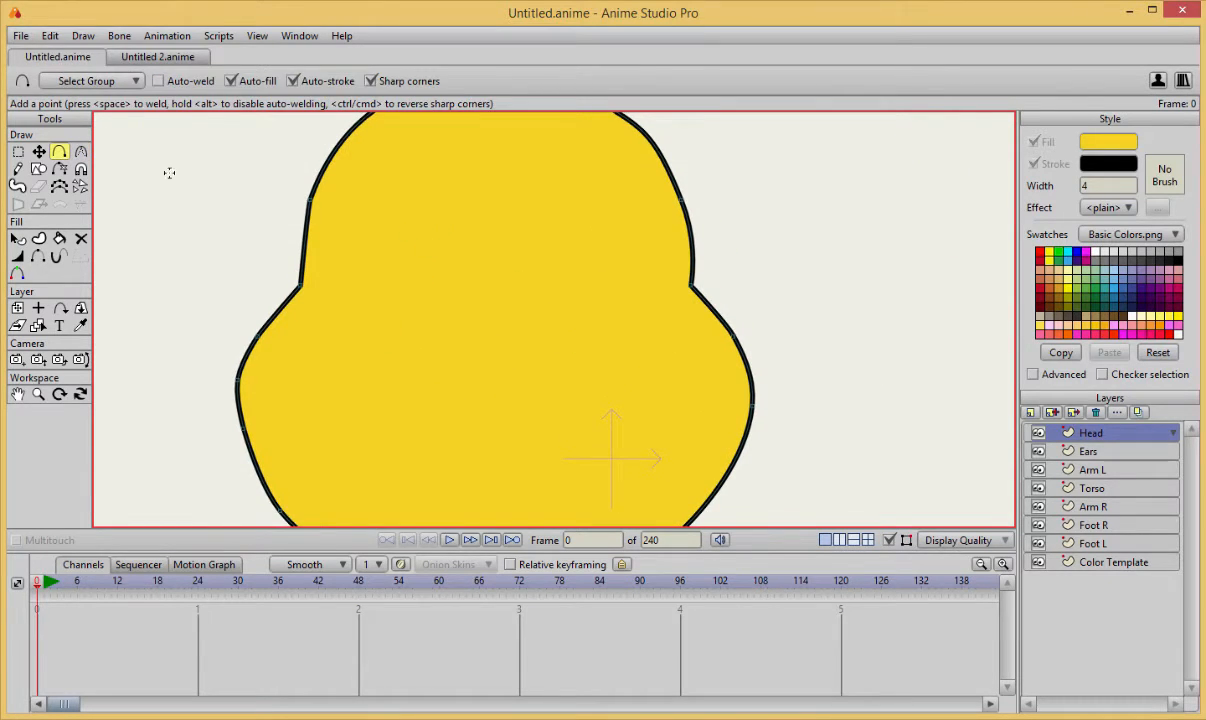
left_click(37, 170)
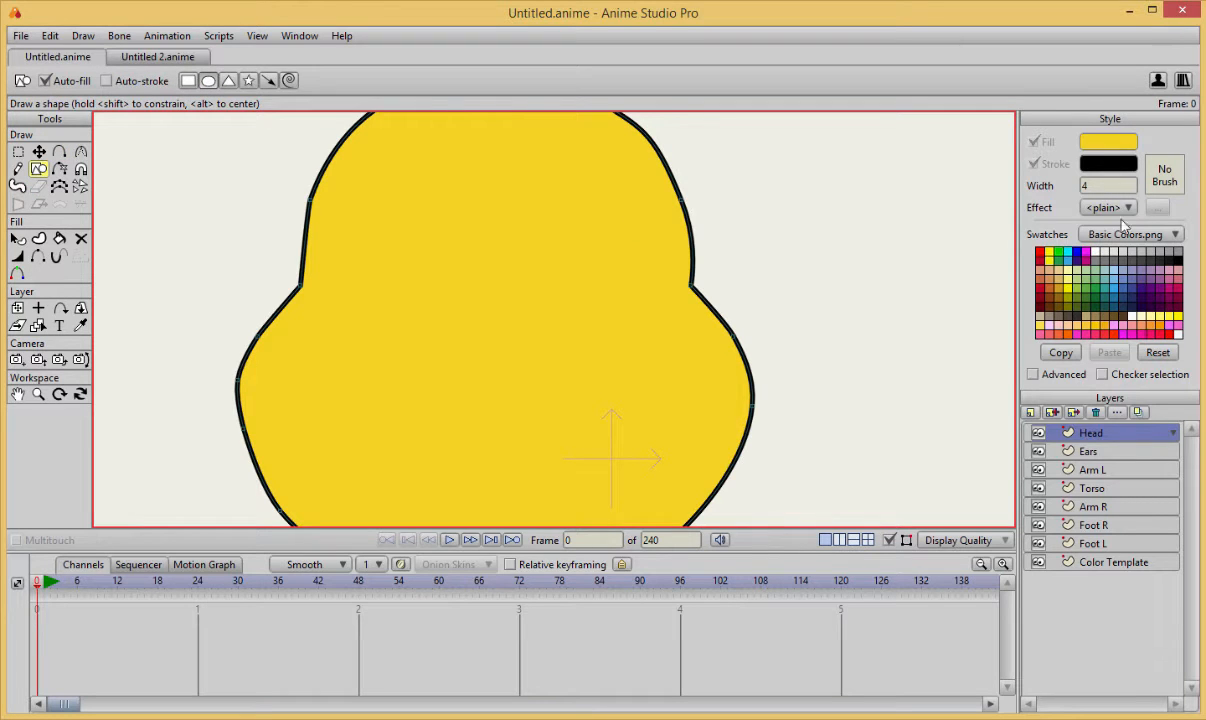
left_click(1100, 141)
left_click_drag(673, 369, 657, 421)
left_click(910, 465)
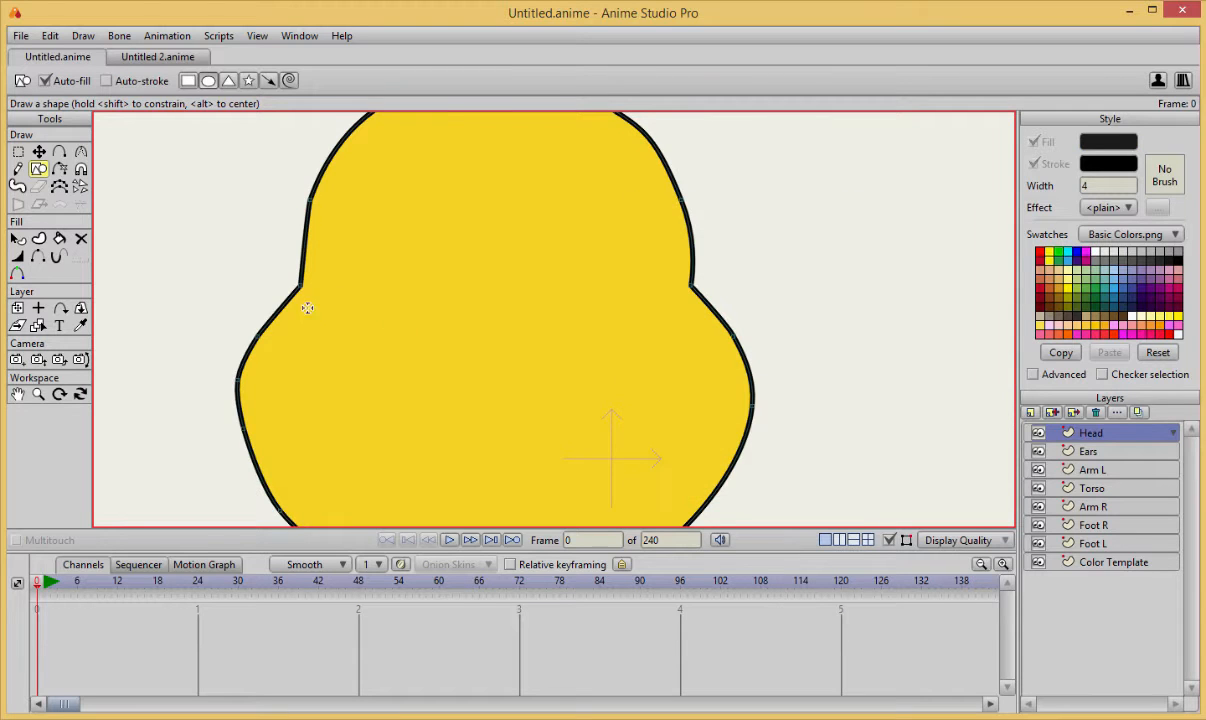
Draw a small round eye on the left of the face and duplicate it as the right eye.
mouse_move(340, 257)
left_mouse_down()
mouse_move(393, 316)
mouse_move(385, 280)
mouse_move(404, 298)
mouse_move(382, 279)
mouse_move(606, 270)
mouse_move(614, 294)
left_mouse_up()
key("t")
key("ctrl+c")
key("ctrl+v")
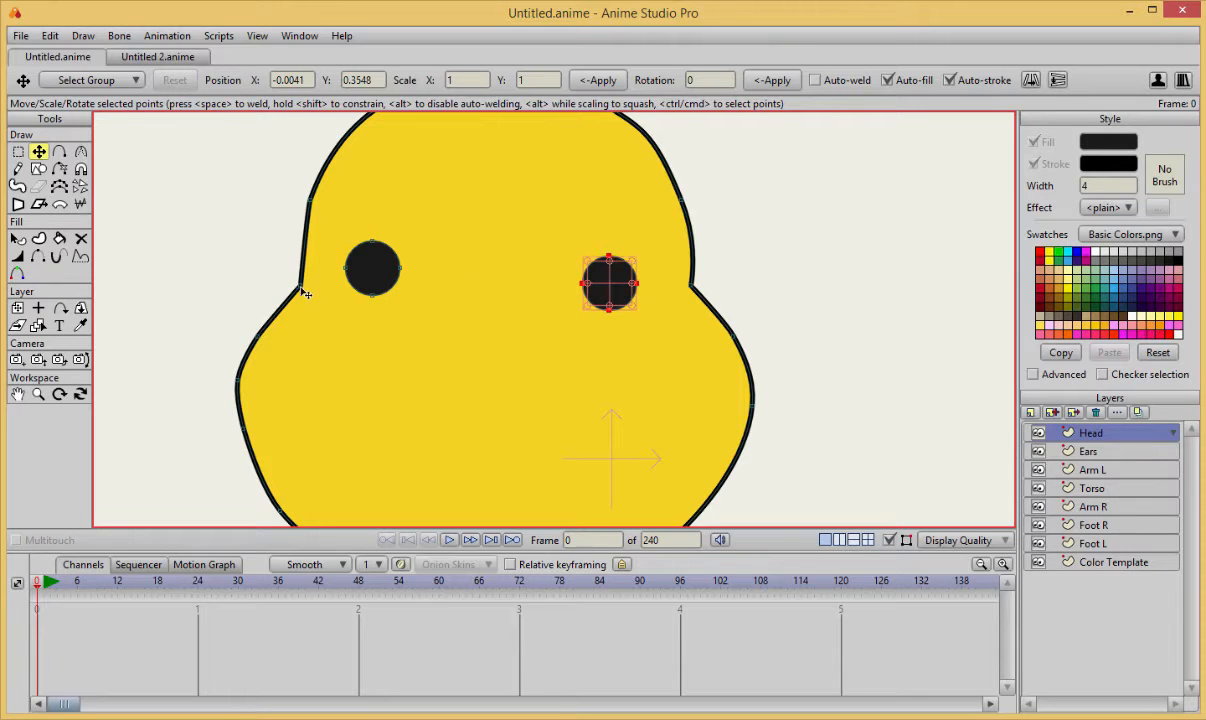
Reposition the temple, notch and cheek points on the left side of the head to soften the indentation.
left_click(301, 288)
left_click_drag(300, 287, 279, 286)
left_click(258, 336)
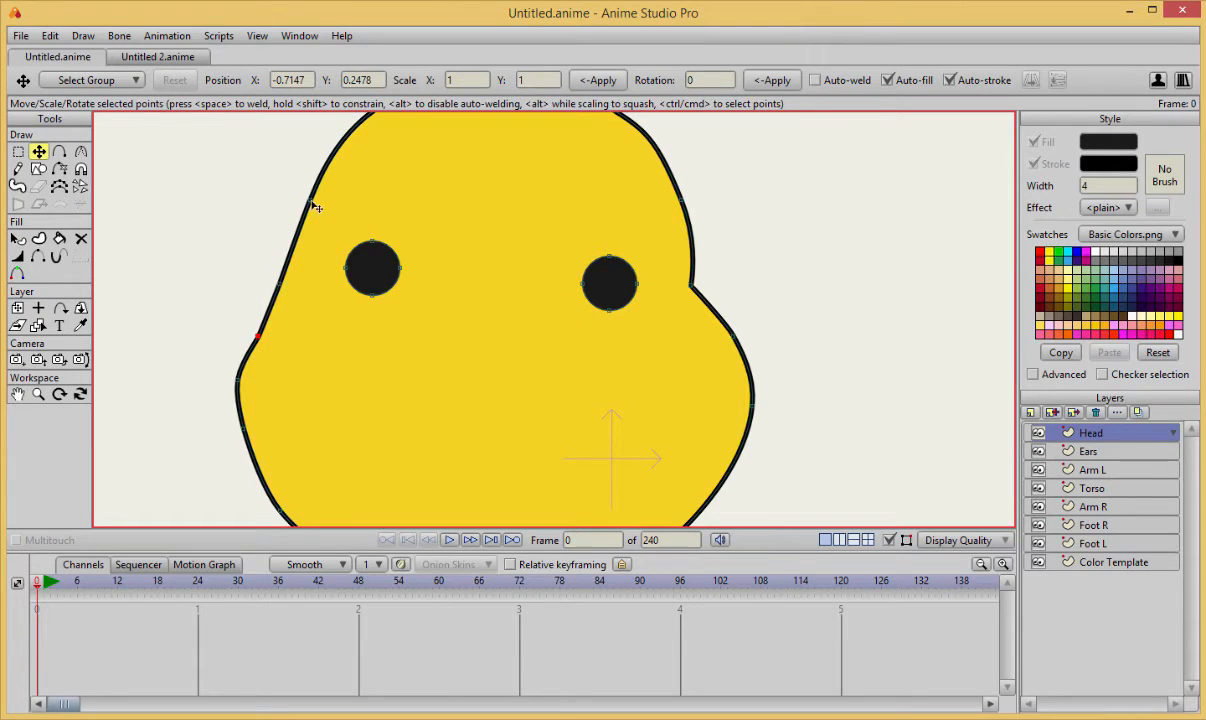
left_click_drag(312, 202, 299, 202)
left_click(280, 287)
left_click_drag(238, 381, 240, 381)
Slim the right cheek by moving its outer point inward, deleting the point above it and nudging the lower-right jaw point.
left_click_drag(751, 406, 720, 406)
left_click(736, 342)
key("Delete")
scroll(455, 389, "down", 3)
left_click_drag(486, 399, 490, 353)
scroll(490, 353, "up", 2)
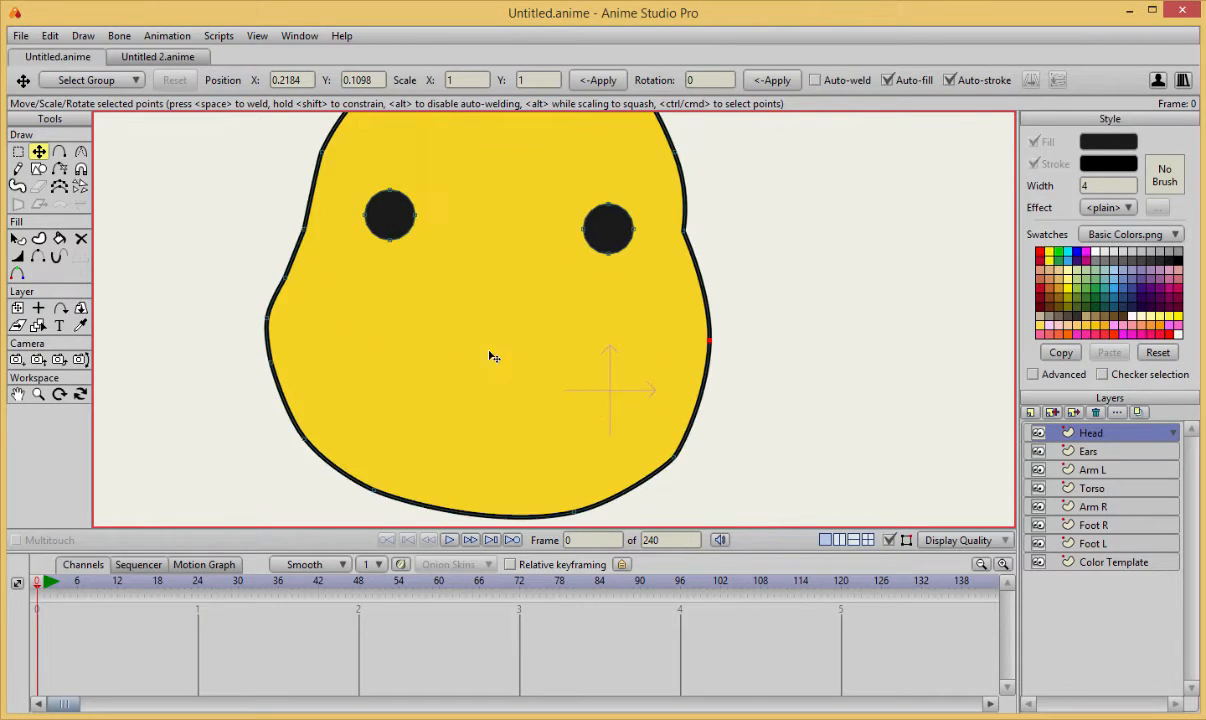
left_click(670, 457)
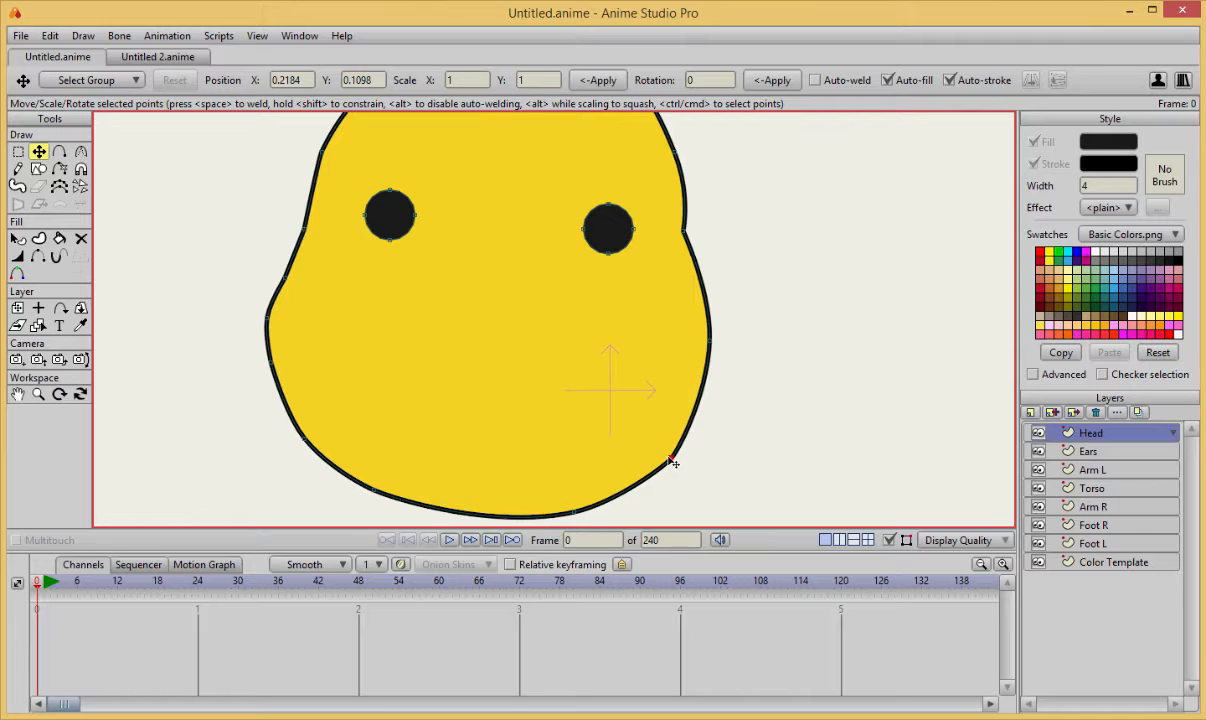
Delete the two upper points of the left cheek and round the remaining cheek point to a curvature of about 0.29.
left_click(268, 319)
key("Delete")
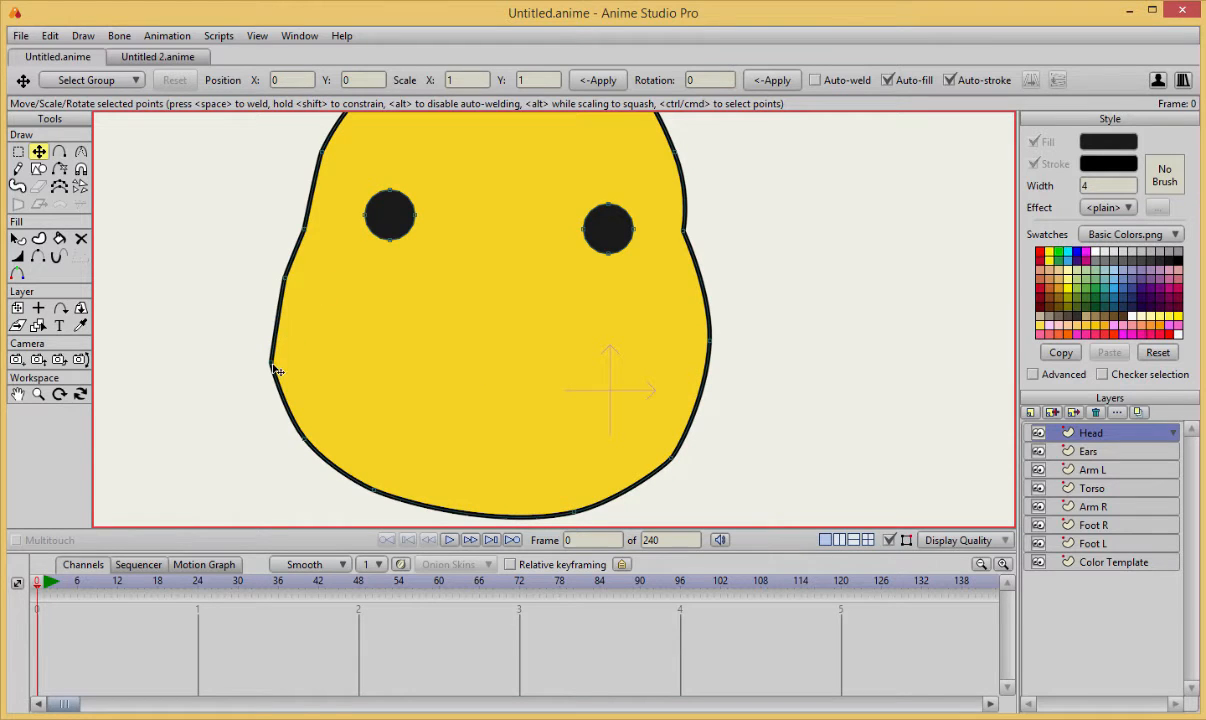
left_click(286, 281)
key("Delete")
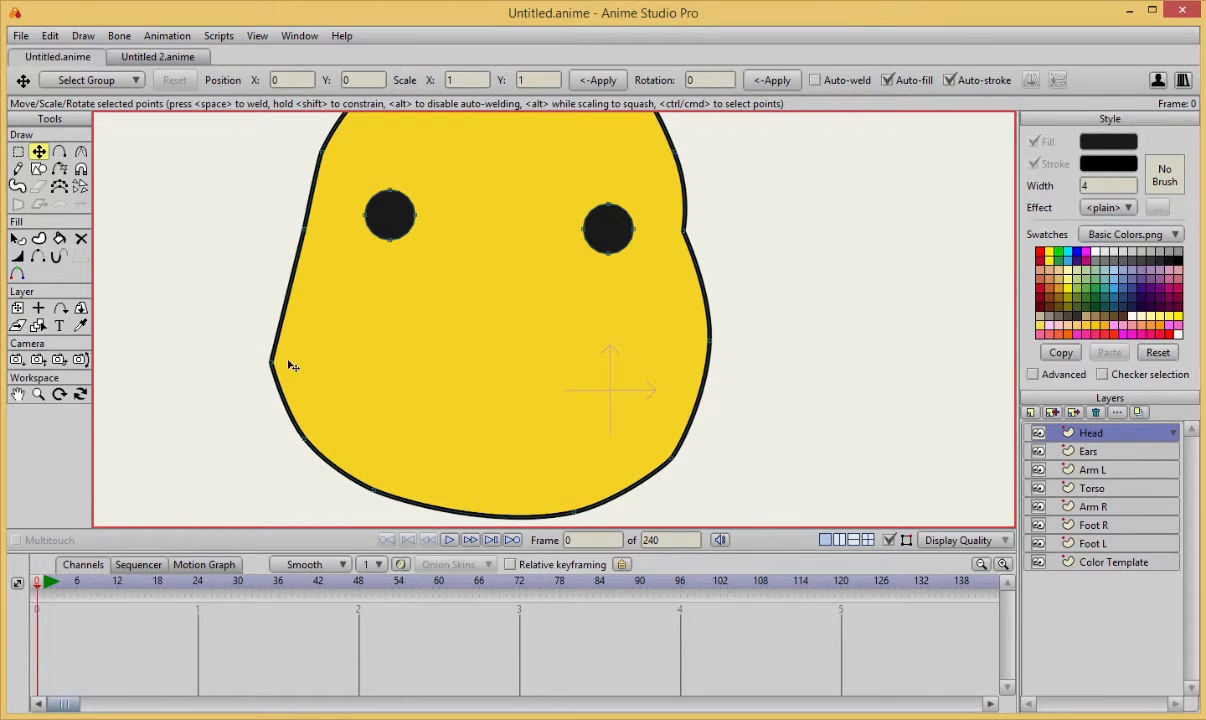
key("c")
left_click_drag(271, 362, 442, 366)
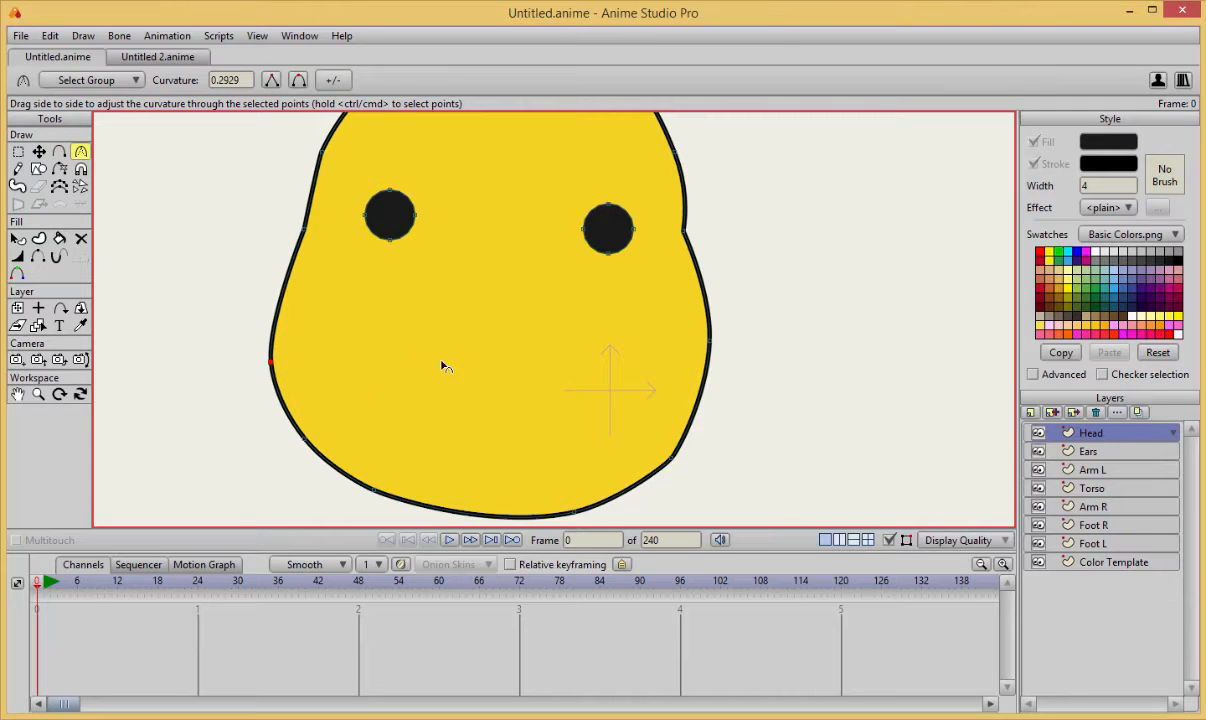
Nudge the left notch, left cheek and lower-right jaw points, and set the upper-left temple point's curvature to about 0.14.
key("t")
mouse_move(306, 230)
left_mouse_down()
mouse_move(322, 234)
mouse_move(310, 231)
left_mouse_up()
left_click(322, 153)
key("c")
left_click_drag(330, 166, 341, 161)
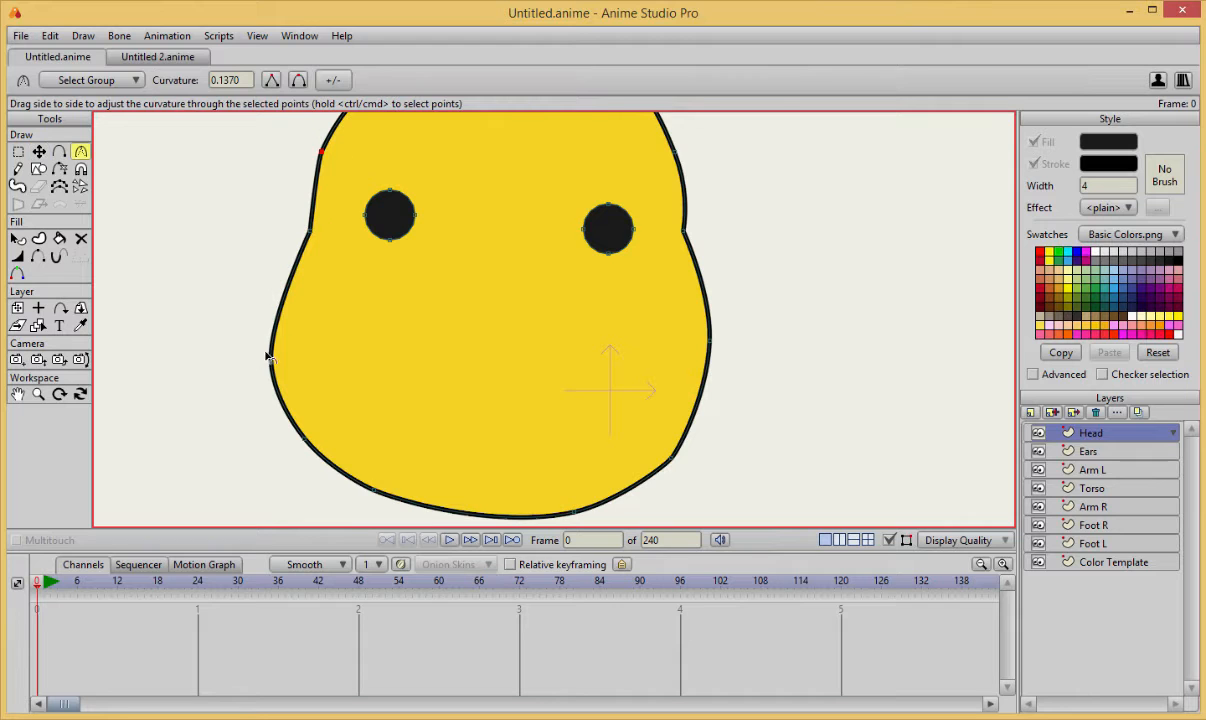
key("t")
left_click(271, 361)
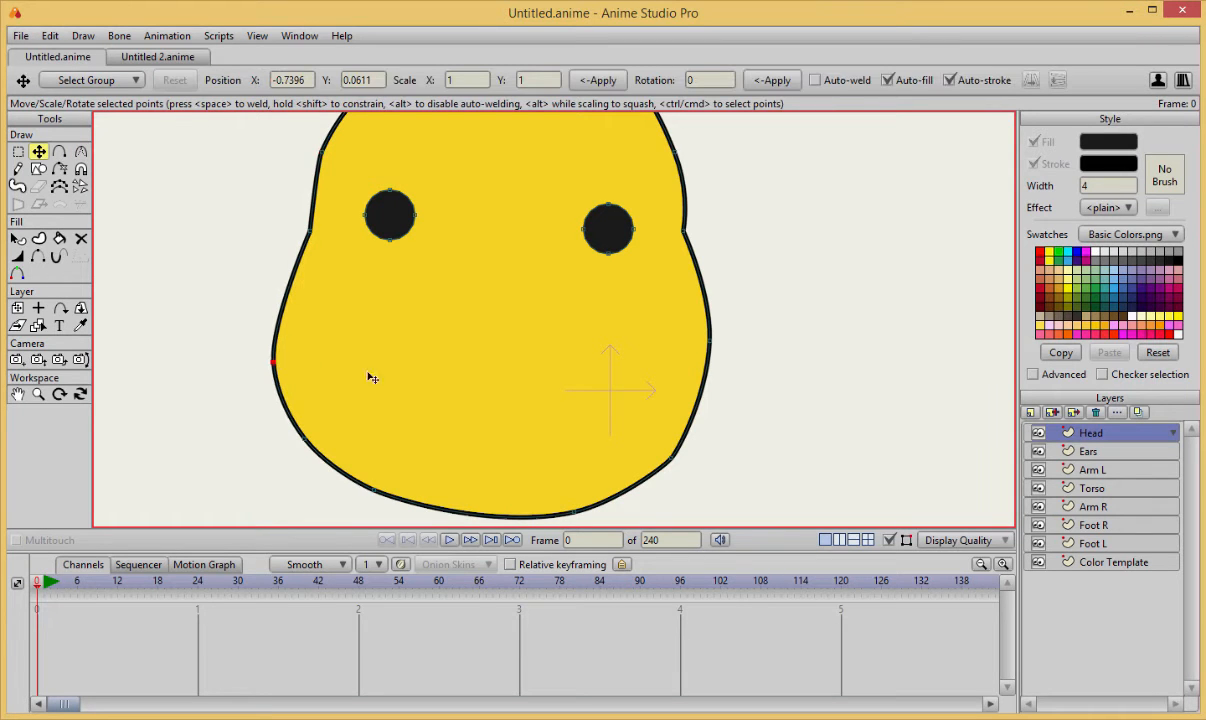
left_click(670, 455)
Draw a small white circle as a highlight in the upper part of the left eye.
scroll(716, 240, "down", 5)
scroll(717, 222, "up", 4)
left_click_drag(717, 221, 686, 252)
scroll(683, 252, "up", 2)
scroll(560, 229, "down", 3)
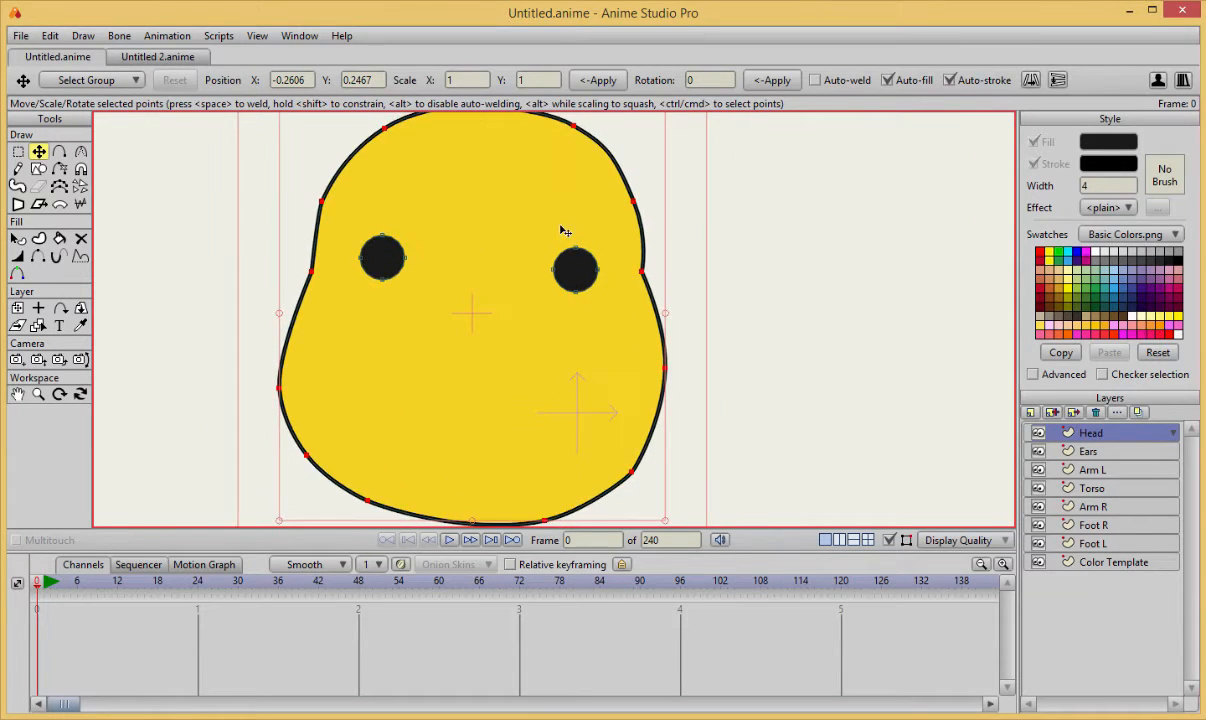
scroll(507, 251, "up", 3)
scroll(358, 334, "down", 1)
key("a")
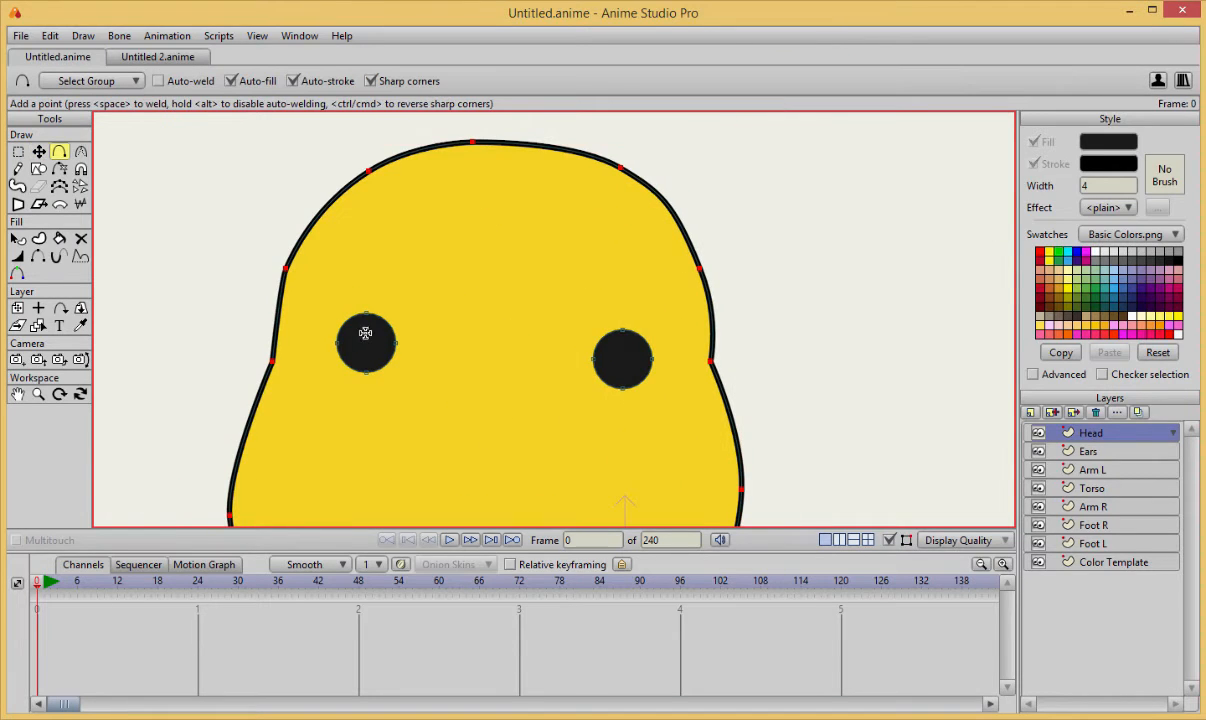
left_click(1096, 252)
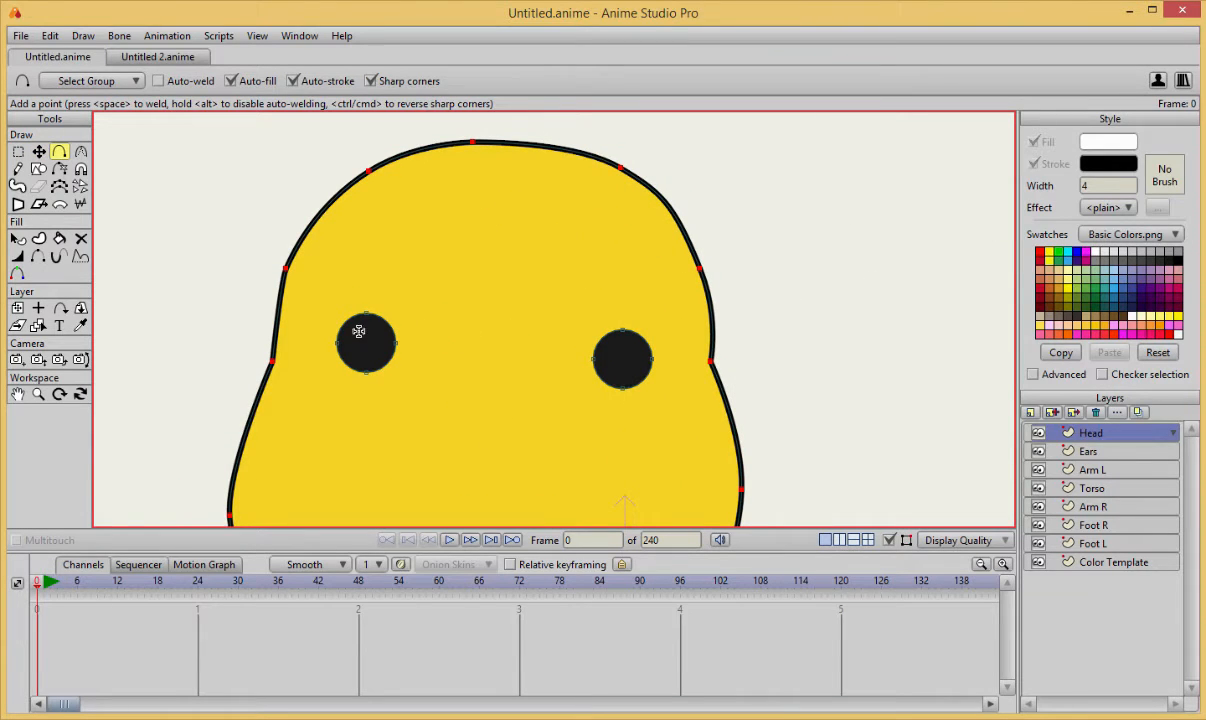
key("e")
left_click_drag(364, 324, 389, 348)
key("t")
left_click_drag(379, 339, 400, 362)
Duplicate the white highlight and place the copy in the upper part of the right eye.
mouse_move(374, 339)
left_mouse_down()
mouse_move(620, 365)
mouse_move(623, 351)
left_mouse_up()
key("ctrl+c")
key("ctrl+v")
left_click(690, 347)
scroll(692, 350, "down", 2)
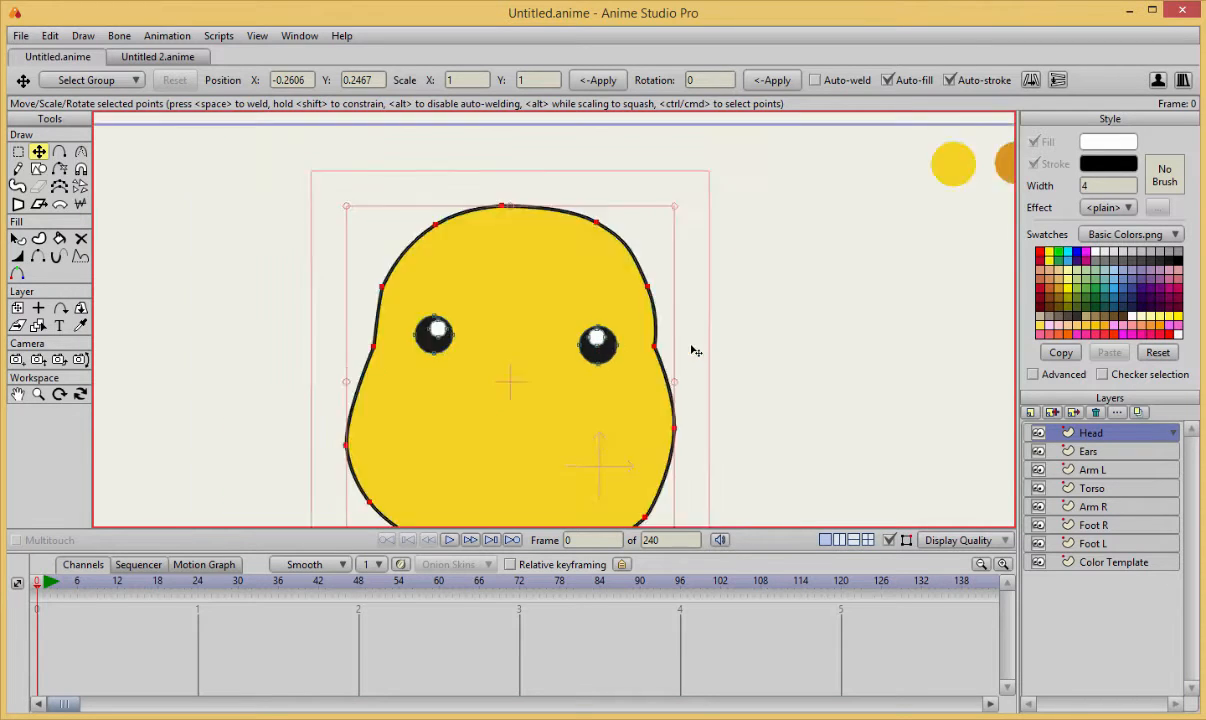
scroll(697, 355, "down", 5)
left_click(707, 378)
Review the head and eyes with the construction curves hidden, and show the curves again.
scroll(710, 369, "up", 5)
left_click_drag(711, 394, 697, 336)
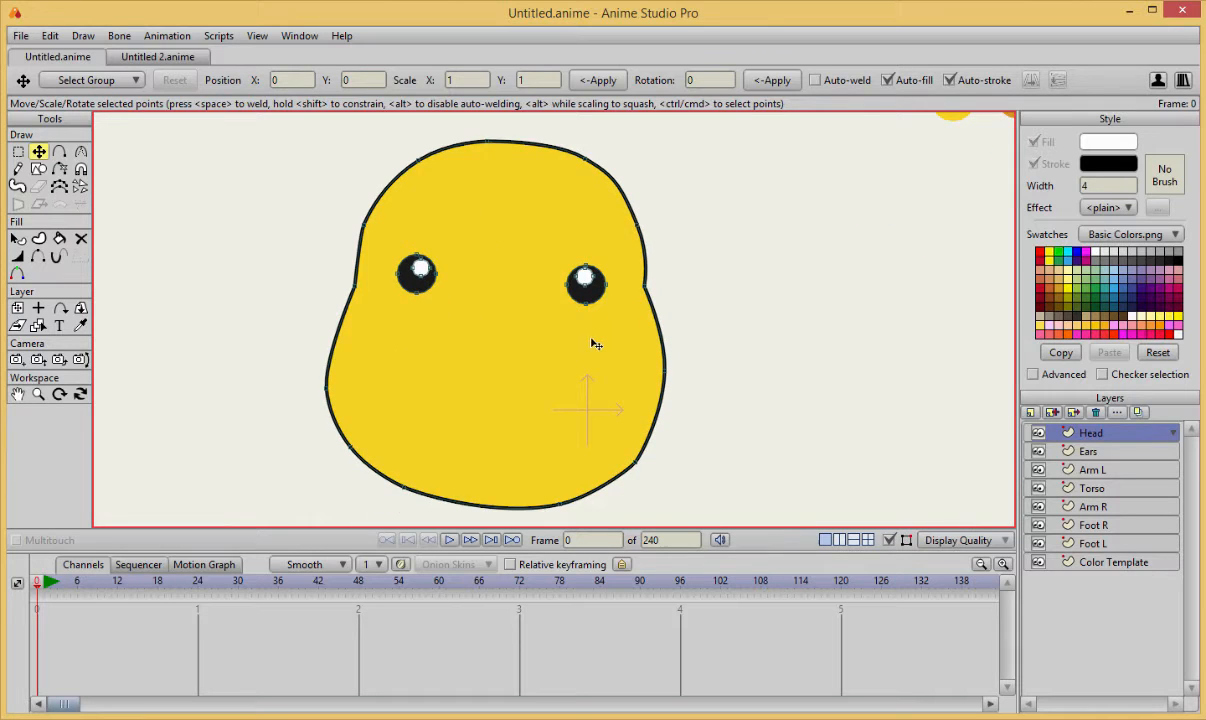
scroll(572, 311, "up", 2)
scroll(531, 311, "down", 3)
key("ctrl+a")
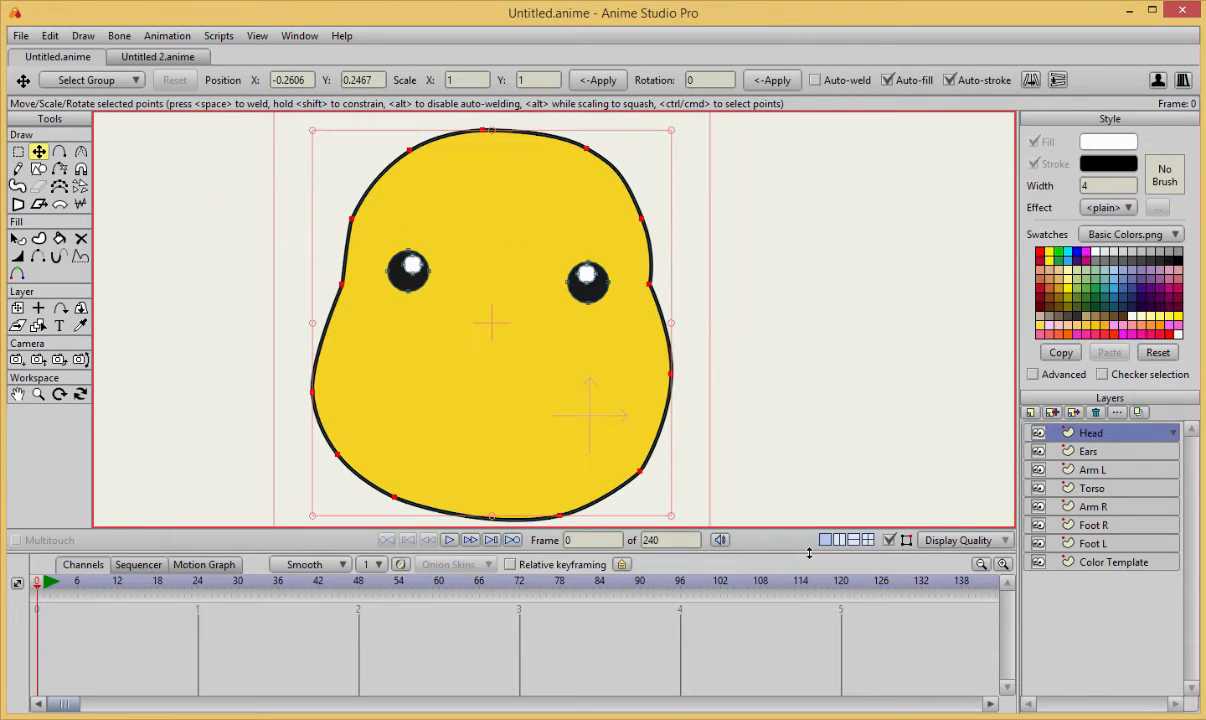
left_click(889, 541)
scroll(530, 431, "down", 2)
scroll(393, 404, "up", 3)
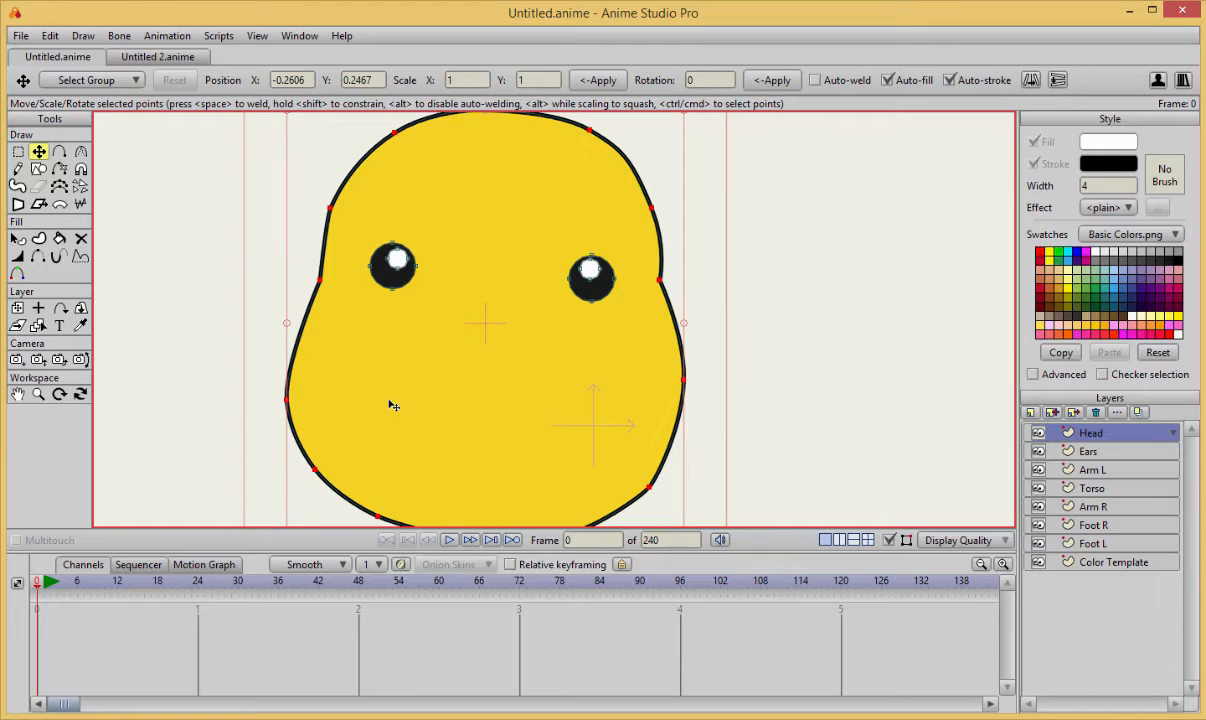
Raise the left cheek point and pull the chin and lower-right jaw points inward to shorten the head.
left_click(284, 400)
left_click_drag(289, 402, 282, 342)
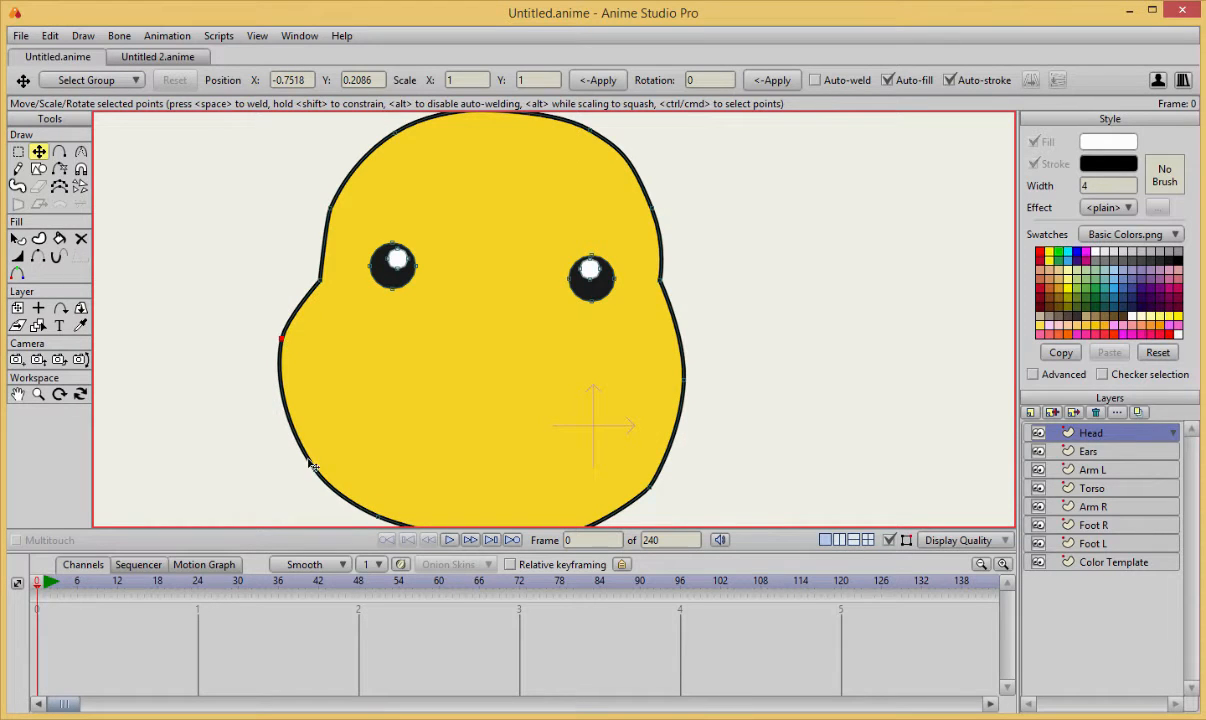
scroll(318, 462, "down", 2)
scroll(377, 464, "up", 2)
left_click(553, 474)
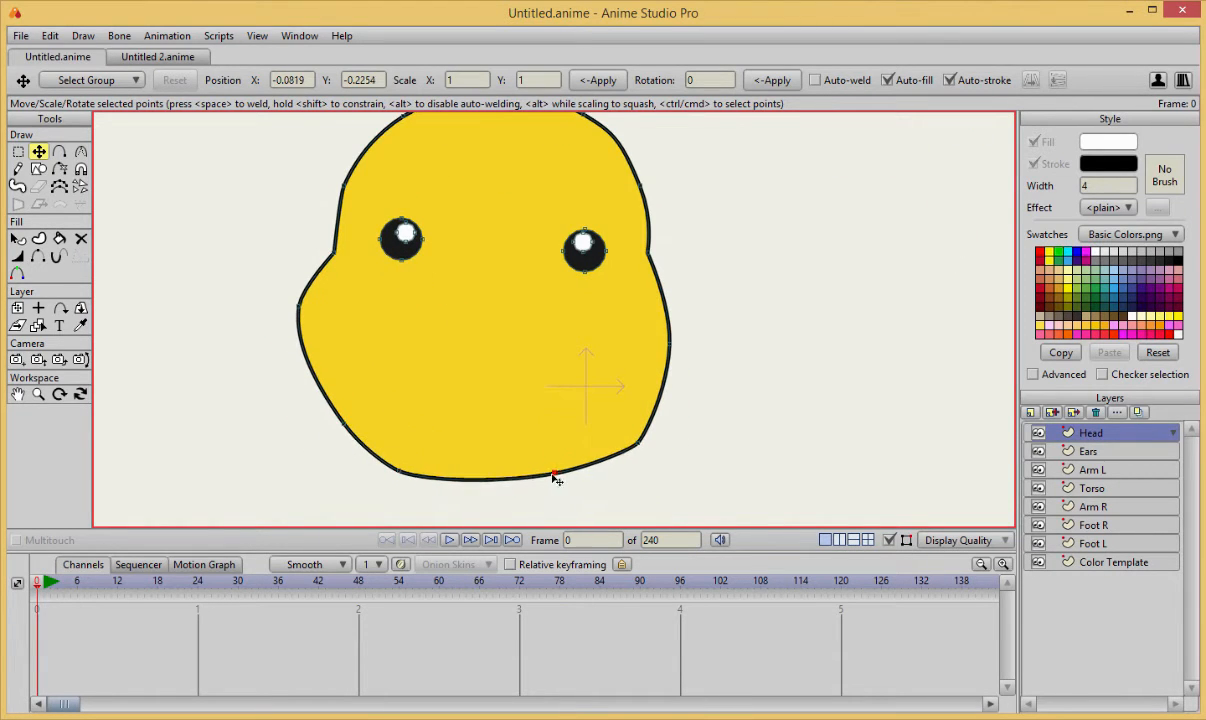
left_click_drag(553, 475, 548, 477)
left_click_drag(638, 443, 613, 446)
Raise the right cheek point and add a point on the outline between it and the lower-right jaw.
mouse_move(670, 344)
left_mouse_down()
mouse_move(684, 285)
mouse_move(673, 283)
left_mouse_up()
key("s")
left_click(651, 394)
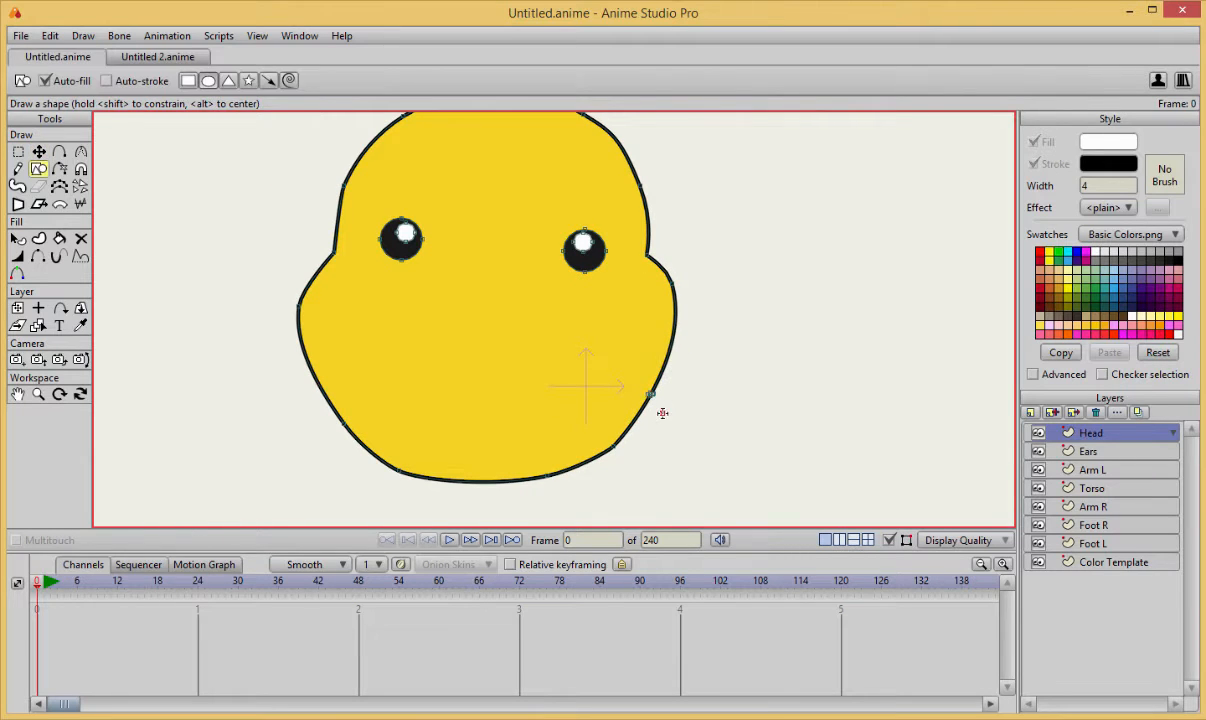
key("ctrl+z")
key("t")
left_click_drag(651, 394, 648, 389)
Lower the right cheek and right notch points slightly and nudge the left cheek point inward.
left_click_drag(673, 284, 673, 297)
left_click_drag(647, 256, 648, 263)
left_click_drag(298, 306, 300, 306)
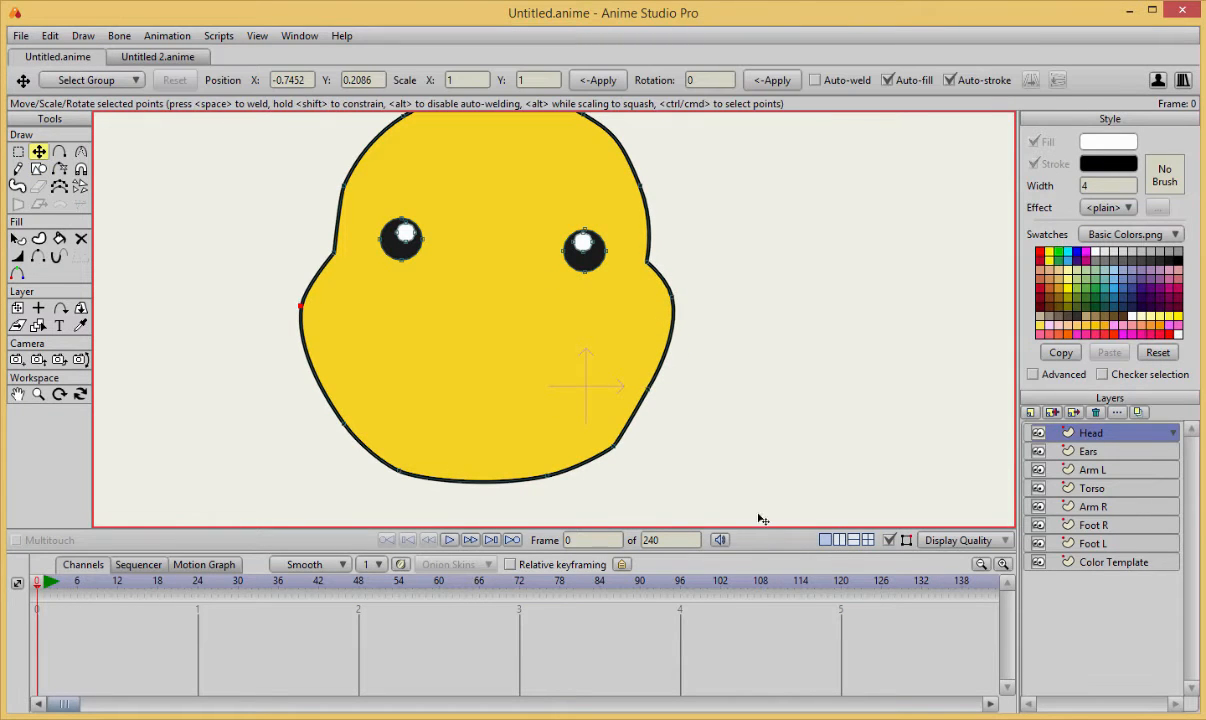
Delete the lower-right jaw point and move the two chin points slightly upward to smooth the bottom of the head.
left_click(614, 449)
key("Delete")
left_click_drag(400, 472, 417, 468)
left_click_drag(548, 477, 550, 472)
key("Return")
scroll(739, 422, "down", 5)
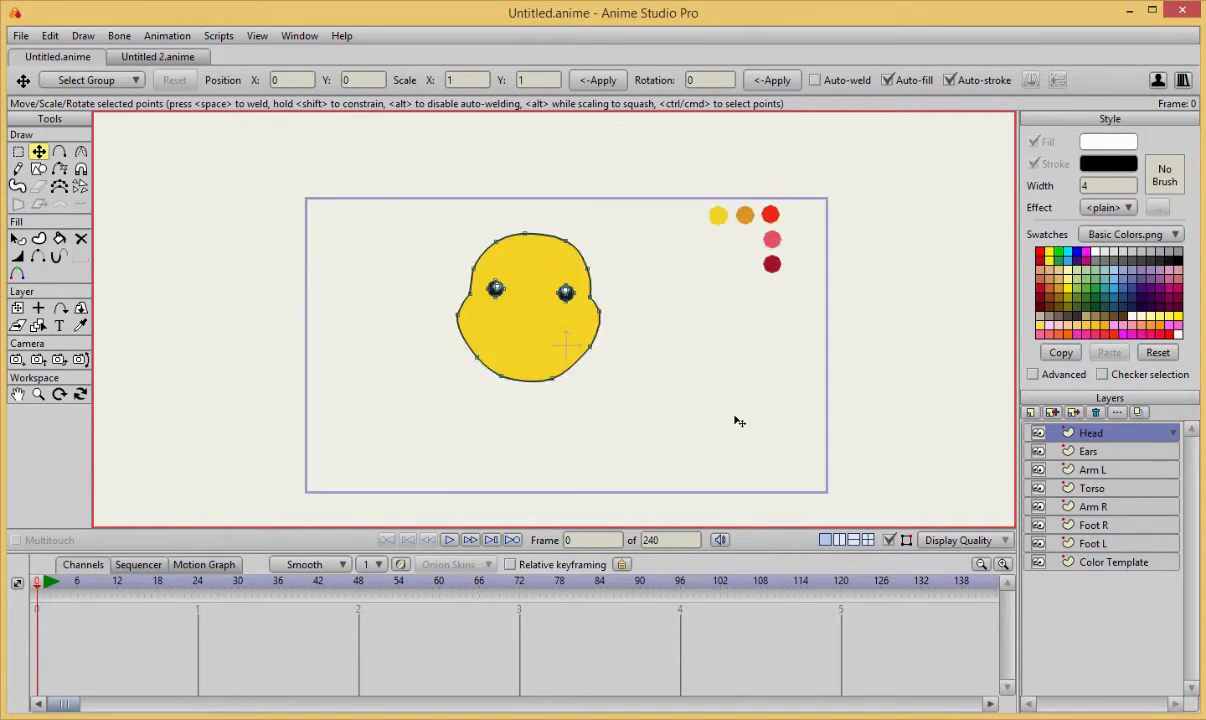
Move the points on the left and right sides of the head beside the eyes slightly outward.
scroll(739, 422, "up", 5)
left_click_drag(347, 307, 338, 307)
left_click_drag(613, 301, 618, 298)
key("Return")
scroll(620, 295, "up", 1)
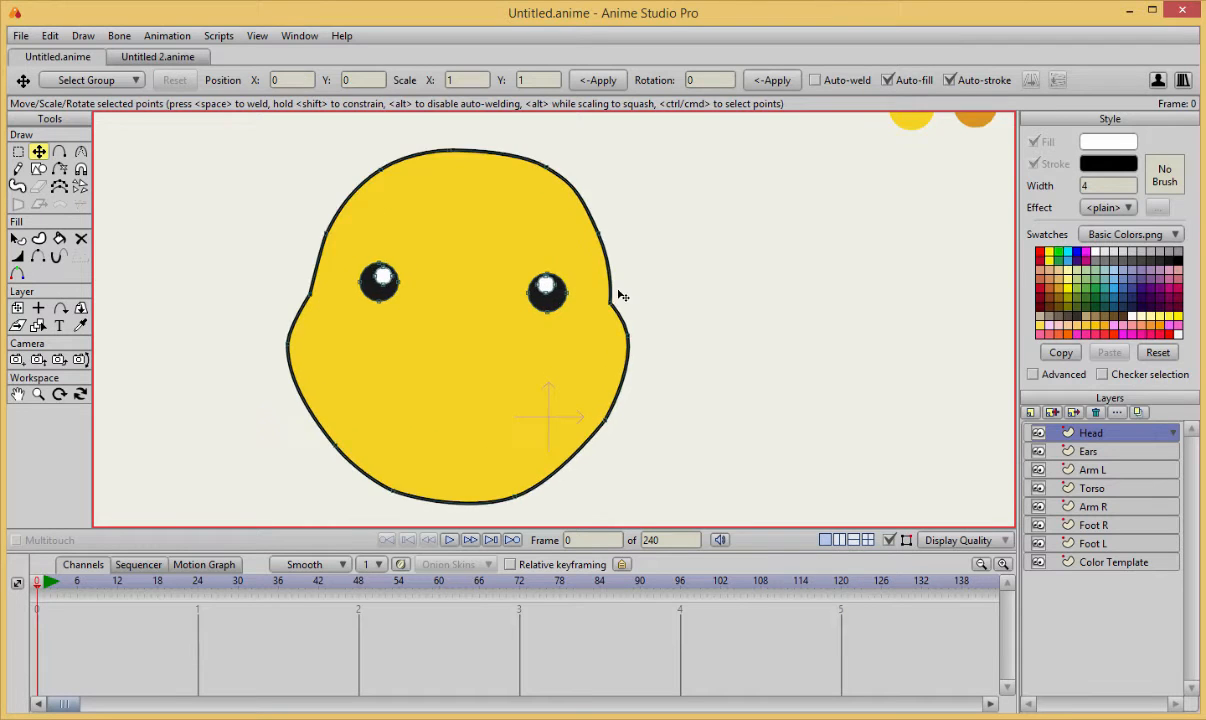
scroll(620, 295, "down", 1)
Fine-tune the lower-left jaw point and nudge the left cheek point slightly inward.
left_click(350, 437)
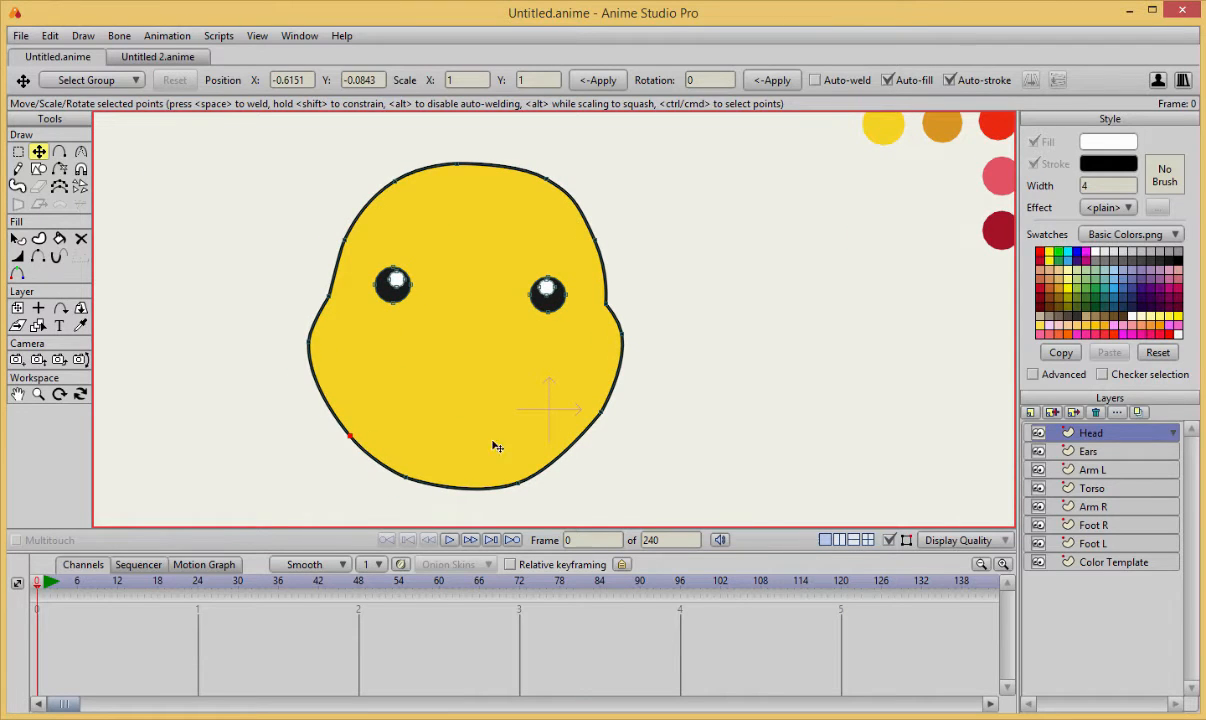
key("Return")
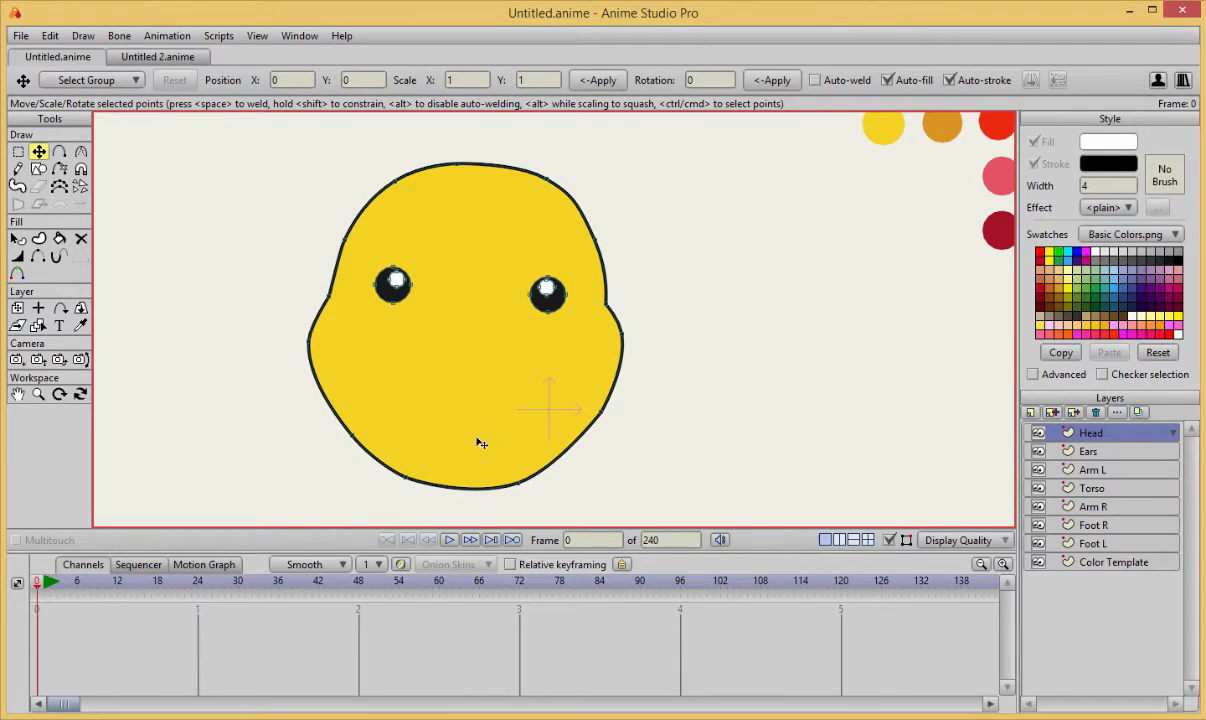
left_click(311, 343)
scroll(541, 367, "up", 1)
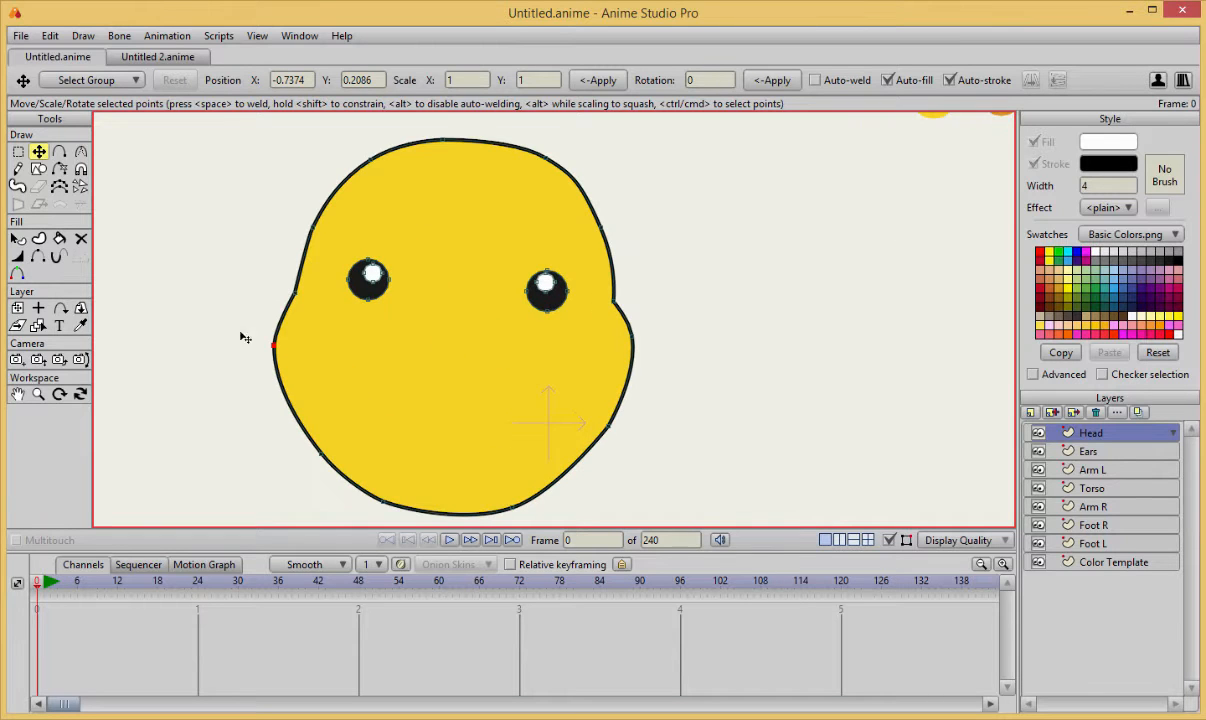
scroll(278, 300, "down", 1)
scroll(304, 310, "up", 1)
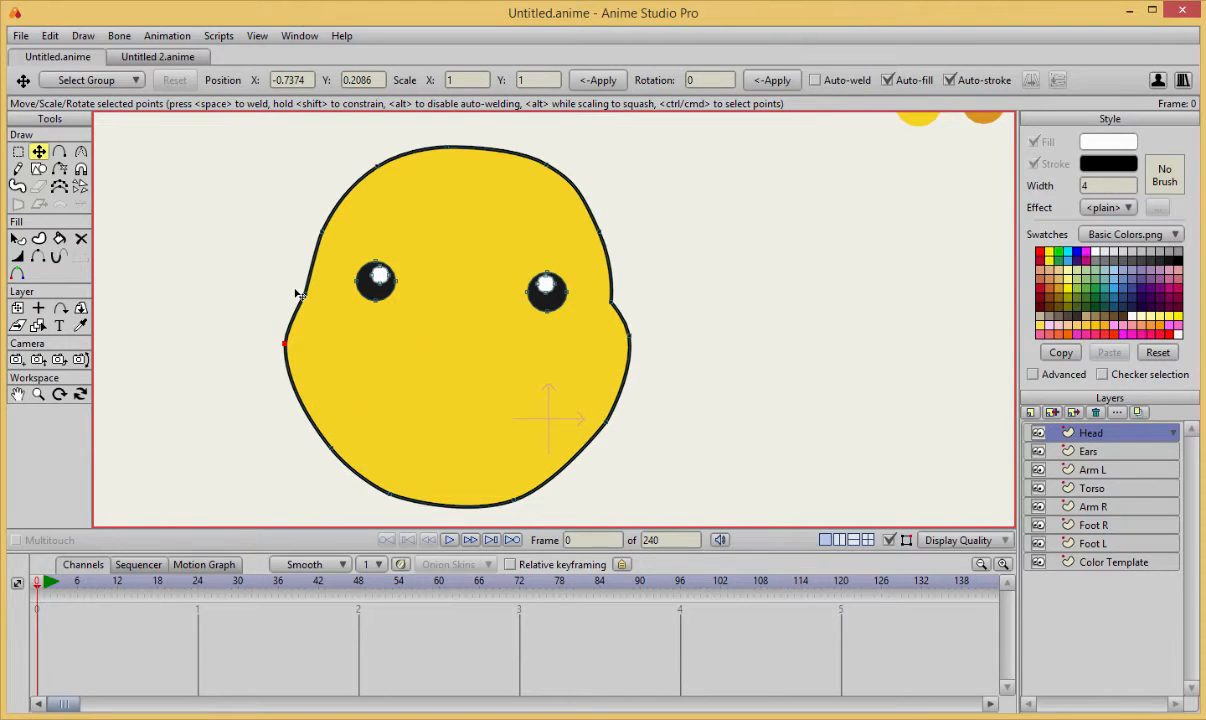
scroll(298, 294, "up", 1)
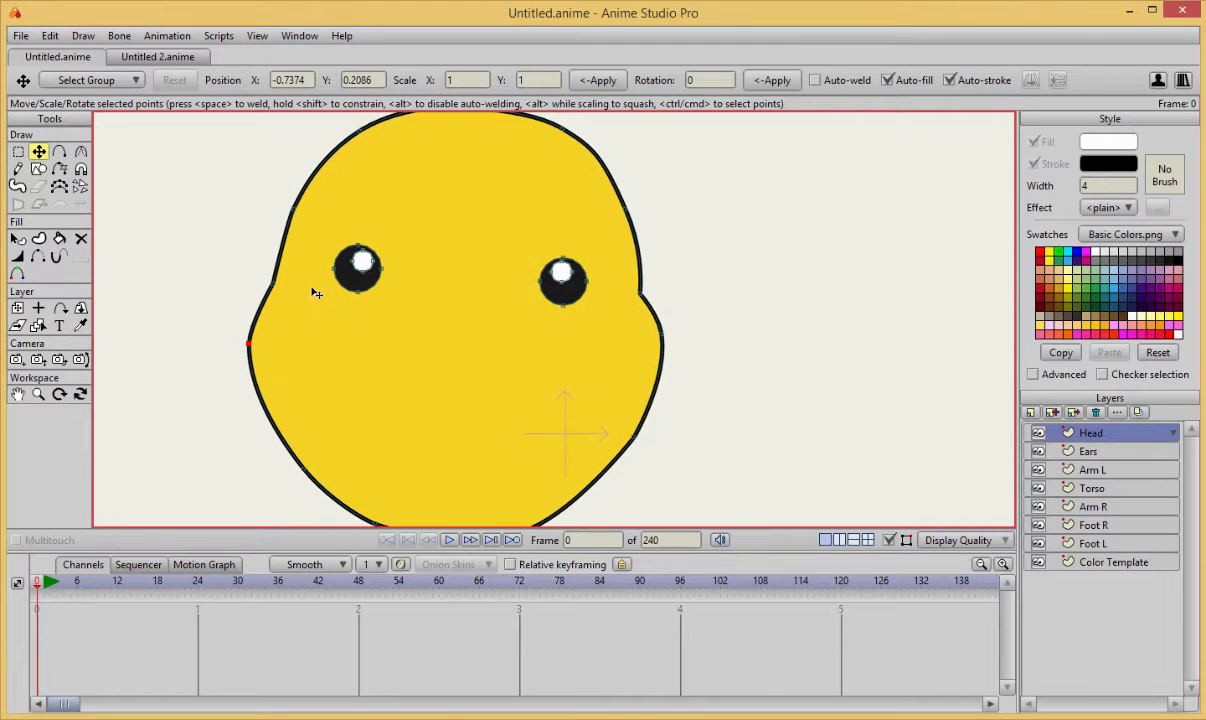
scroll(622, 300, "down", 1)
Adjust the curvature of the outline point on the right jaw.
key("c")
left_click_drag(619, 421, 638, 425)
key("t")
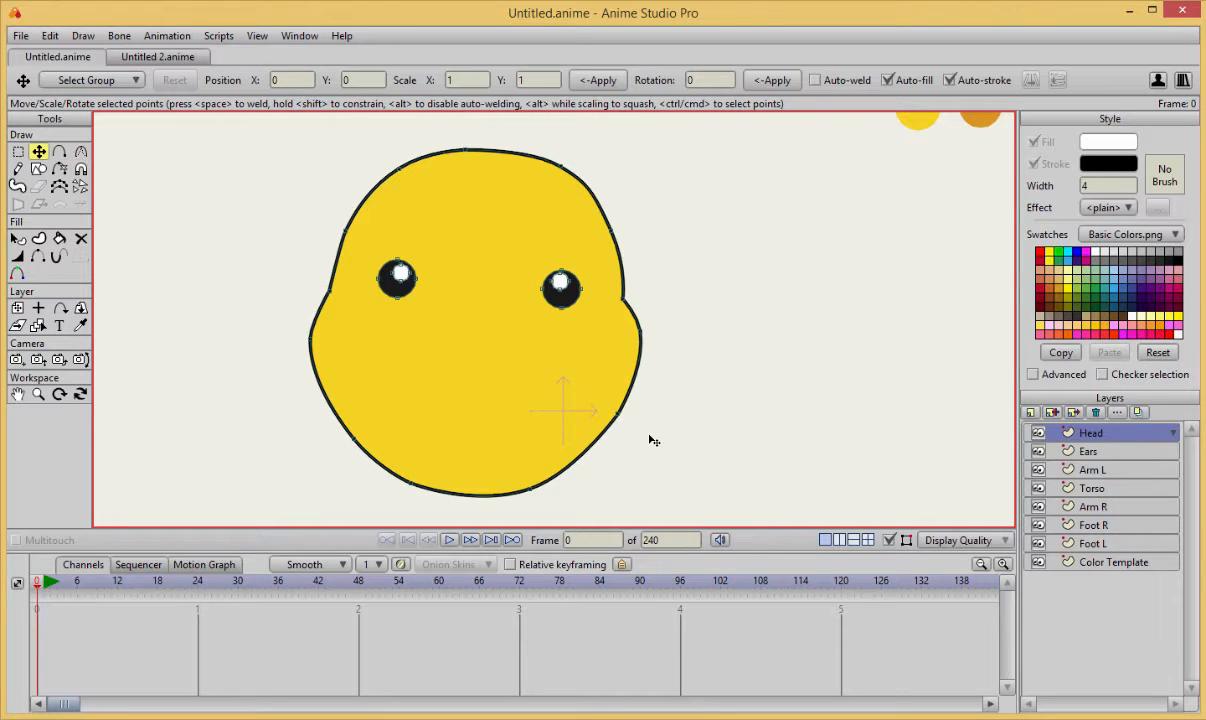
Prepare to draw an ellipse and set the fill colour to the near-black 1D1D1D.
scroll(653, 440, "up", 1)
scroll(506, 364, "up", 1)
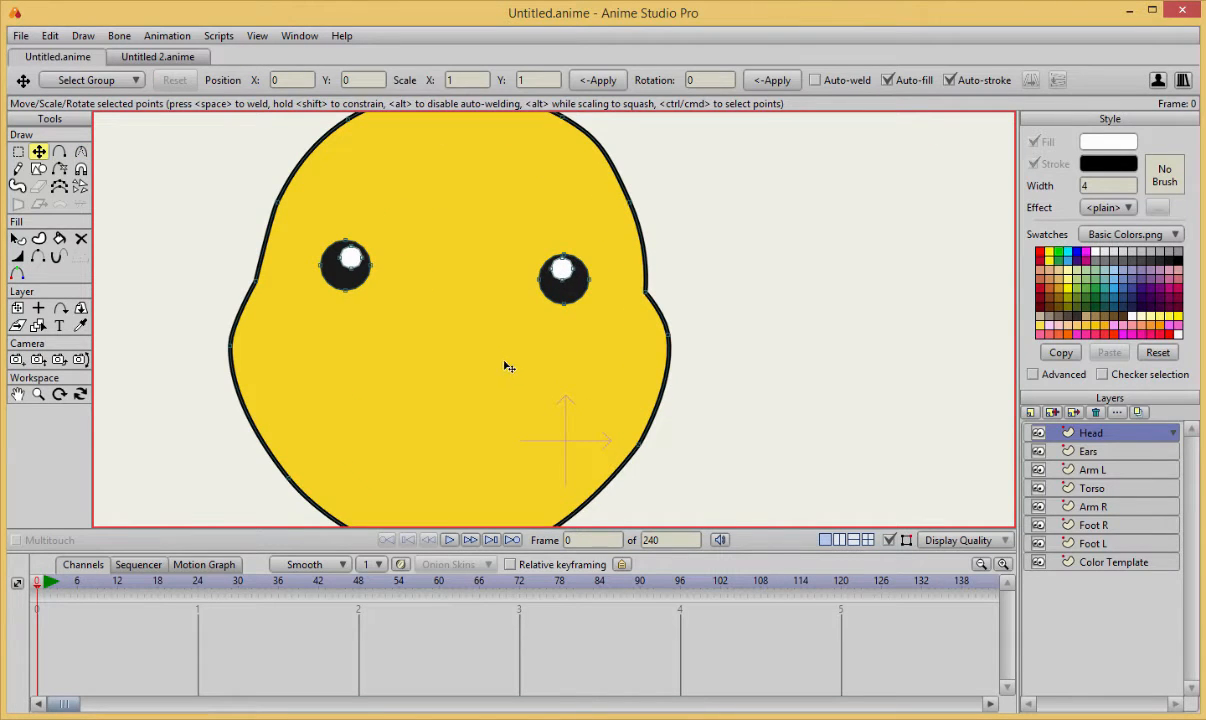
left_click(38, 168)
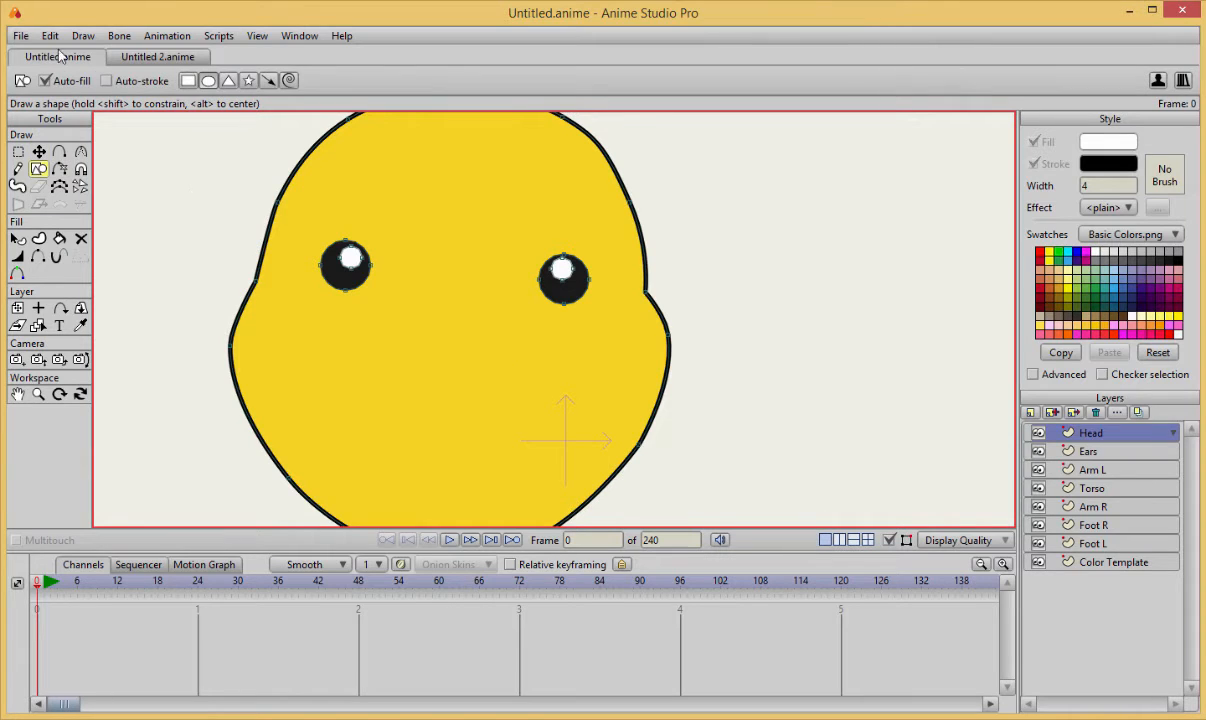
left_click(1102, 142)
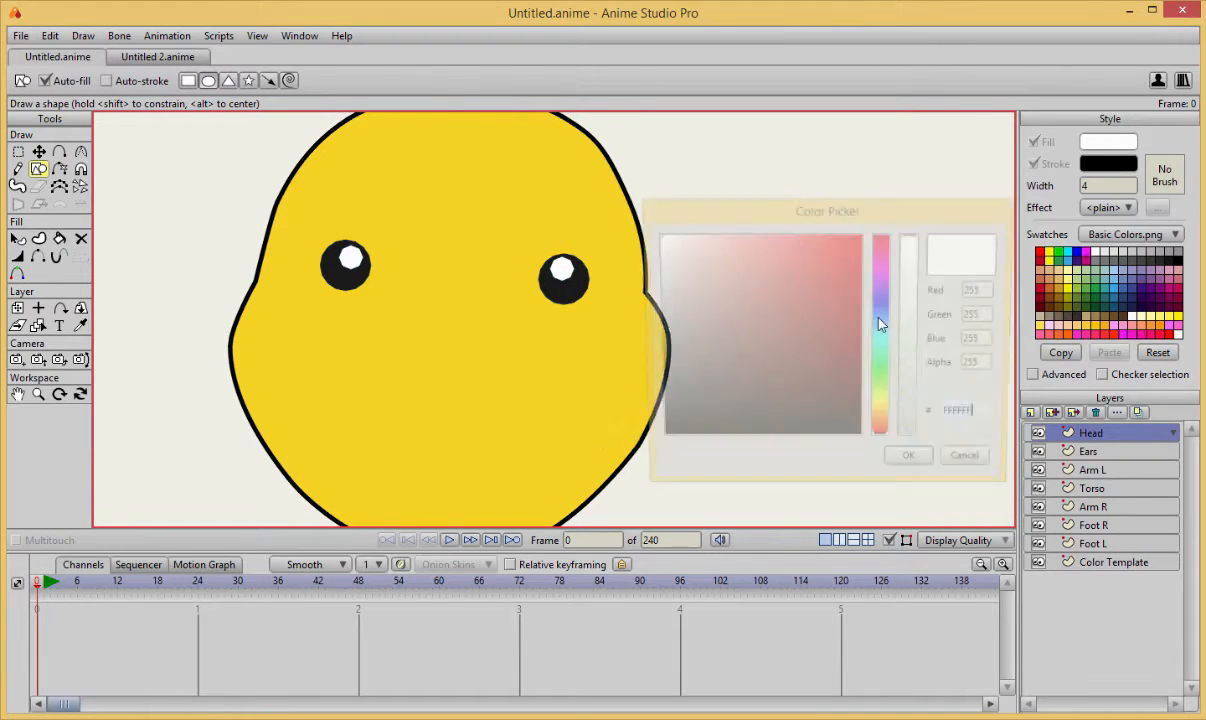
left_click_drag(766, 247, 548, 532)
left_click_drag(603, 414, 612, 419)
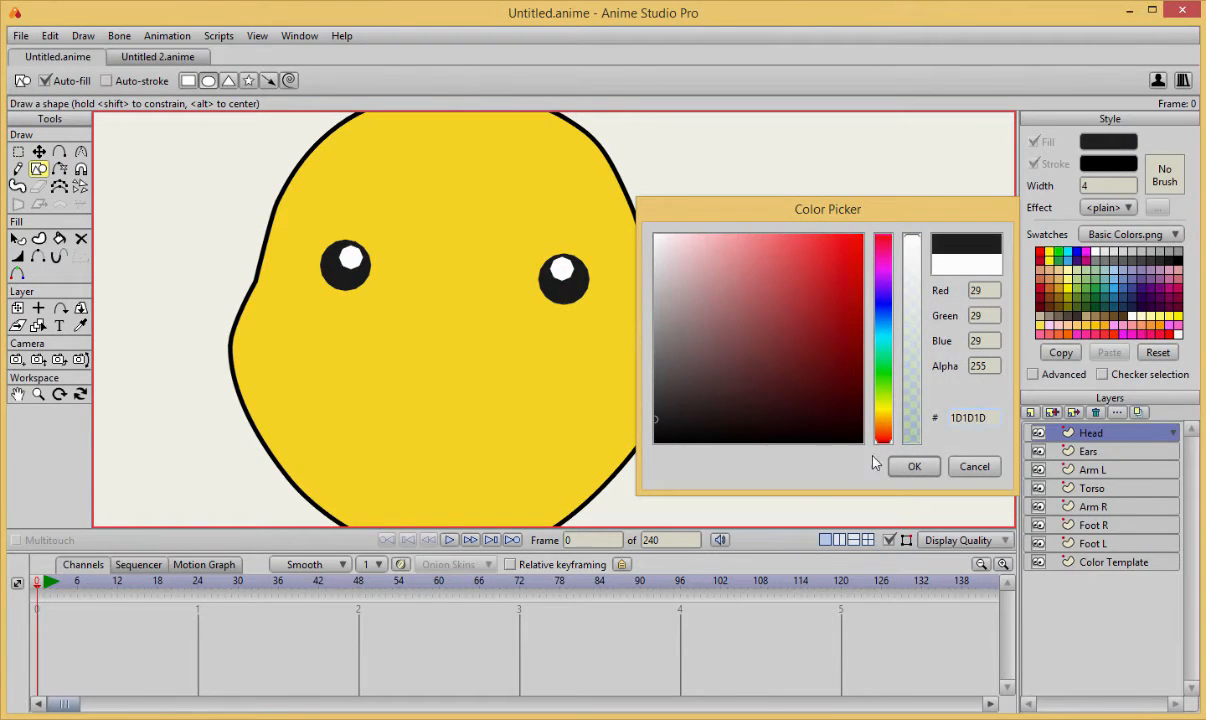
left_click(914, 466)
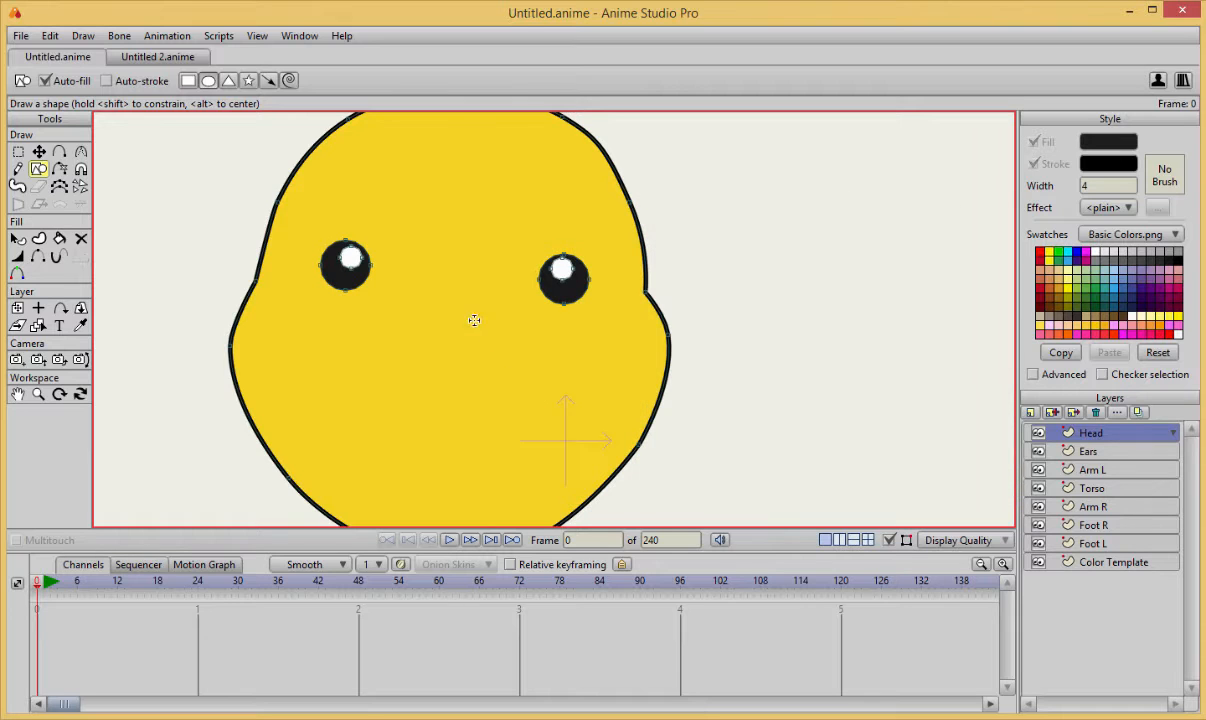
Draw a small flat ellipse as the nose and position it centrally between the eyes.
left_click_drag(426, 316, 466, 330)
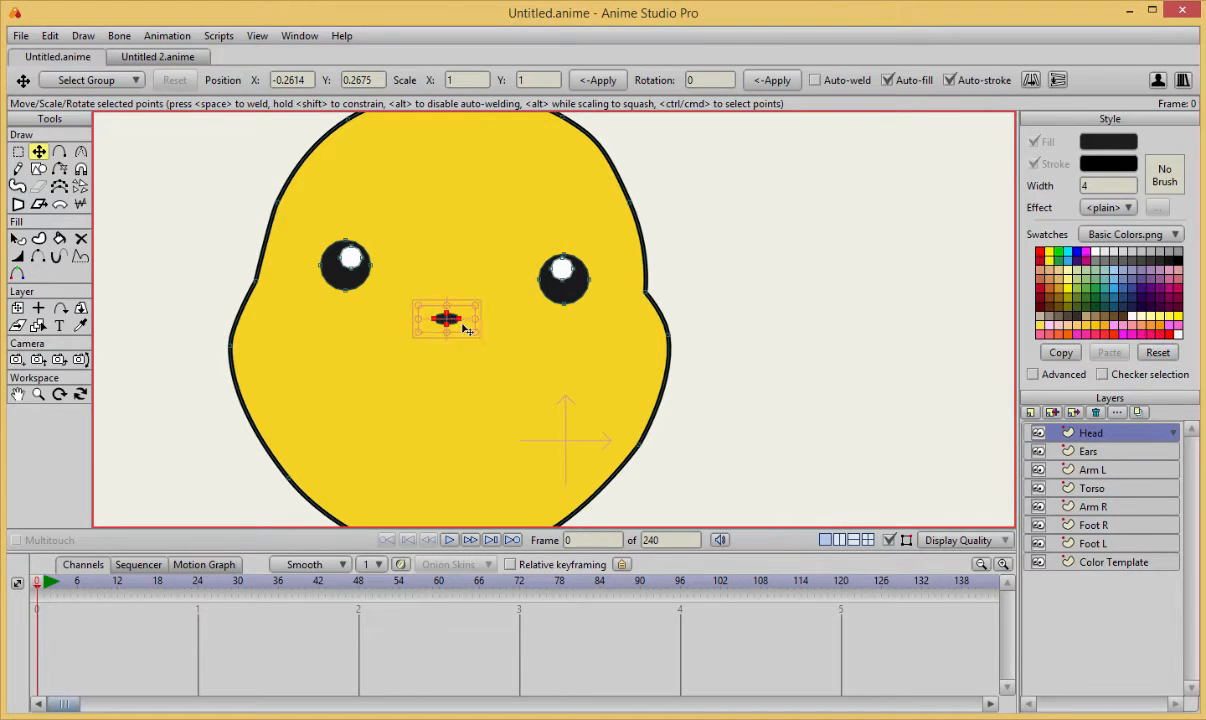
left_click(481, 342)
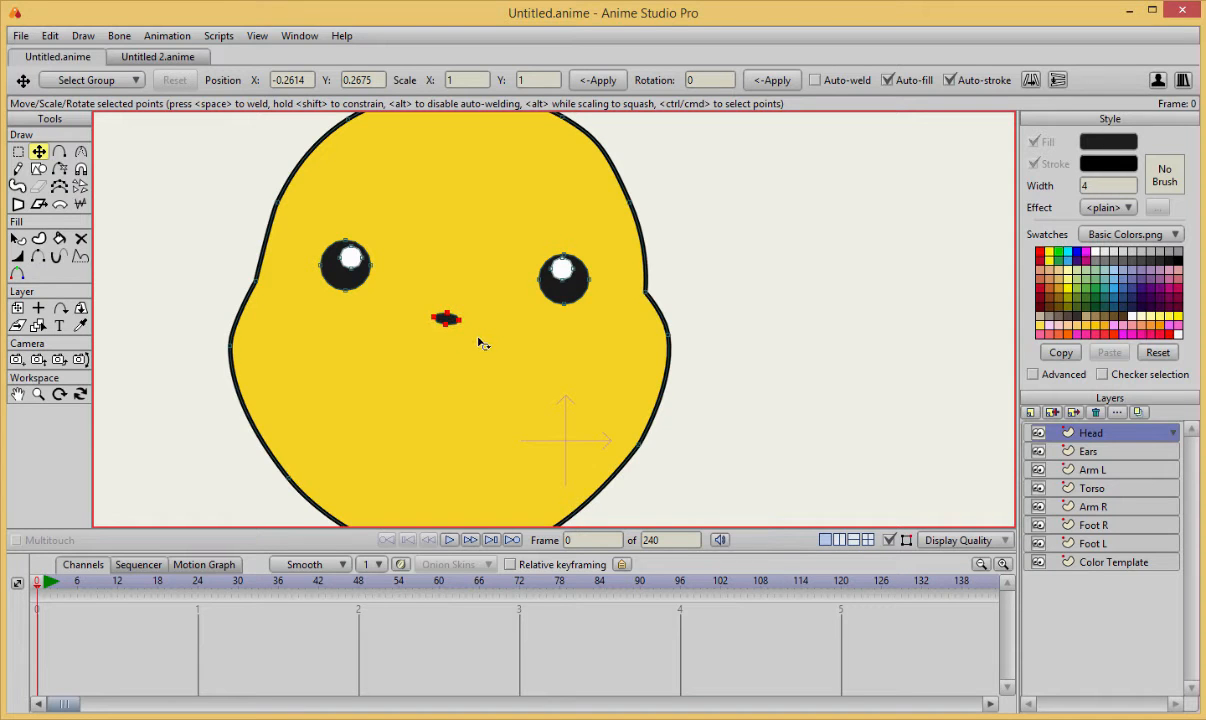
left_click_drag(470, 359, 483, 326)
left_click(481, 342)
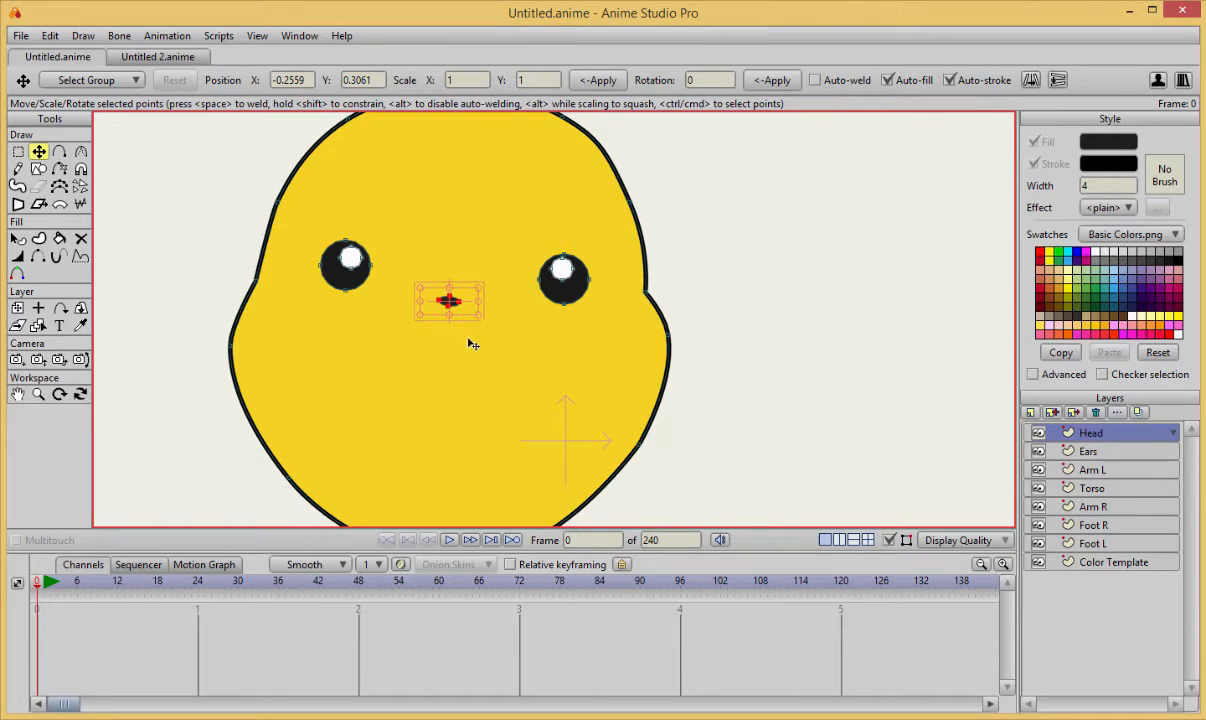
left_click(466, 345)
scroll(500, 380, "down", 1)
left_click(737, 407)
Draw a four-point zigzag mouth line below the nose and reposition its points so the middle peaks under the nose.
scroll(712, 380, "up", 1)
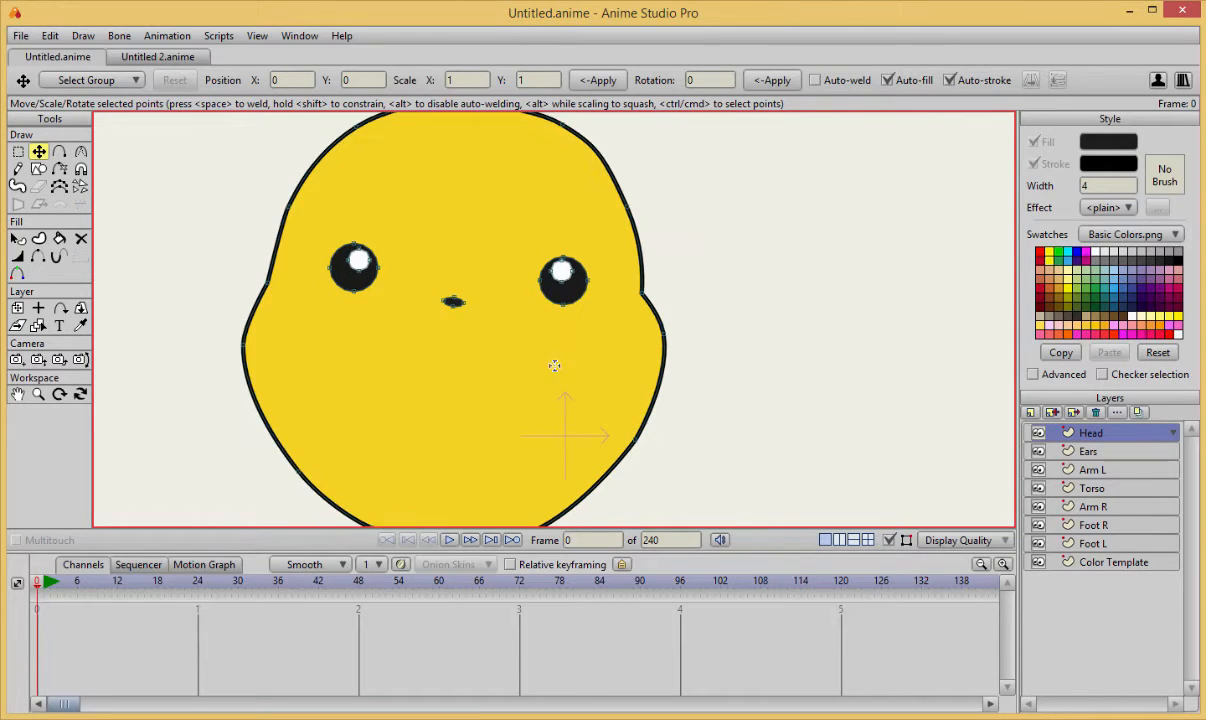
key("a")
mouse_move(352, 341)
left_mouse_down()
mouse_move(391, 375)
mouse_move(435, 356)
mouse_move(498, 379)
left_mouse_up()
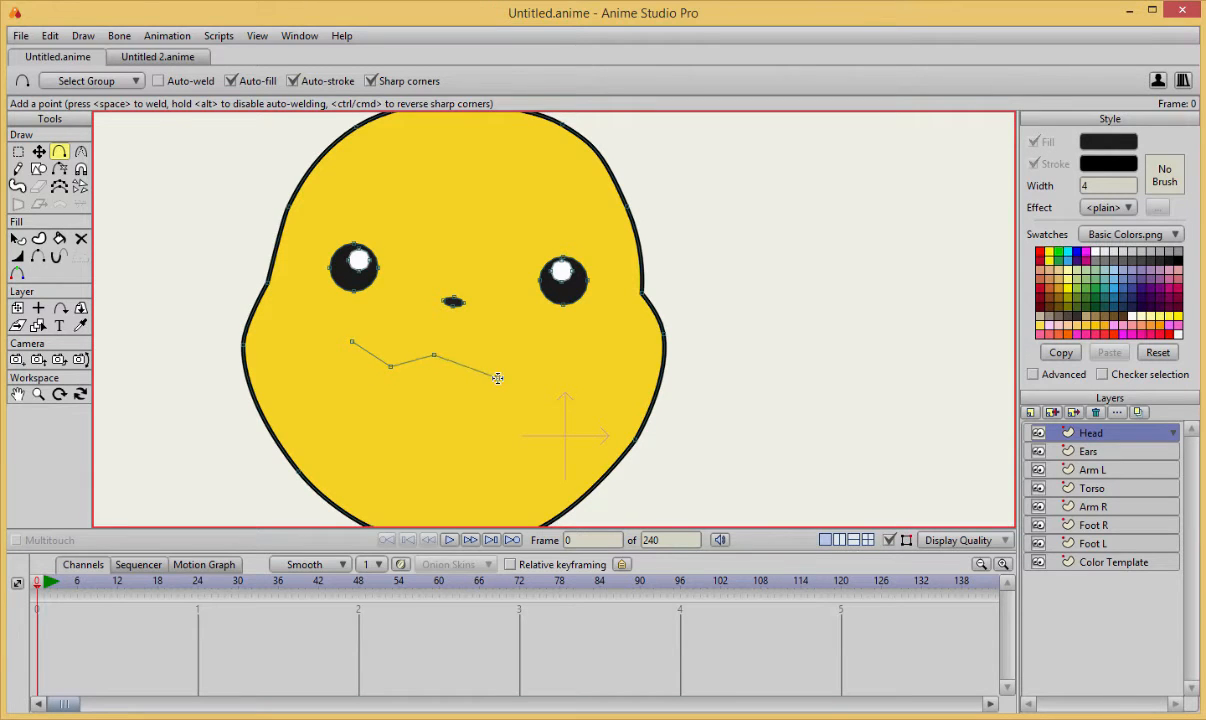
key("t")
left_click_drag(433, 355, 453, 335)
left_click_drag(395, 371, 360, 327)
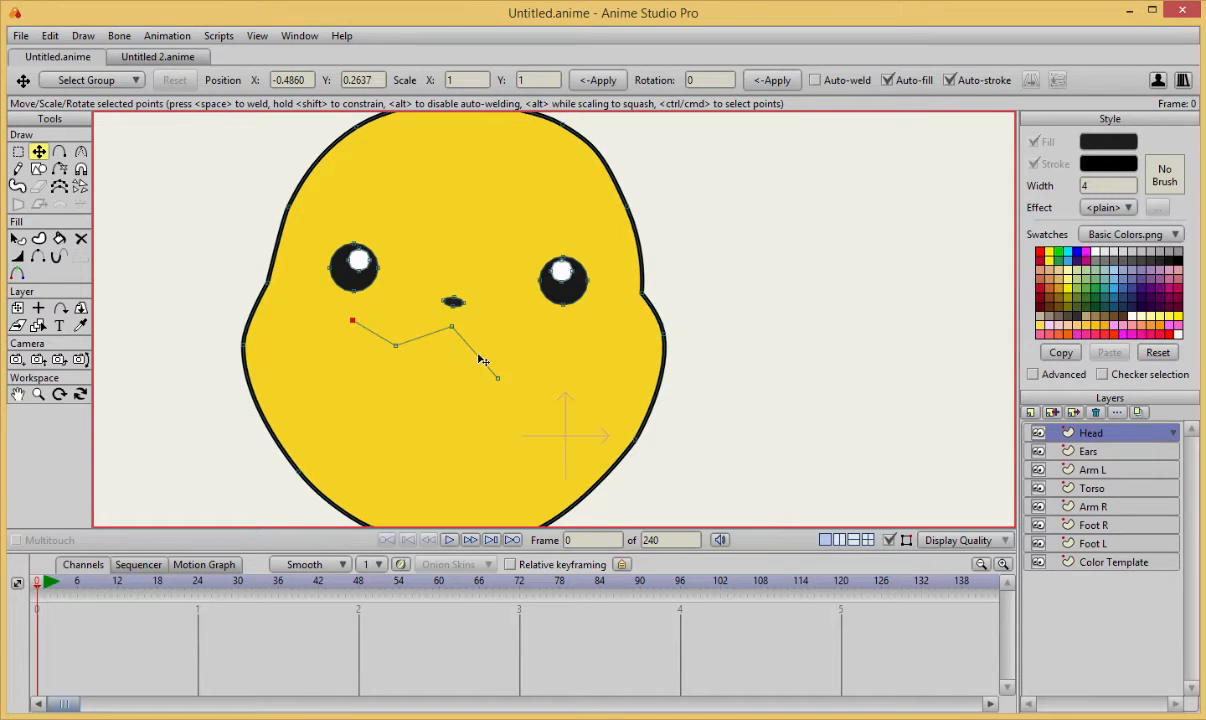
left_click_drag(497, 377, 503, 351)
Add a short upturned segment at the mouth's right end and shorten the left end to match.
key("a")
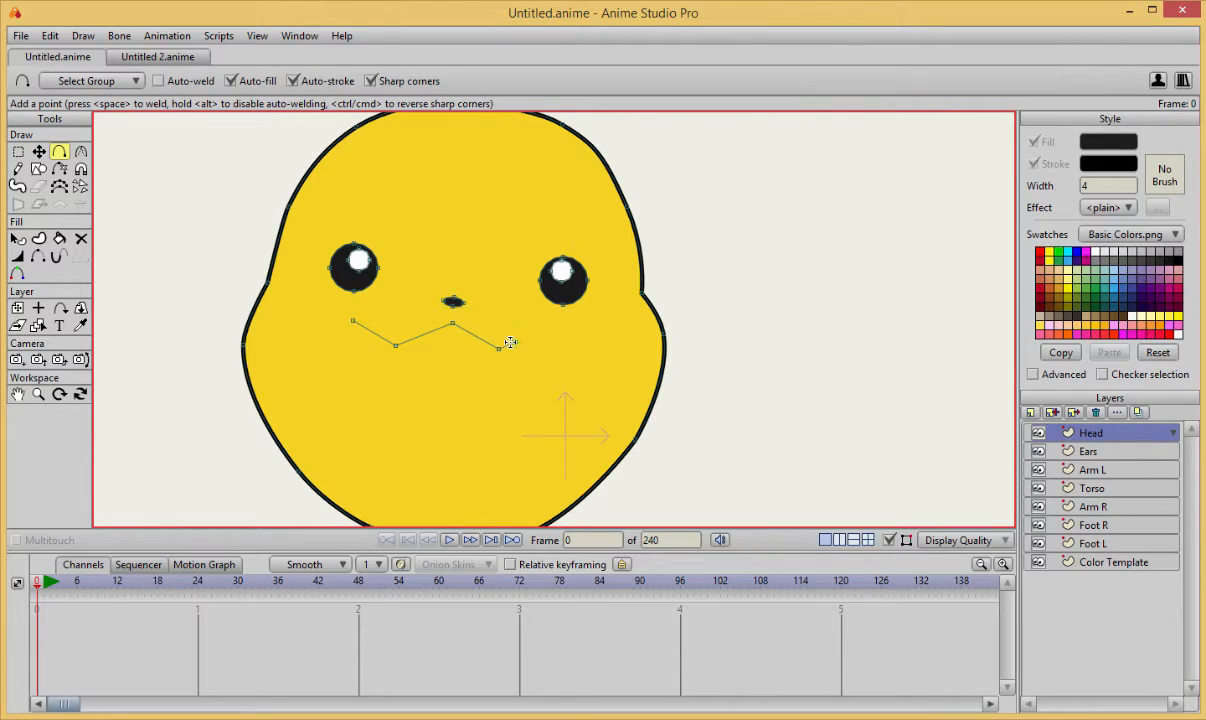
key("t")
left_click_drag(353, 321, 376, 335)
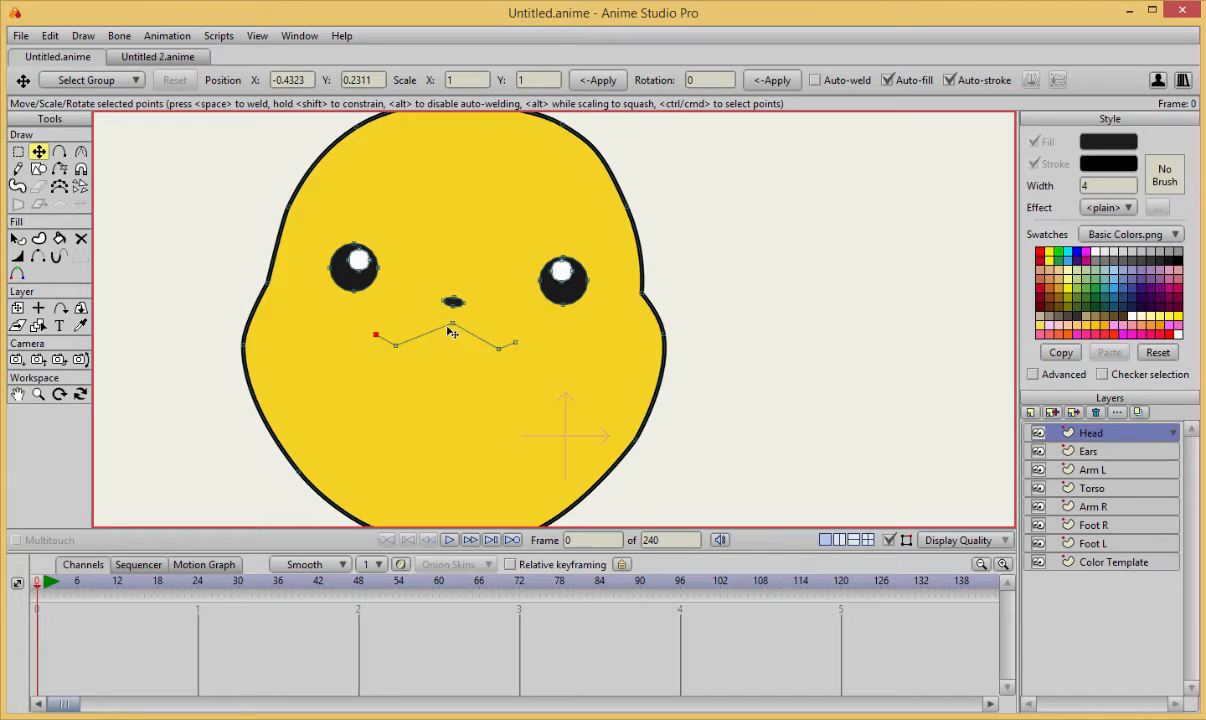
left_click_drag(454, 325, 452, 321)
left_click_drag(515, 343, 517, 346)
key("a")
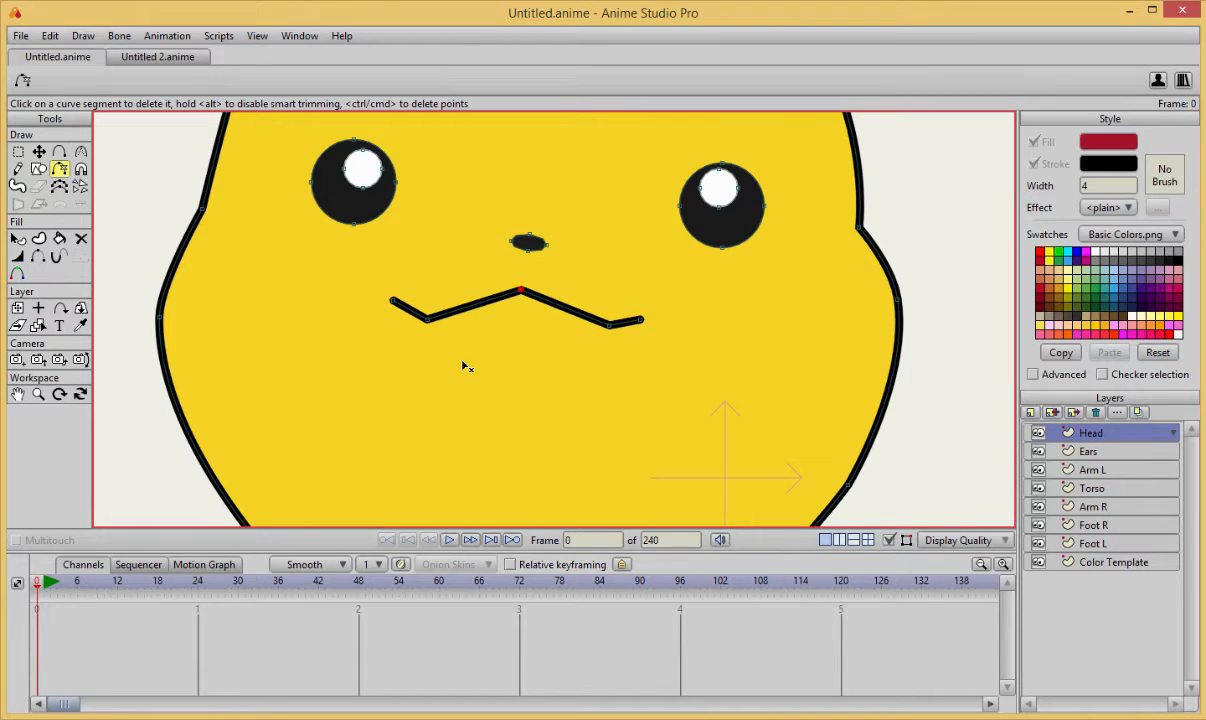
Add points from the mouth line's left end up over the nose and back to its right end, closing the shape.
scroll(450, 322, "up", 2)
left_click_drag(450, 322, 503, 367)
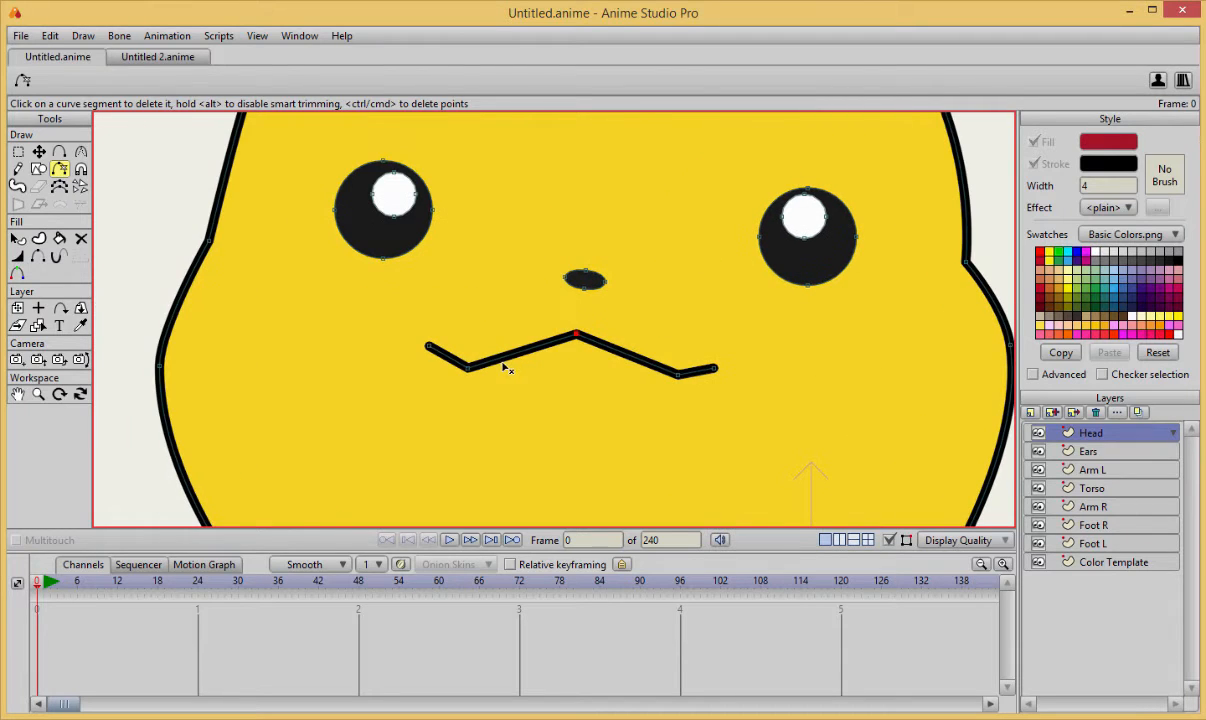
key("a")
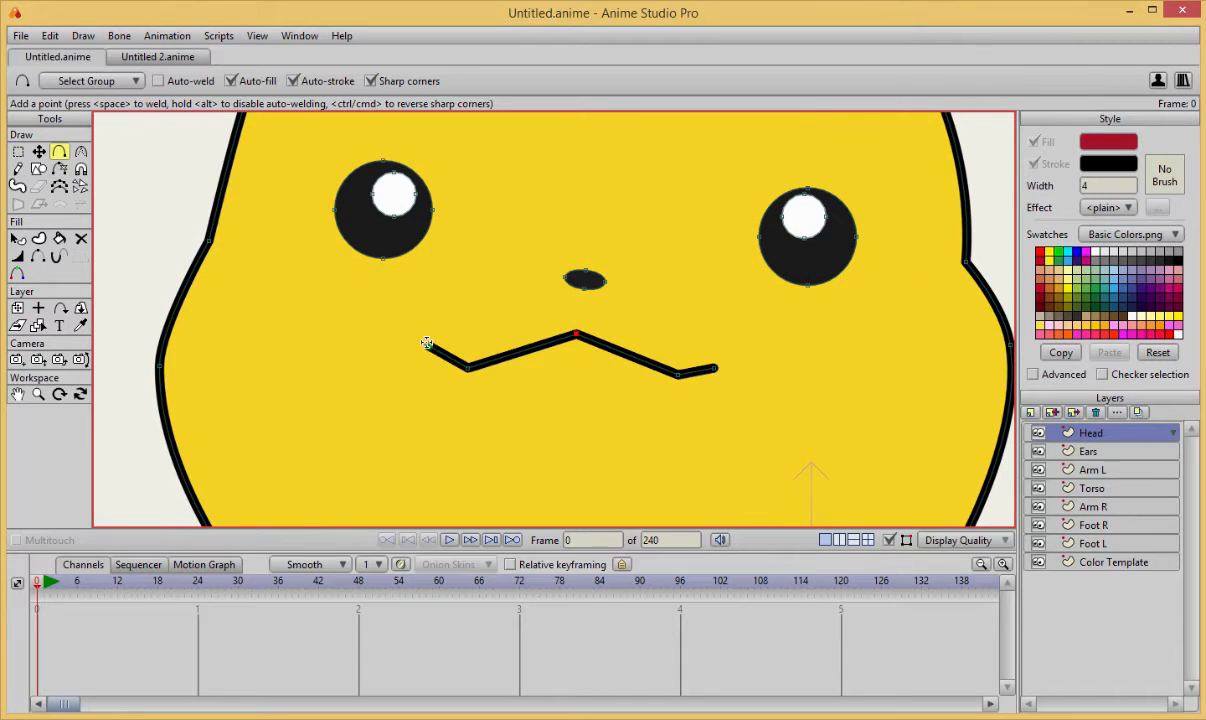
mouse_move(427, 343)
left_mouse_down()
mouse_move(397, 321)
mouse_move(567, 231)
mouse_move(561, 246)
mouse_move(737, 350)
left_mouse_up()
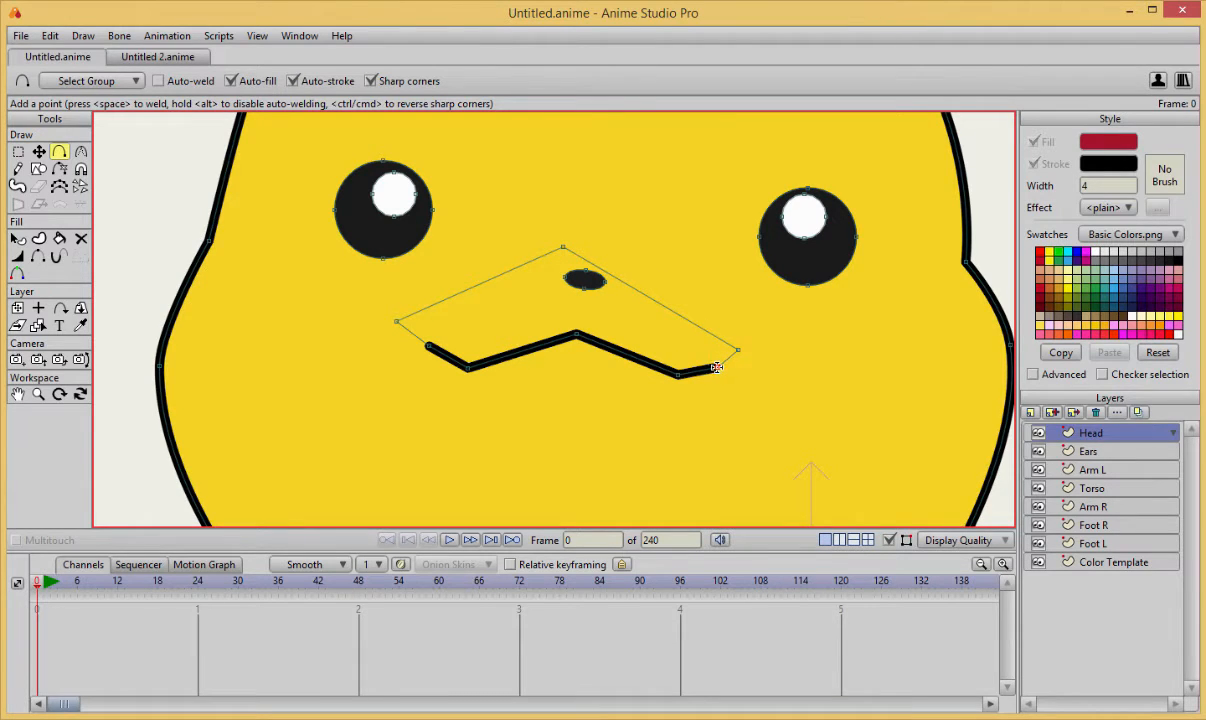
left_click(716, 367)
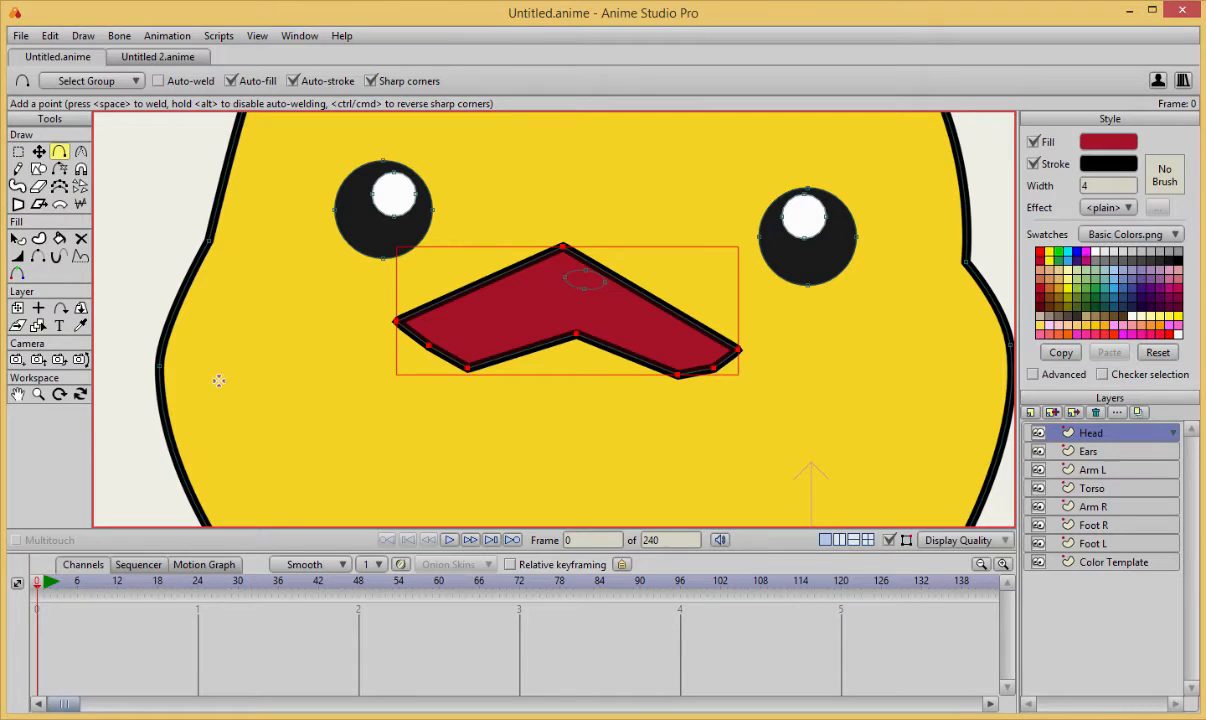
Fill the closed upper-lip shape with the head's yellow by sampling the face colour.
key("q")
left_click(81, 326)
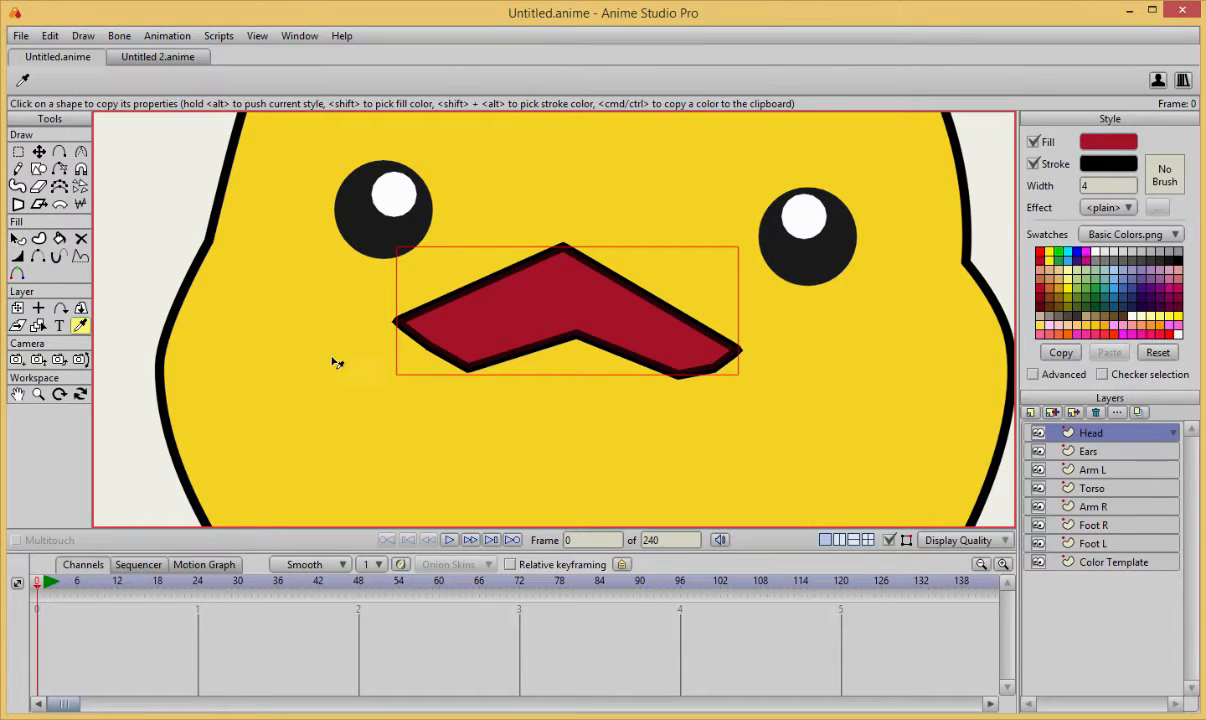
left_click(337, 364)
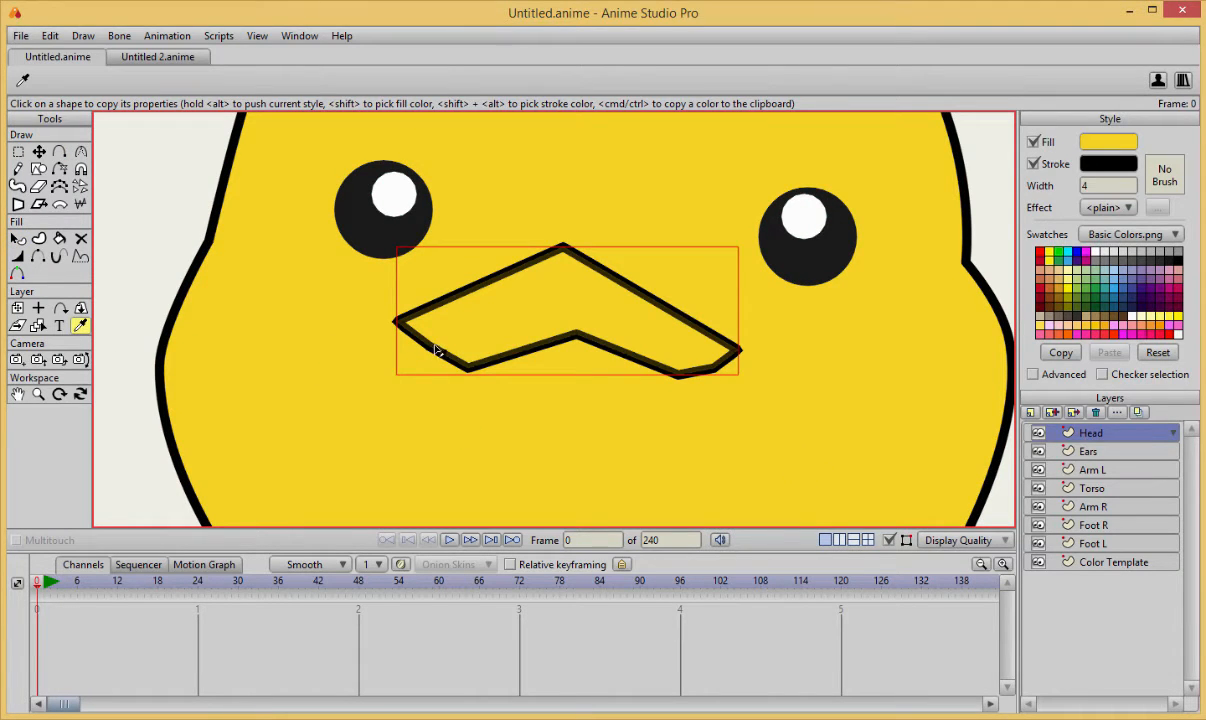
Hide the outline on the upper-lip shape's four upper edges so only the mouth line stays stroked.
key("h")
left_click(452, 295)
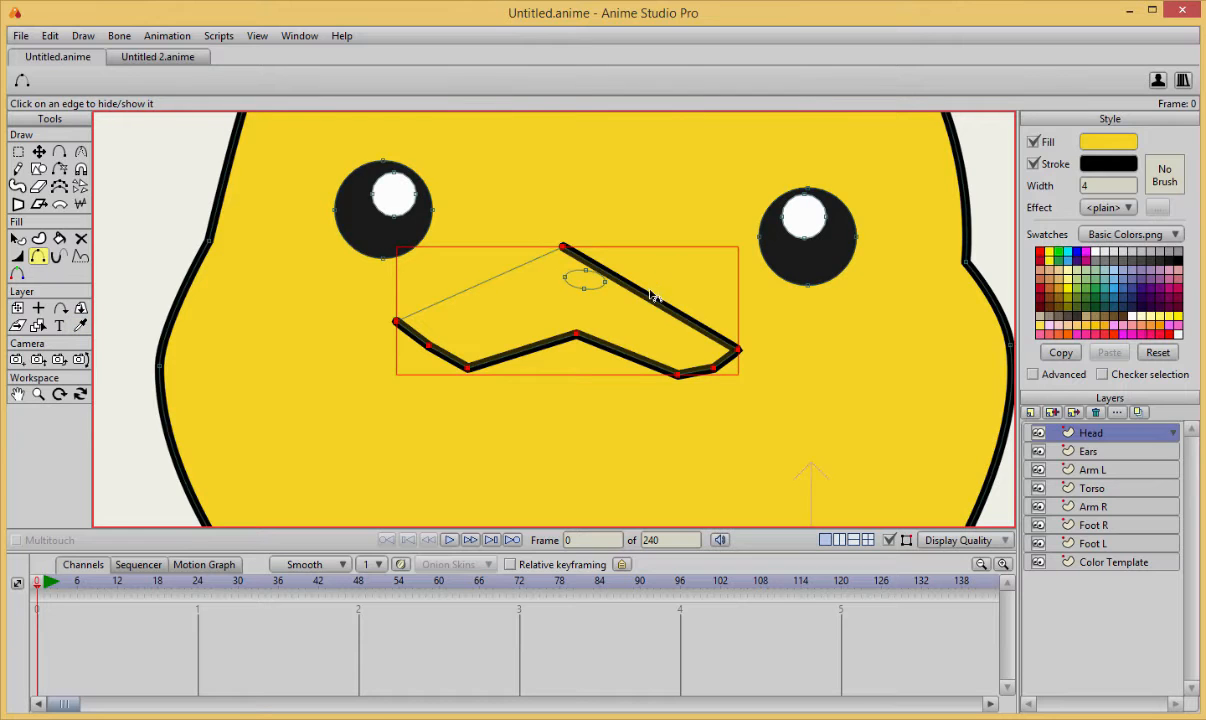
left_click(651, 295)
left_click(410, 337)
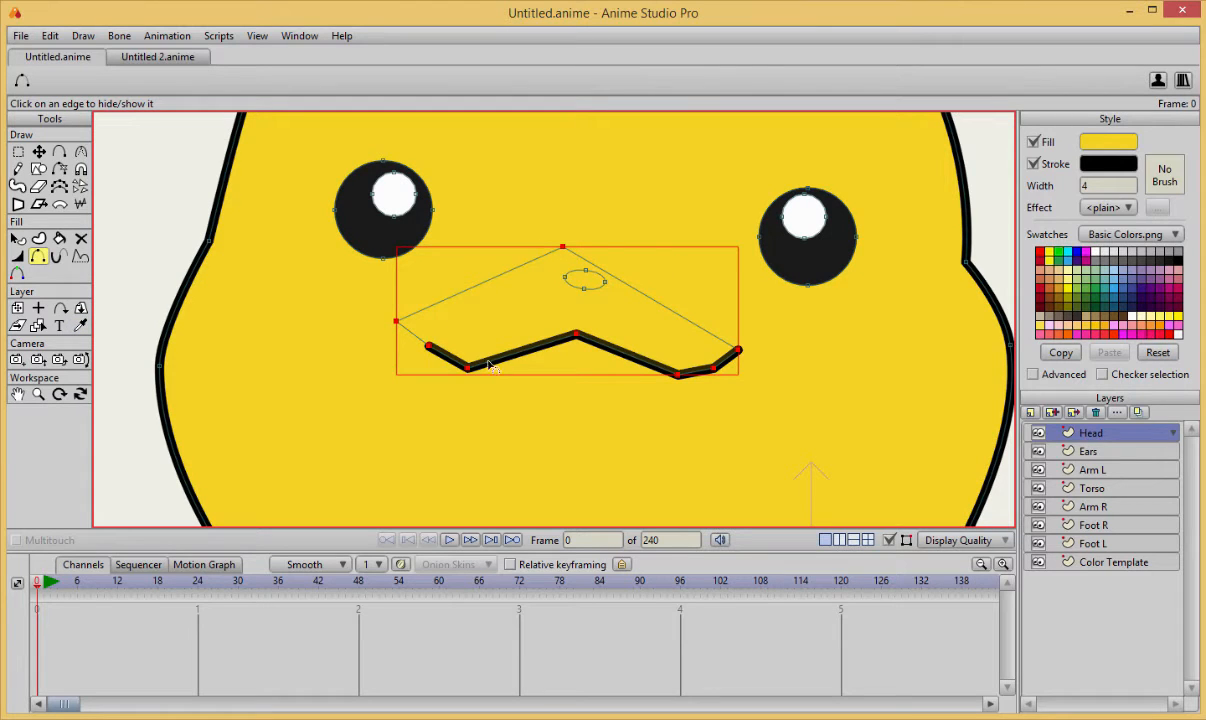
left_click(732, 349)
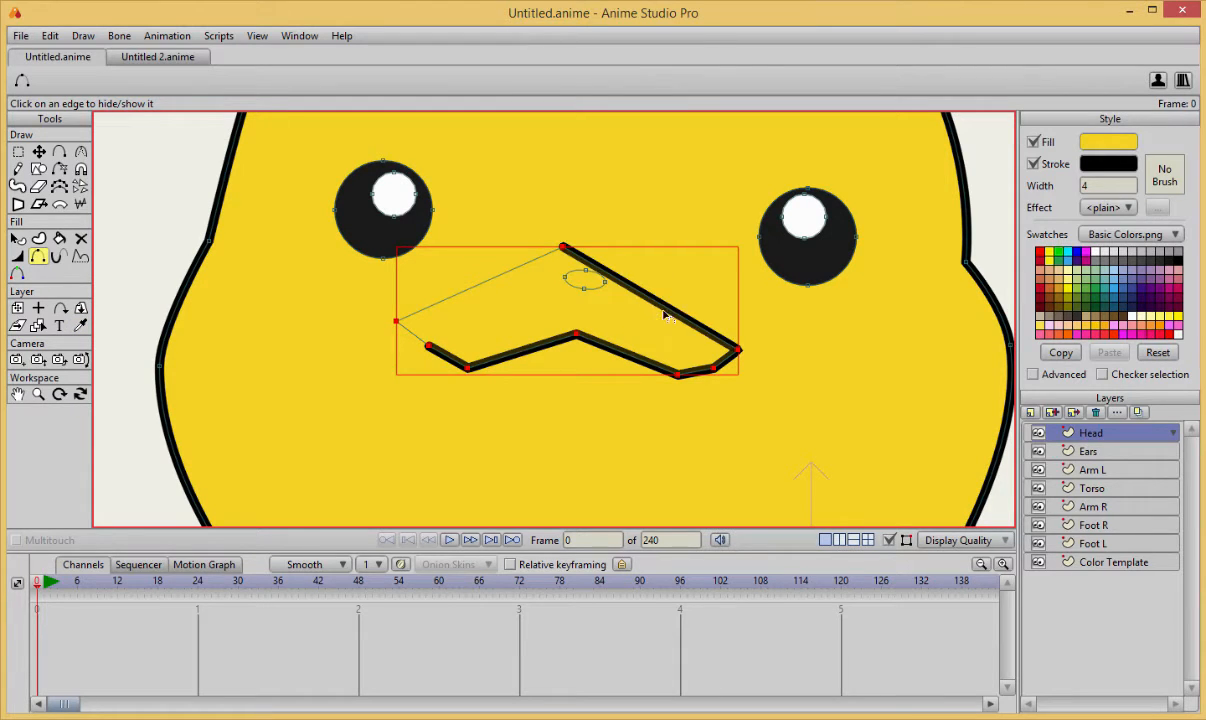
left_click(708, 335)
left_click(727, 359)
Shift the top point of the yellow upper-lip shape slightly up and to the right above the nose.
scroll(571, 364, "down", 2)
scroll(654, 339, "up", 7)
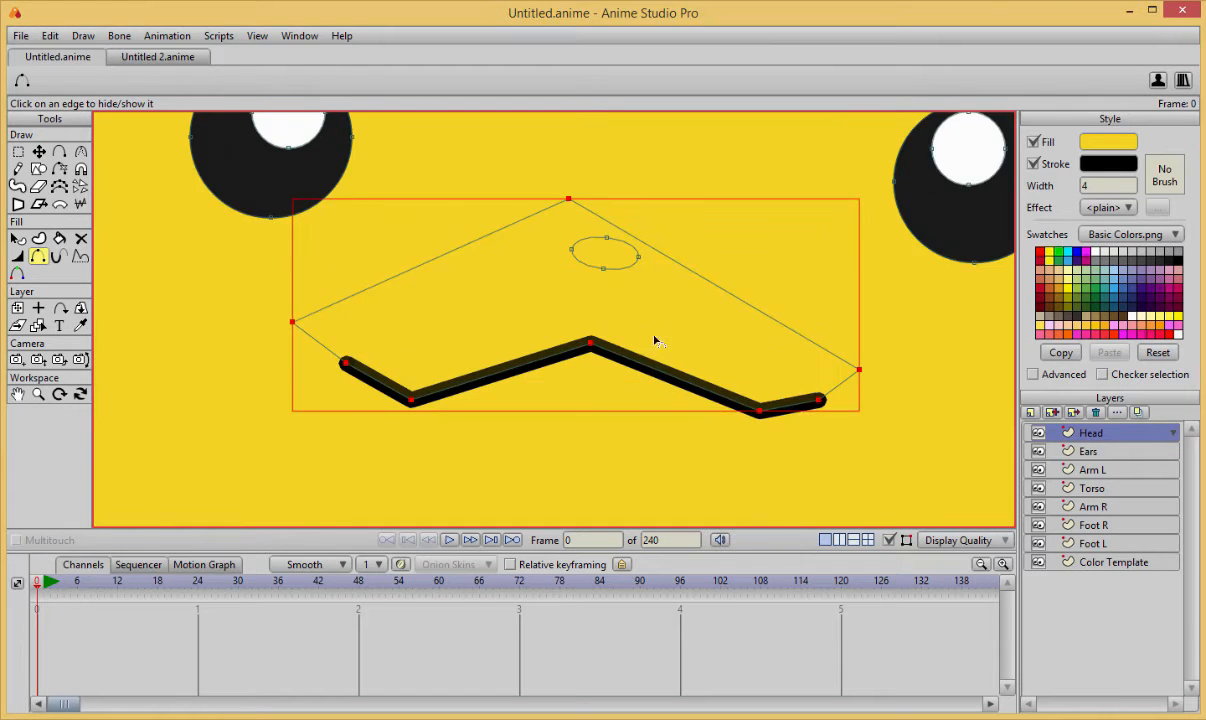
key("t")
scroll(654, 341, "down", 2)
left_click(718, 392)
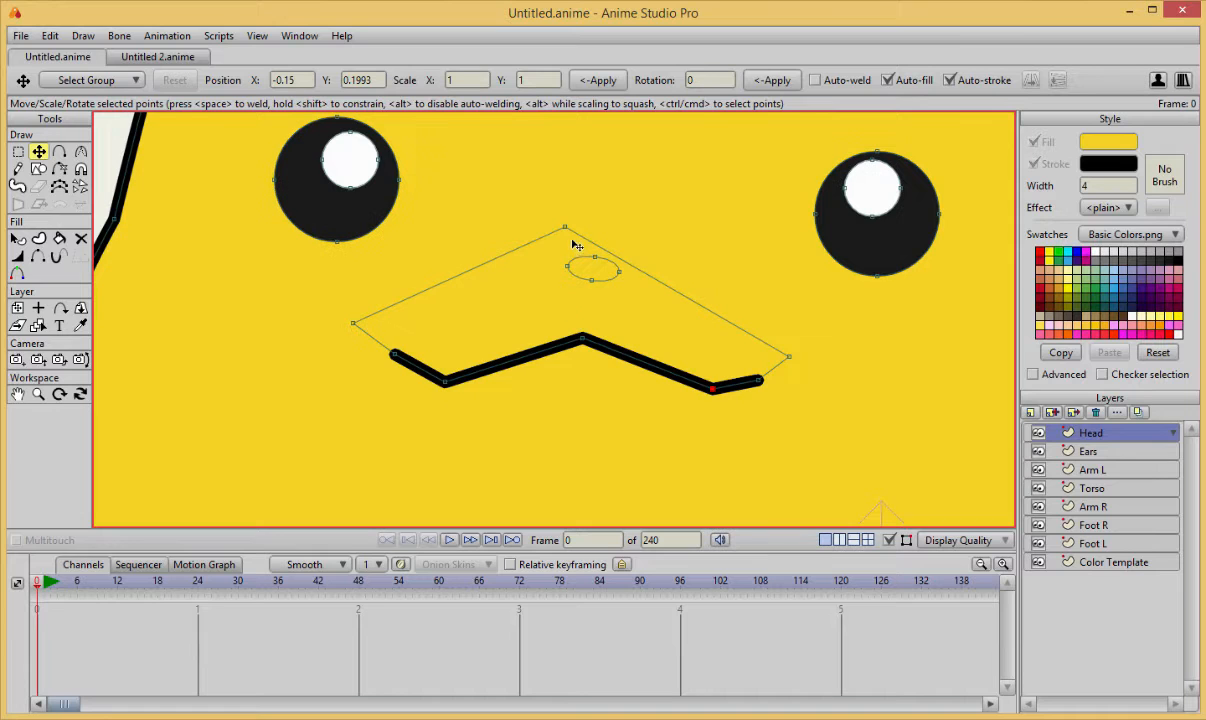
left_click_drag(565, 229, 591, 214)
Centre the nose above the mouth's peak and bring its shape in front of the yellow upper-lip shape.
key("Tab")
mouse_move(602, 260)
left_mouse_down()
mouse_move(643, 166)
mouse_move(580, 267)
mouse_move(614, 290)
mouse_move(591, 268)
left_mouse_up()
key("q")
left_click(641, 167)
key("t")
scroll(594, 325, "down", 5)
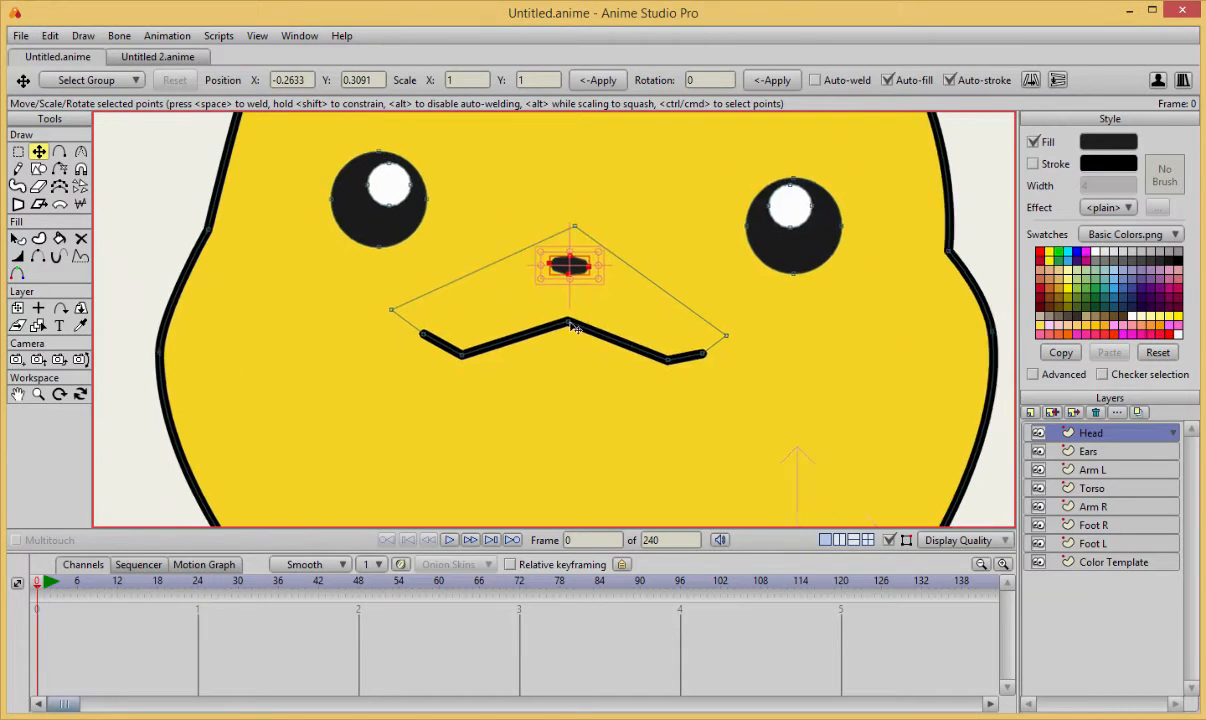
scroll(585, 375, "up", 3)
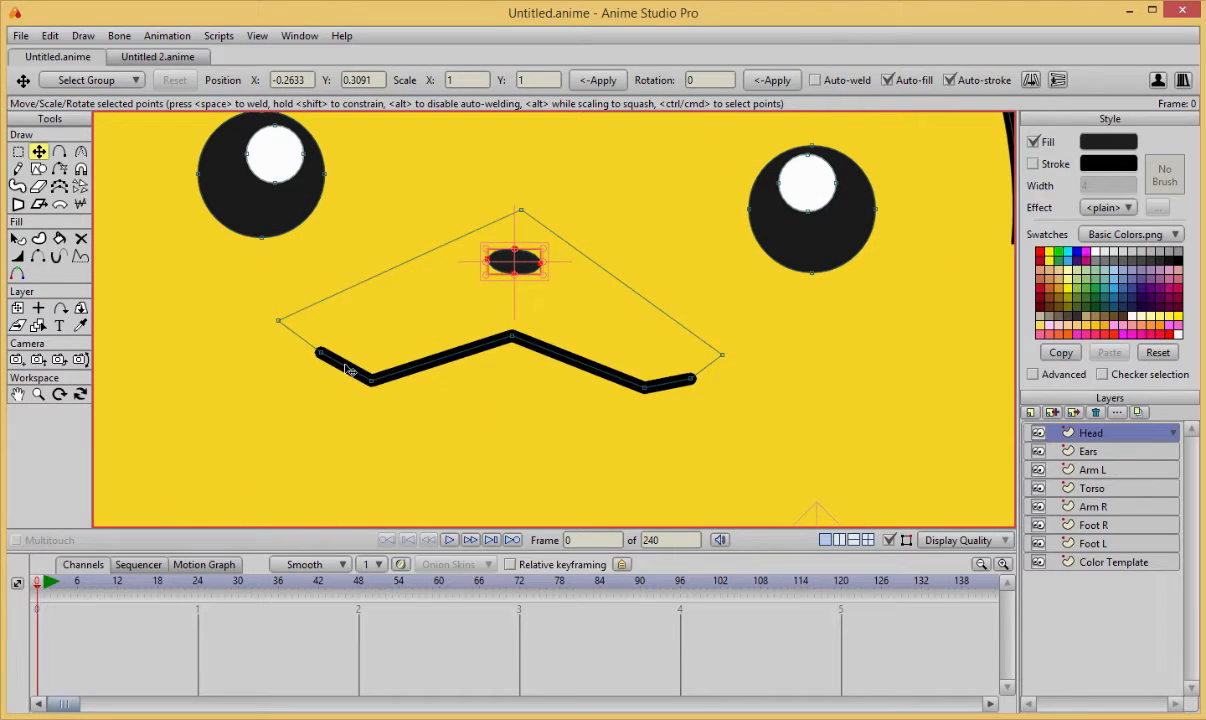
key("c")
left_click_drag(372, 386, 795, 360)
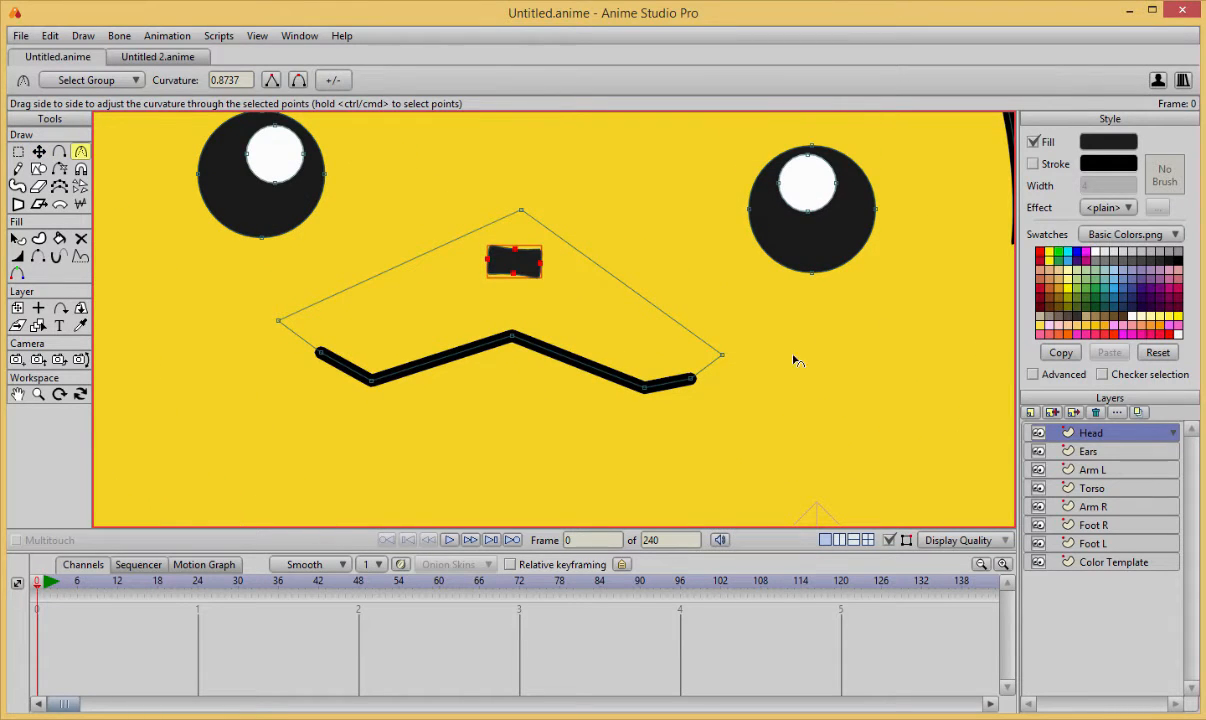
key("ctrl+z")
Curve the mouth line's two low points into smooth arcs and lift its right end slightly outward.
key("t")
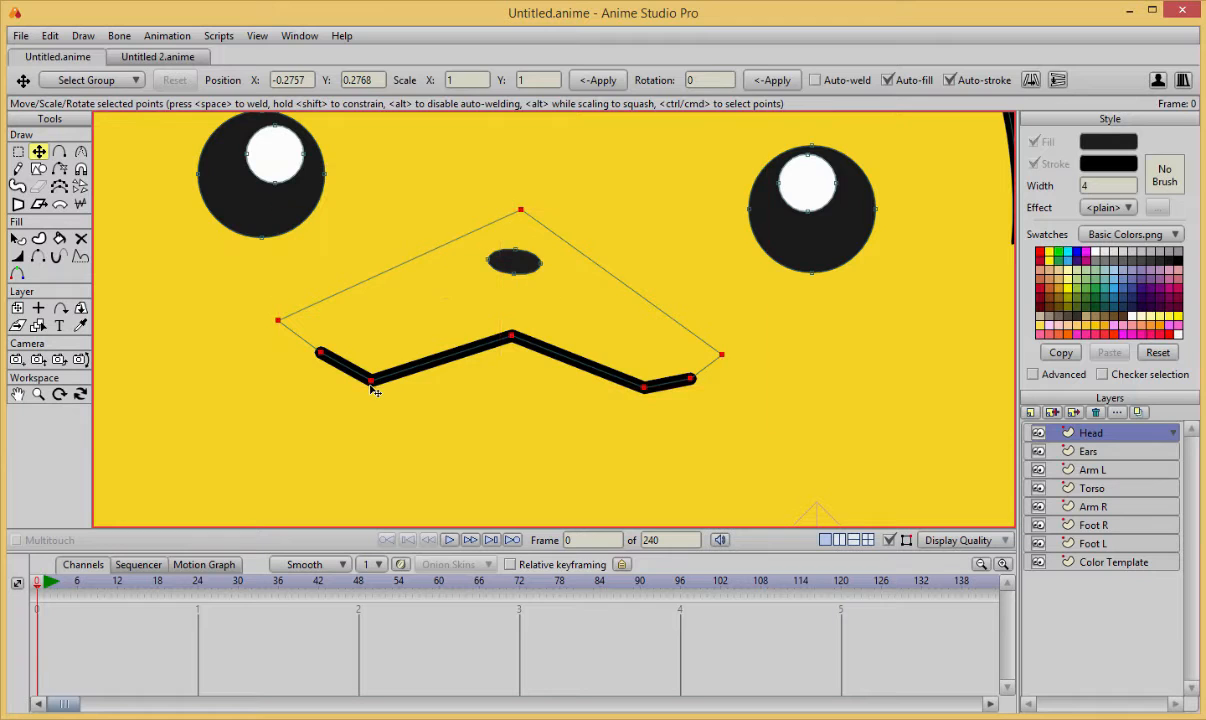
key("c")
left_click(372, 384, "ctrl")
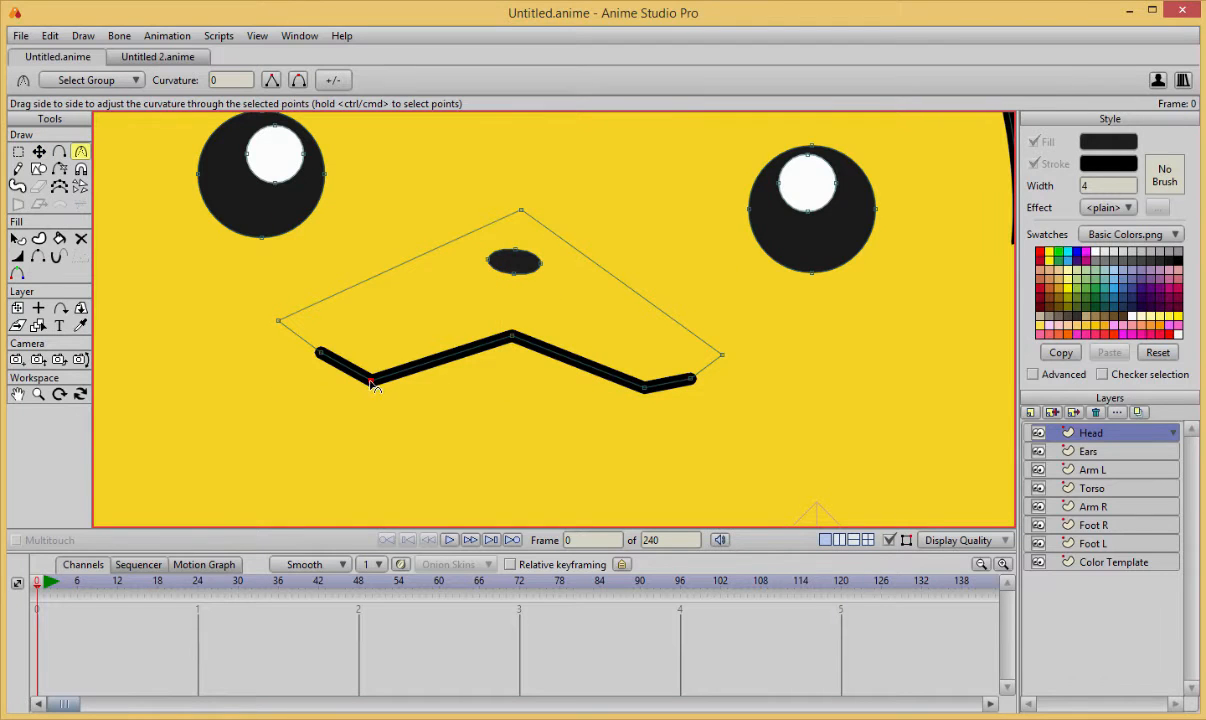
left_click_drag(372, 384, 608, 408)
left_click_drag(868, 404, 940, 394)
key("t")
left_click_drag(688, 379, 718, 368)
Draw a closed kite-shaped open mouth over the mouth line, with a low bottom point and its top point below the nose.
scroll(760, 368, "down", 3)
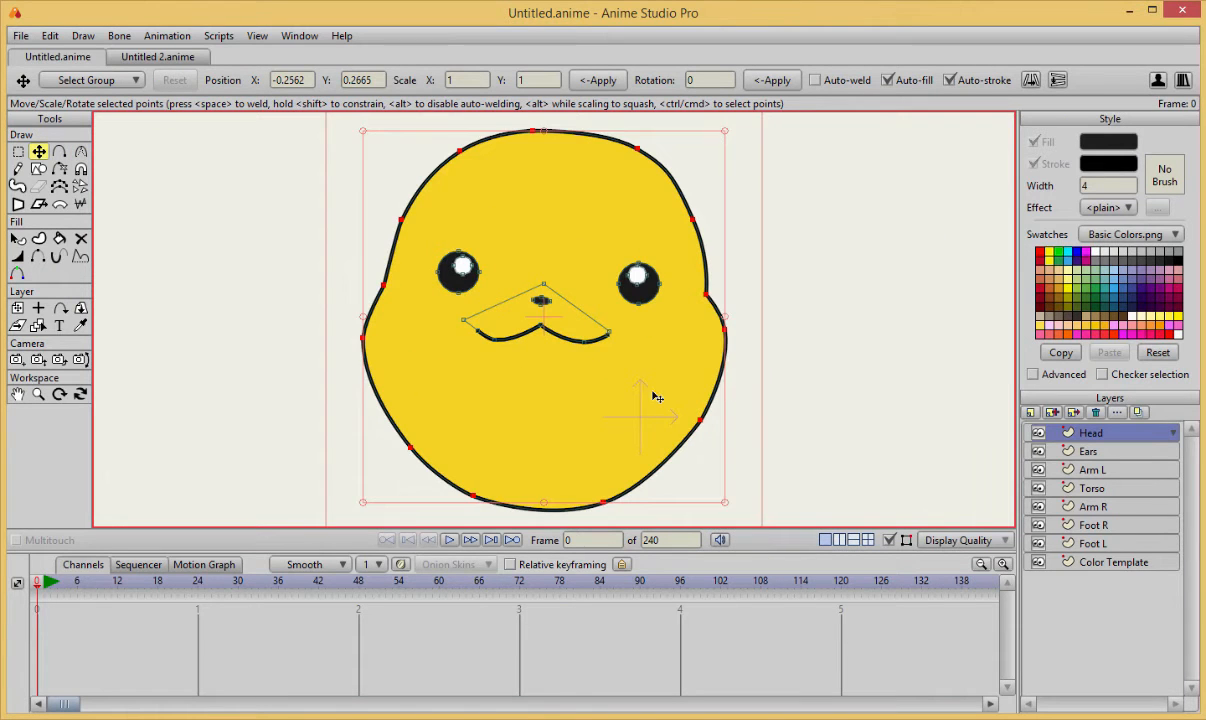
scroll(705, 373, "up", 2)
scroll(705, 373, "up", 4)
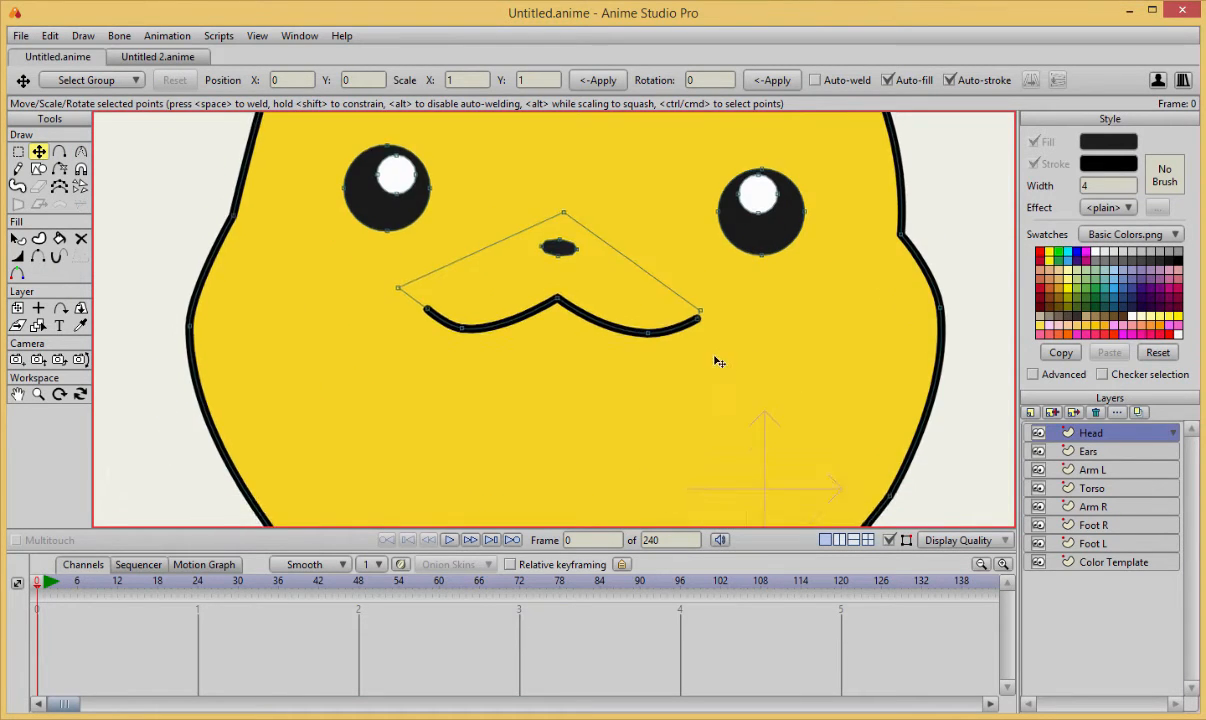
scroll(503, 372, "down", 3)
scroll(498, 369, "up", 2)
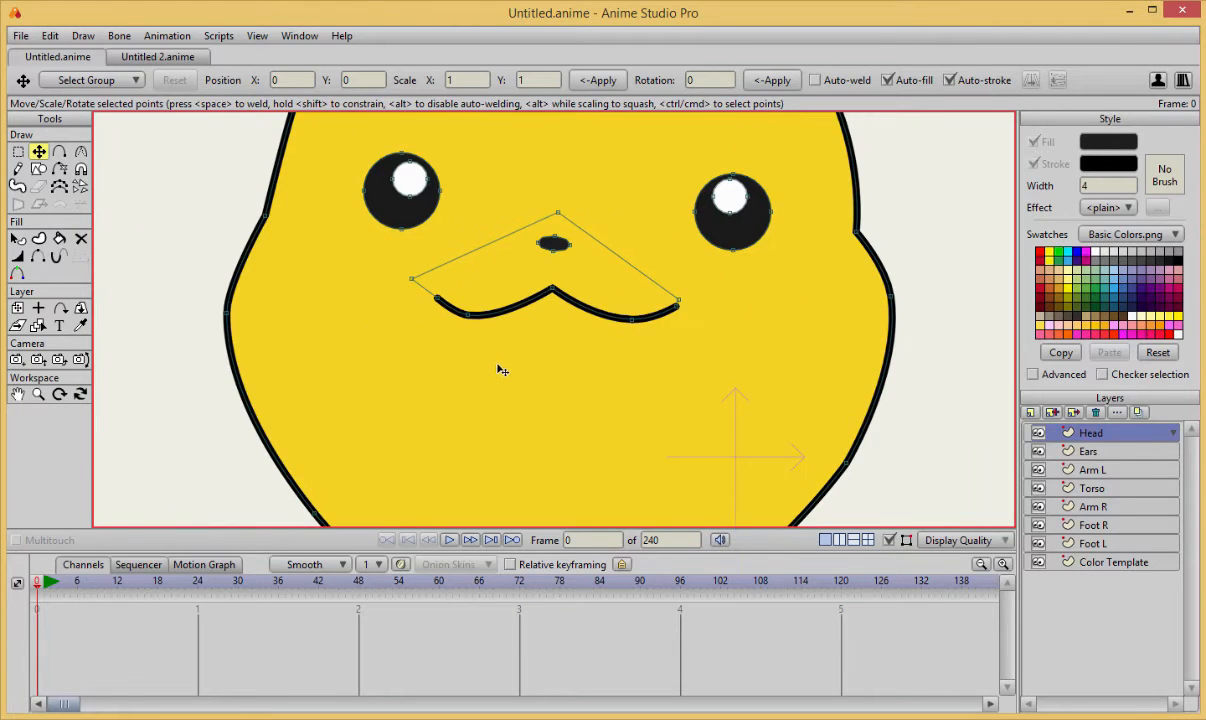
key("a")
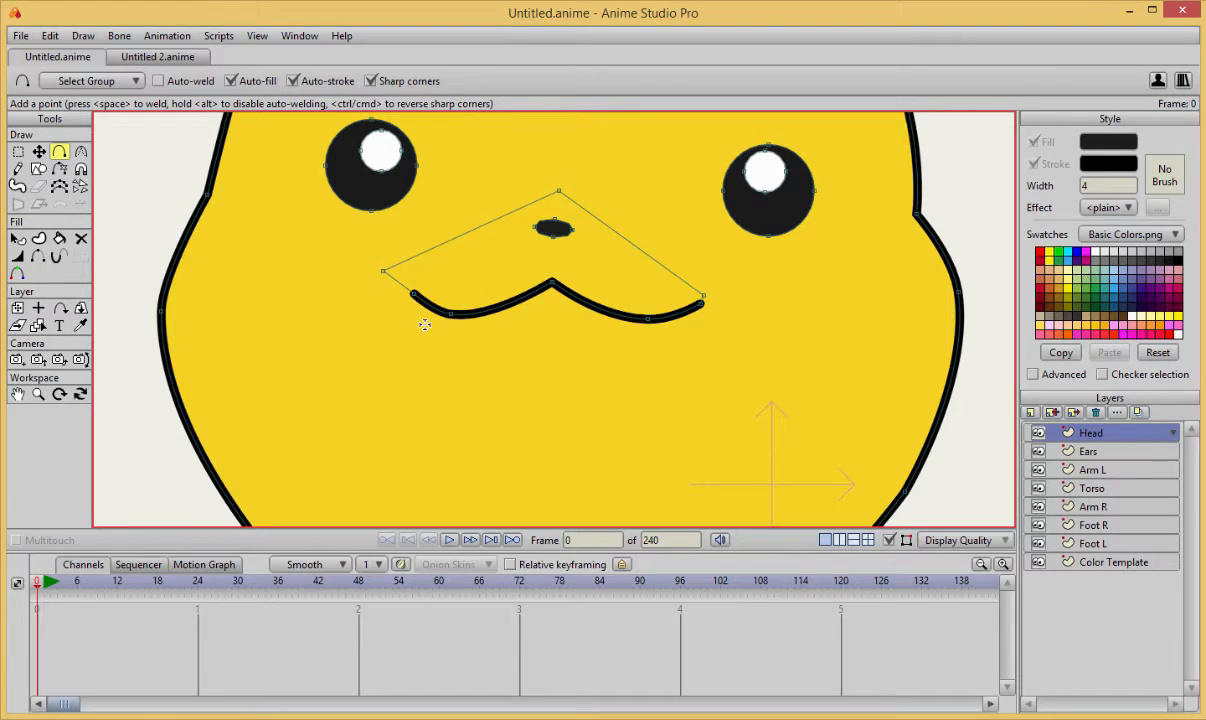
mouse_move(424, 324)
left_mouse_down()
mouse_move(493, 450)
mouse_move(474, 367)
mouse_move(500, 392)
mouse_move(495, 381)
mouse_move(625, 191)
mouse_move(625, 172)
mouse_move(640, 172)
mouse_move(563, 143)
mouse_move(571, 212)
mouse_move(562, 203)
mouse_move(401, 250)
mouse_move(413, 241)
left_mouse_up()
key("t")
left_click_drag(561, 203, 533, 210)
key("ctrl+z")
left_click(561, 204)
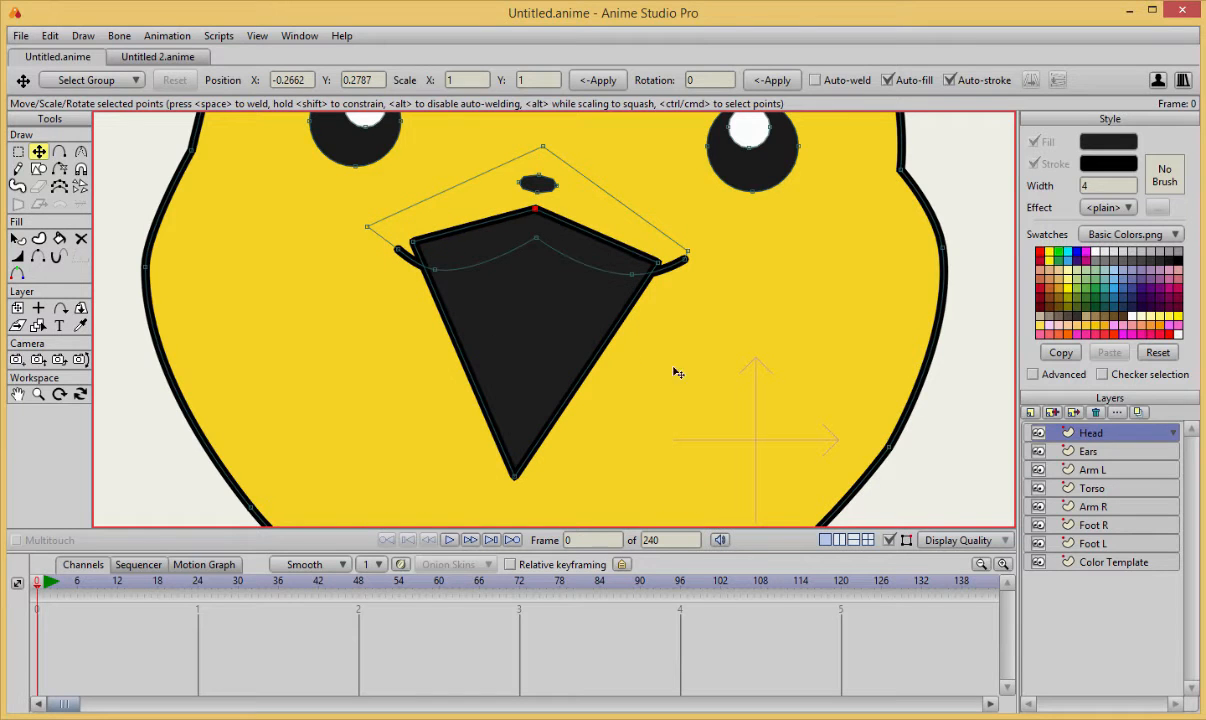
Fill the open-mouth shape with the dark red sampled from the colour template.
left_click(675, 372)
key("q")
left_click(577, 367)
scroll(699, 379, "down", 2)
scroll(703, 400, "down", 3)
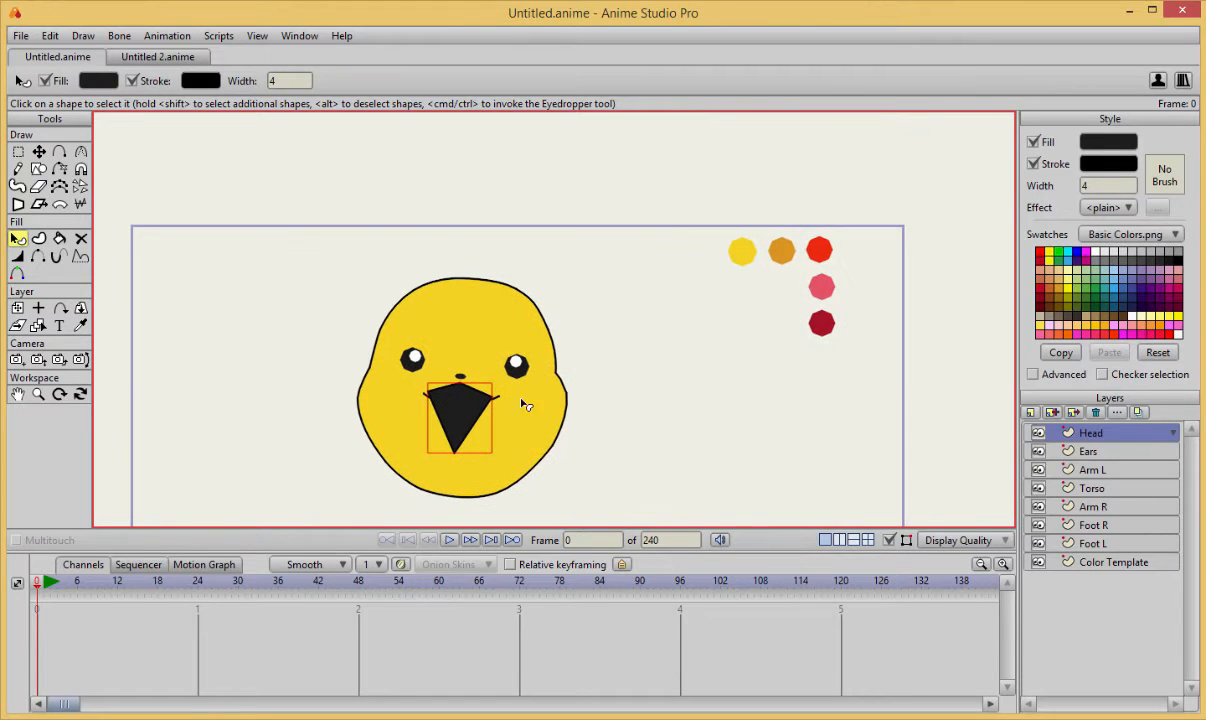
key("v")
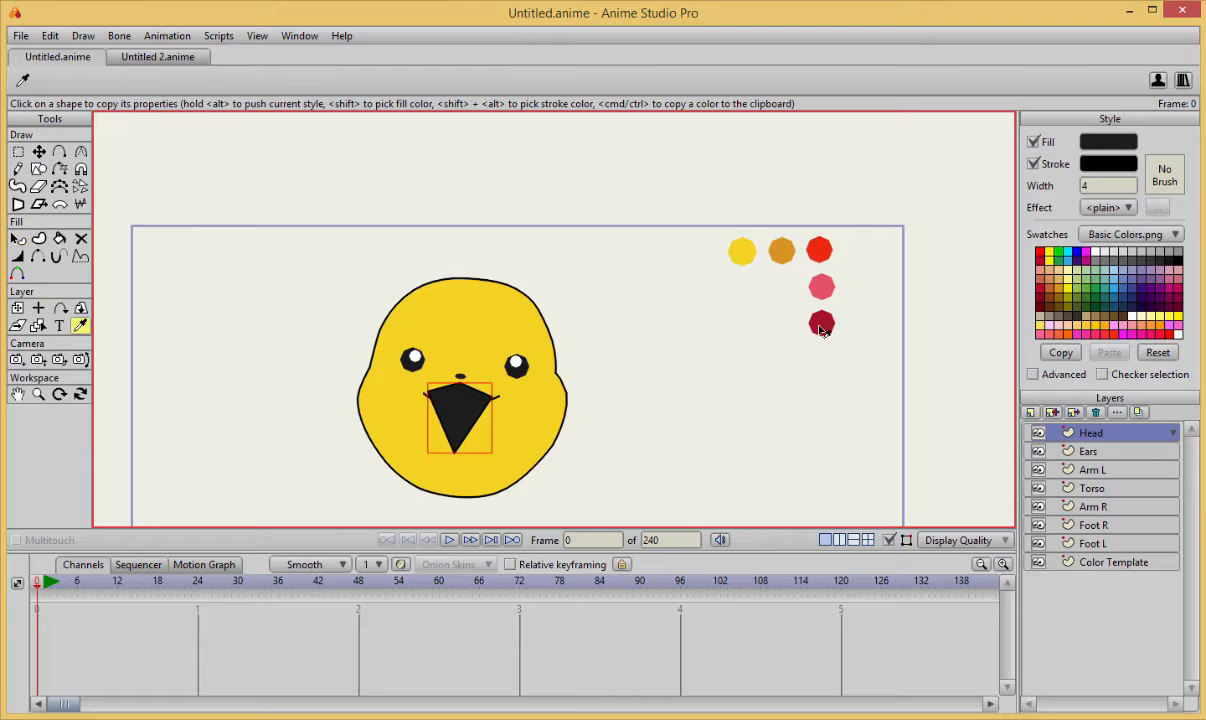
left_click(821, 321)
Lower the dark red mouth shape behind the yellow upper-lip shape.
key("t")
scroll(674, 238, "up", 5)
scroll(674, 239, "down", 5)
scroll(534, 360, "up", 5)
key("q")
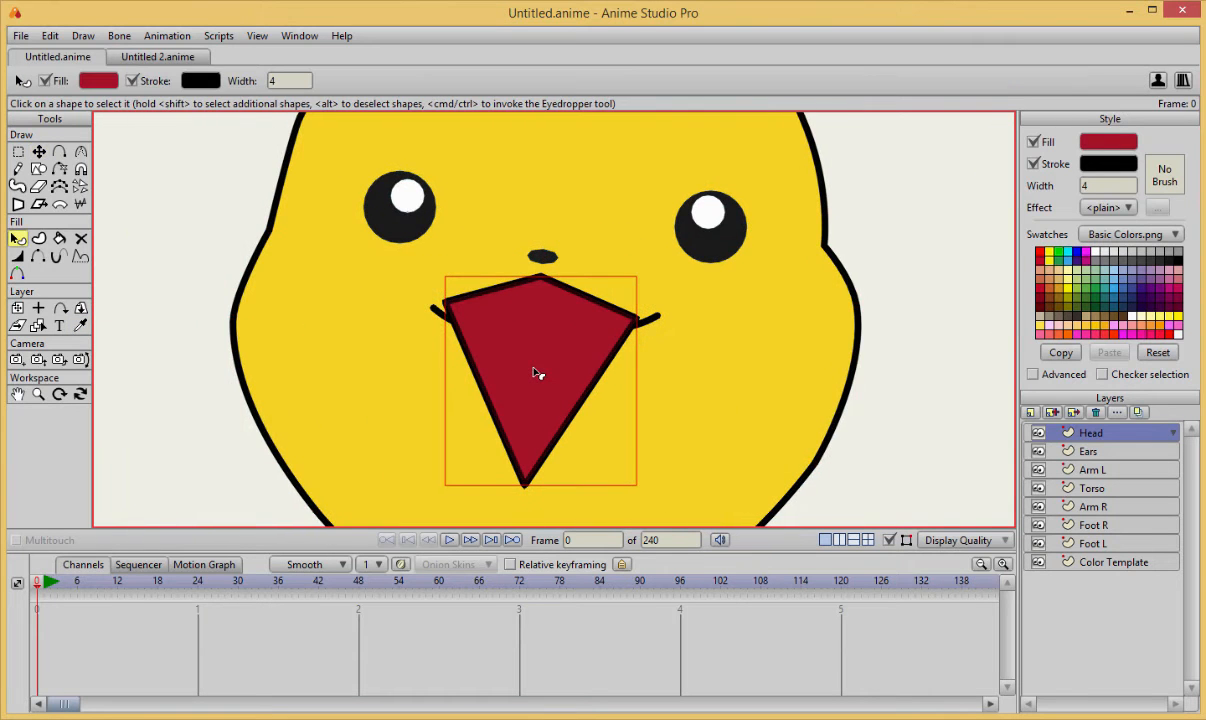
key("Down")
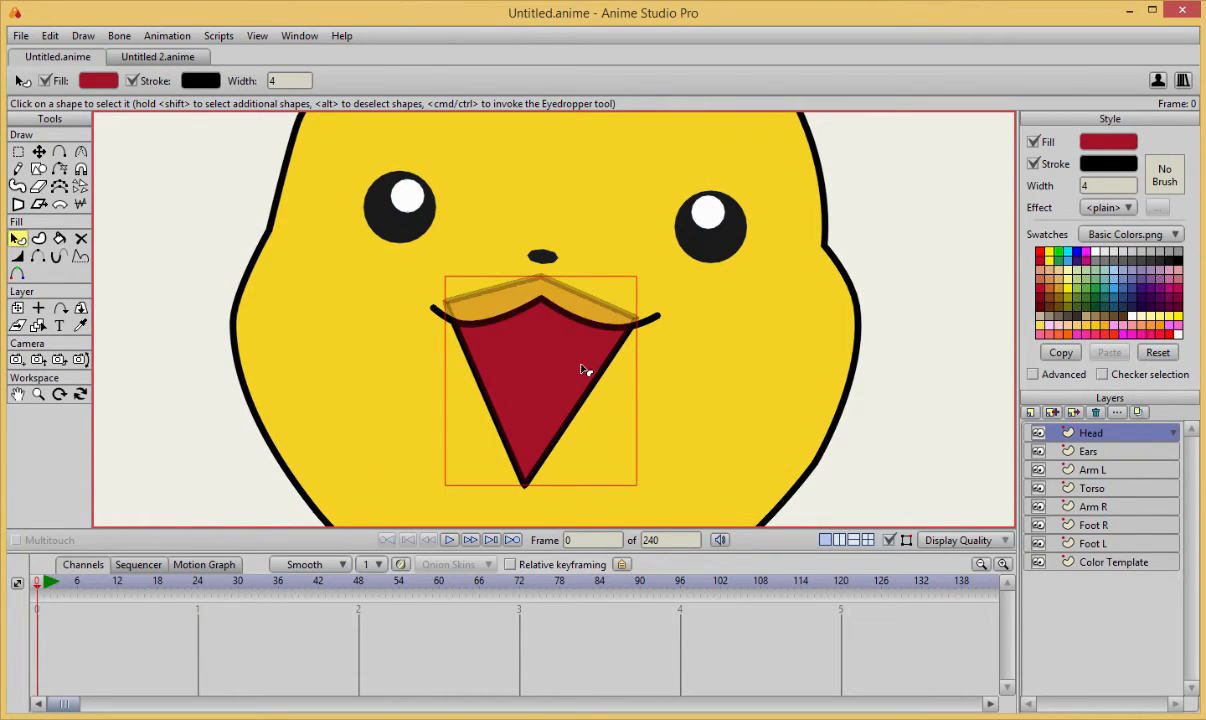
Round the bottom point of the open mouth into a smooth curve.
key("t")
scroll(735, 396, "down", 2)
key("c")
key("t")
left_click(532, 462)
key("c")
left_click_drag(533, 463, 694, 476)
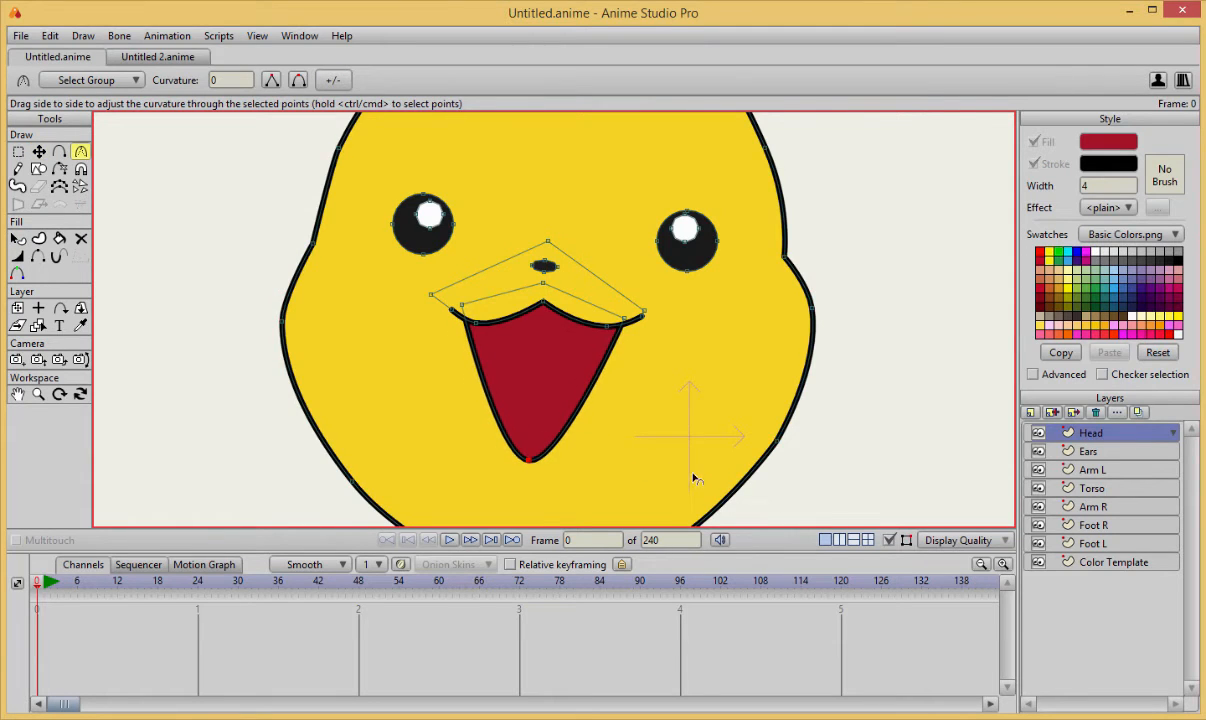
scroll(545, 376, "up", 5)
left_click(749, 244)
scroll(711, 356, "down", 5)
scroll(700, 344, "up", 4)
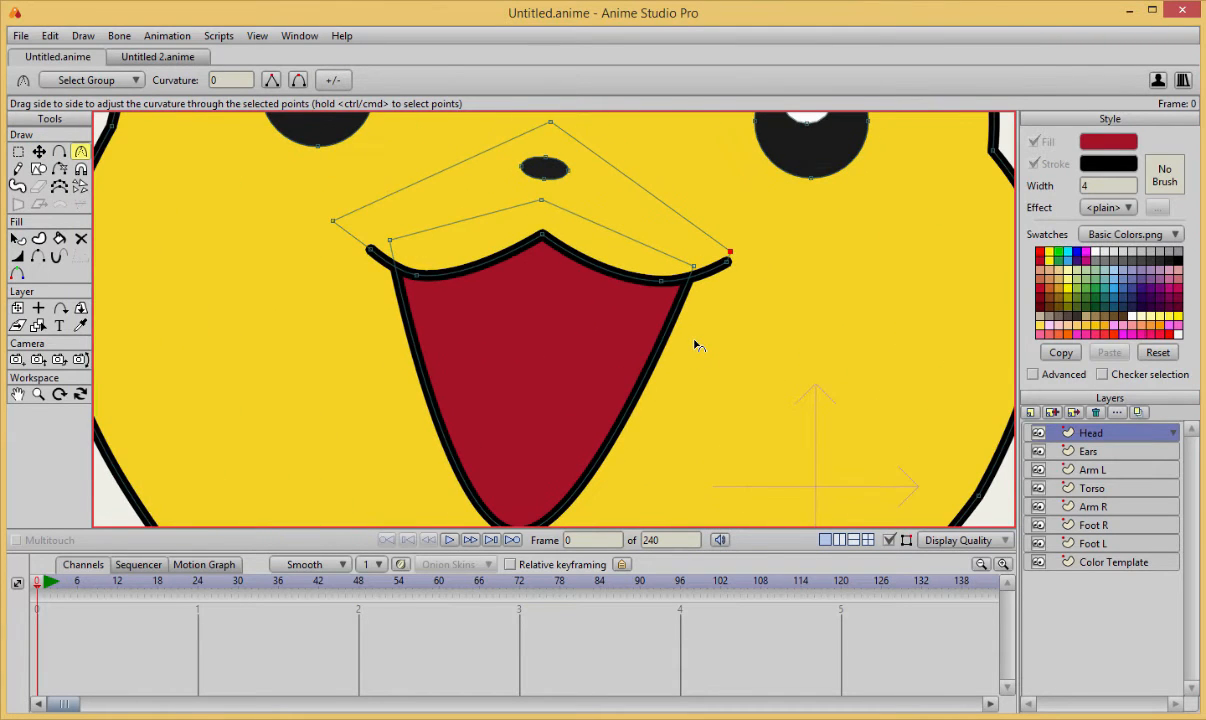
scroll(697, 344, "down", 1)
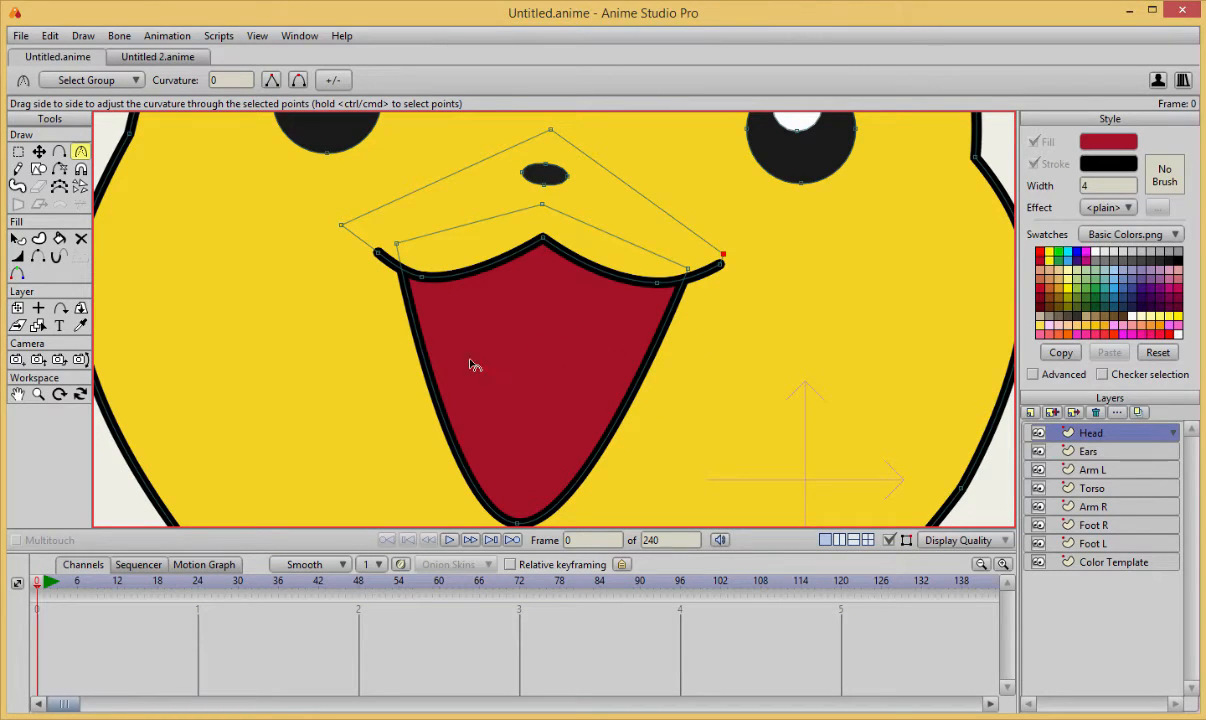
scroll(525, 343, "down", 2)
scroll(523, 346, "up", 2)
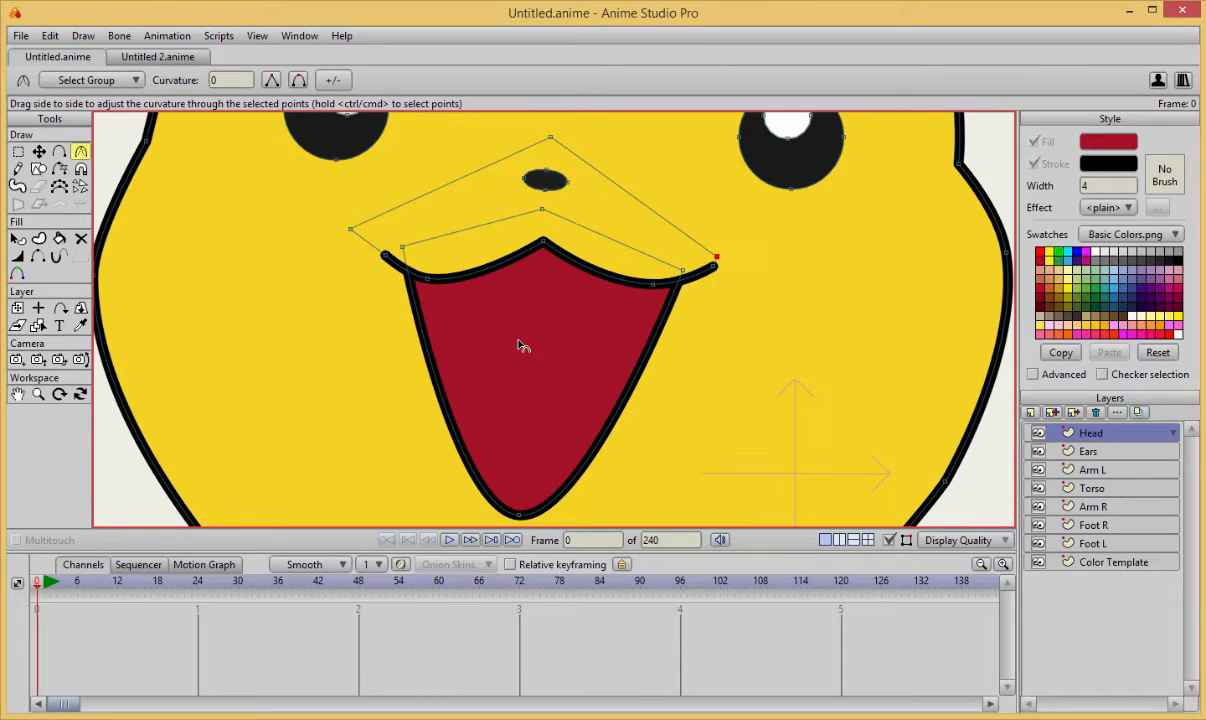
scroll(523, 346, "down", 2)
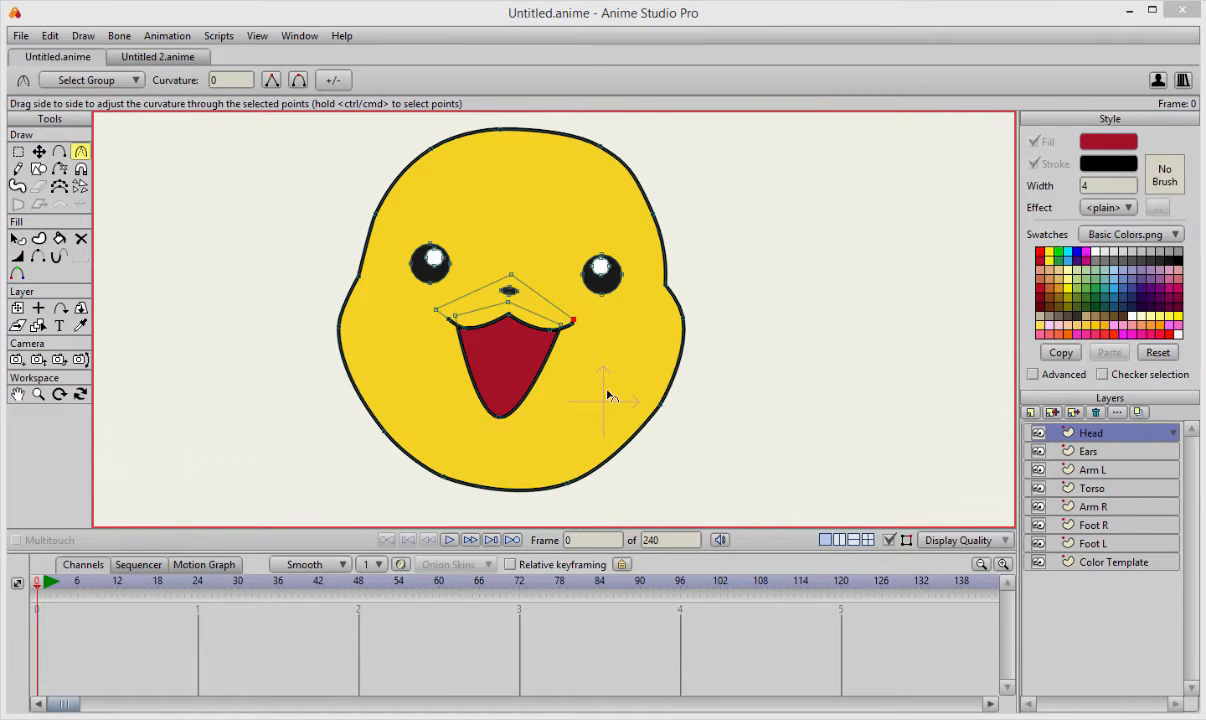
scroll(616, 404, "up", 1)
scroll(640, 390, "up", 2)
scroll(650, 370, "down", 1)
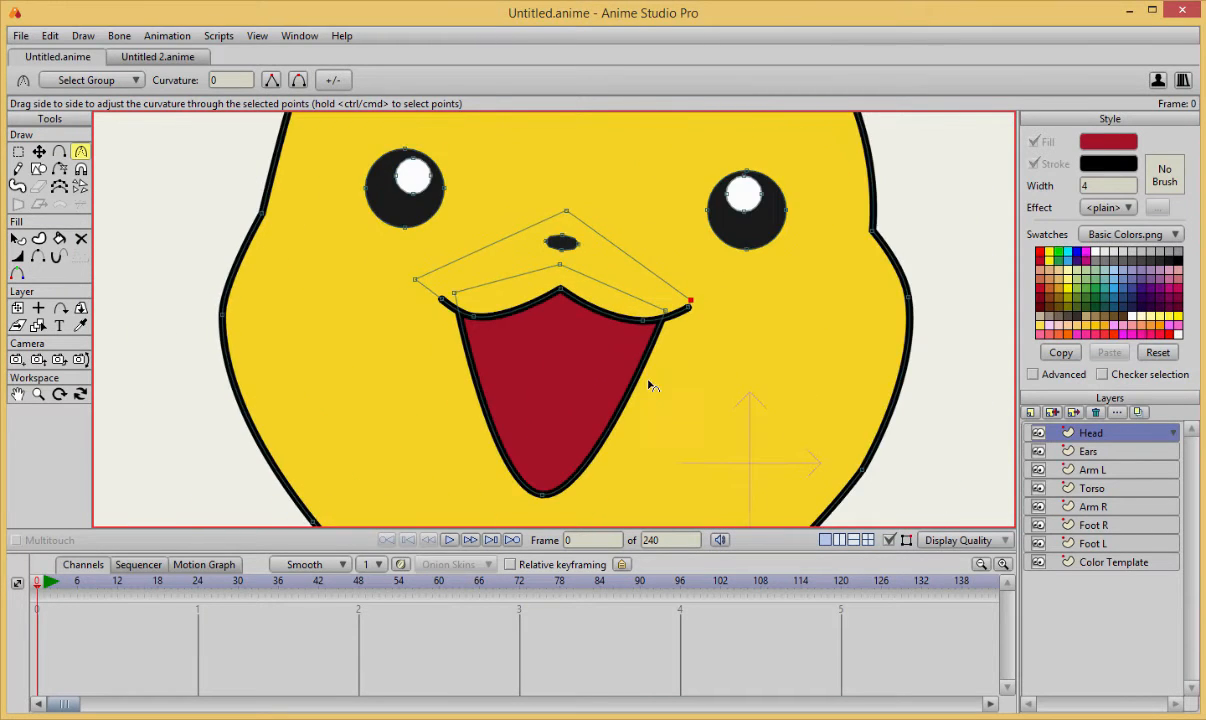
scroll(648, 375, "up", 1)
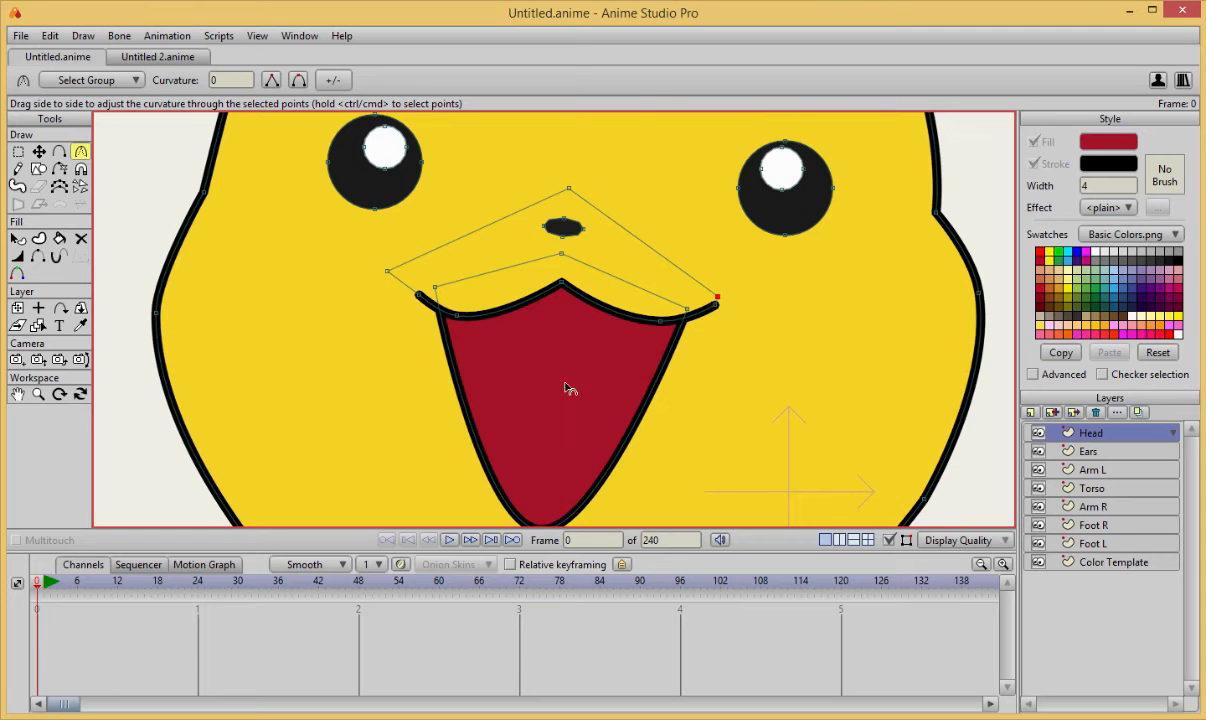
scroll(542, 400, "down", 1)
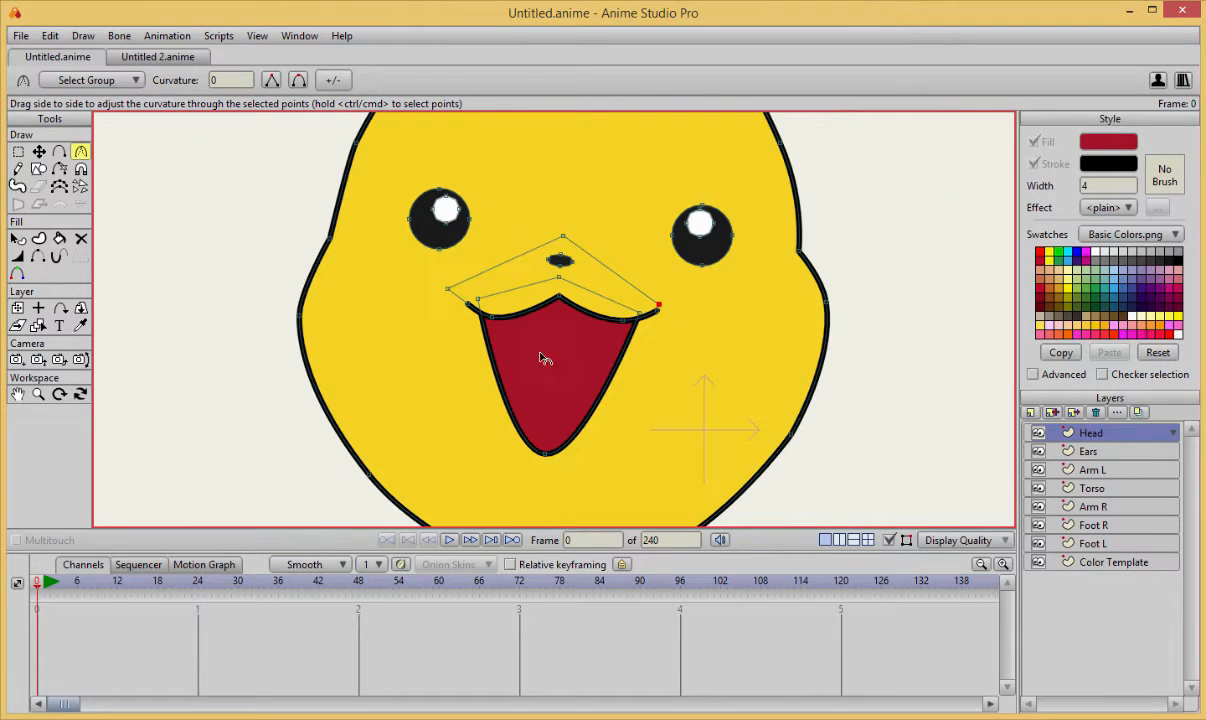
scroll(525, 362, "up", 1)
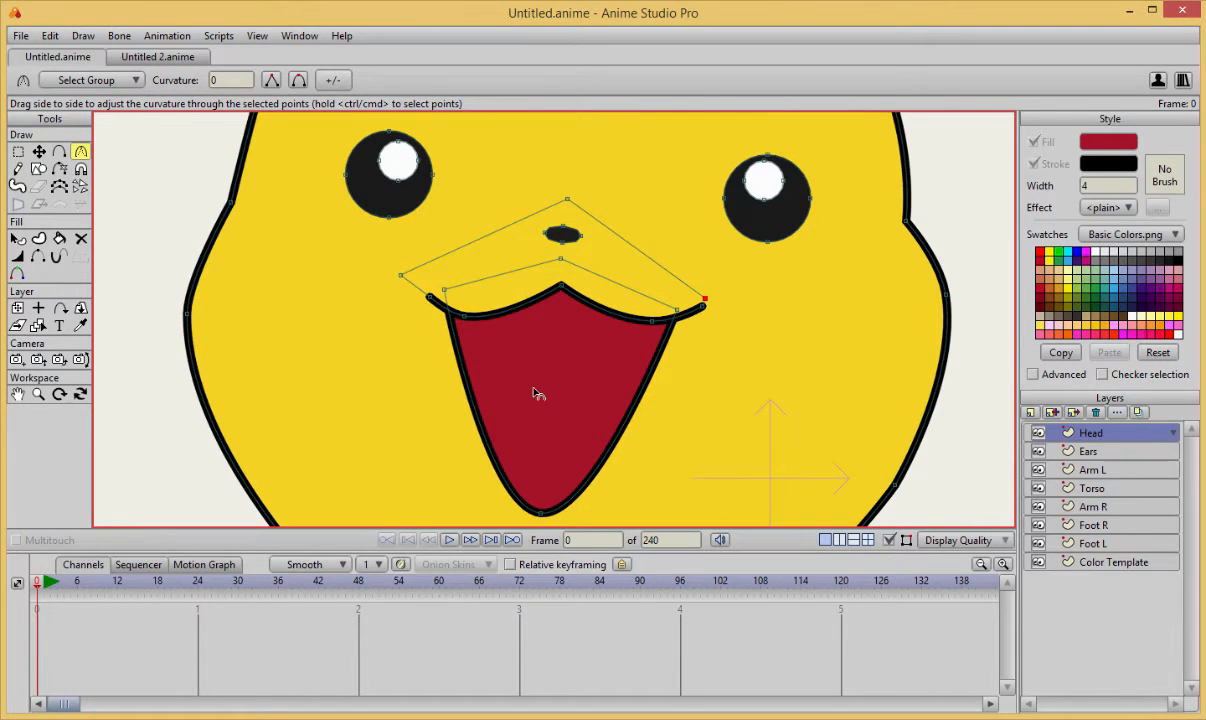
scroll(537, 394, "down", 1)
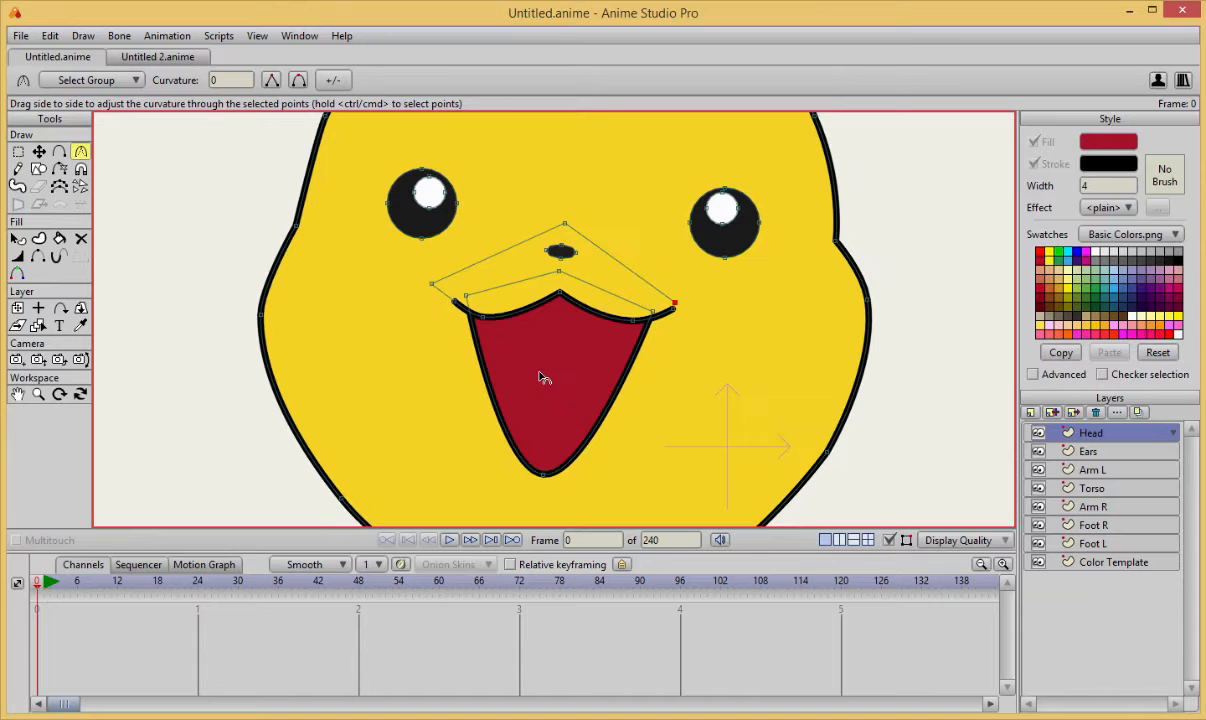
Delete the dark red mouth shape while keeping its curve points.
left_click(80, 238)
left_click(494, 413)
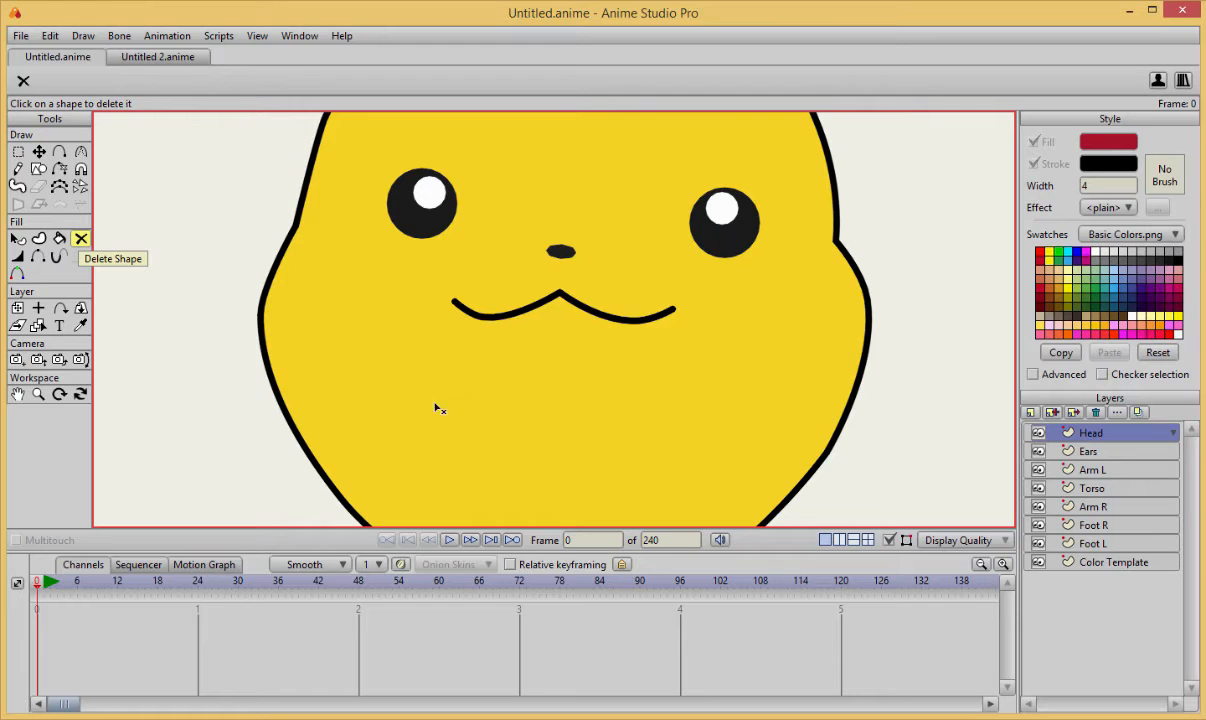
key("t")
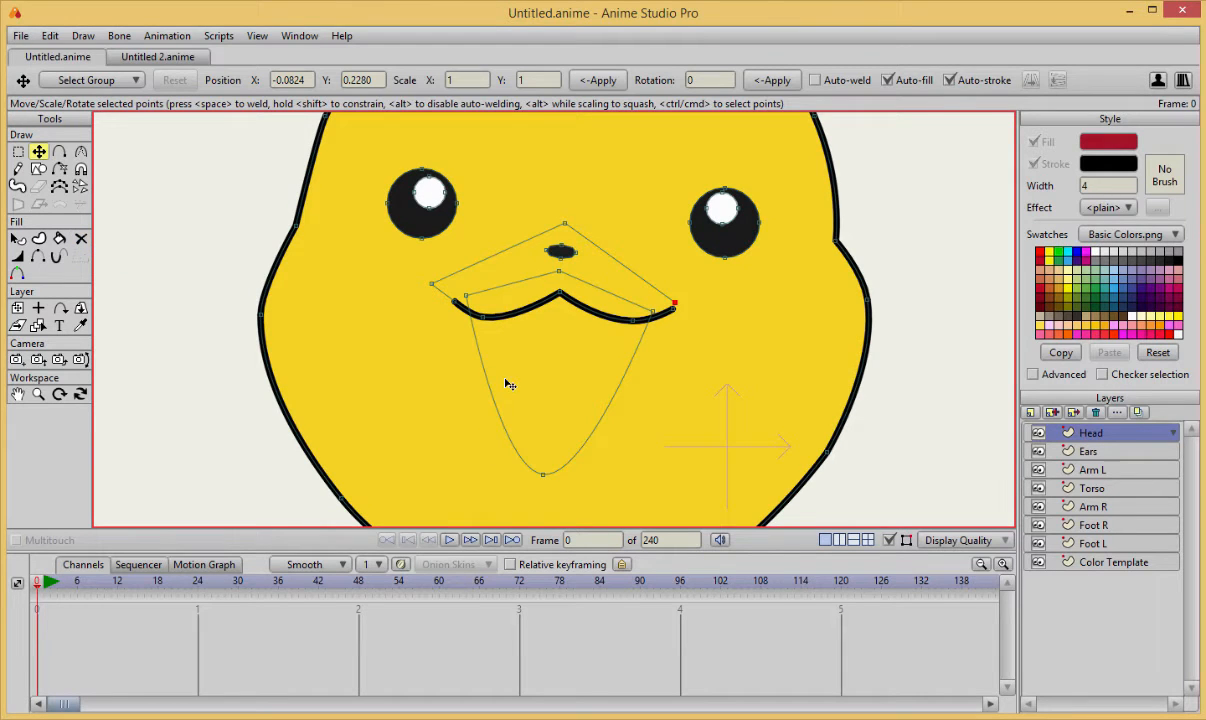
scroll(530, 375, "up", 1)
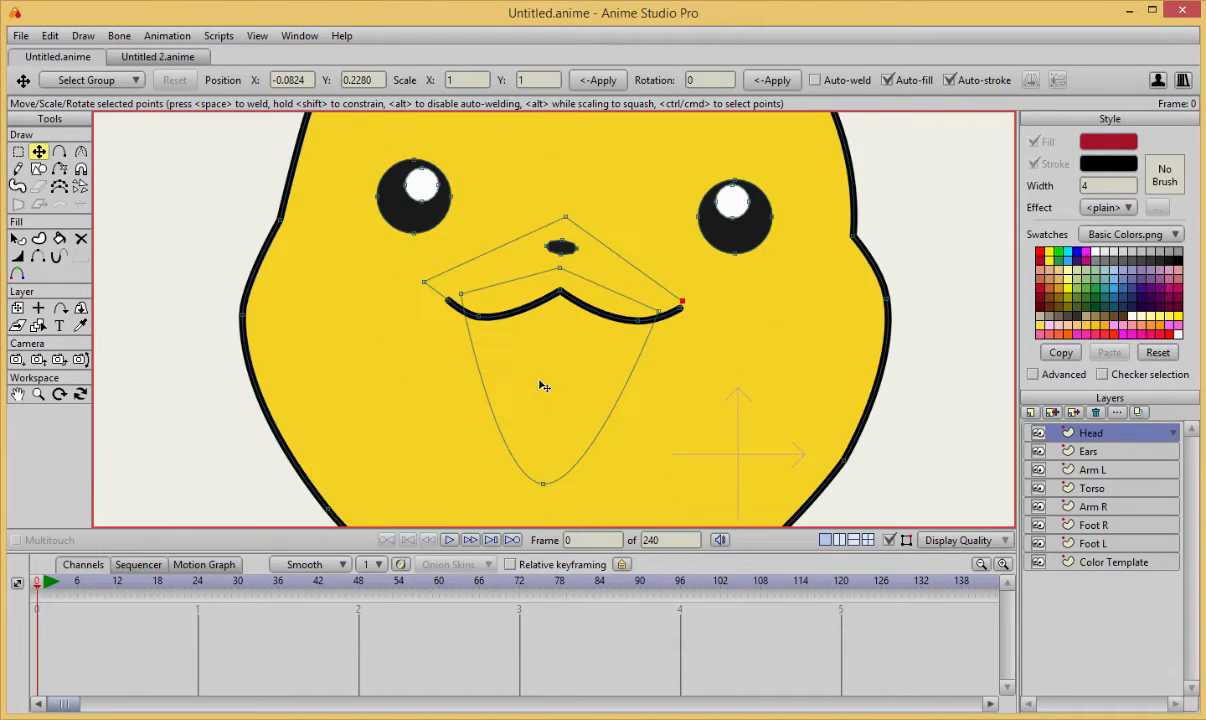
scroll(552, 372, "up", 3)
Undo the mouth shape's deletion and its bottom-point rounding, and redo both.
key("ctrl+z")
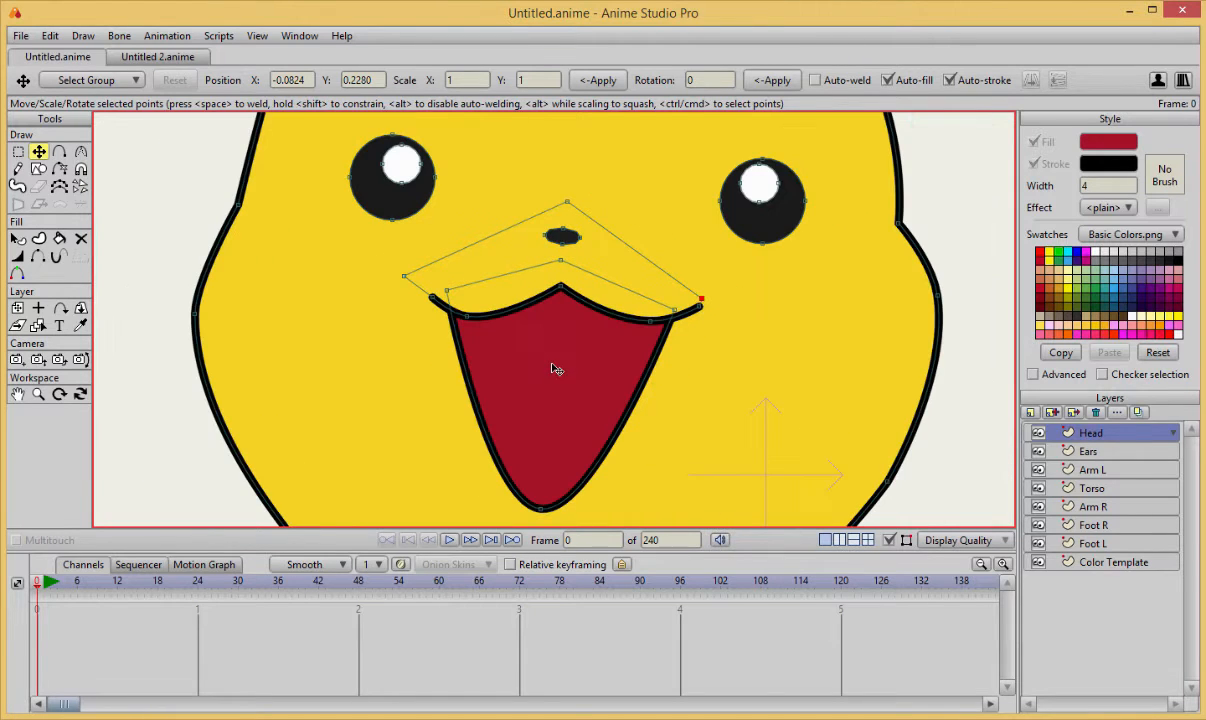
key("ctrl+z")
key("ctrl+z")
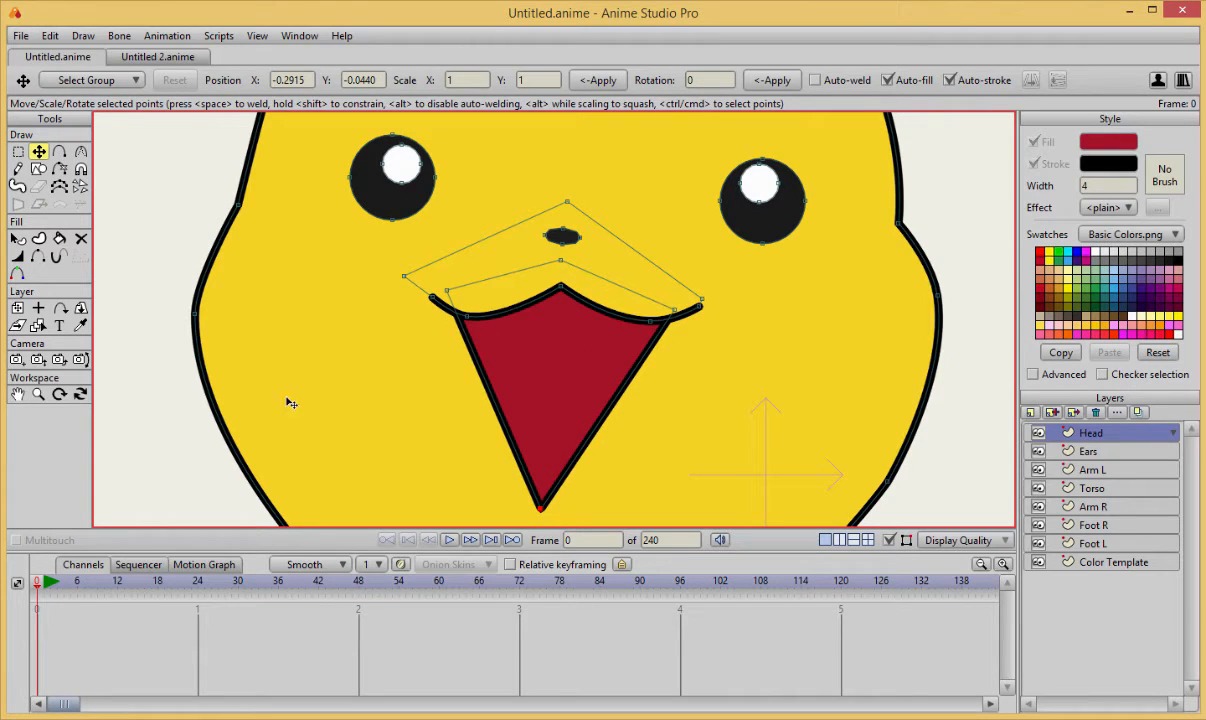
left_click(317, 391)
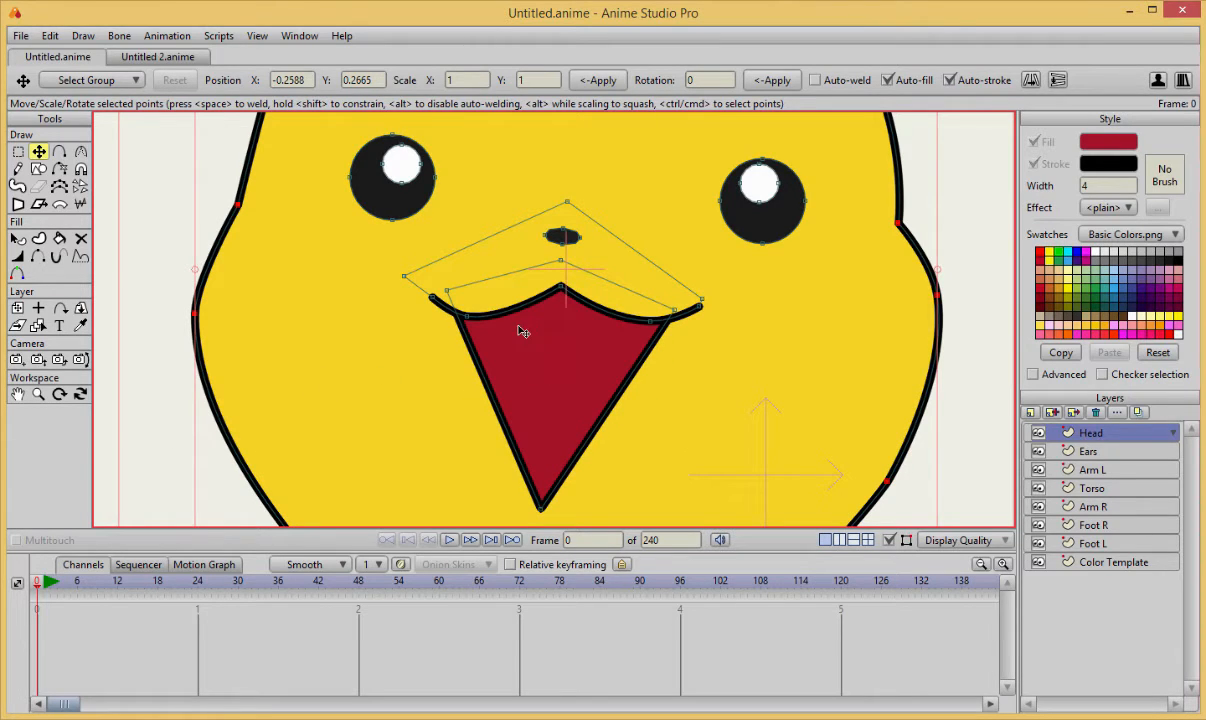
key("ctrl+u")
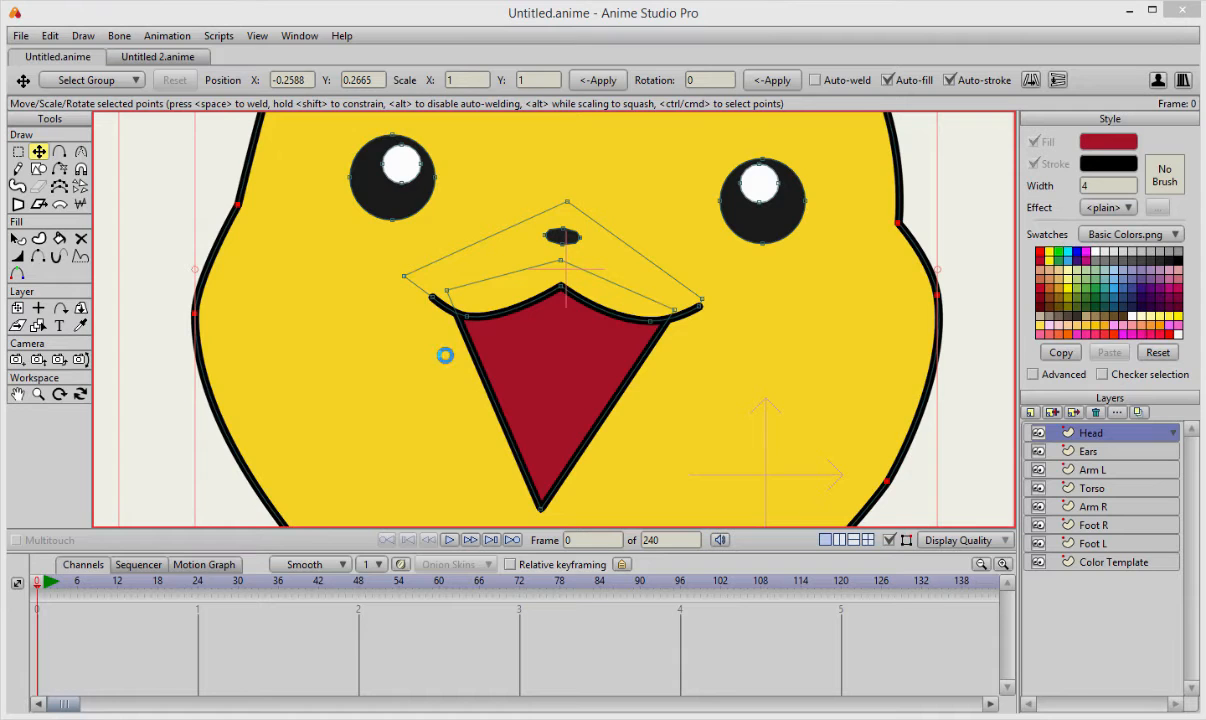
left_click(871, 38)
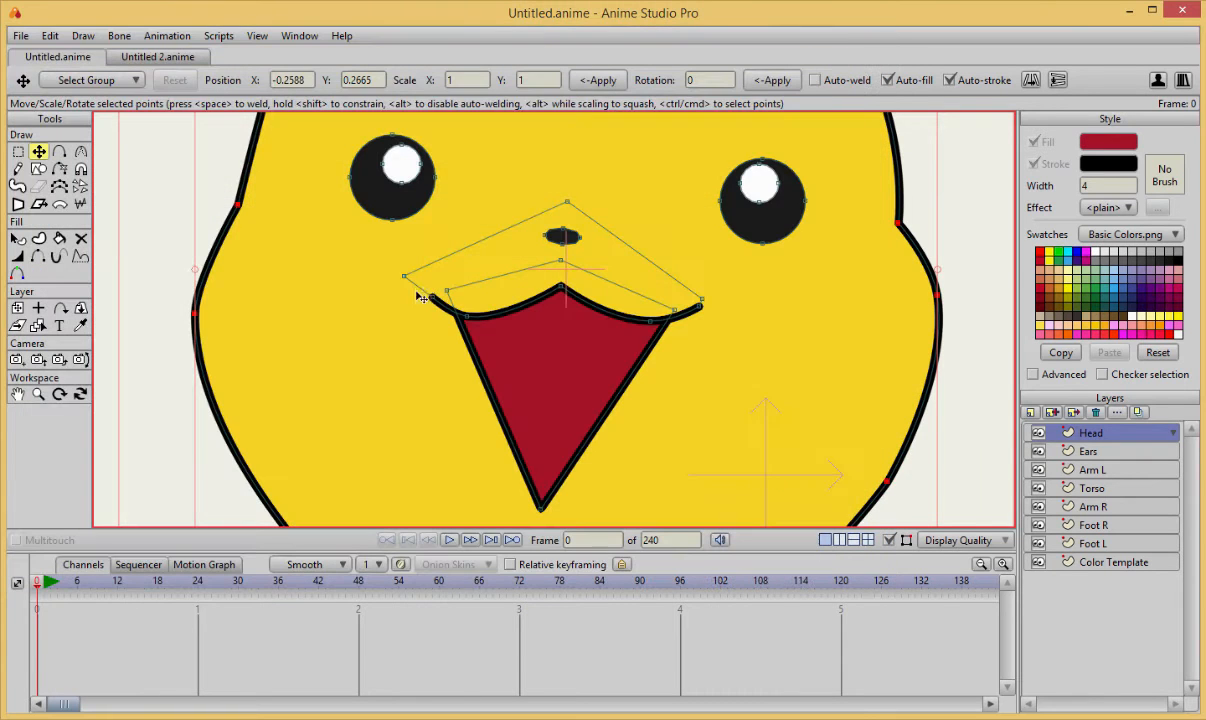
key("ctrl+z")
key("ctrl+z")
key("ctrl+z")
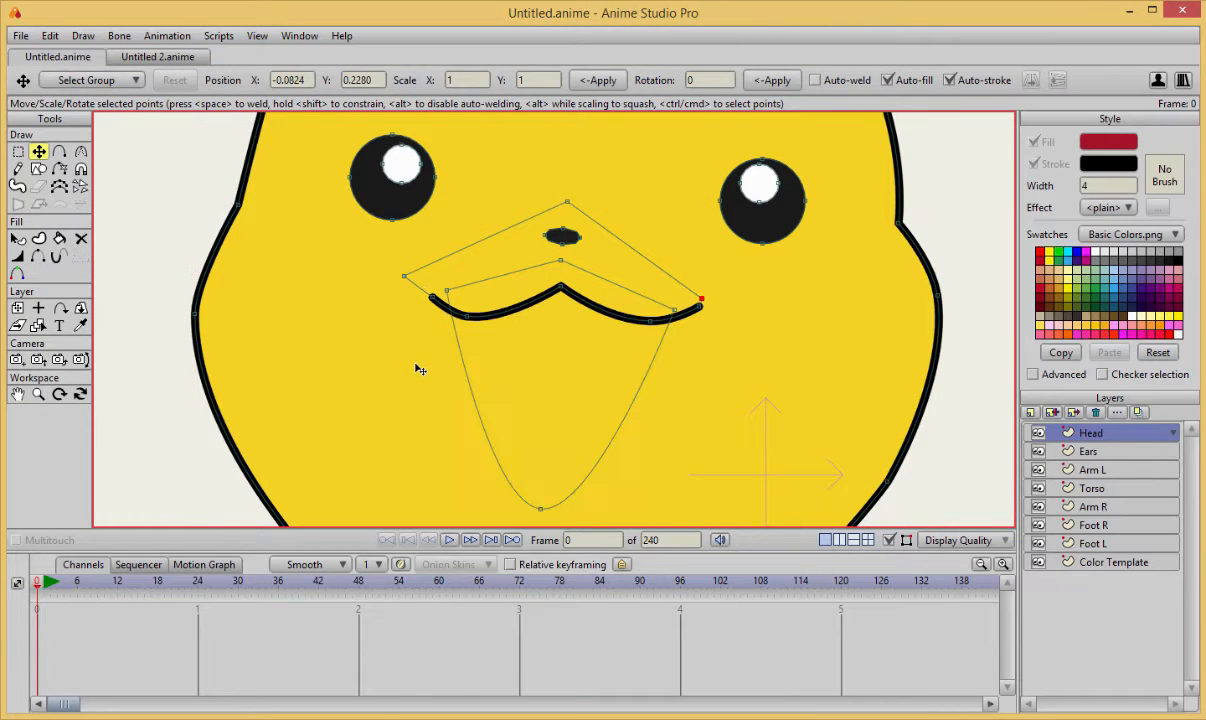
scroll(370, 339, "up", 4)
left_click_drag(232, 470, 283, 406)
scroll(286, 400, "down", 5)
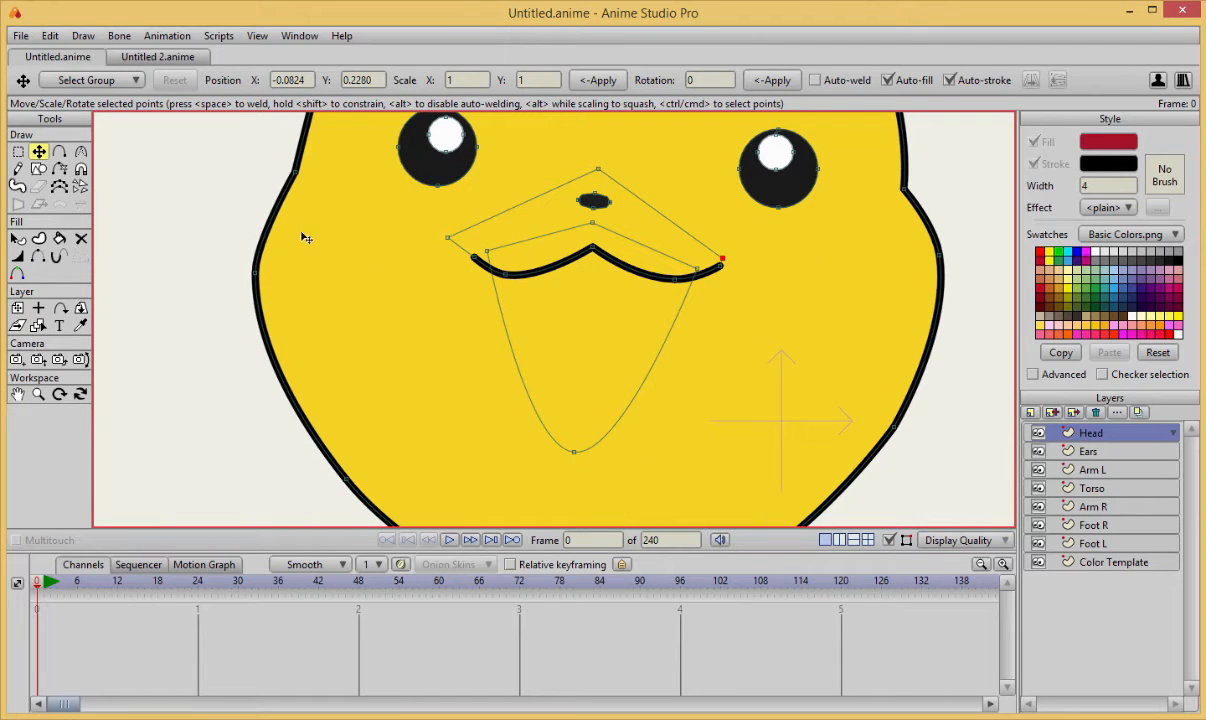
key("d")
left_click(323, 441)
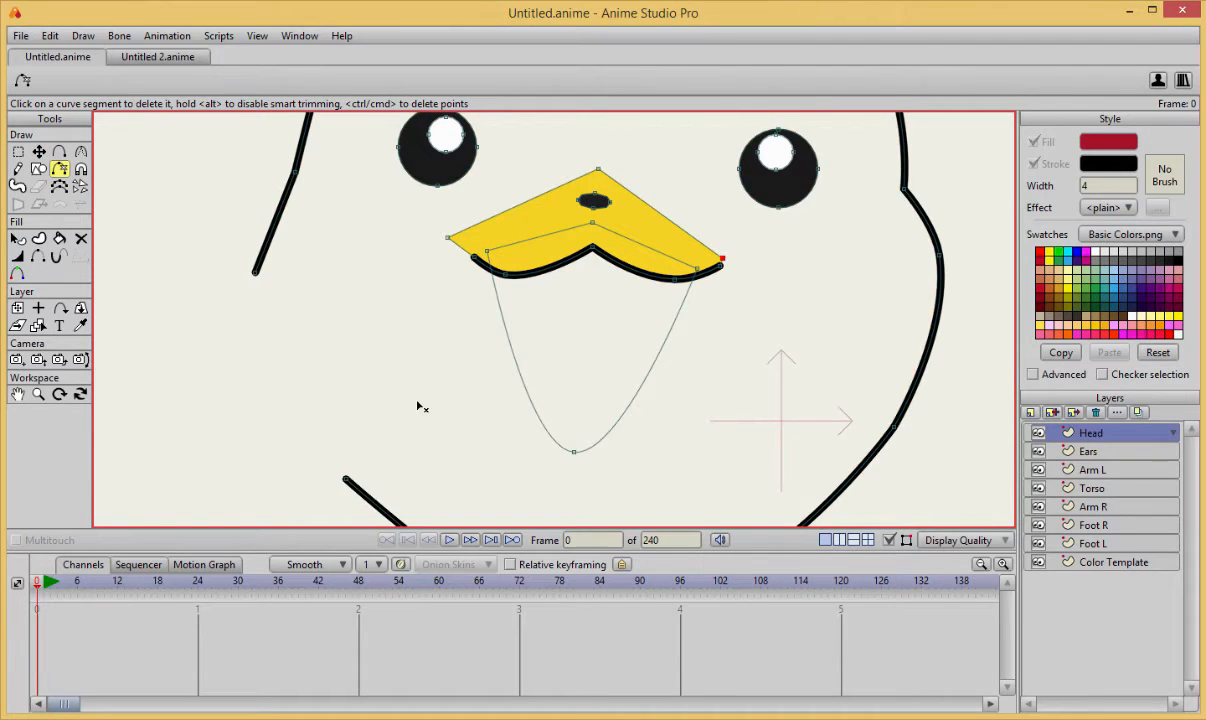
scroll(420, 406, "down", 2)
key("ctrl+z")
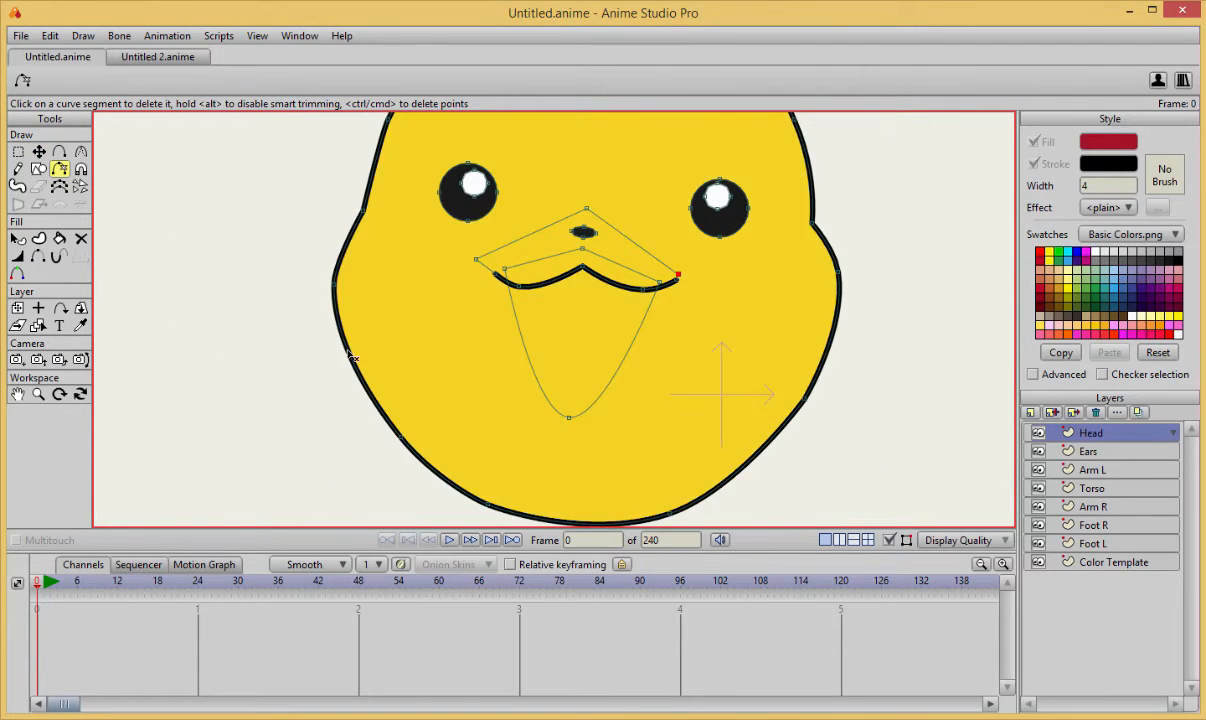
Delete the yellow head shape together with its black outline, keeping the head's curve points.
left_click(80, 238)
left_click(348, 328)
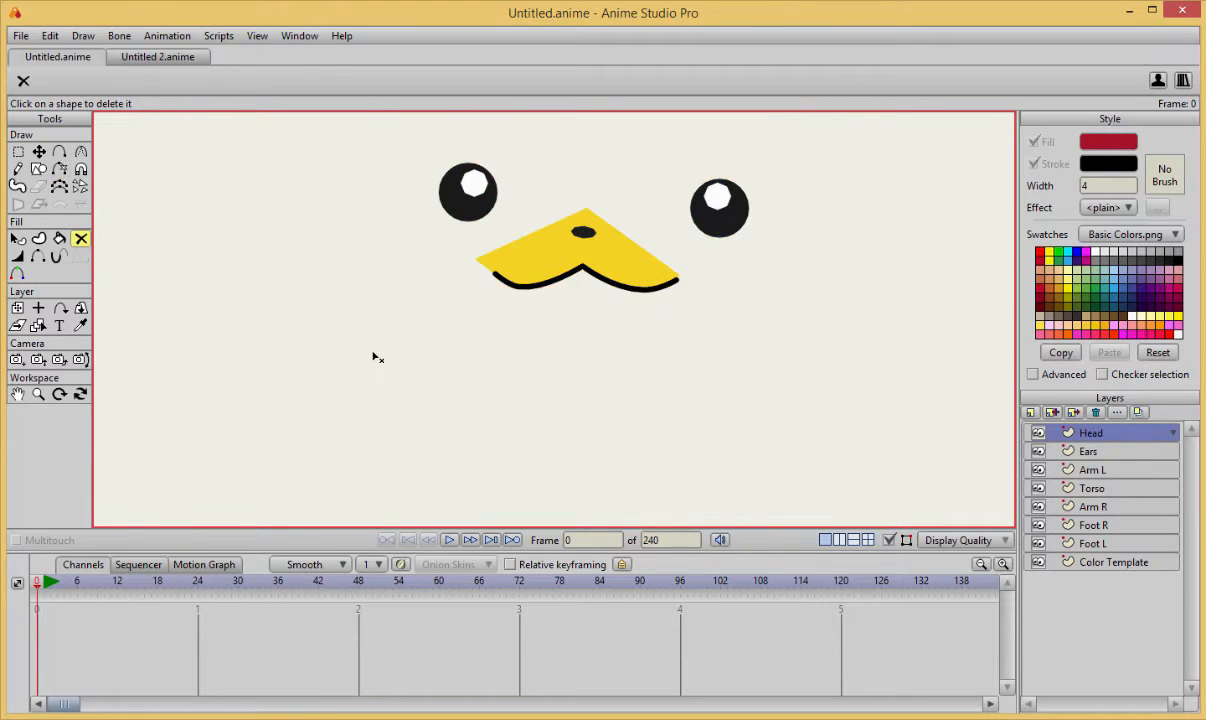
scroll(384, 367, "down", 2)
key("t")
scroll(460, 360, "up", 3)
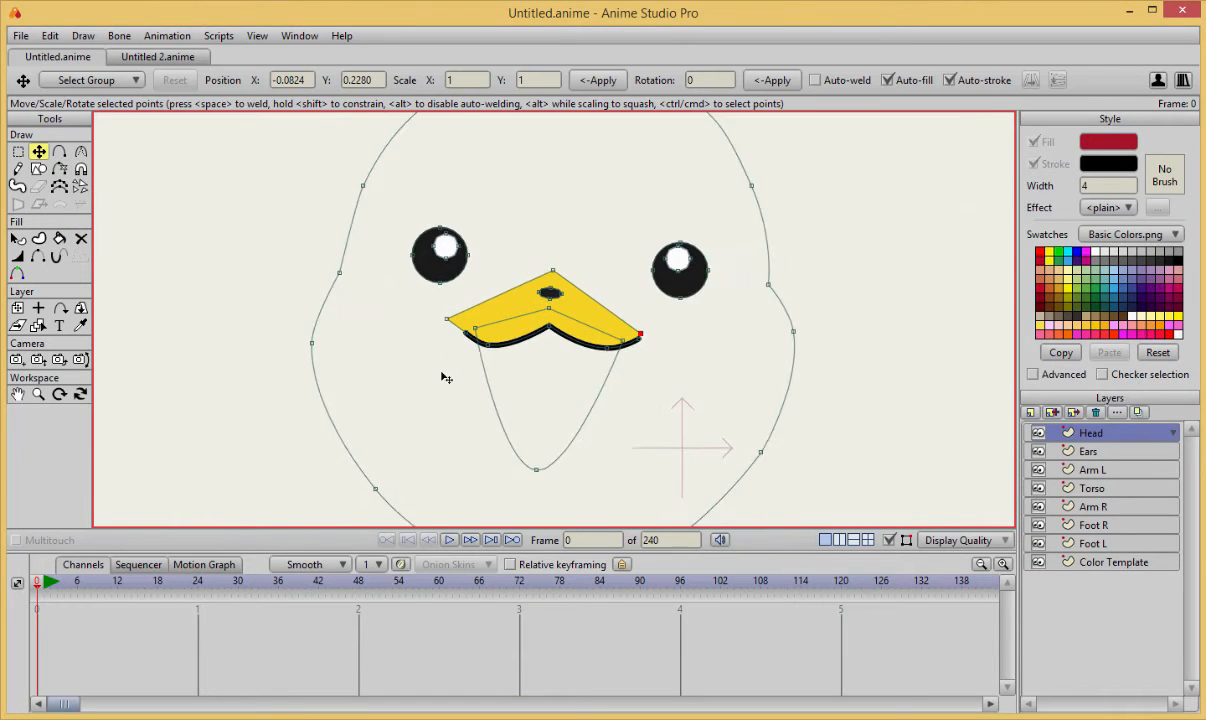
Create a fill-only head shape with the mouth curve cut out as a hole, using the yellow sampled from the upper-lip shape.
key("u")
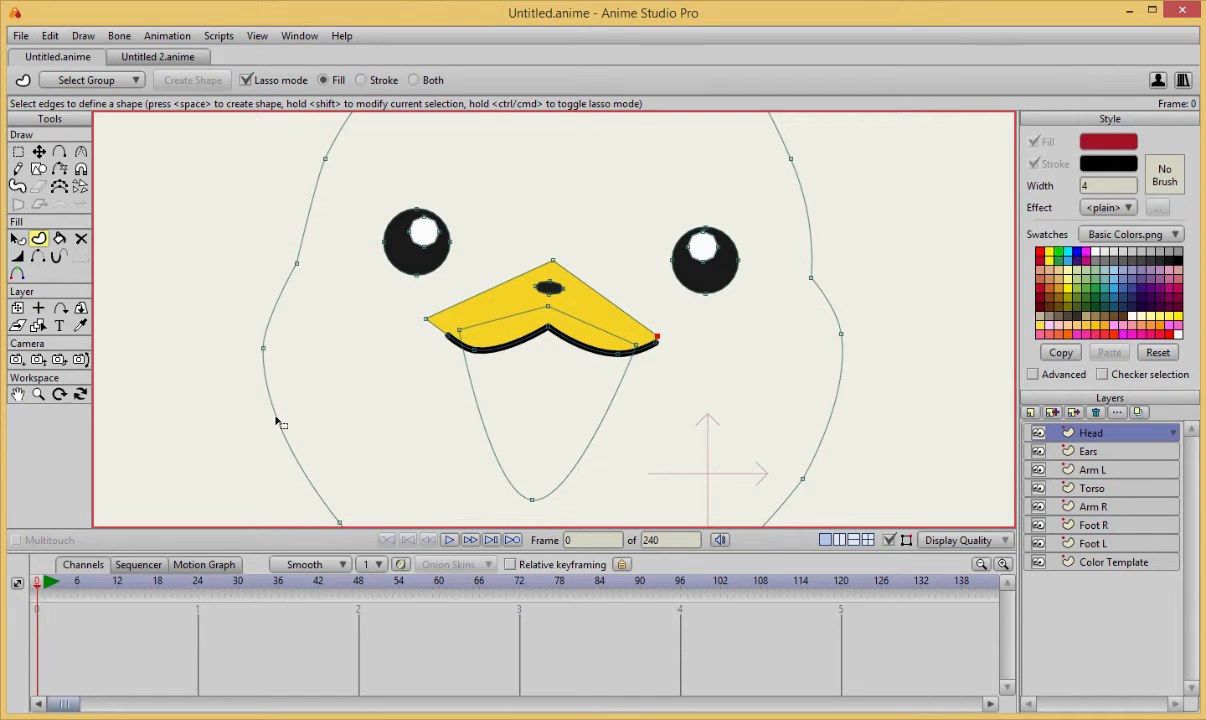
left_click(277, 419)
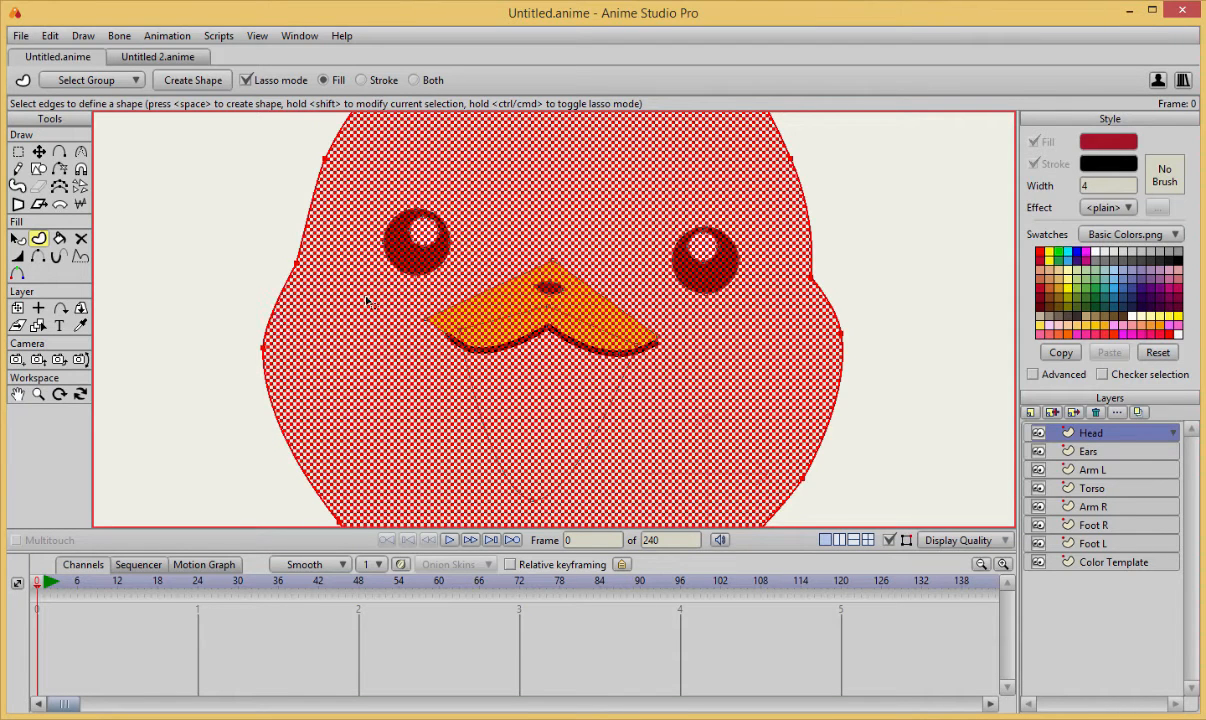
left_click(484, 430, "shift")
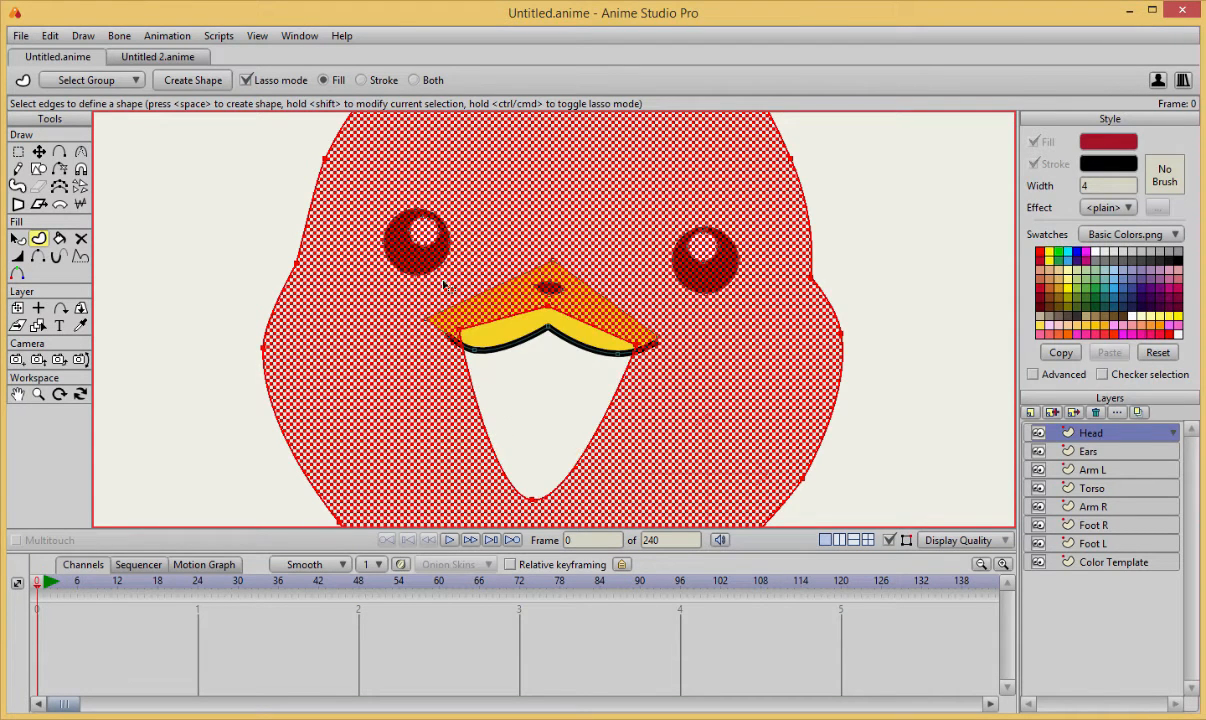
key("i")
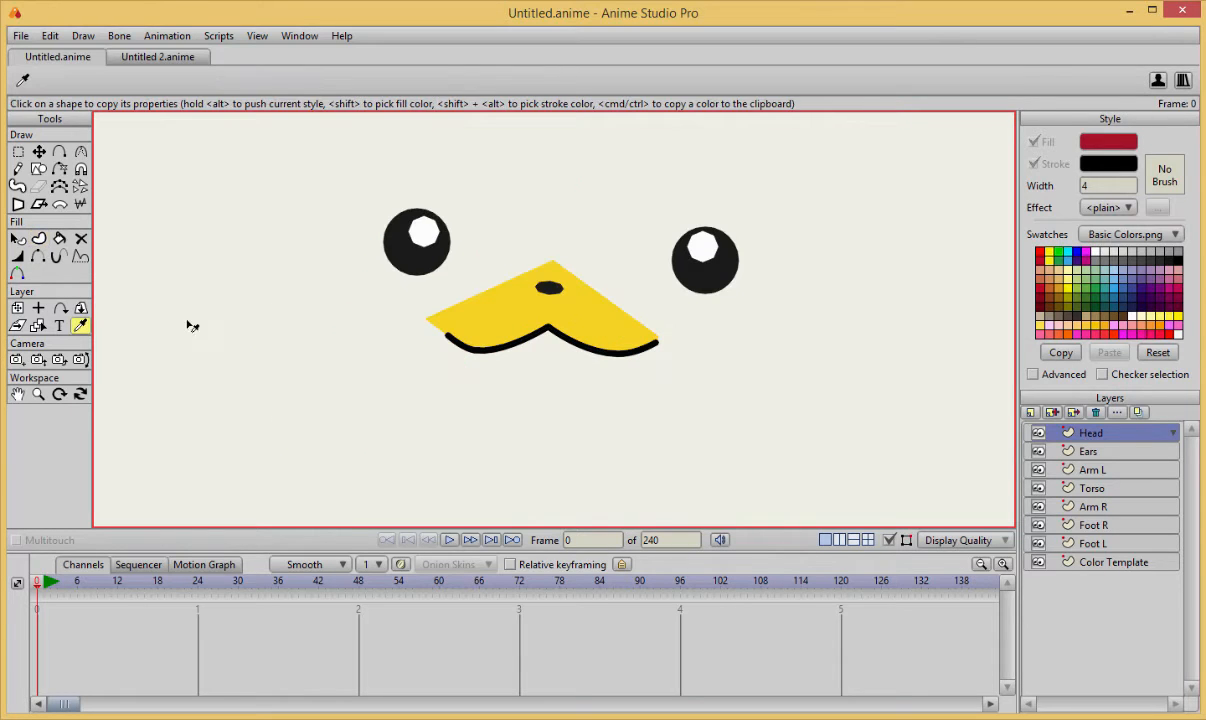
left_click(503, 338)
key("u")
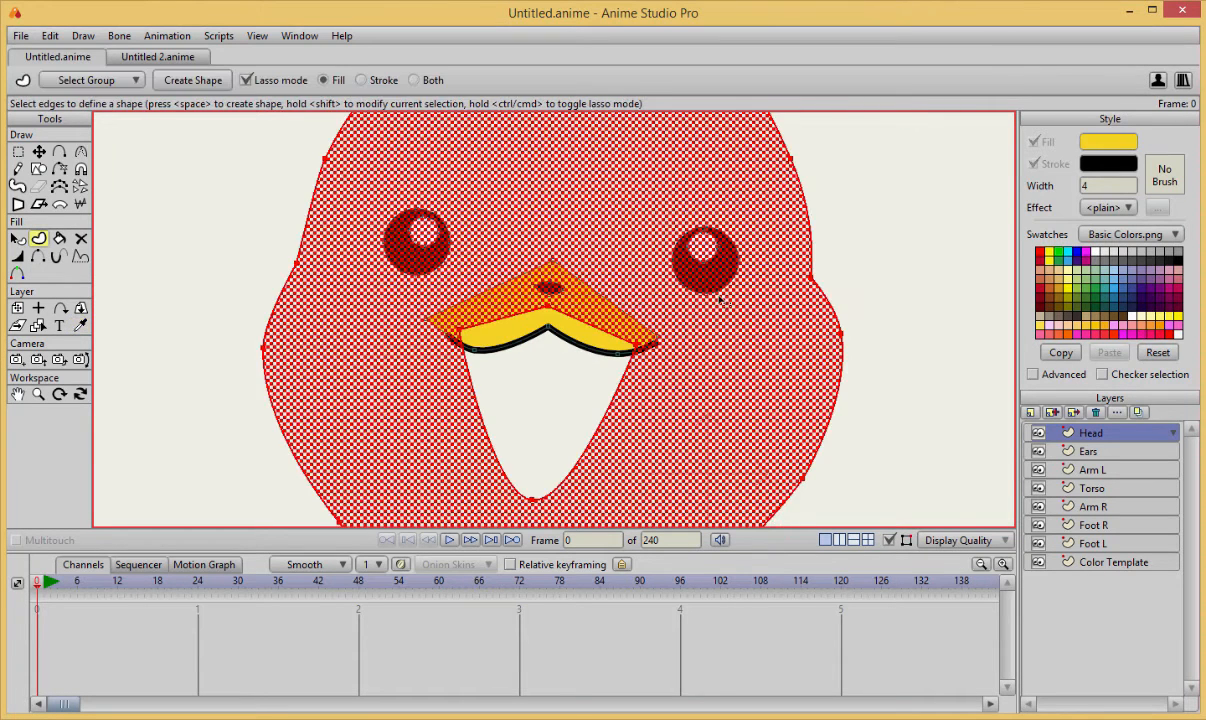
key("space")
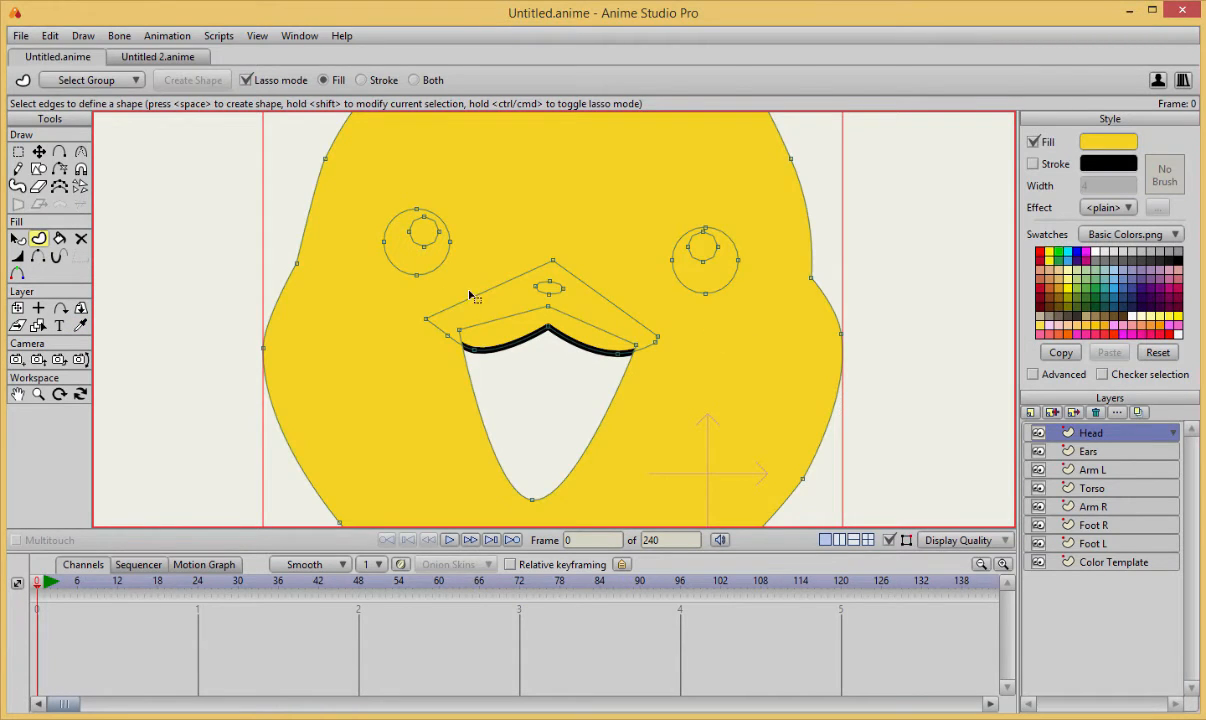
Send the new yellow head shape to the back, behind the eyes, nose and mouth line.
key("t")
left_click(426, 260)
left_click(439, 265)
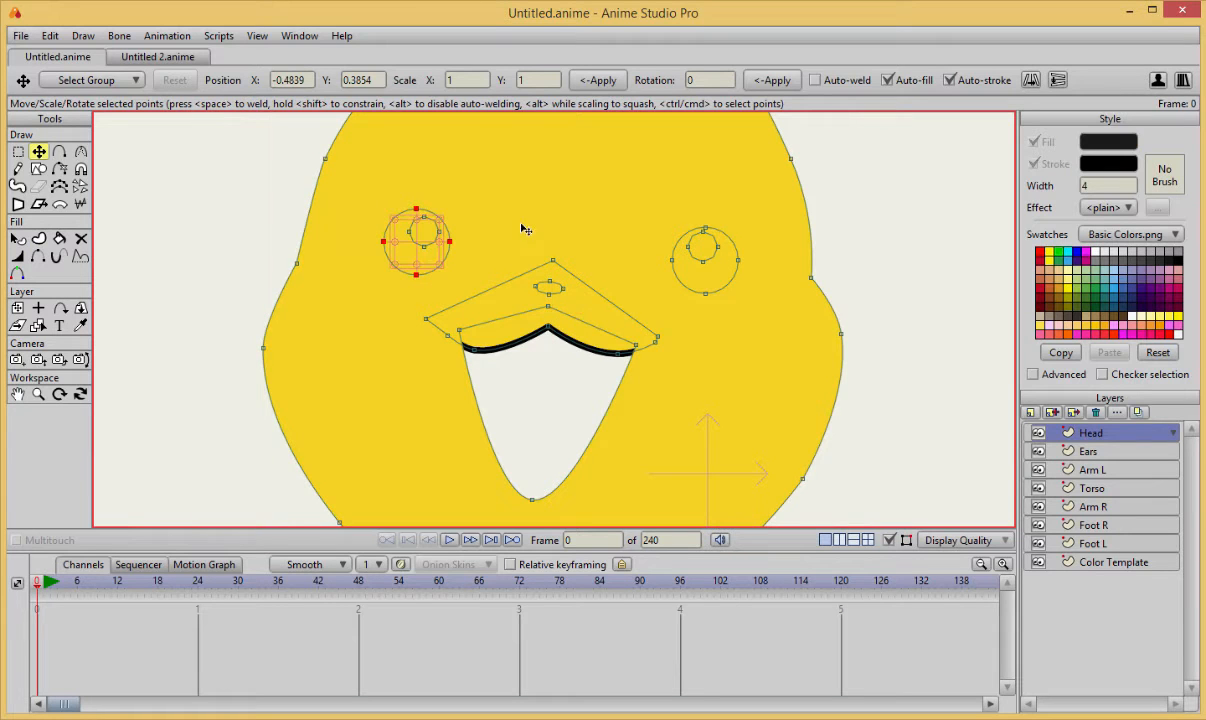
key("q")
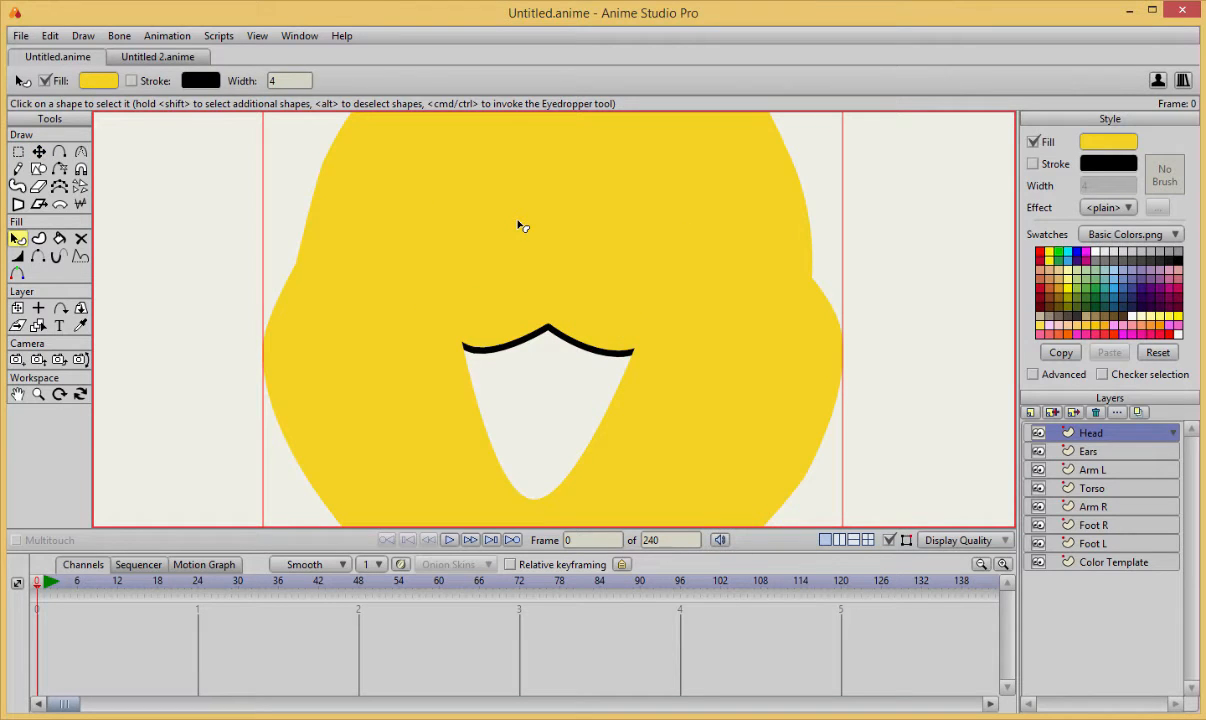
key("shift+Down")
key("t")
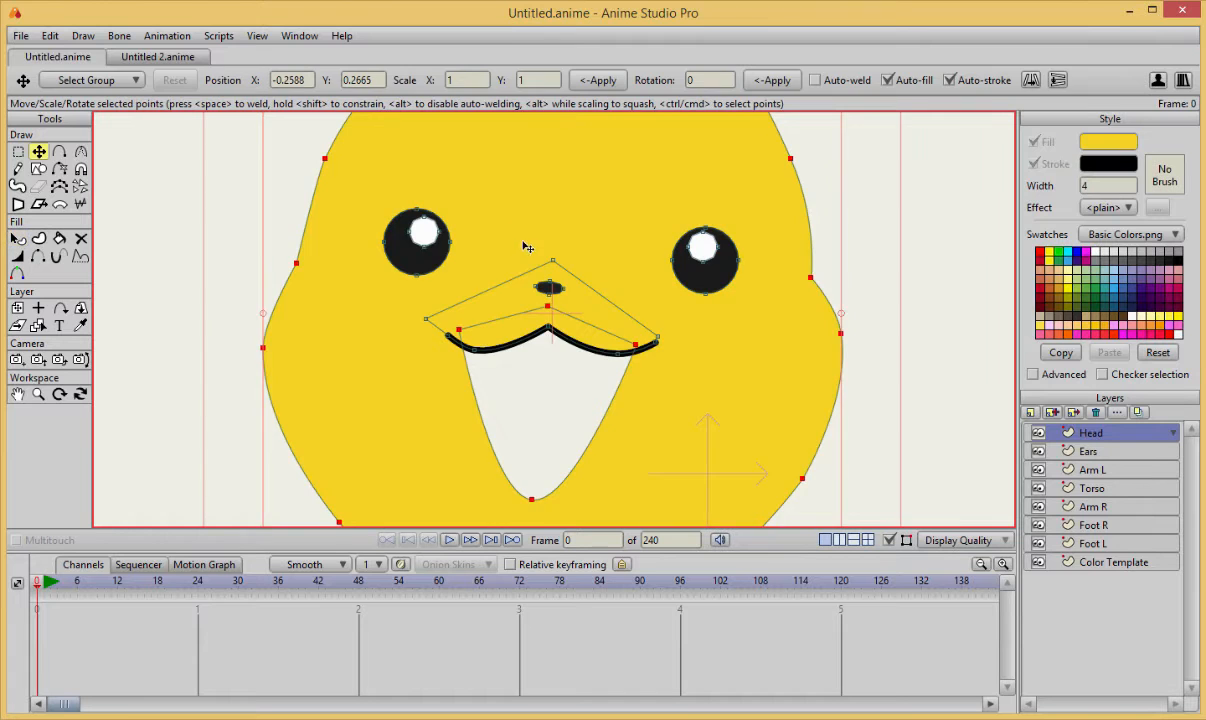
key("Return")
scroll(927, 378, "down", 5)
scroll(926, 374, "up", 4)
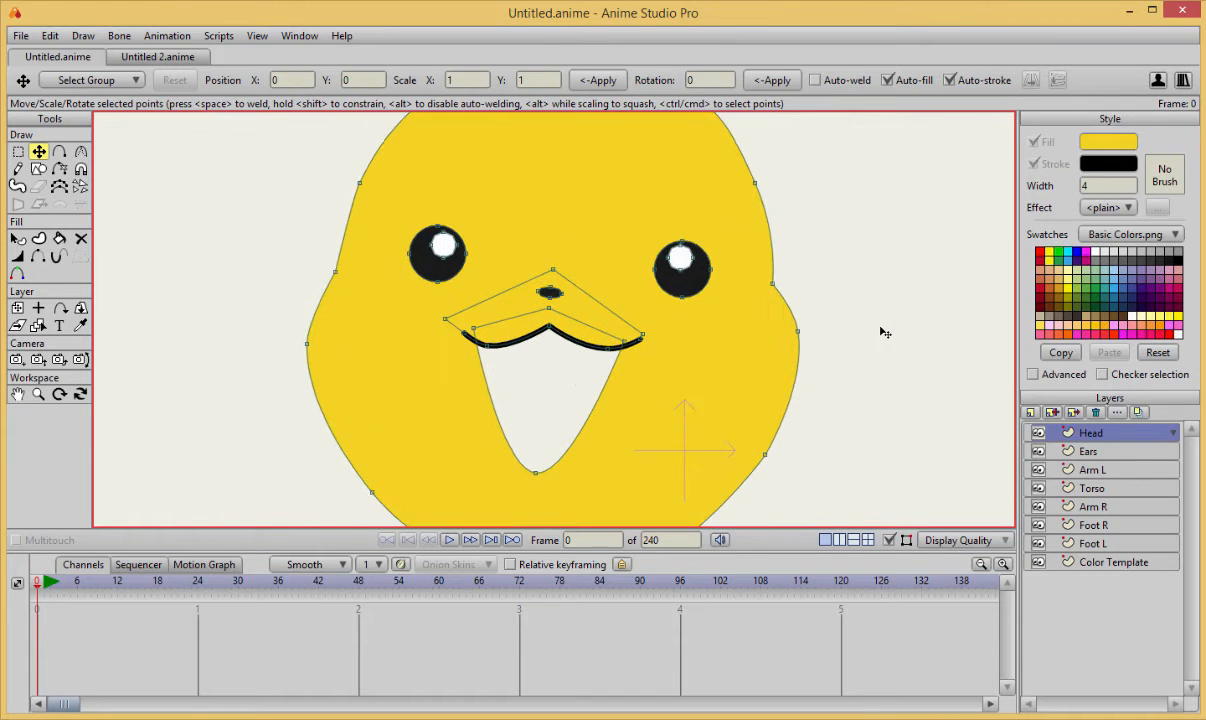
mouse_move(852, 377)
left_mouse_down()
mouse_move(848, 347)
mouse_move(853, 380)
left_mouse_up()
scroll(824, 336, "up", 1)
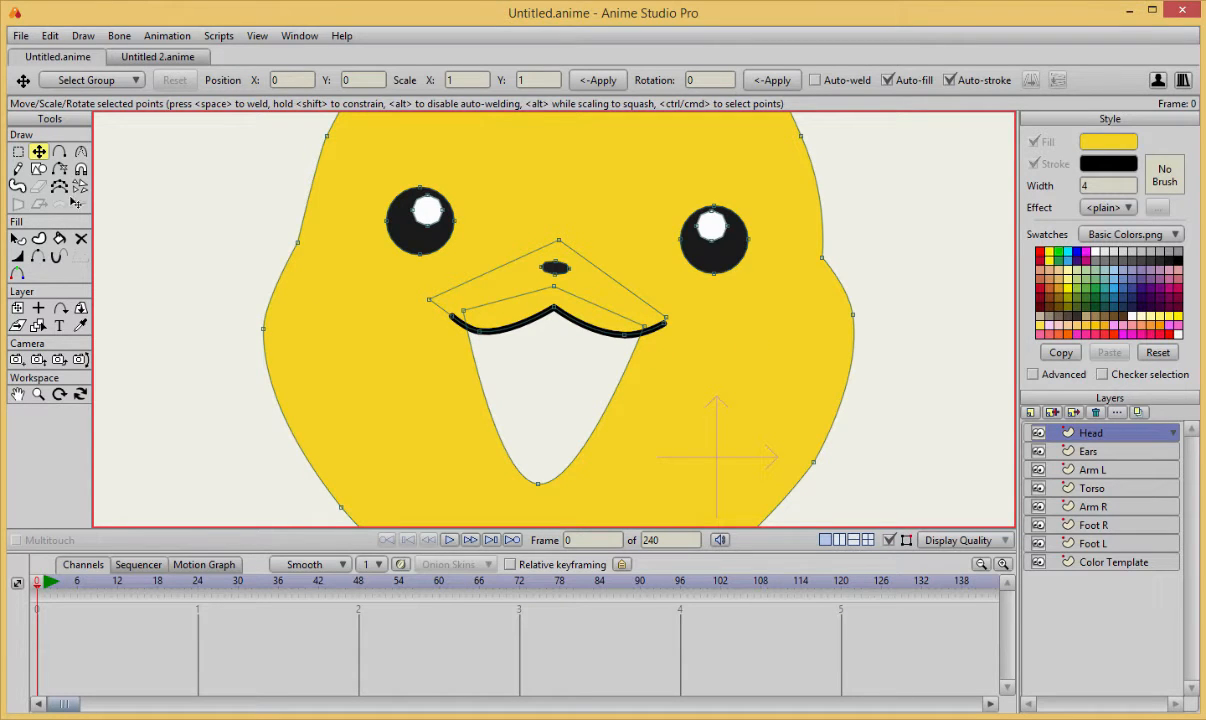
Draw an outline-free oval over the whole mouth opening, filled with the dark red sampled from the colour template.
left_click(38, 168)
scroll(711, 305, "down", 2)
left_click_drag(972, 143, 691, 254)
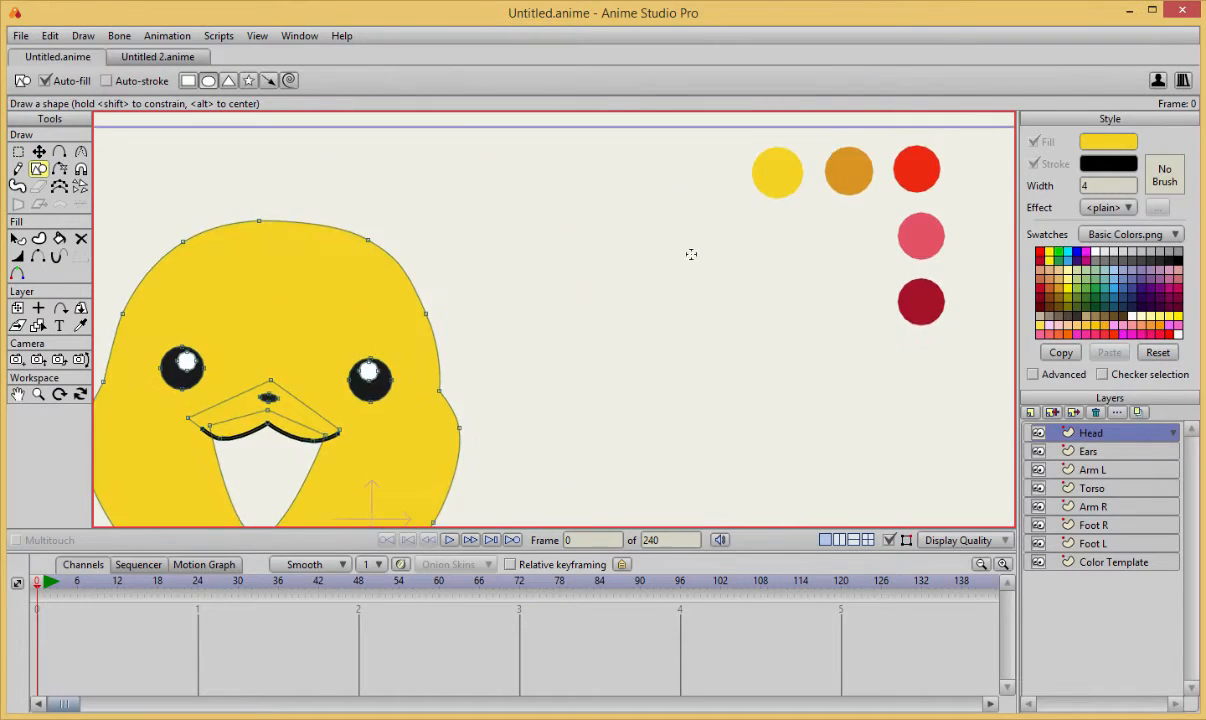
left_click(80, 326)
left_click(929, 317)
left_click_drag(368, 396, 598, 277)
left_click(38, 168)
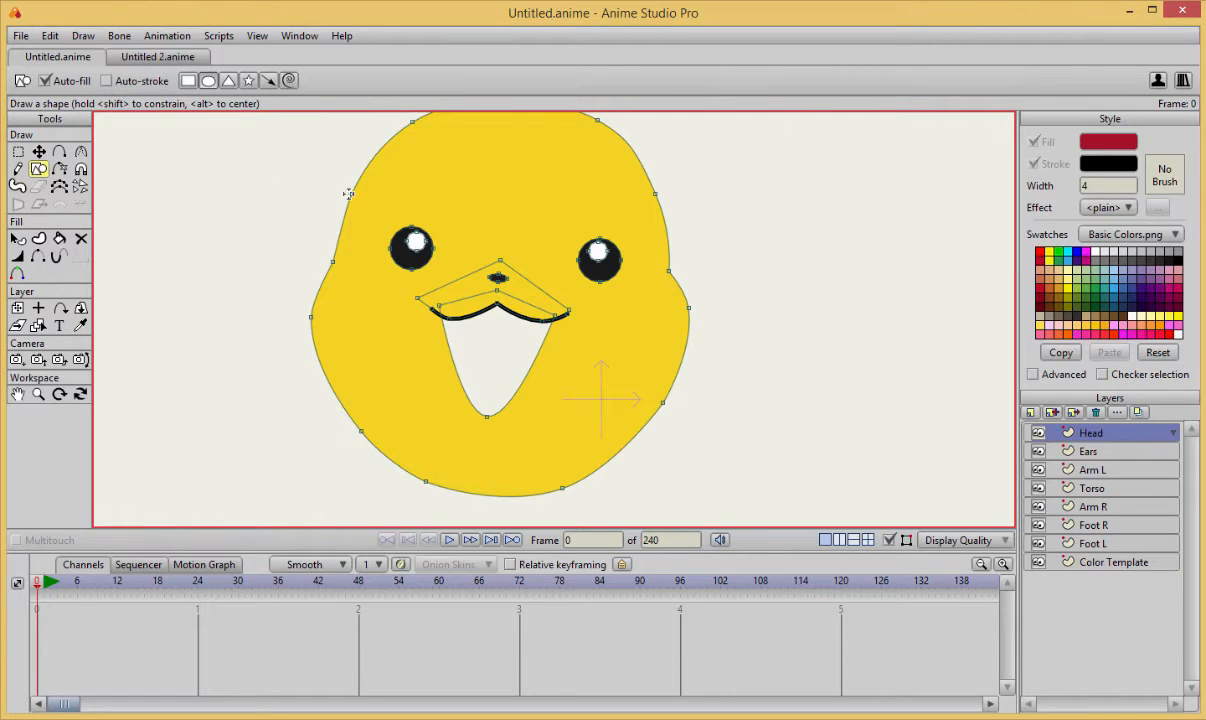
left_click_drag(430, 274, 569, 441)
Lower the dark red oval behind the yellow head shape so it fills only the mouth opening.
key("Down")
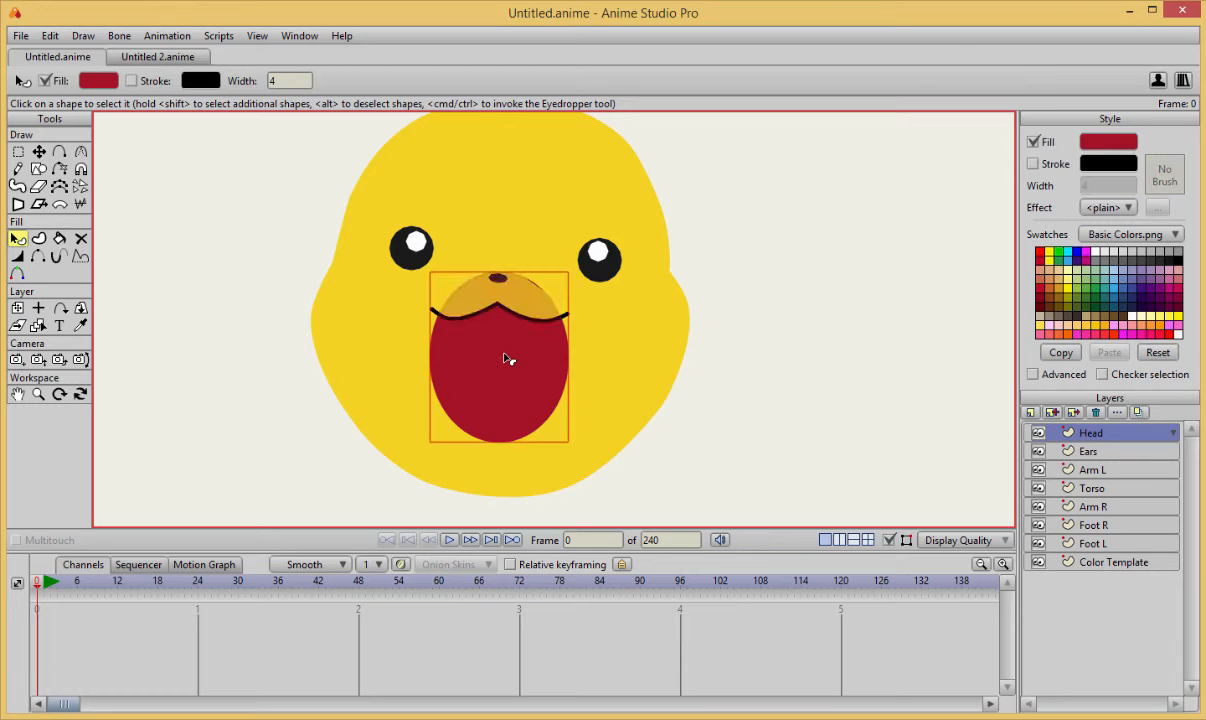
key("Down")
key("t")
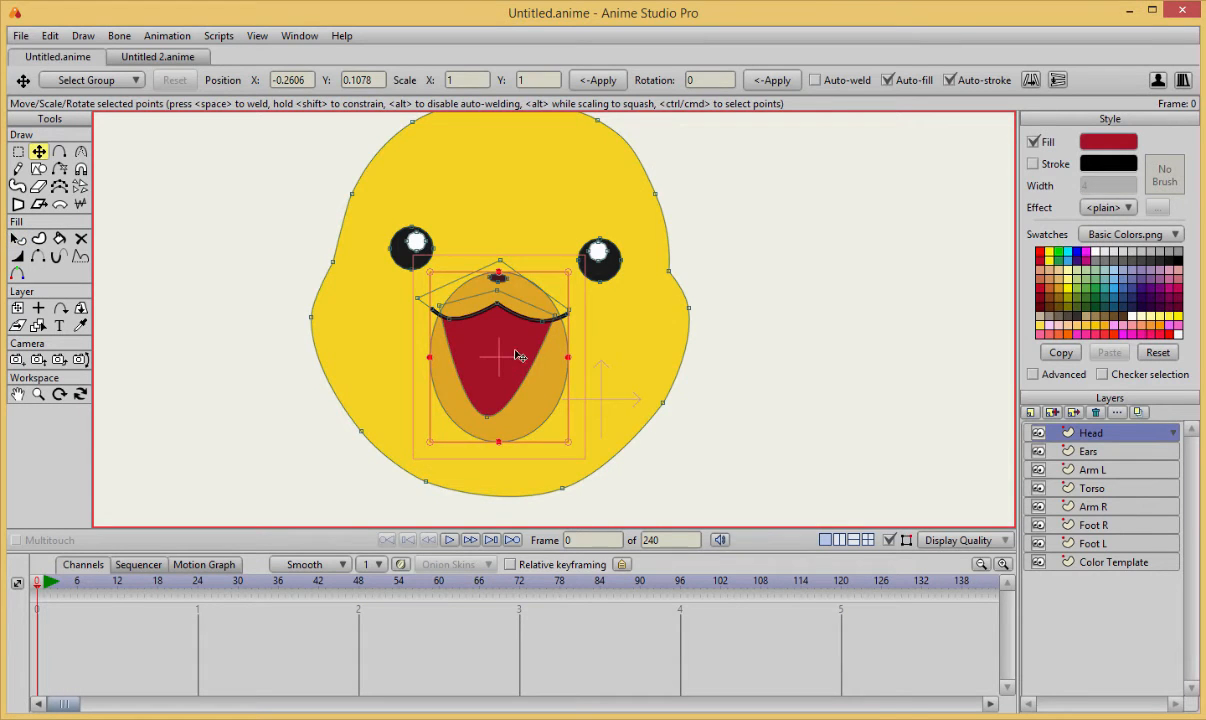
scroll(588, 378, "up", 3)
key("q")
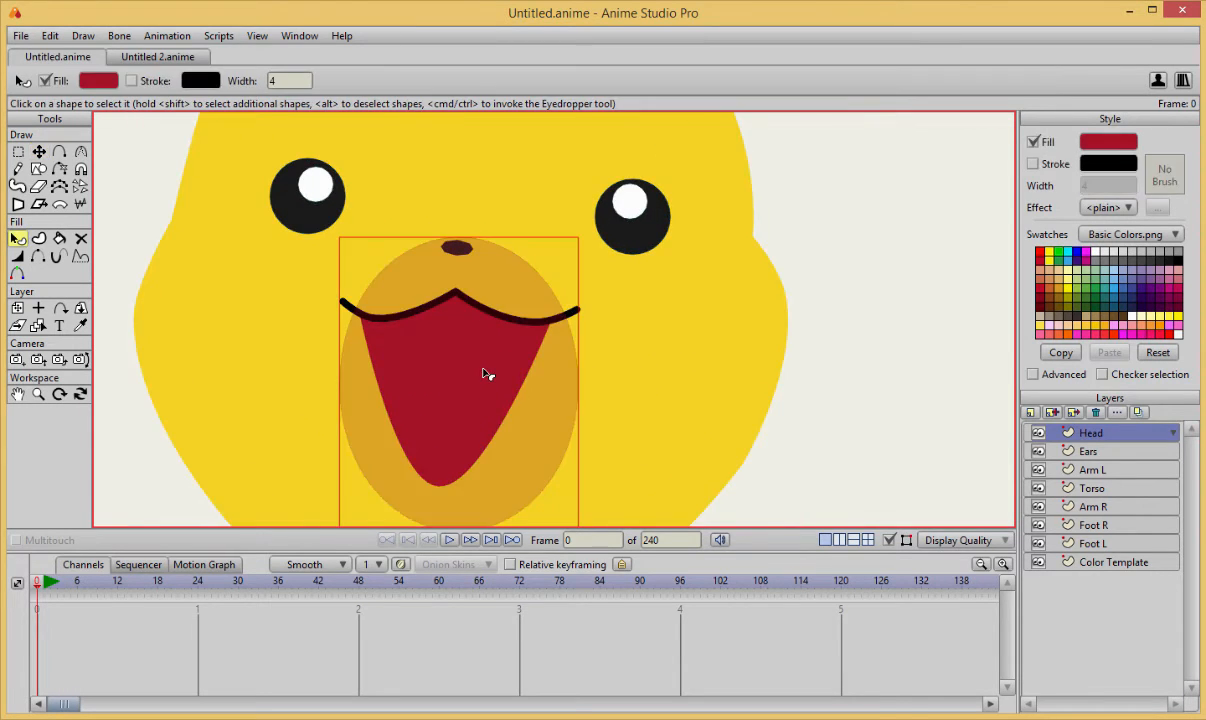
key("t")
left_click(491, 374)
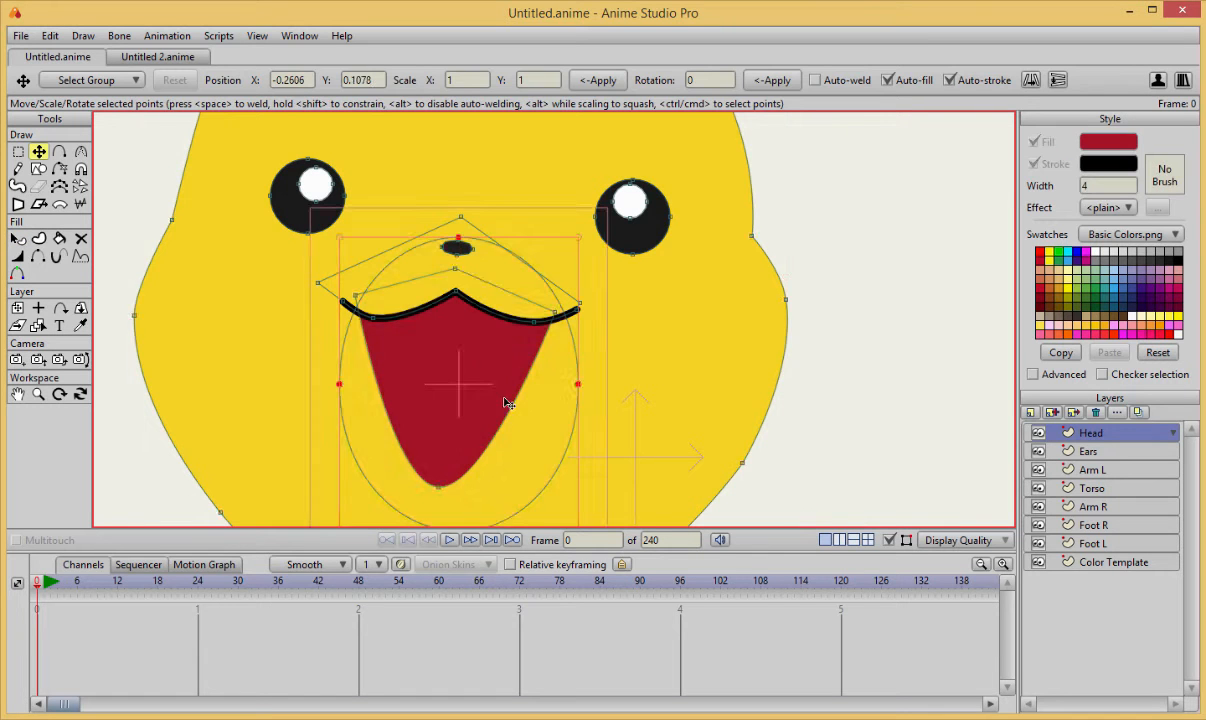
left_click(510, 404)
Turn on the black stroke for the yellow head shape, outlining both the head and the mouth opening.
key("q")
key("t")
left_click_drag(218, 450, 385, 380)
key("u")
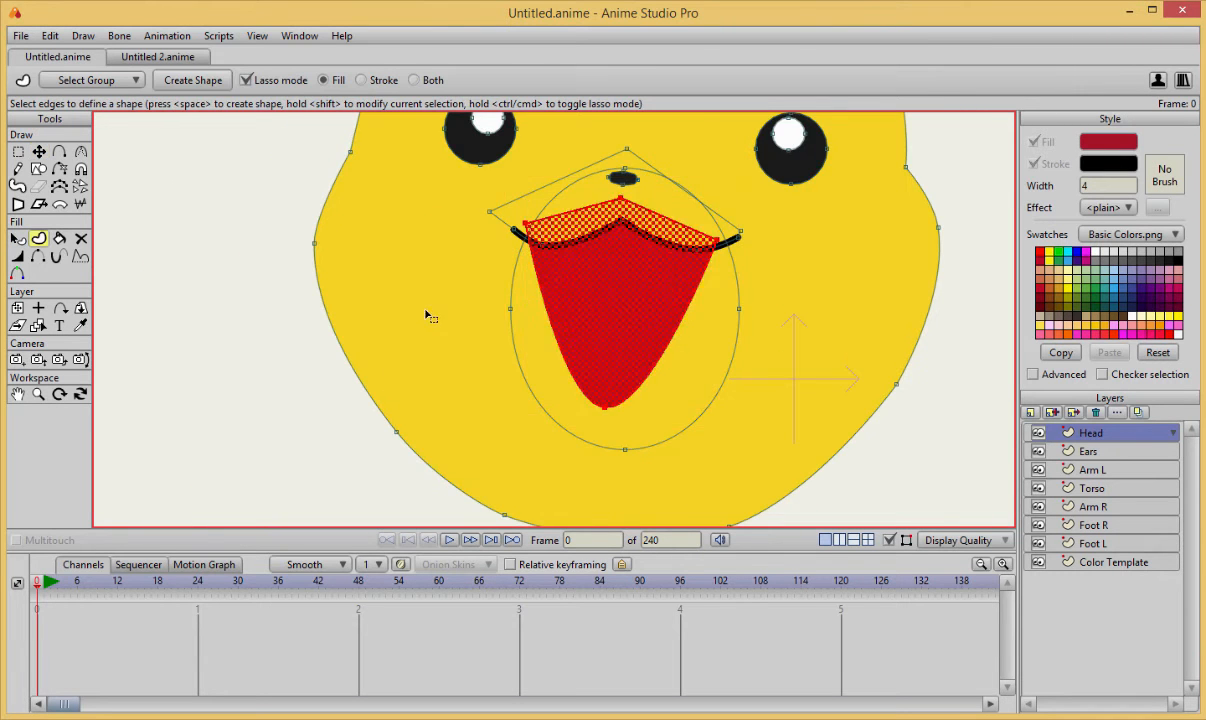
left_click(425, 313, "shift")
scroll(703, 243, "down", 3)
key("space")
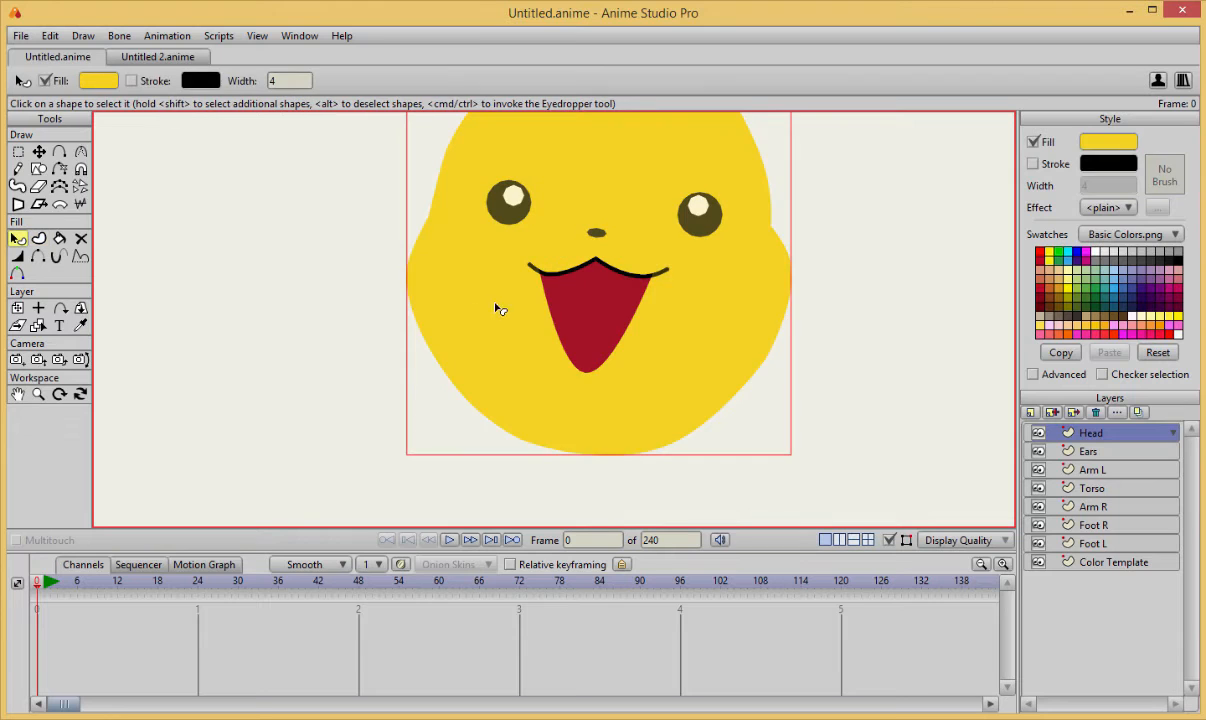
left_click(1033, 164)
left_click(810, 399)
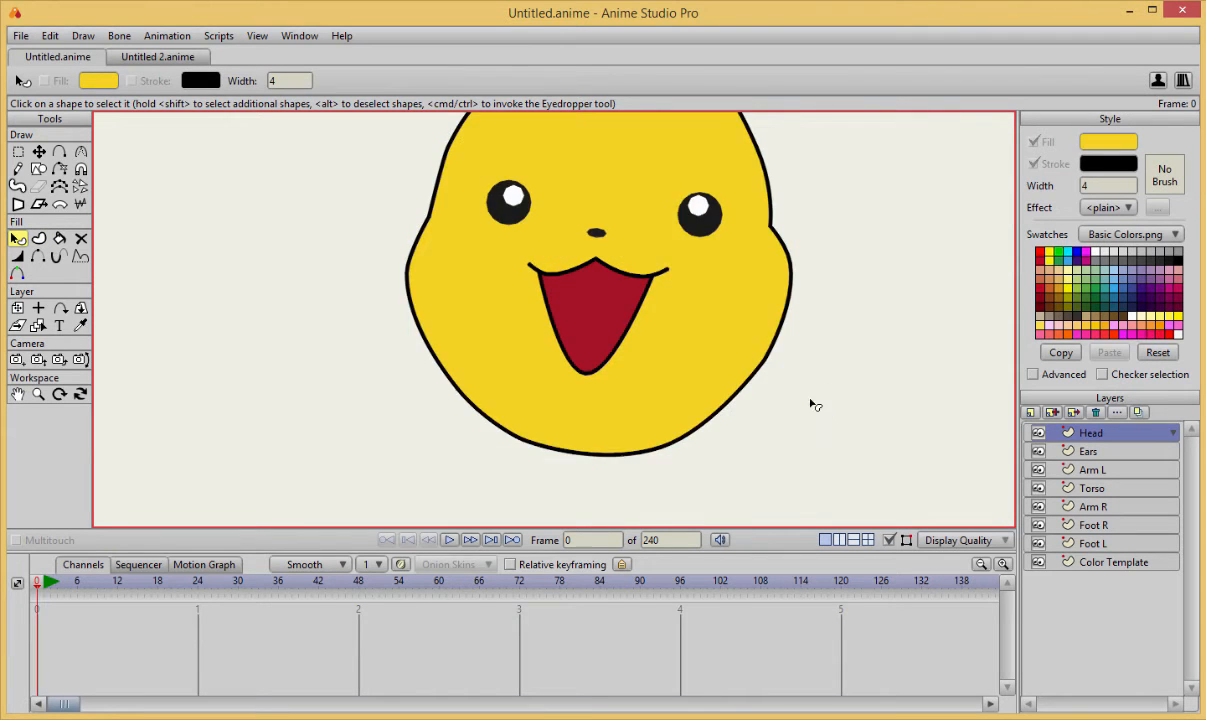
scroll(836, 318, "down", 3)
scroll(837, 315, "up", 4)
scroll(800, 330, "up", 3)
scroll(772, 270, "down", 2)
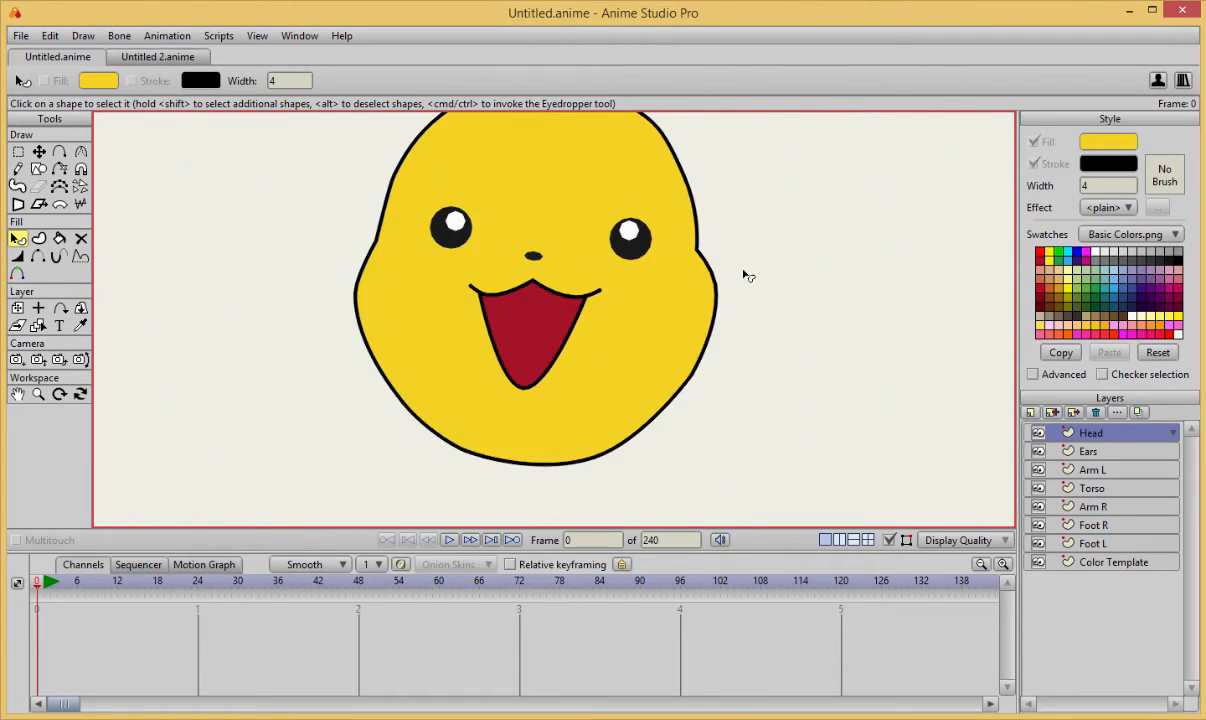
scroll(720, 290, "up", 1)
scroll(680, 312, "up", 1)
left_click_drag(644, 270, 642, 233)
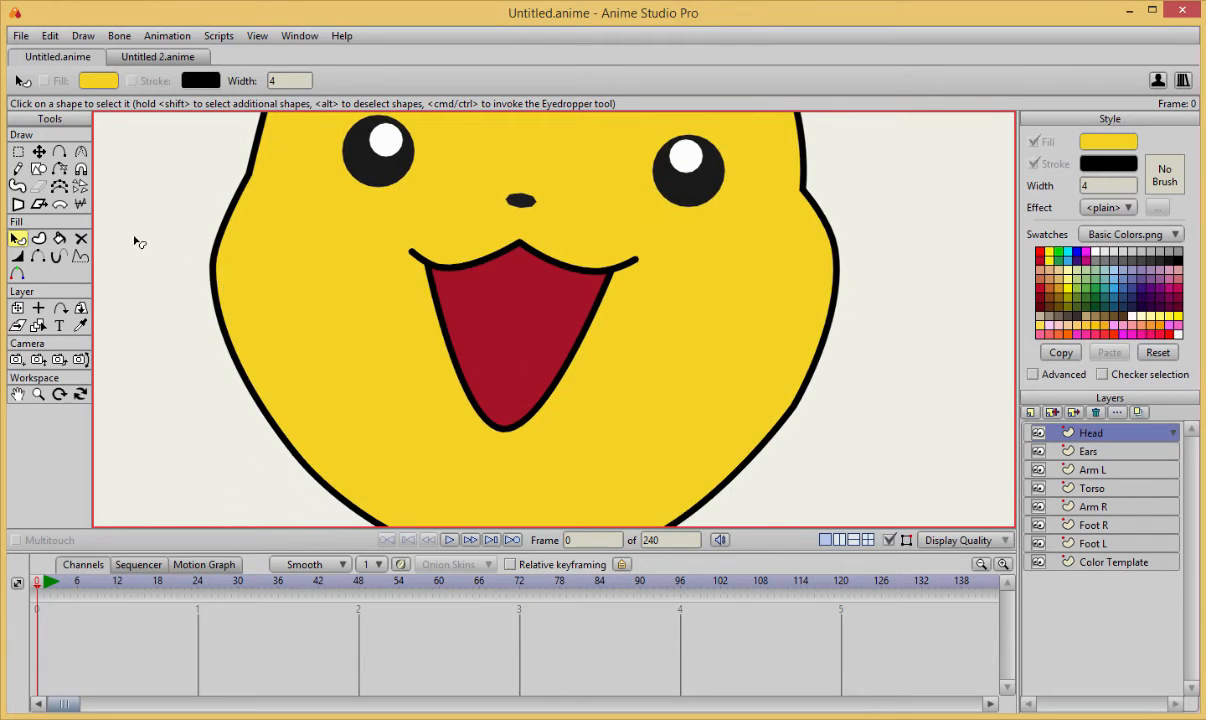
key("t")
left_click(38, 169)
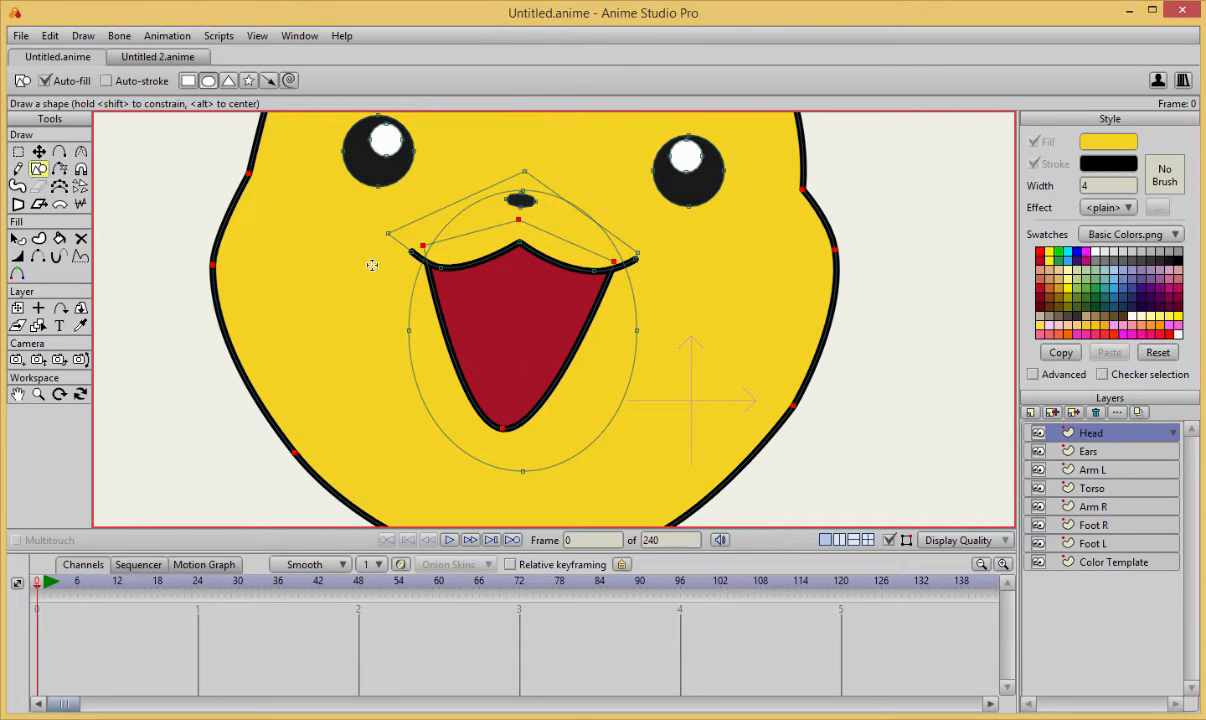
left_click_drag(420, 334, 526, 292)
key("ctrl+z")
Draw a closed four-point shape over the lower half of the mouth opening as the tongue.
key("a")
mouse_move(425, 344)
left_mouse_down()
mouse_move(511, 302)
mouse_move(591, 367)
mouse_move(610, 366)
mouse_move(504, 461)
left_mouse_up()
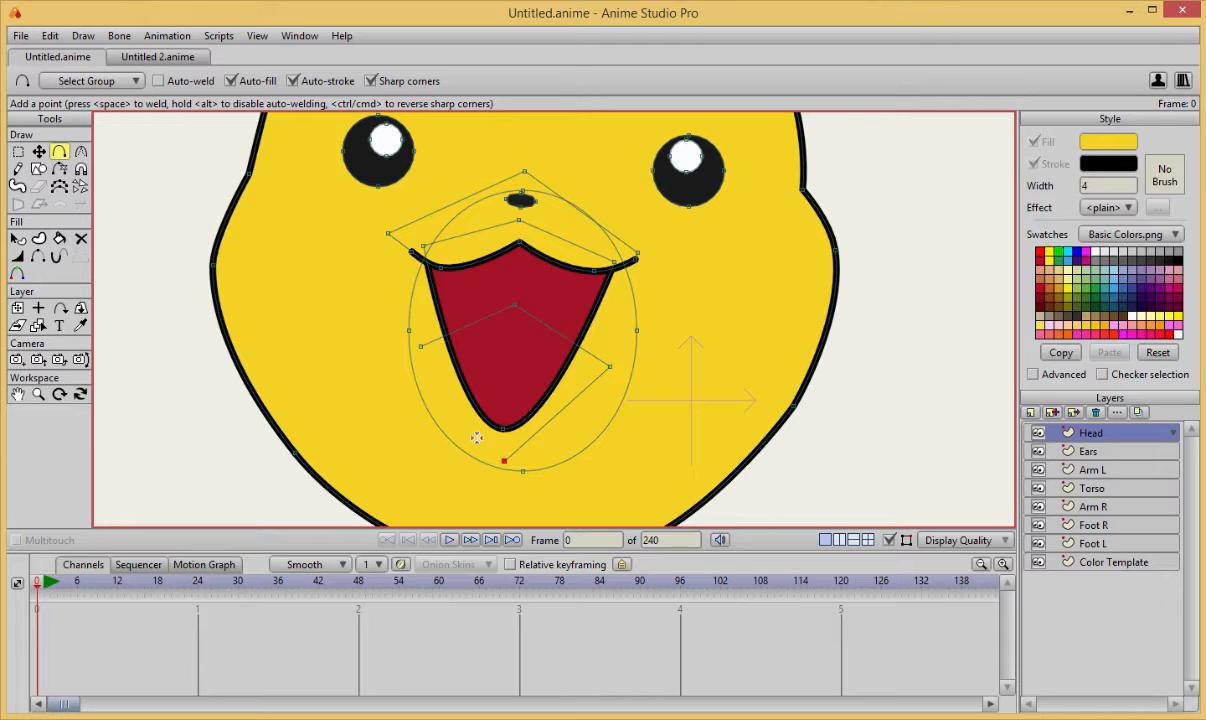
left_click(420, 345)
key("q")
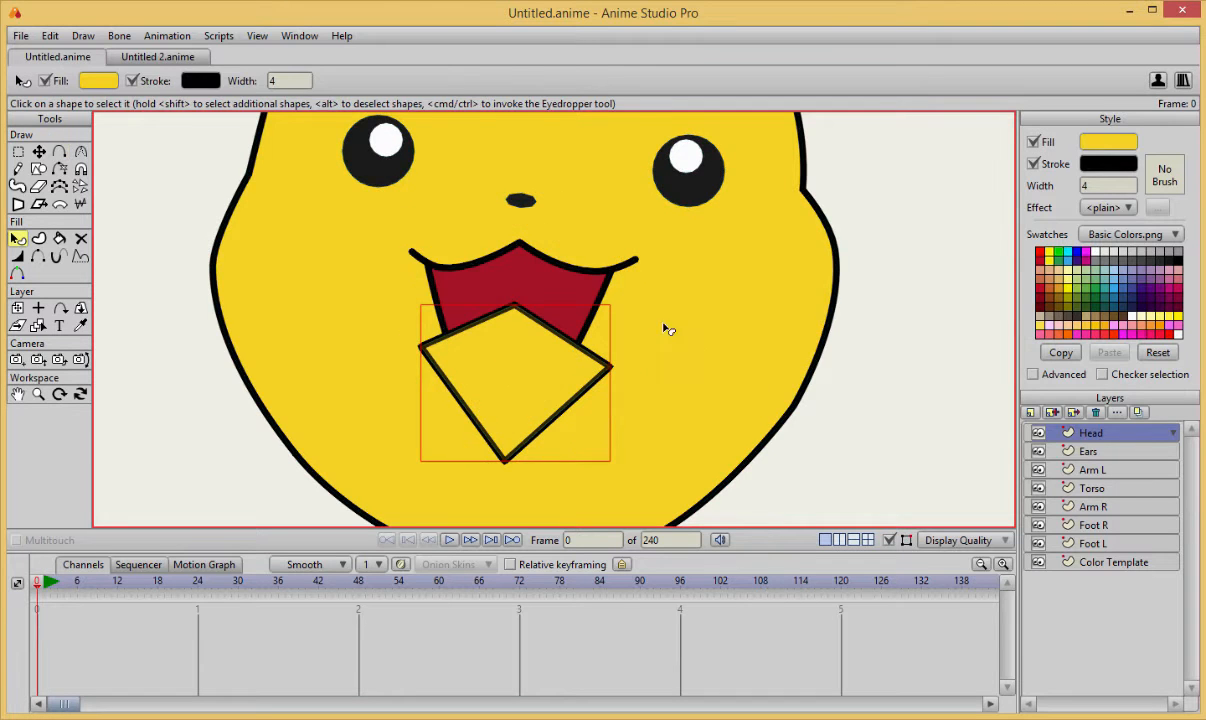
Fill the tongue shape with the pink sampled from the colour template.
scroll(667, 318, "down", 3)
left_click_drag(683, 291, 539, 367)
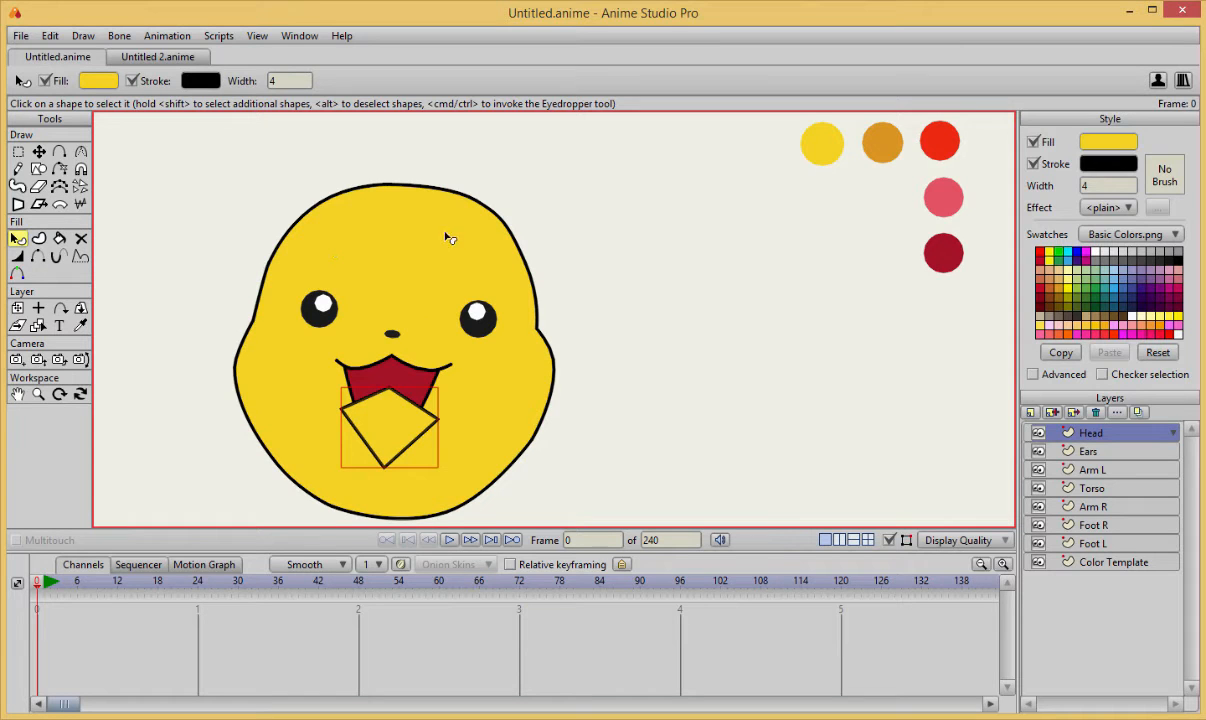
left_click(692, 360)
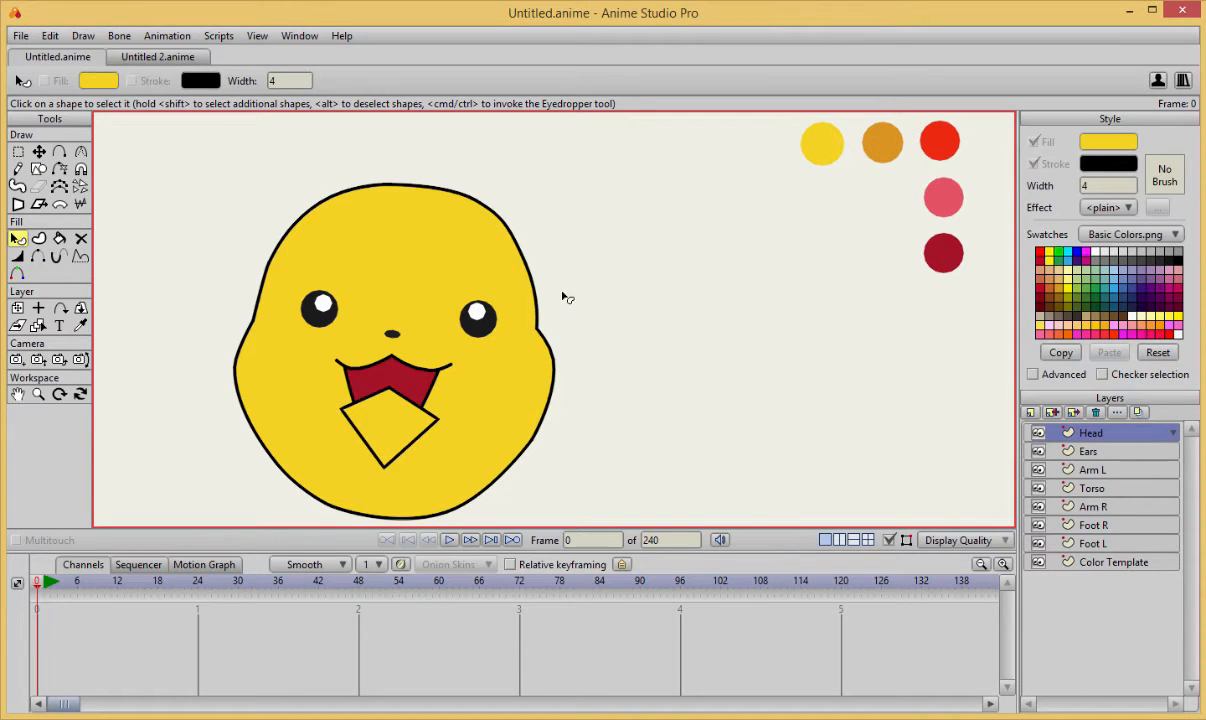
left_click(387, 418)
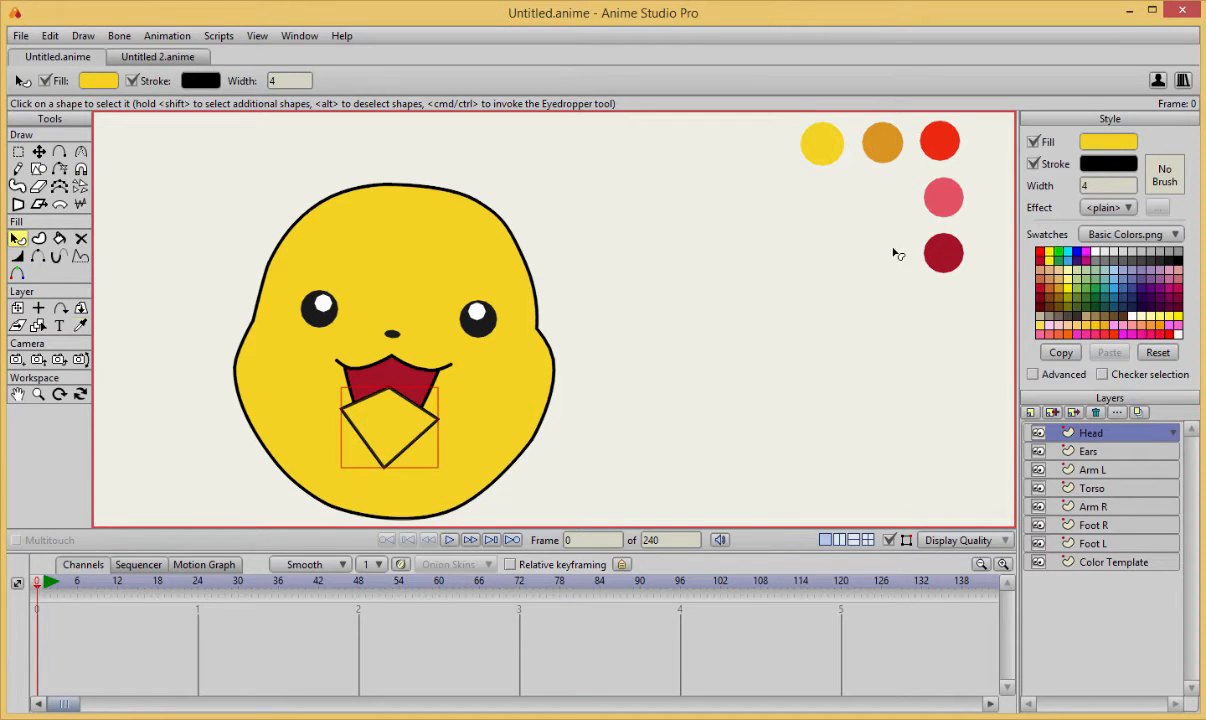
key("i")
left_click(948, 198)
scroll(600, 342, "up", 2)
scroll(543, 338, "up", 3)
left_click_drag(436, 446, 741, 209)
Lower the pink tongue shape behind the yellow head but keep it in front of the dark red oval.
key("t")
key("q")
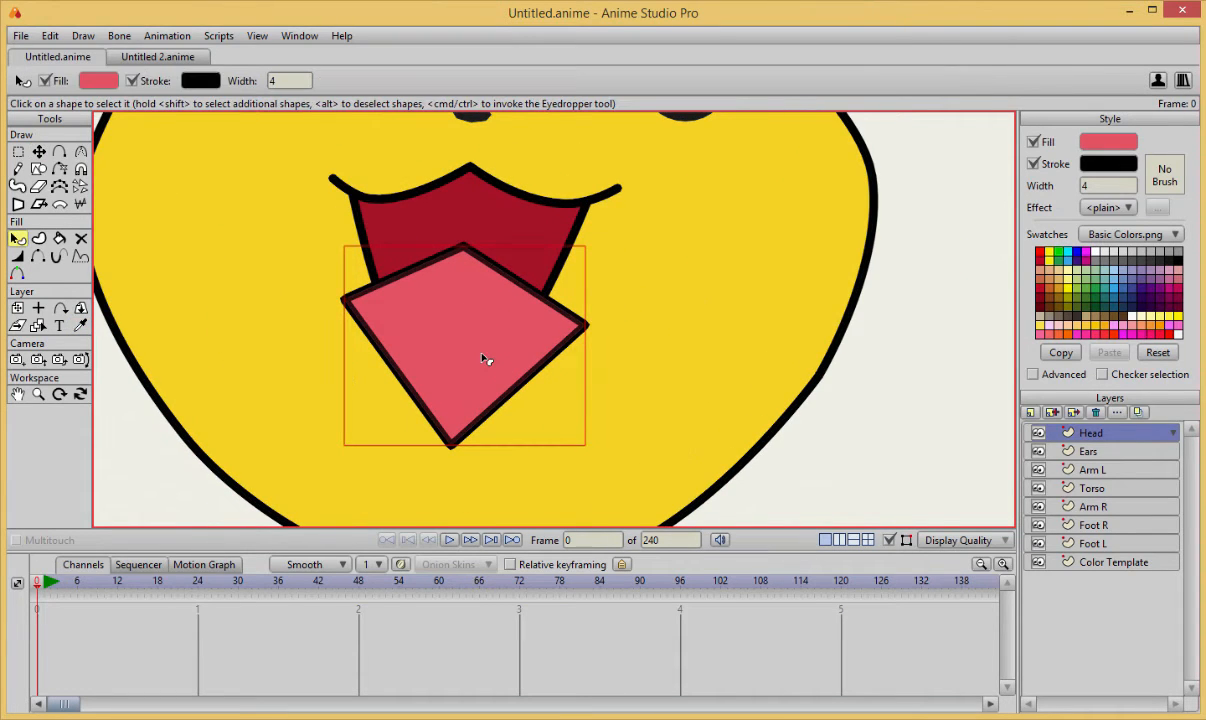
key("Down")
key("Up")
key("Up")
key("Down")
key("t")
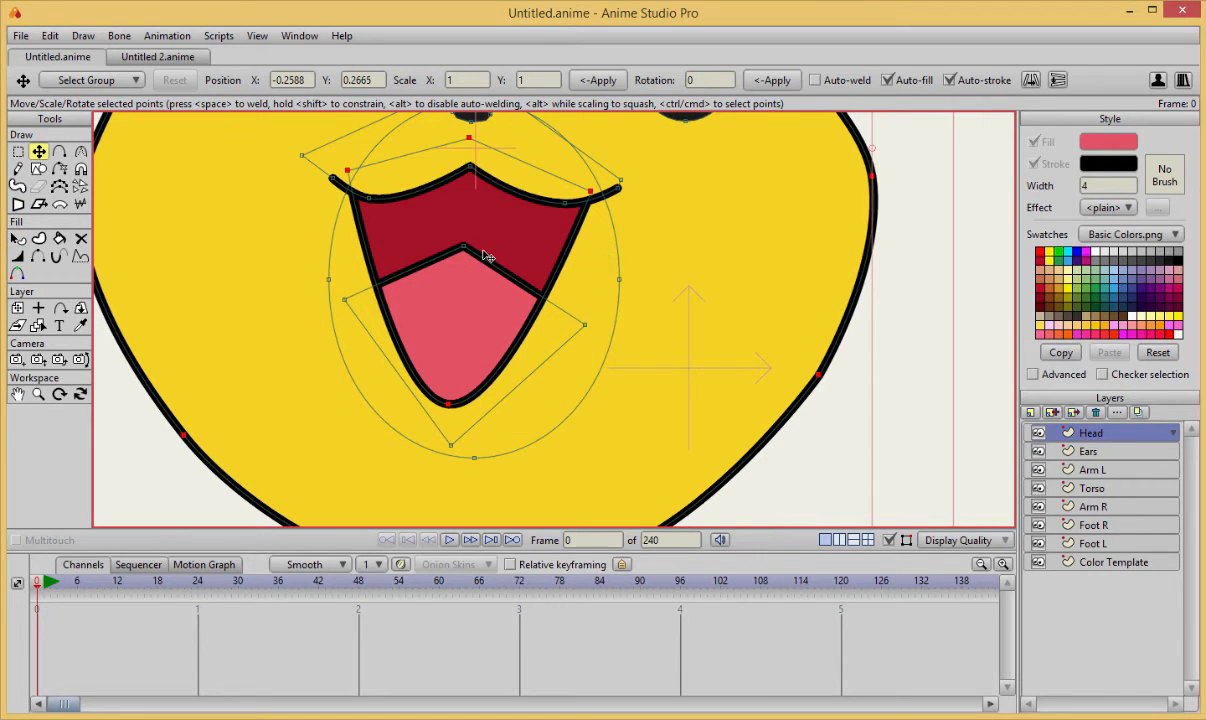
Round the tongue's top point with the Curvature tool to about 0.56.
key("c")
left_click_drag(439, 242, 563, 280)
key("ctrl+z")
left_click(500, 269)
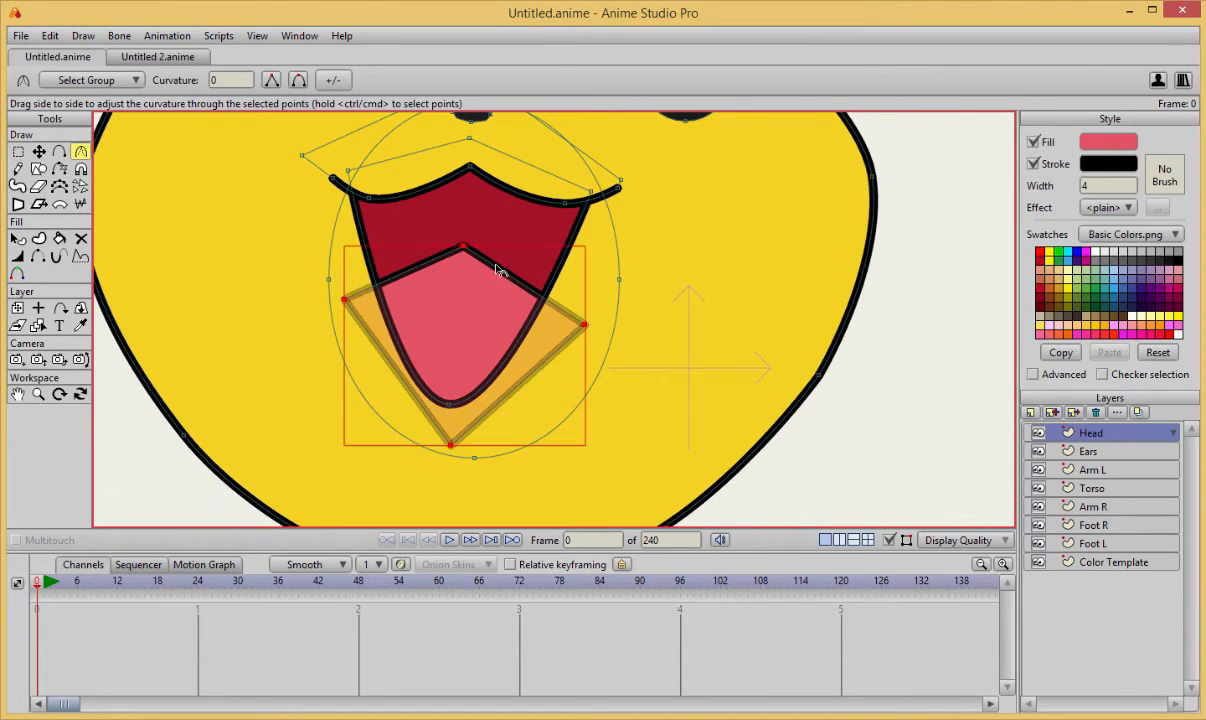
key("t")
left_click(465, 247)
key("c")
left_click_drag(497, 250, 533, 283)
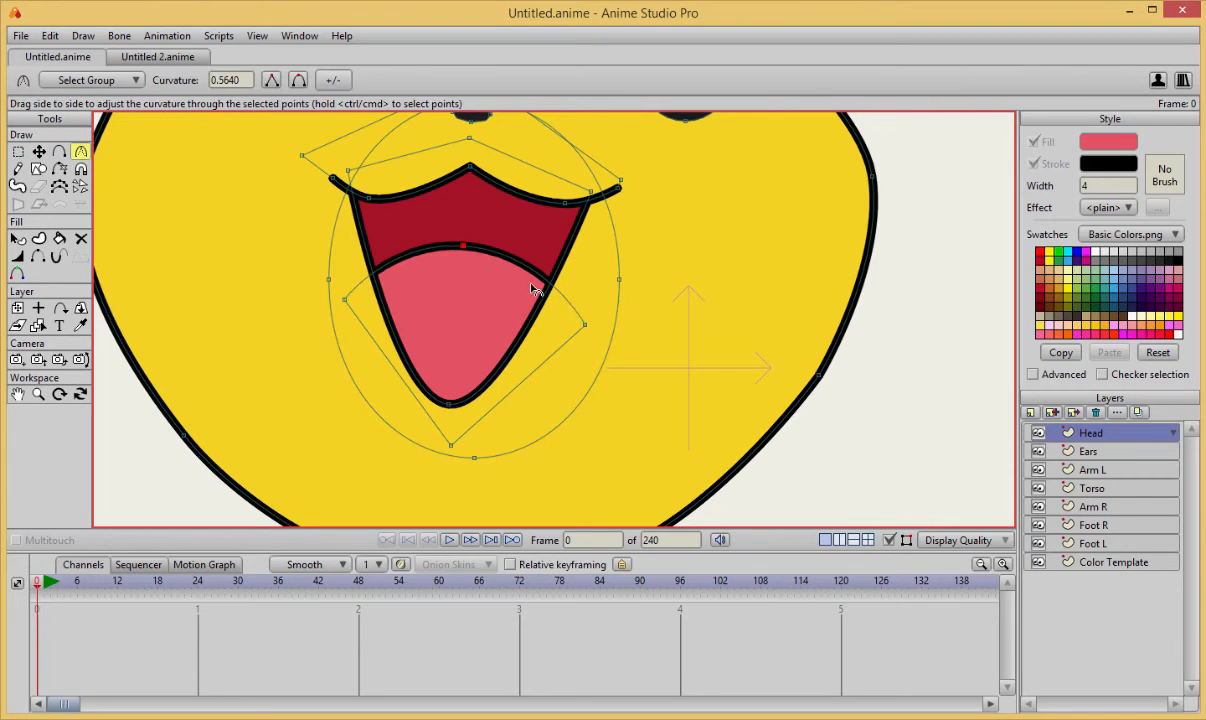
Move the tongue higher in the mouth, then pull its bottom point below the opening and round it to about 0.21 curvature.
key("t")
left_click_drag(453, 314, 453, 278)
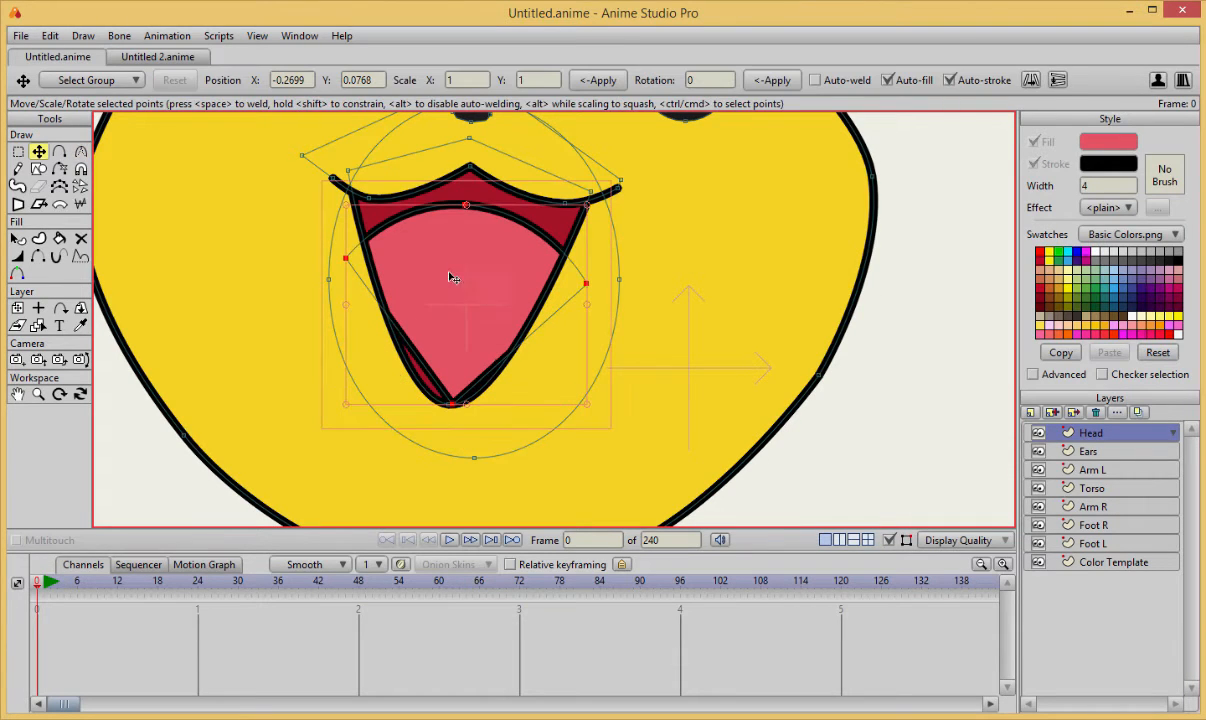
left_click(453, 405)
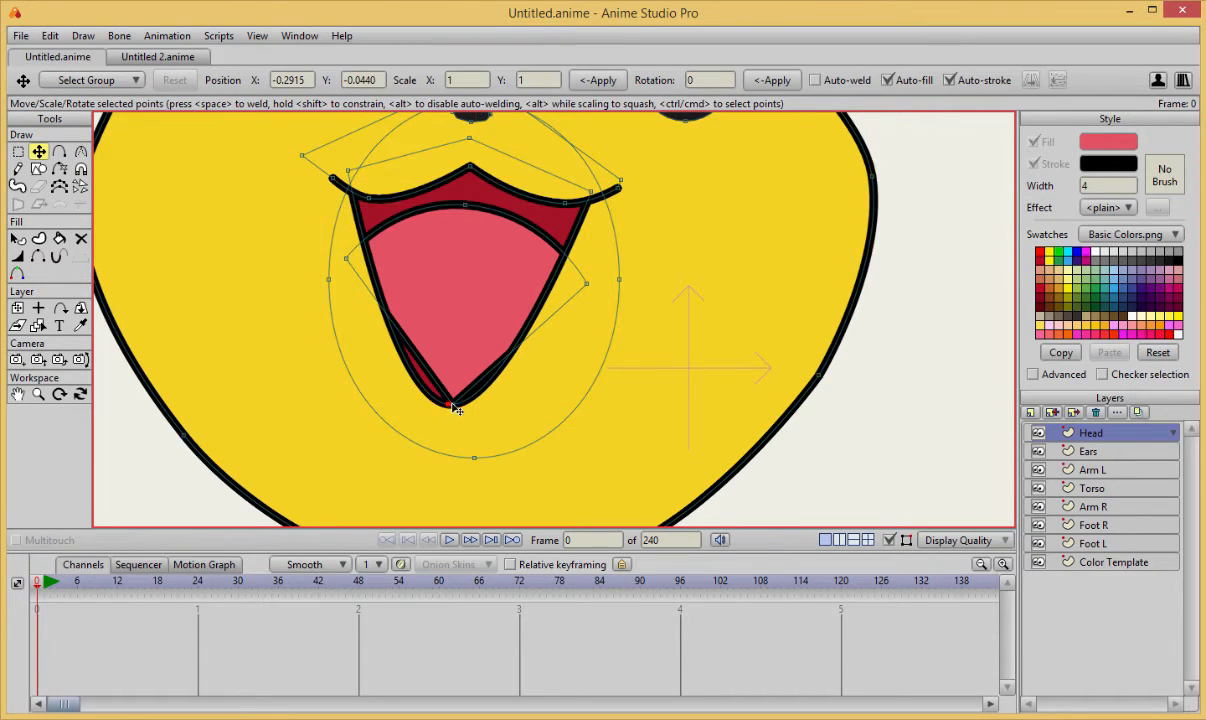
left_click_drag(459, 410, 547, 408)
key("c")
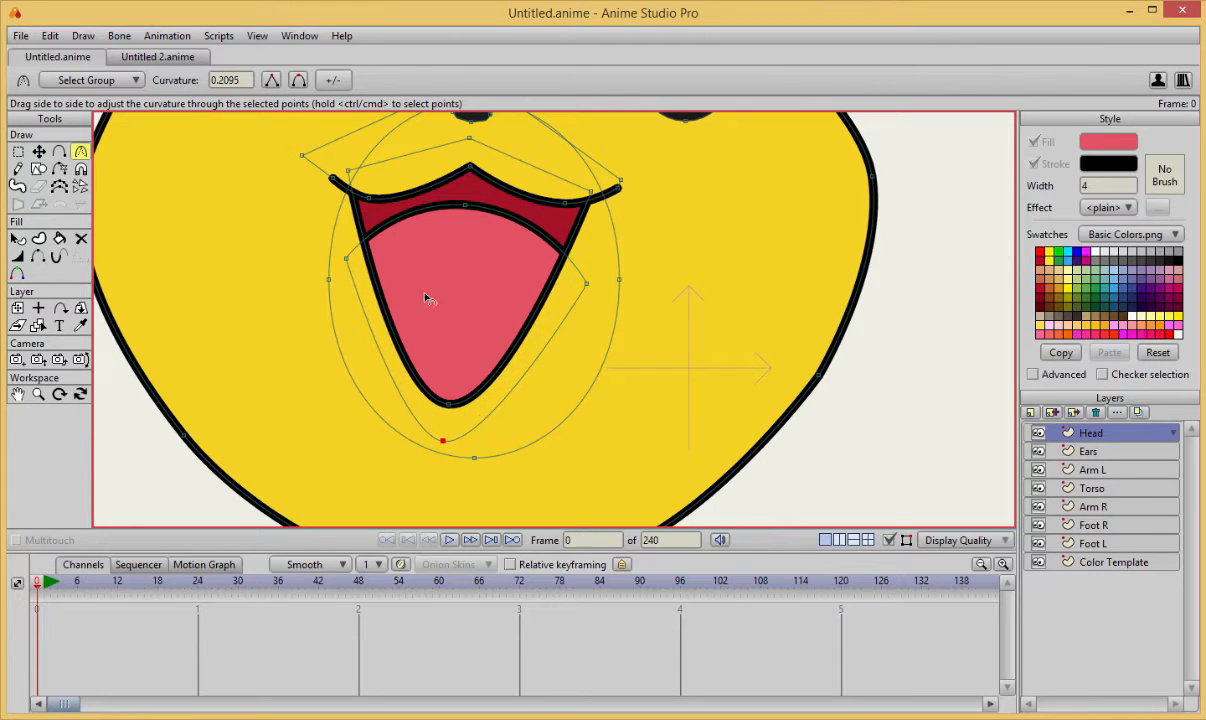
Adjust the points along the bottom of the yellow head outline to reshape the chin.
scroll(697, 264, "down", 2)
left_click_drag(720, 170, 738, 242)
scroll(738, 242, "down", 1)
key("t")
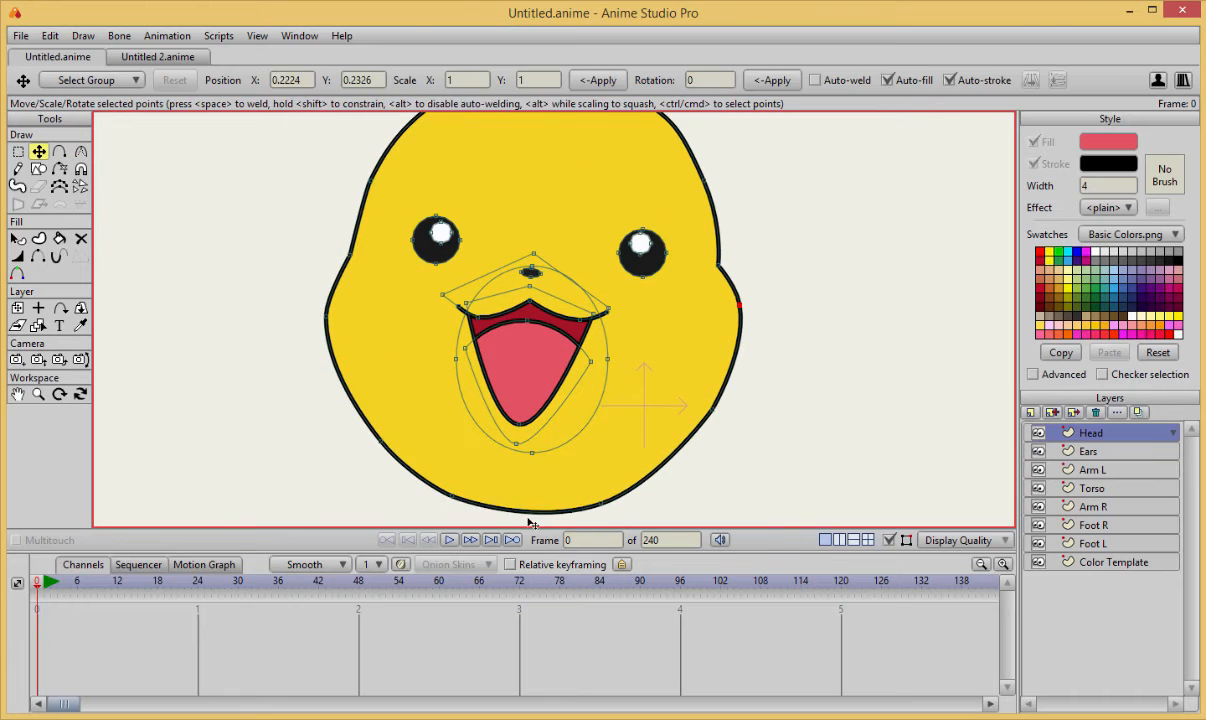
left_click(530, 515)
mouse_move(530, 515)
left_mouse_down()
mouse_move(463, 511)
mouse_move(600, 511)
mouse_move(616, 458)
mouse_move(647, 482)
mouse_move(506, 511)
mouse_move(545, 503)
left_mouse_up()
key("c")
key("t")
scroll(762, 393, "down", 3)
scroll(649, 345, "up", 5)
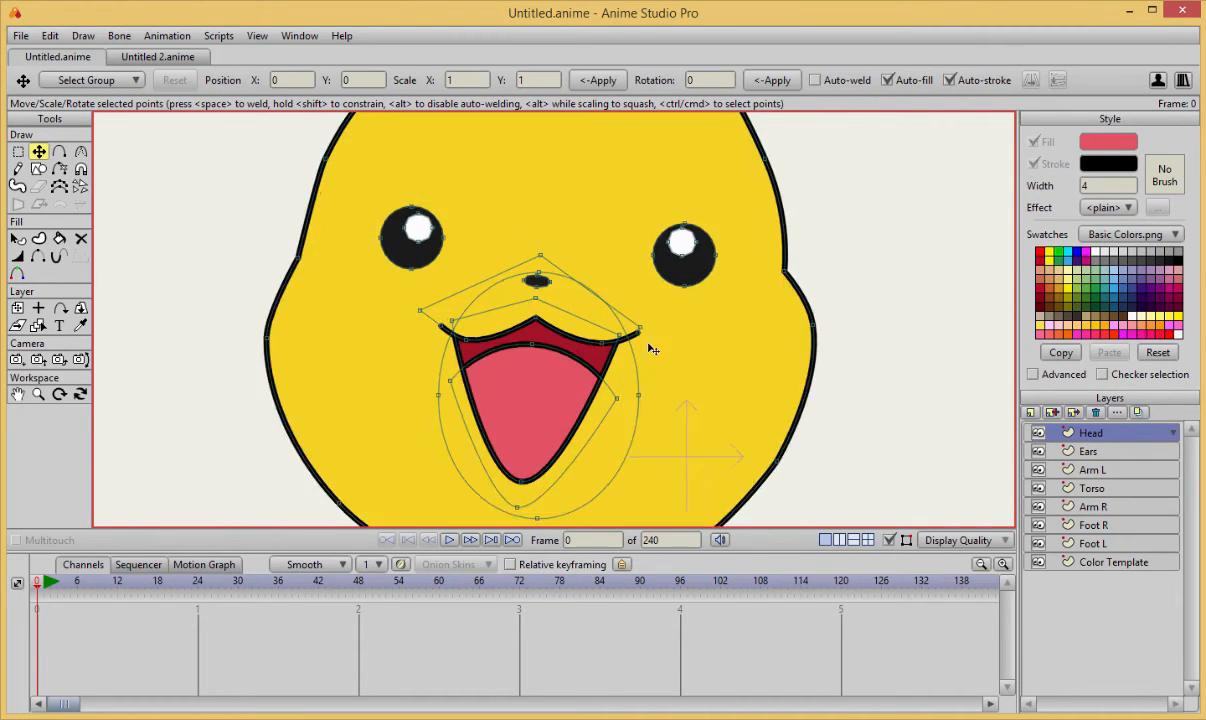
left_click(533, 455)
left_click(674, 390)
scroll(674, 390, "up", 1)
left_click(640, 332)
left_click(608, 325)
scroll(608, 325, "up", 1)
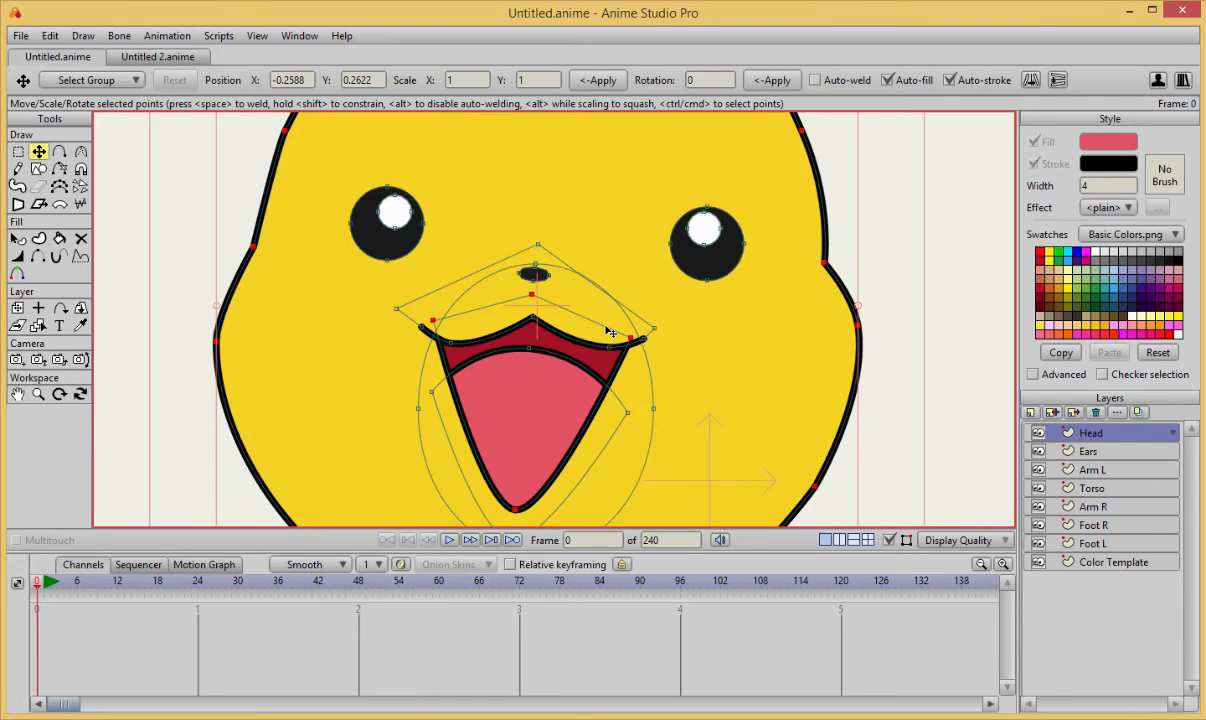
Reshape the black nose by moving its left and right points inward and slightly upward.
key("q")
scroll(501, 301, "up", 1)
scroll(534, 372, "up", 1)
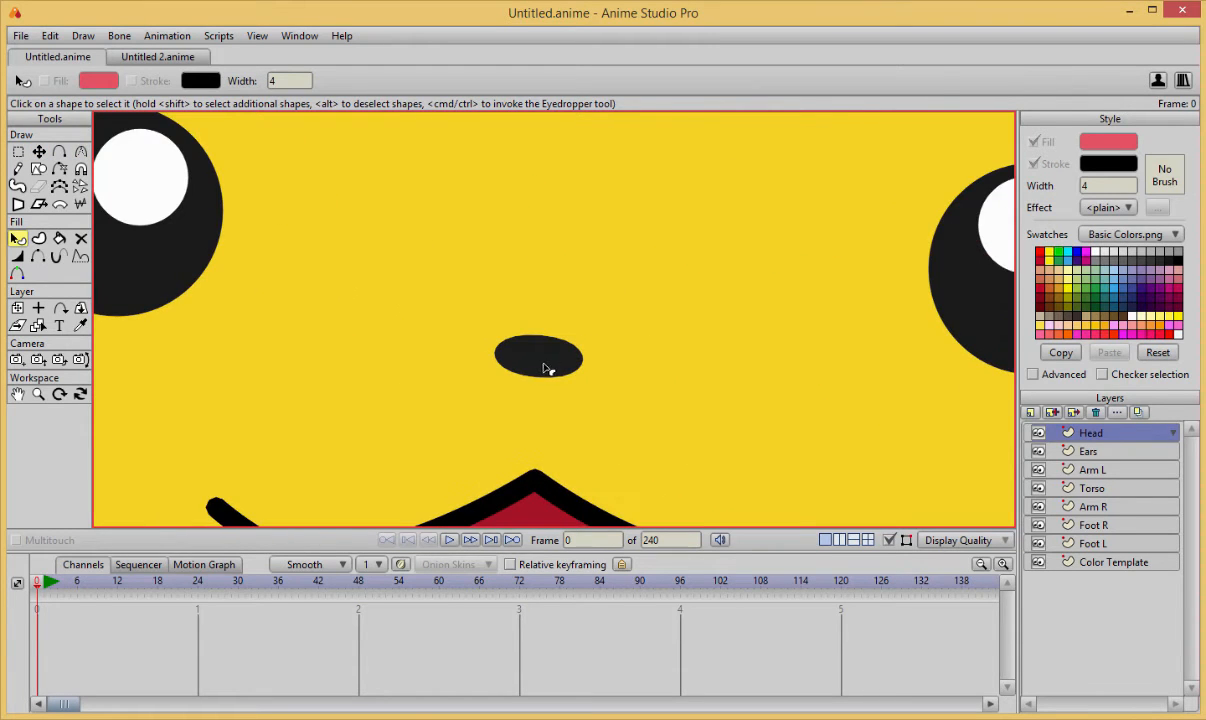
scroll(545, 368, "up", 1)
key("g")
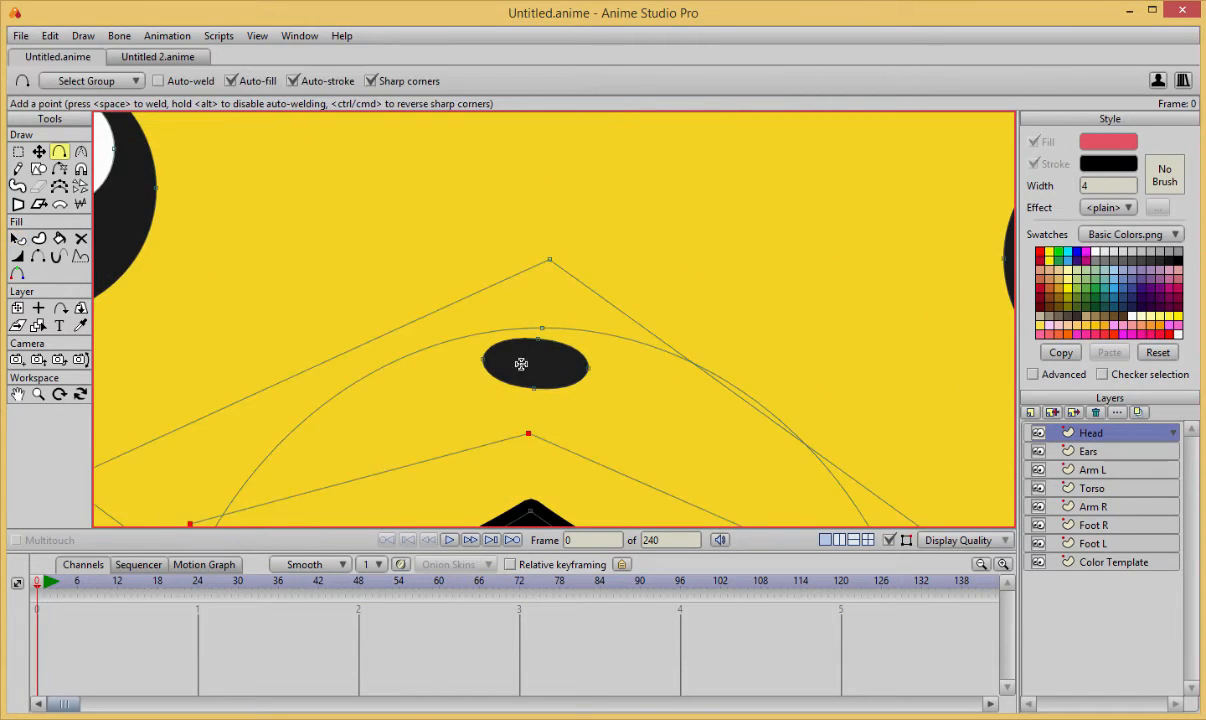
key("t")
key("ctrl+z")
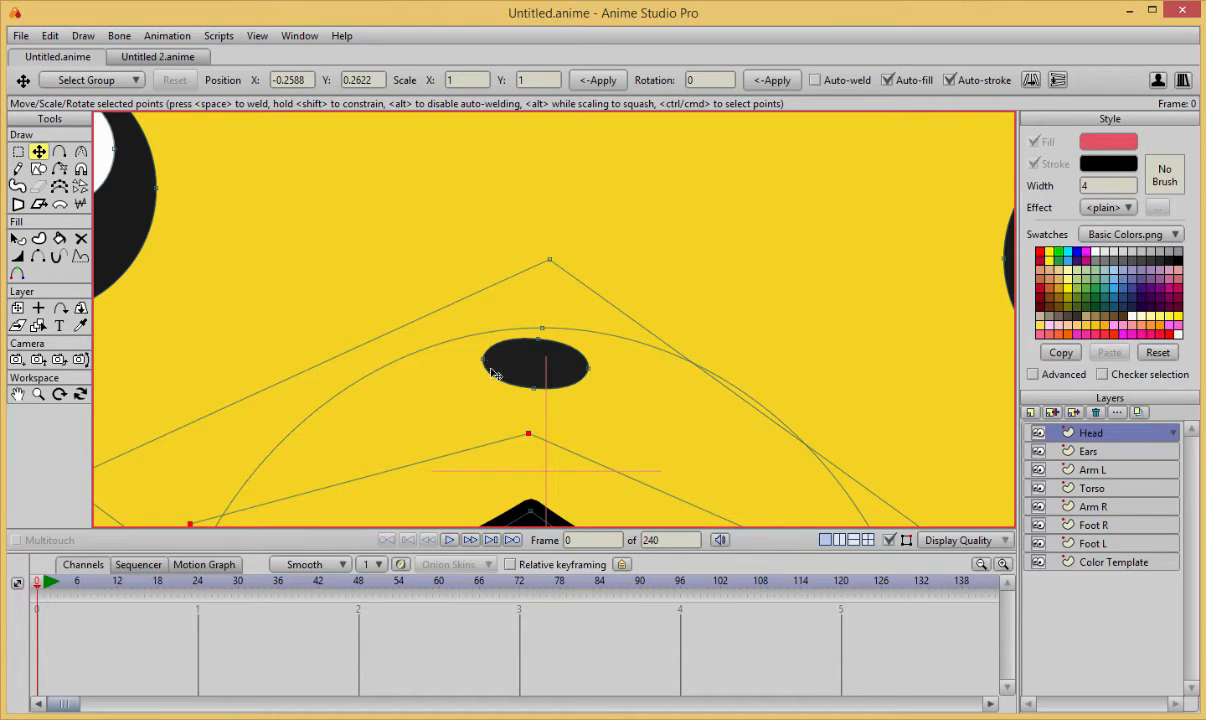
left_click(486, 360)
left_click(483, 359)
left_click_drag(483, 359, 499, 351)
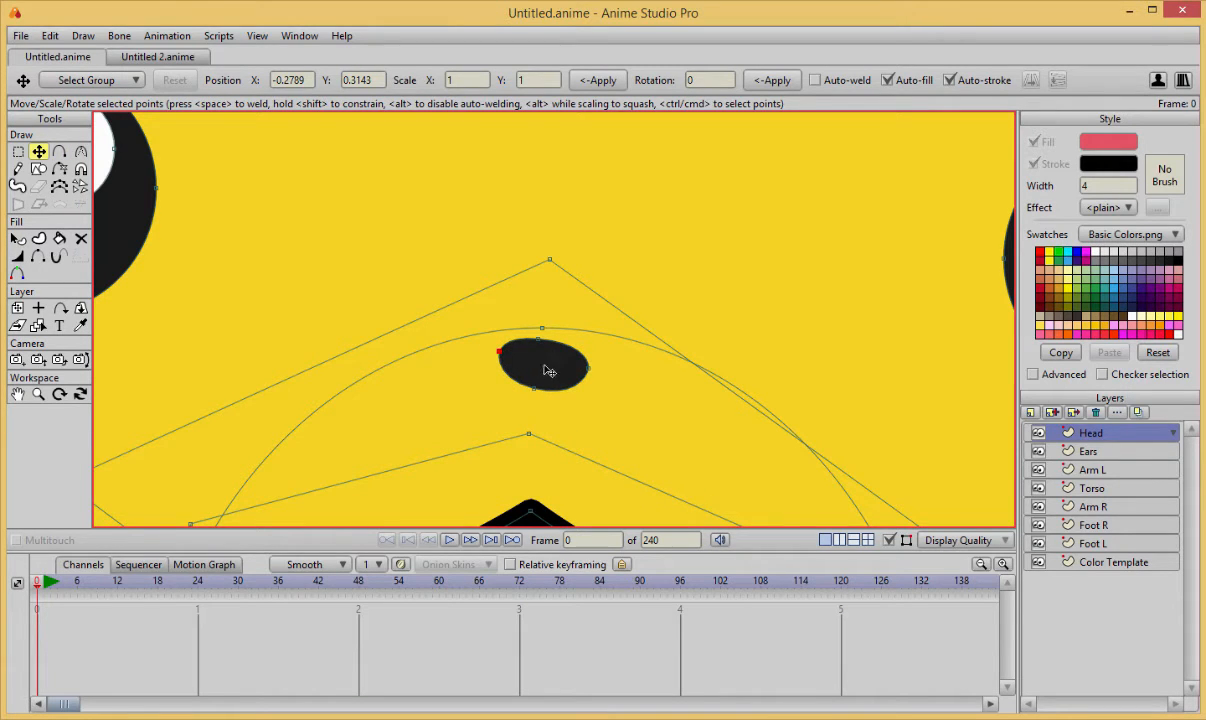
left_click_drag(591, 371, 582, 364)
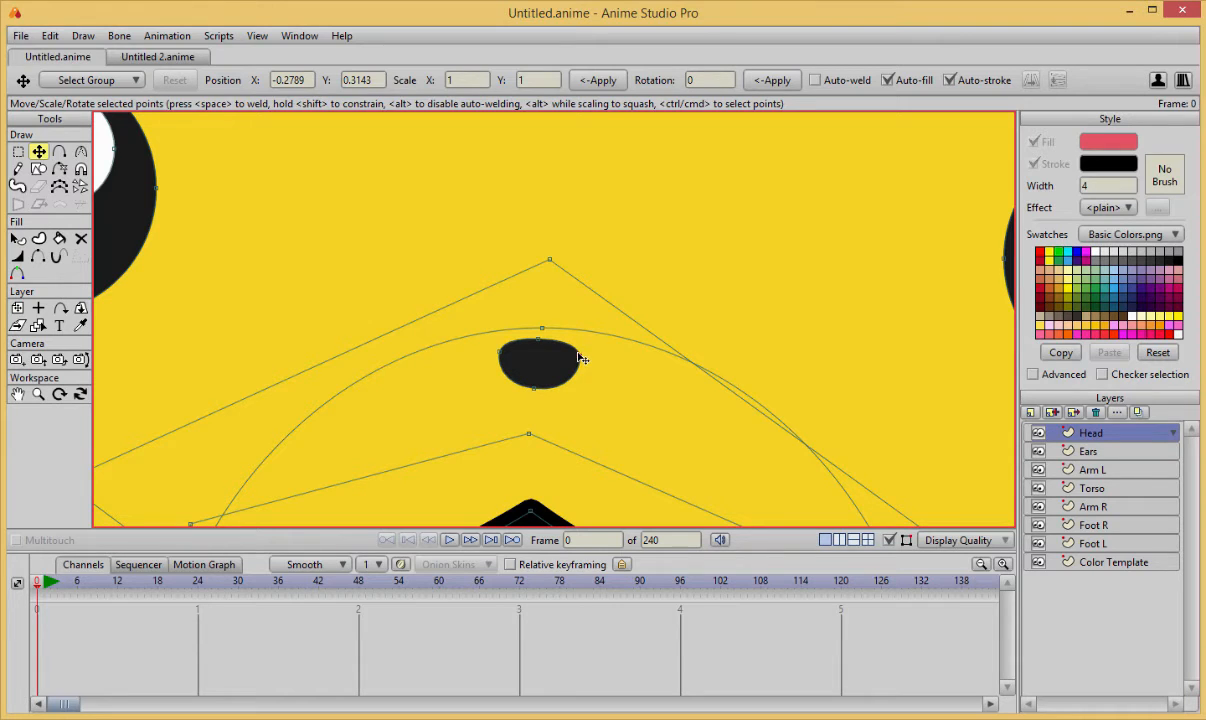
Hide the path display and examine the whole face with its eyes, nose, mouth and tongue.
scroll(625, 384, "down", 5)
scroll(790, 415, "down", 1)
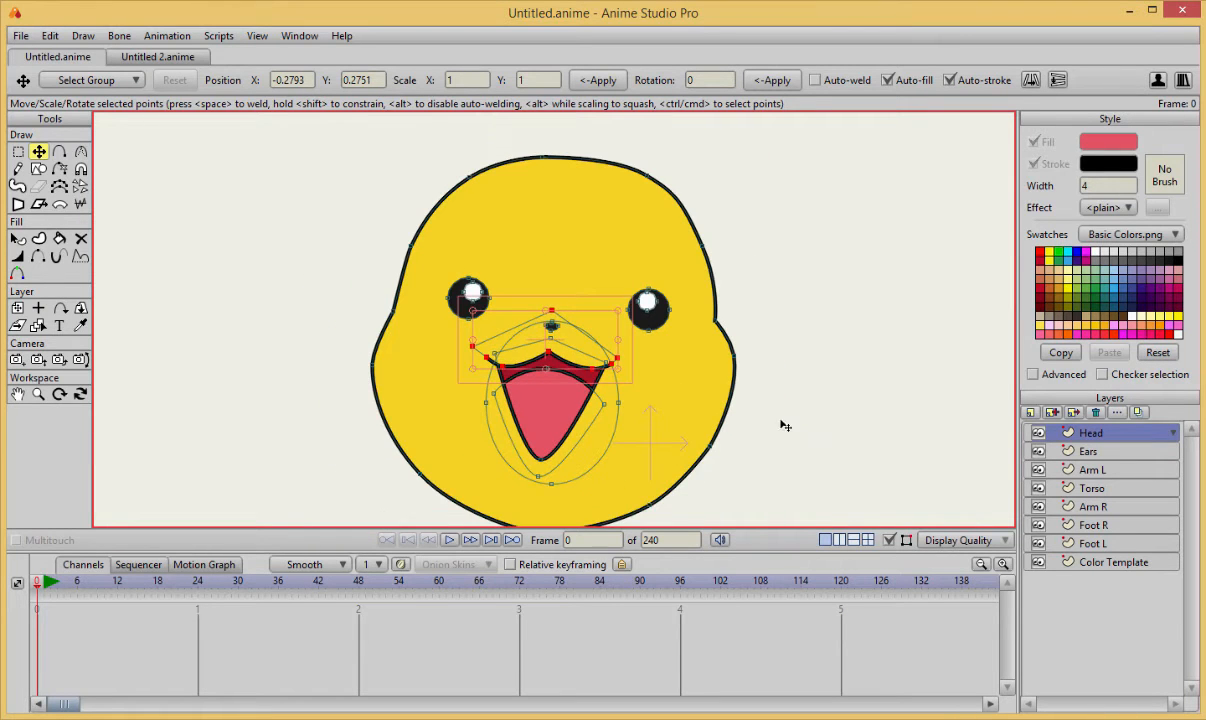
left_click(889, 541)
scroll(816, 307, "up", 2)
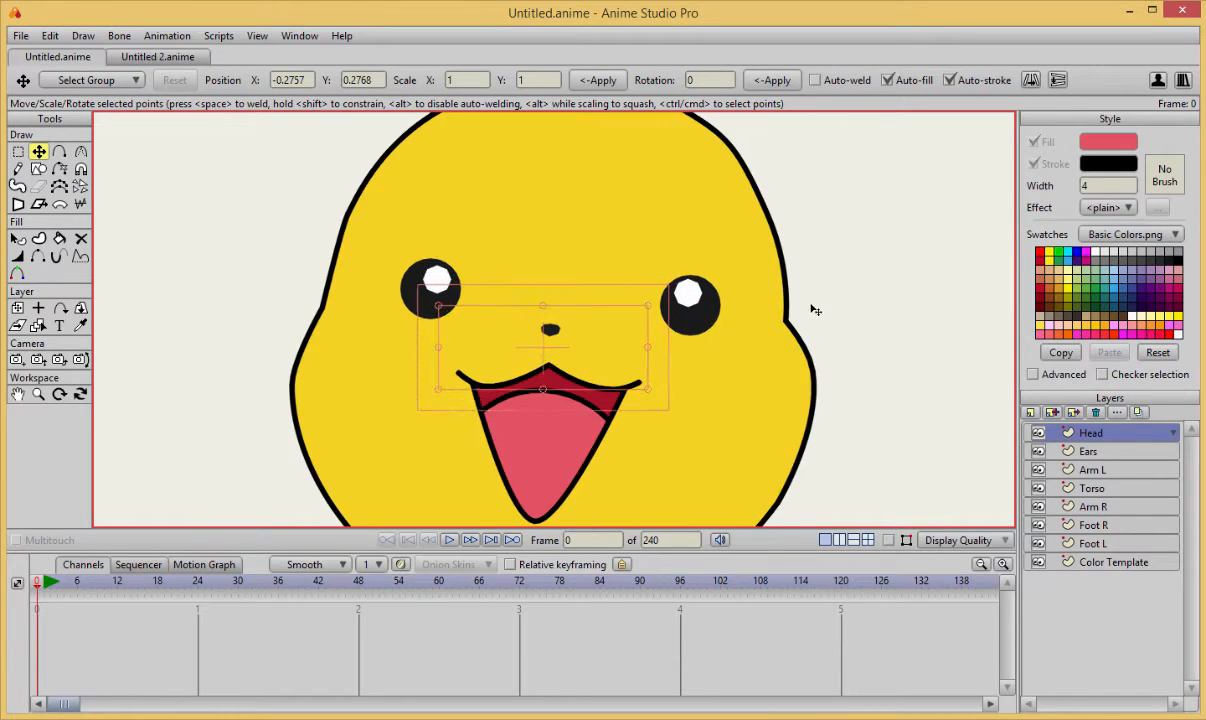
key("Return")
scroll(829, 323, "down", 3)
scroll(830, 325, "up", 1)
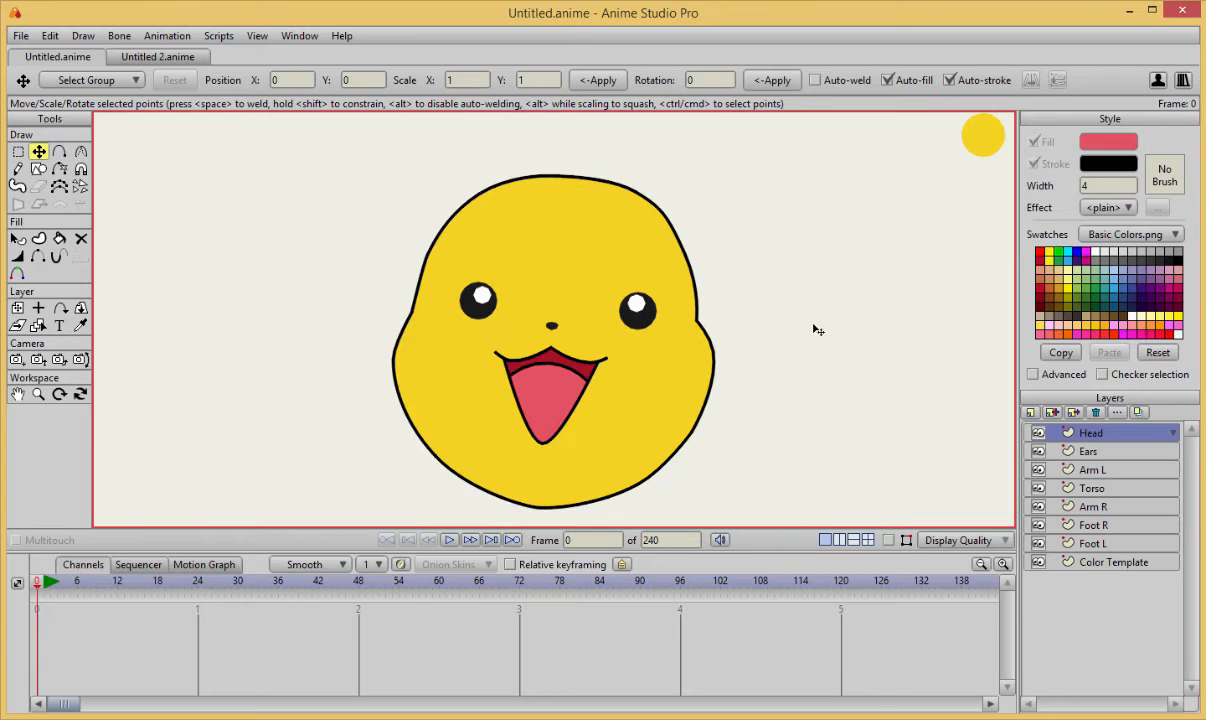
scroll(715, 377, "up", 1)
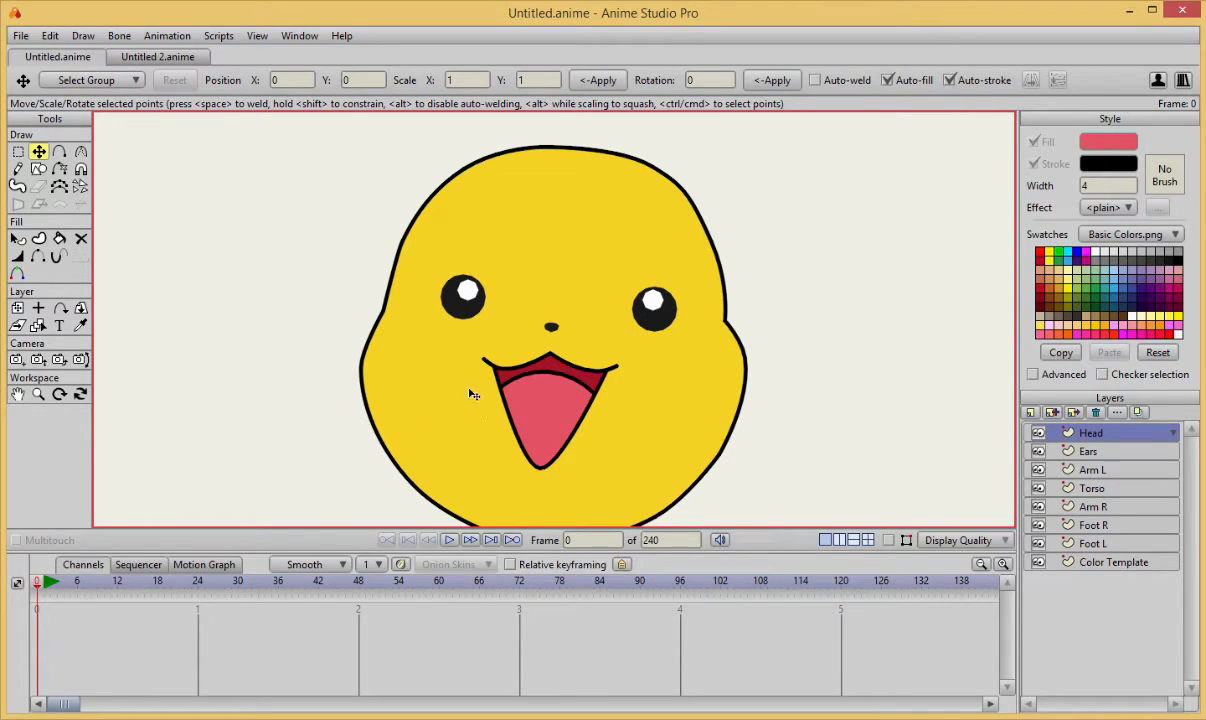
scroll(472, 394, "down", 1)
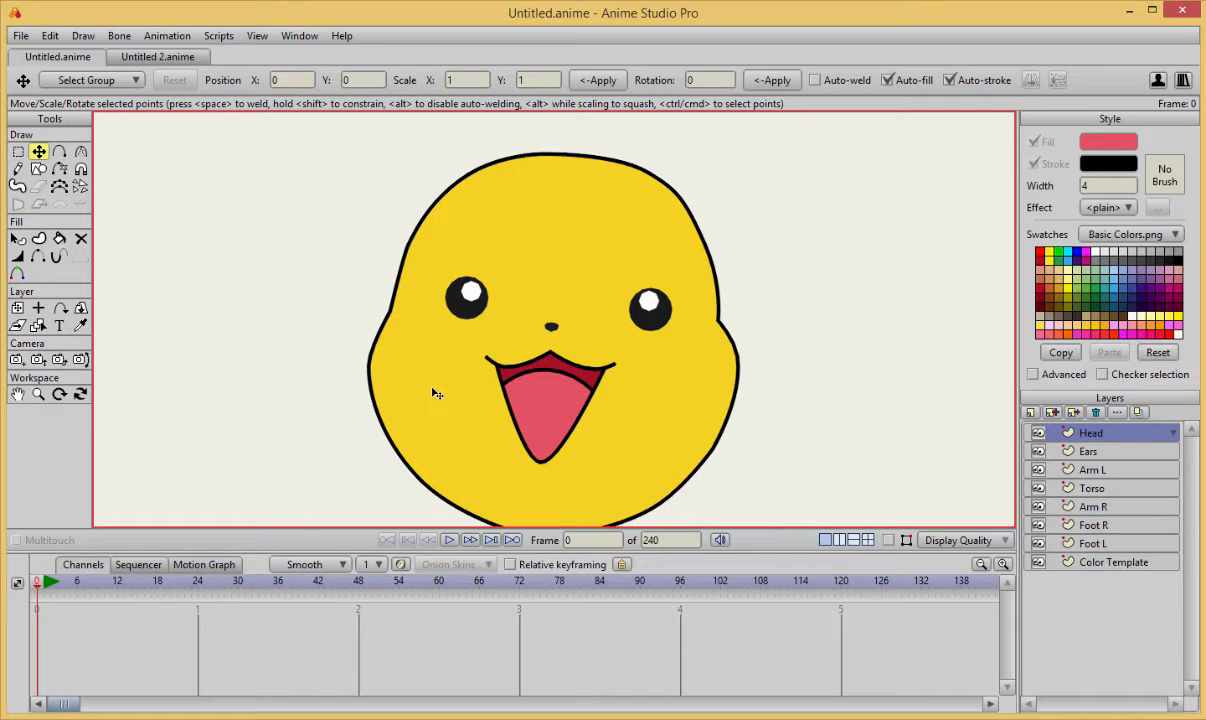
scroll(437, 394, "up", 1)
scroll(425, 409, "down", 1)
scroll(422, 405, "up", 1)
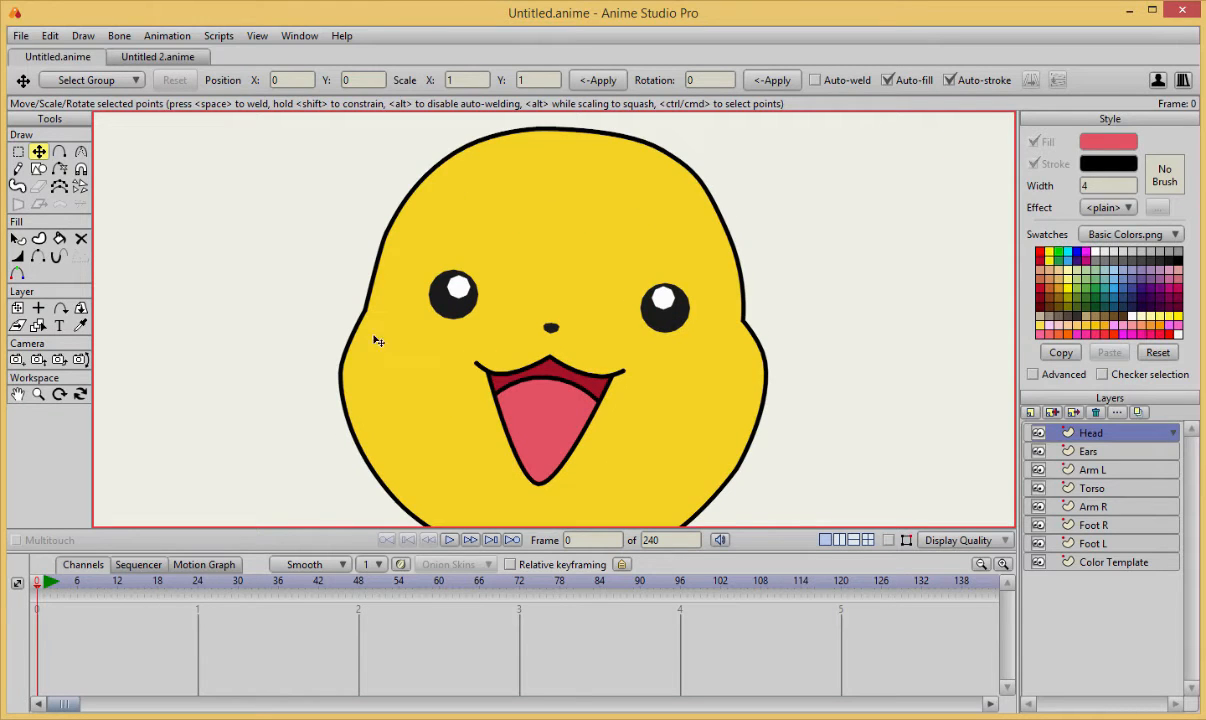
Draw a closed four-point cheek shape just outside the left side of the head and smooth its corners into a rounded form.
left_click_drag(397, 345, 453, 328)
scroll(425, 333, "up", 1)
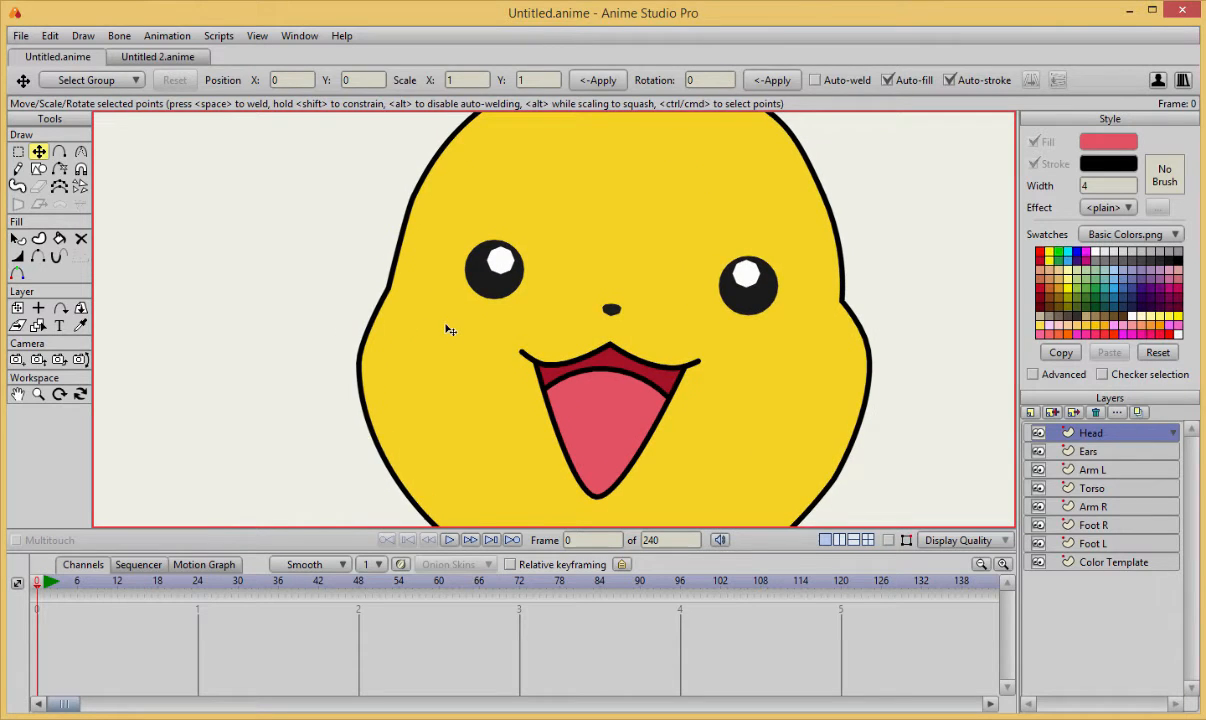
key("a")
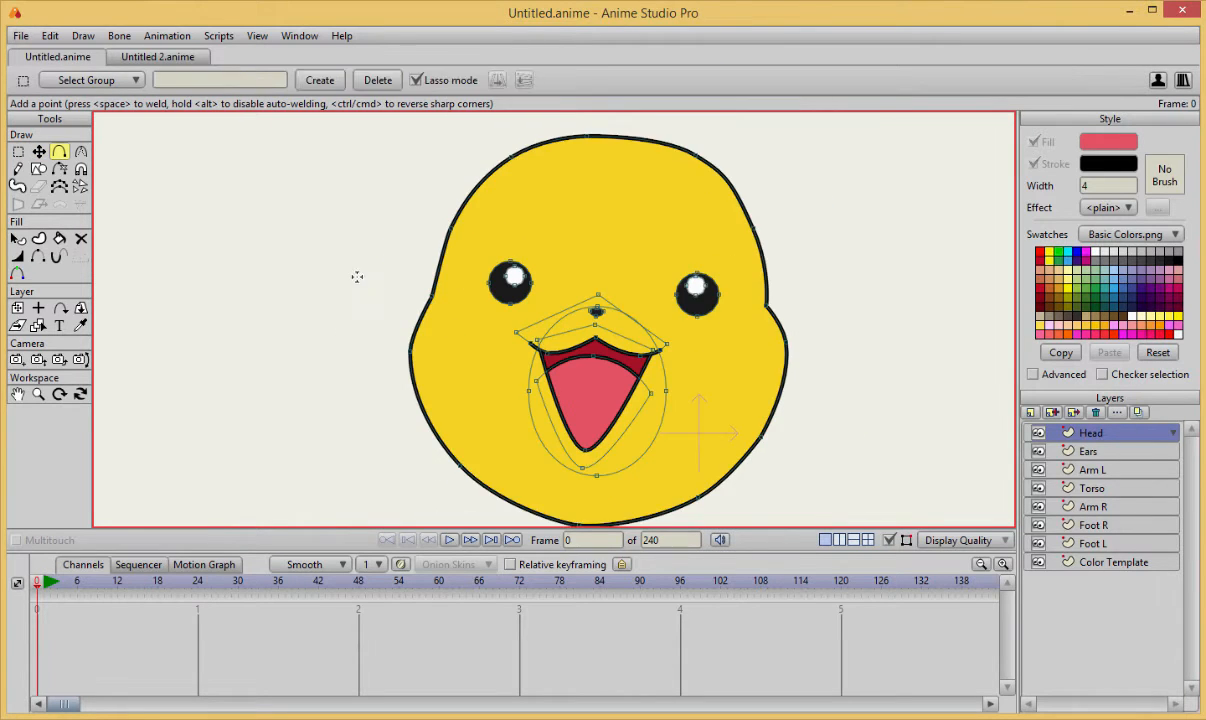
scroll(345, 271, "up", 3)
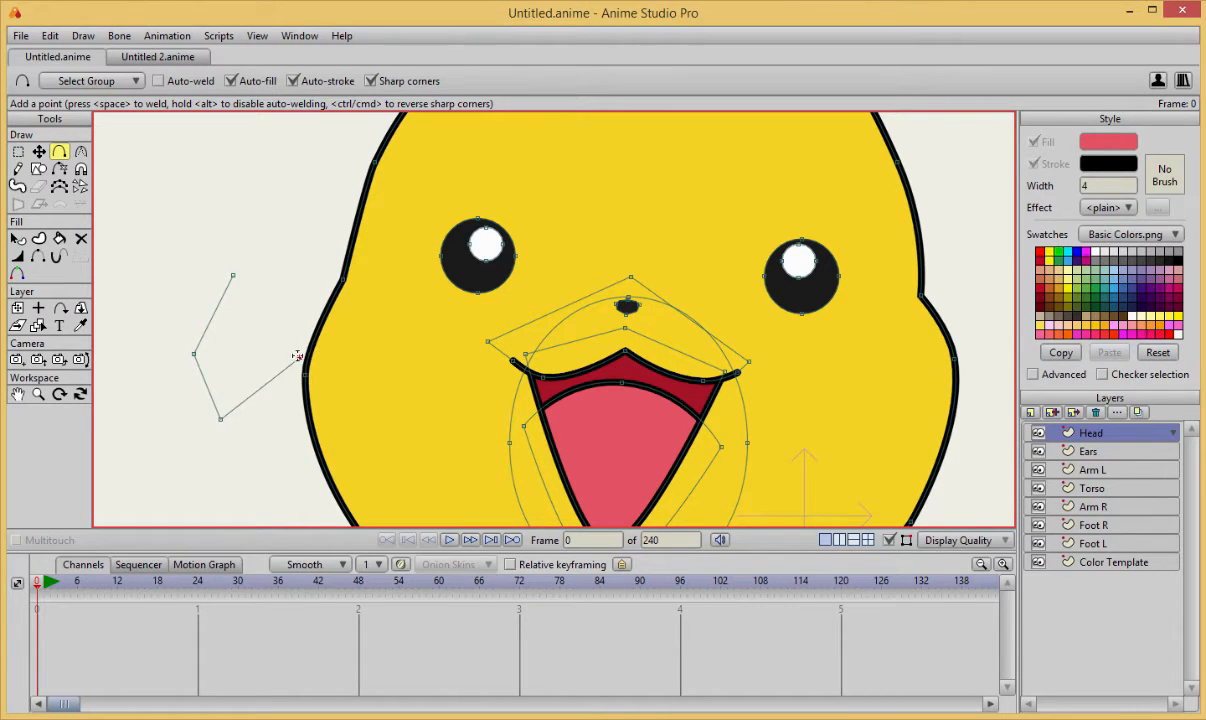
left_click(234, 278)
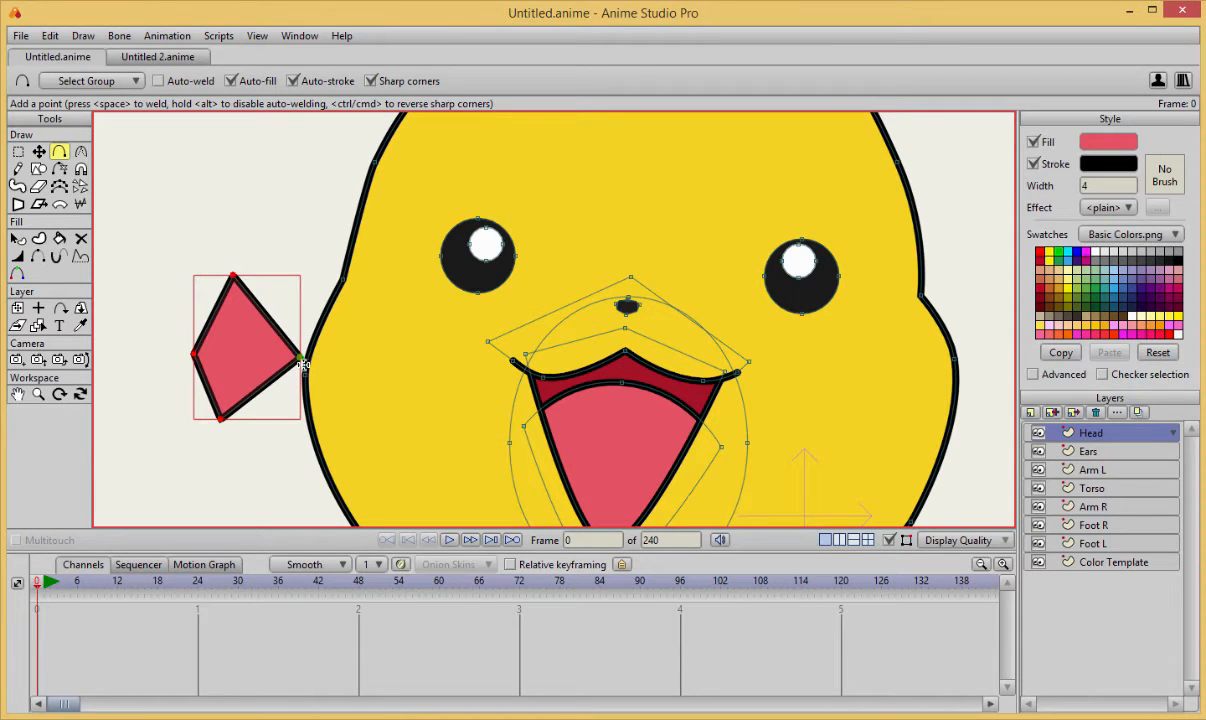
key("c")
left_click_drag(290, 342, 551, 203)
Hide the two outline edges along the outer left side of the cheek shape.
key("q")
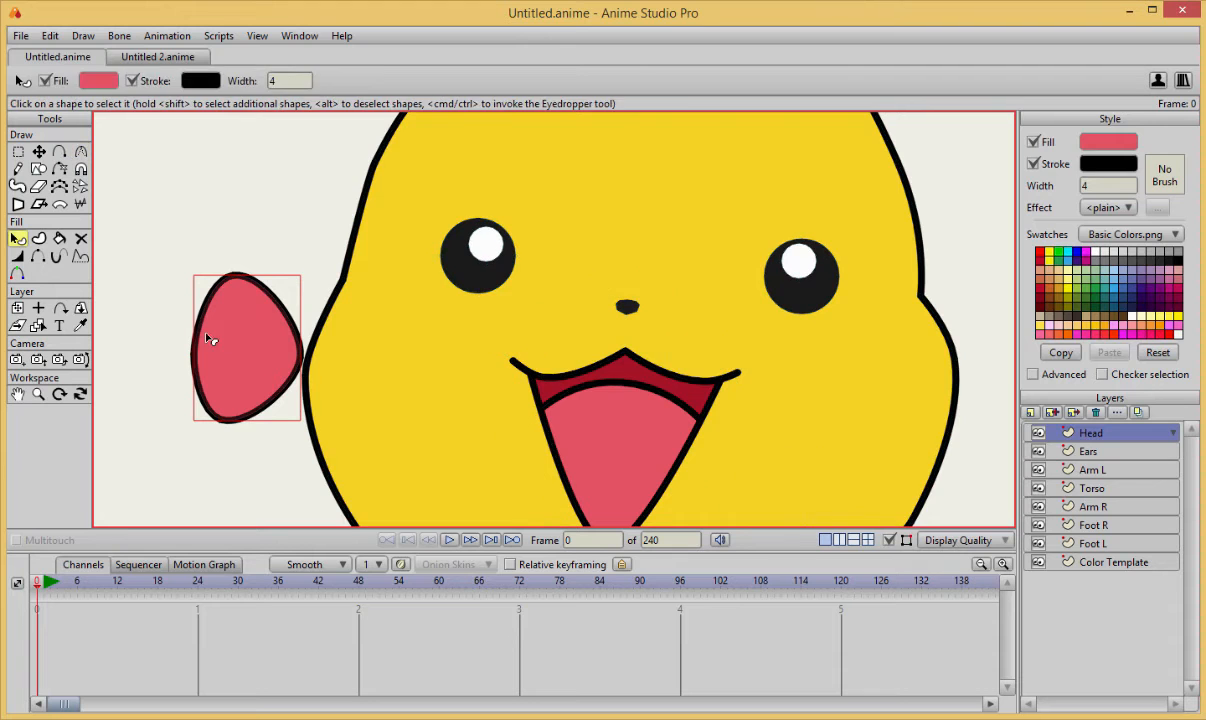
key("h")
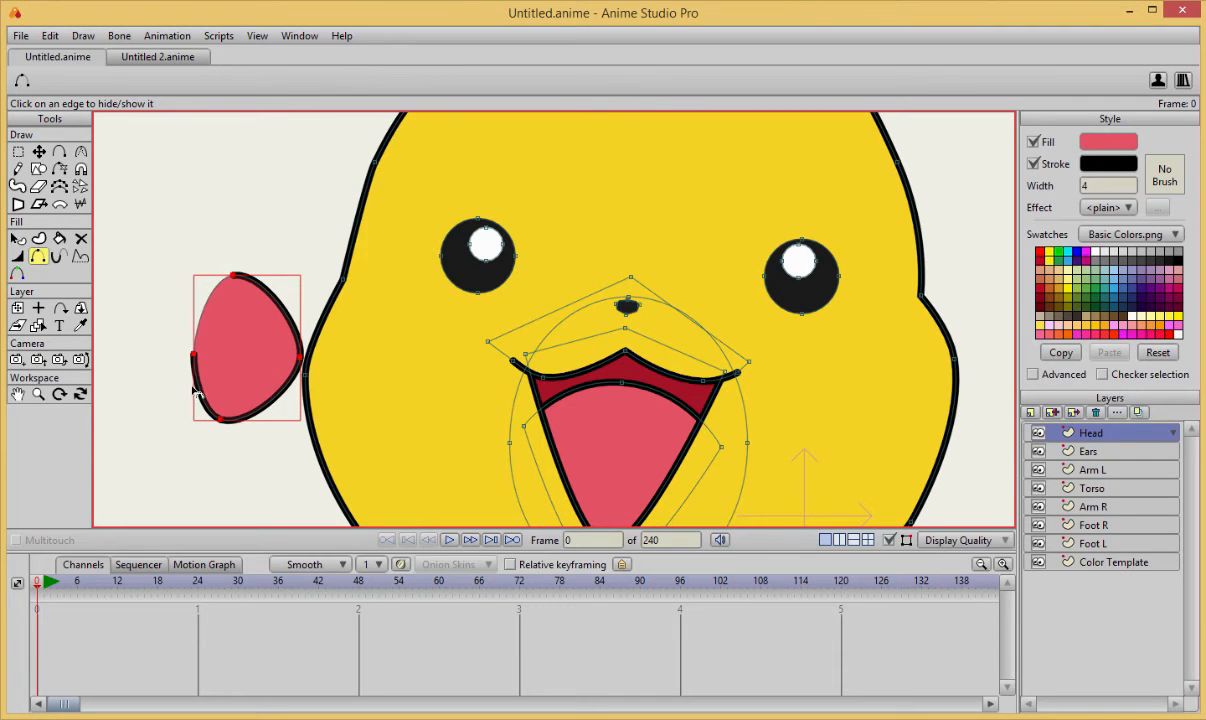
scroll(237, 367, "down", 10)
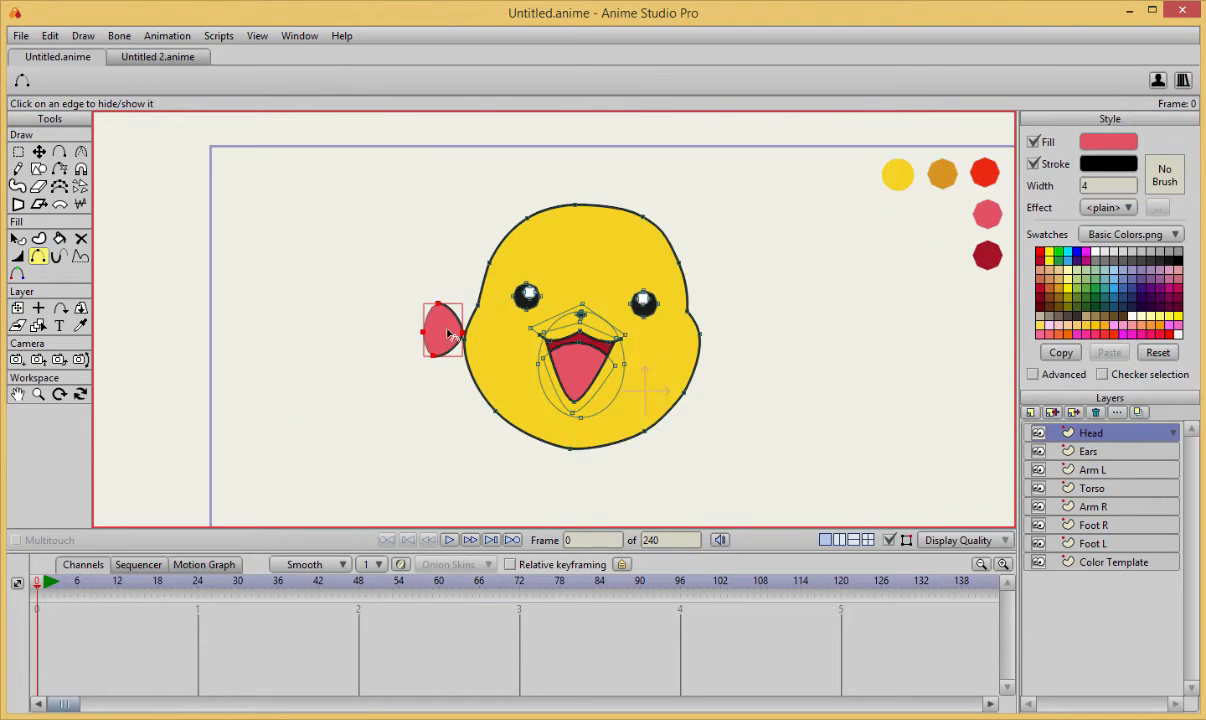
left_click_drag(590, 326, 406, 370)
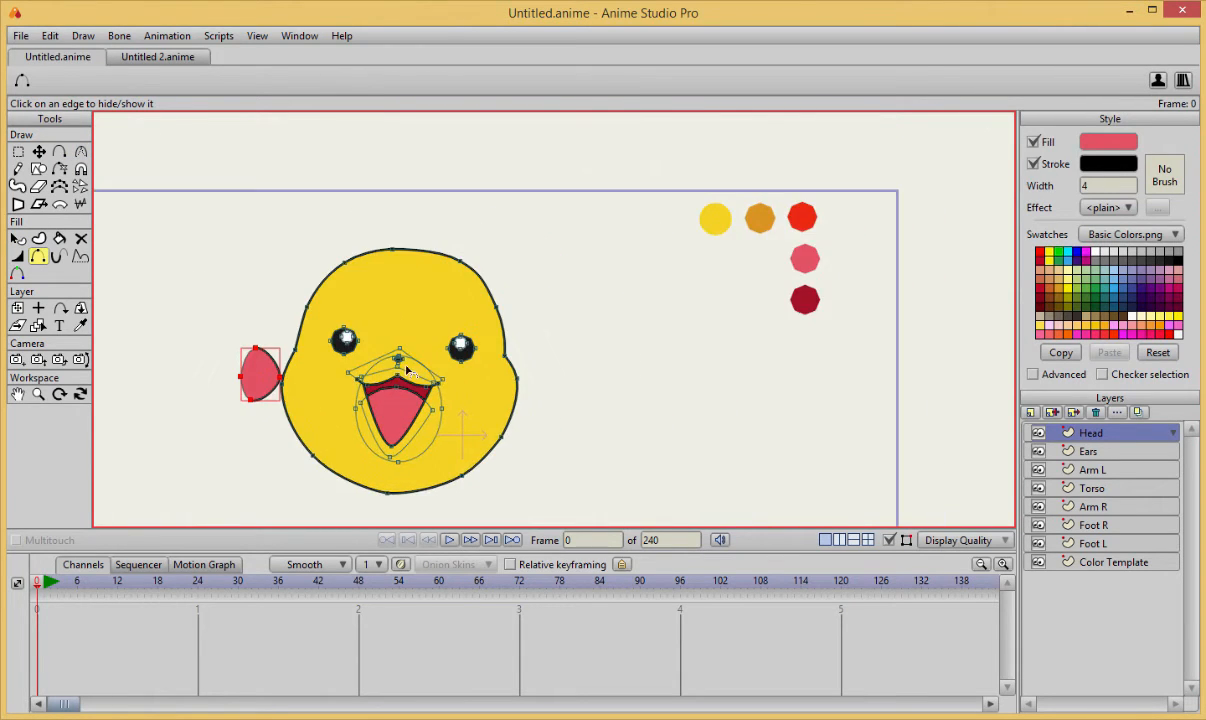
Recolor the cheek shape with the bright red sampled from the color template swatches.
left_click(84, 327)
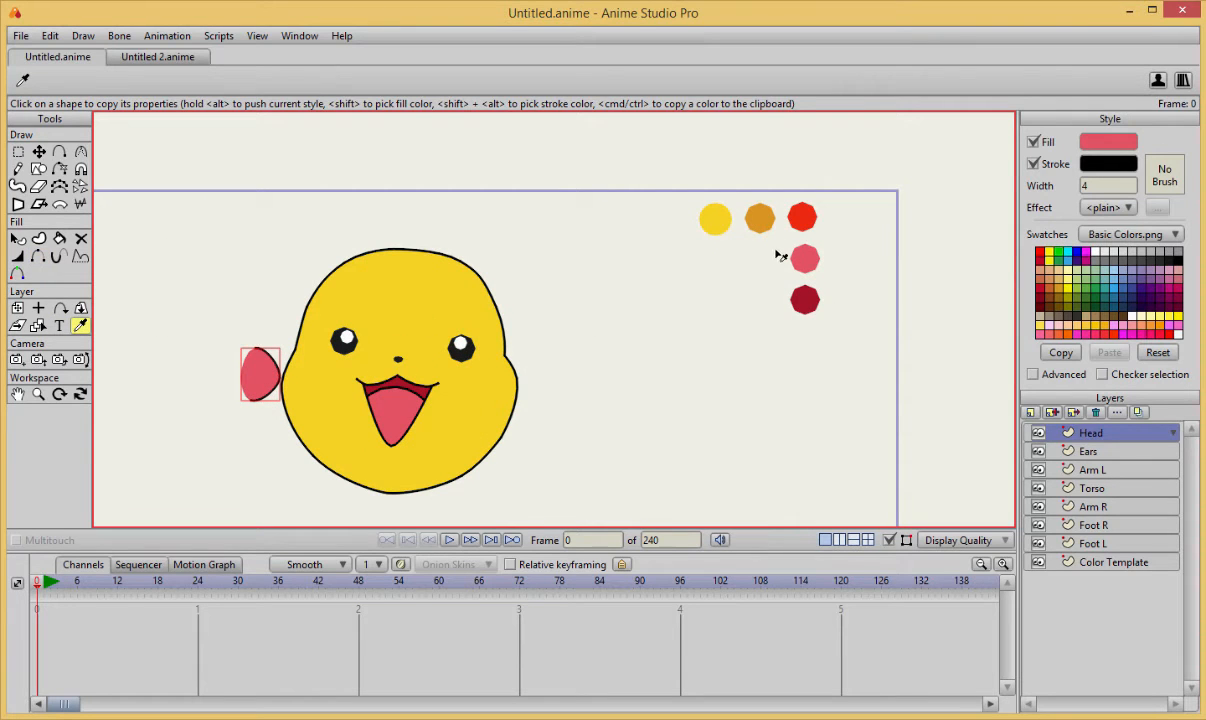
left_click(804, 222)
scroll(501, 355, "up", 10)
left_click_drag(262, 385, 452, 342)
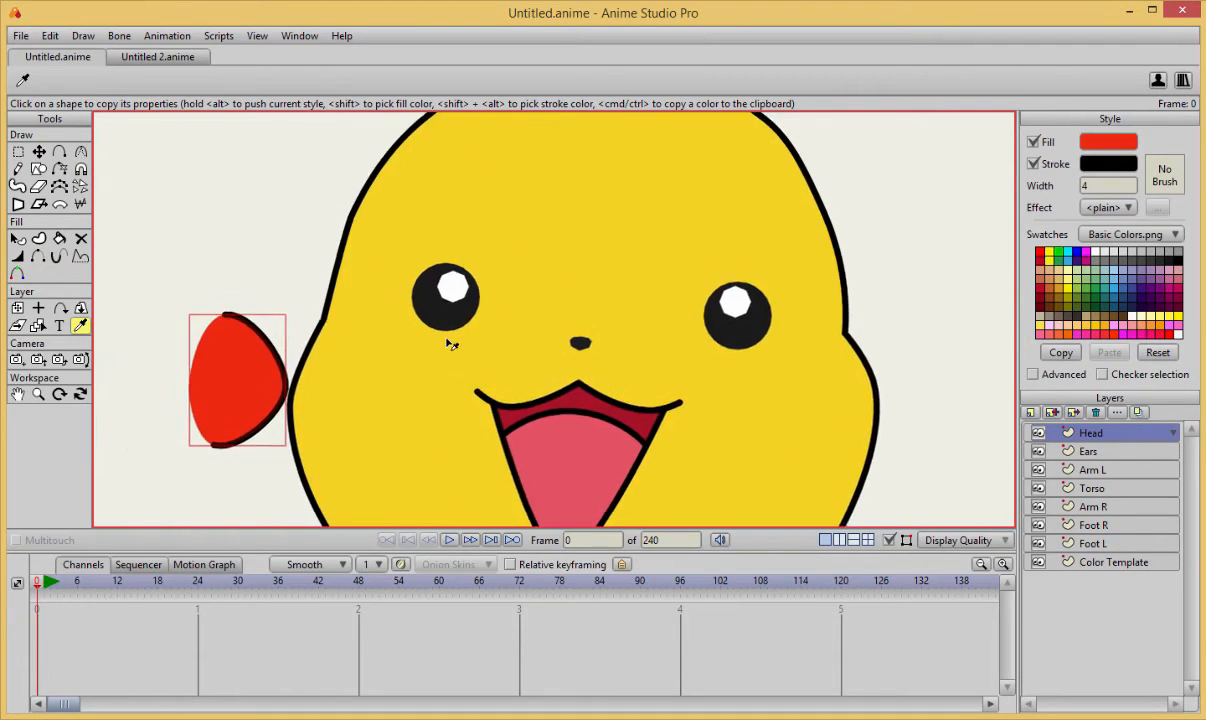
scroll(440, 348, "down", 5)
Move the red cheek onto the left edge of the head, level with the mouth.
key("t")
left_click_drag(364, 378, 433, 376)
scroll(458, 350, "up", 6)
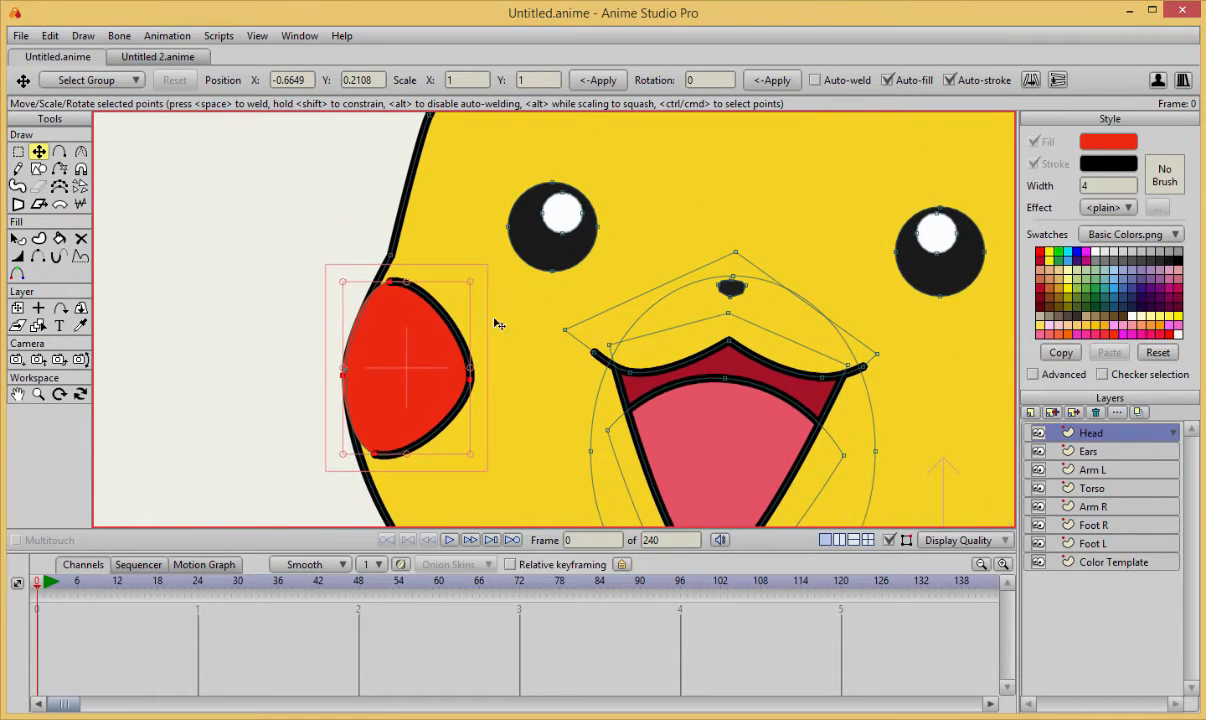
left_click_drag(462, 318, 494, 330)
Align the left cheek's upper, outer and lower points with the head outline.
left_click_drag(379, 275, 103, 298)
key("c")
key("t")
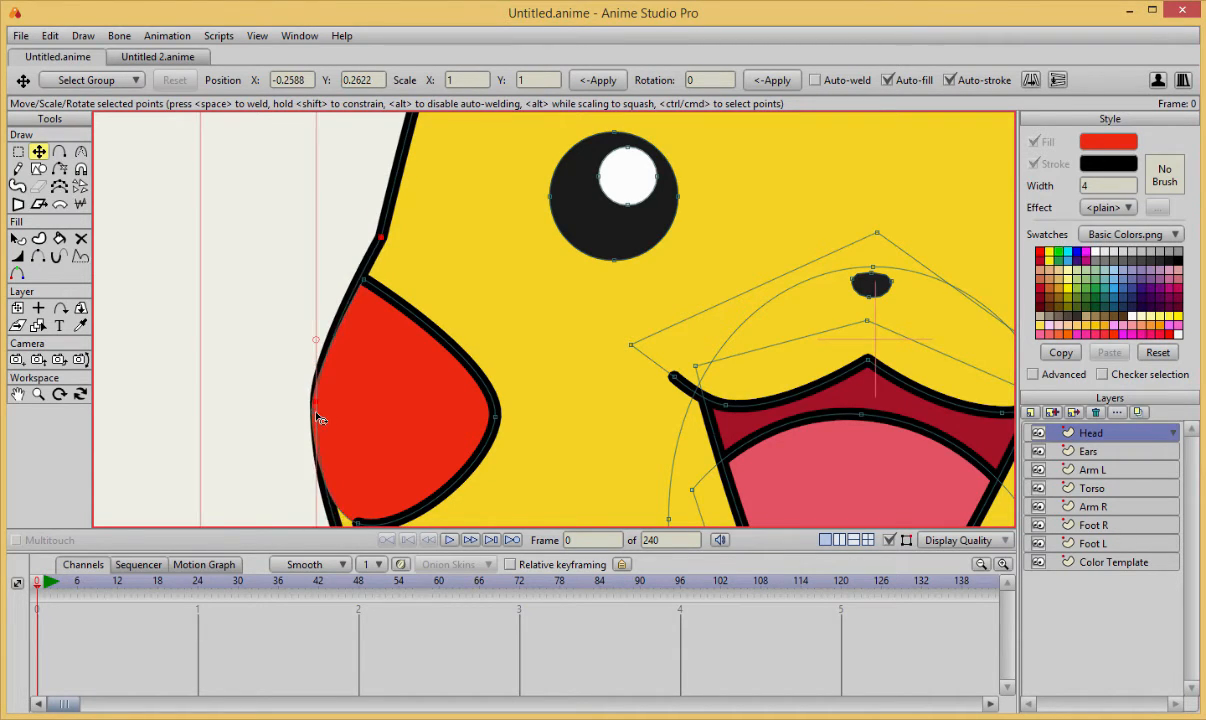
scroll(447, 400, "down", 1)
scroll(447, 400, "up", 1)
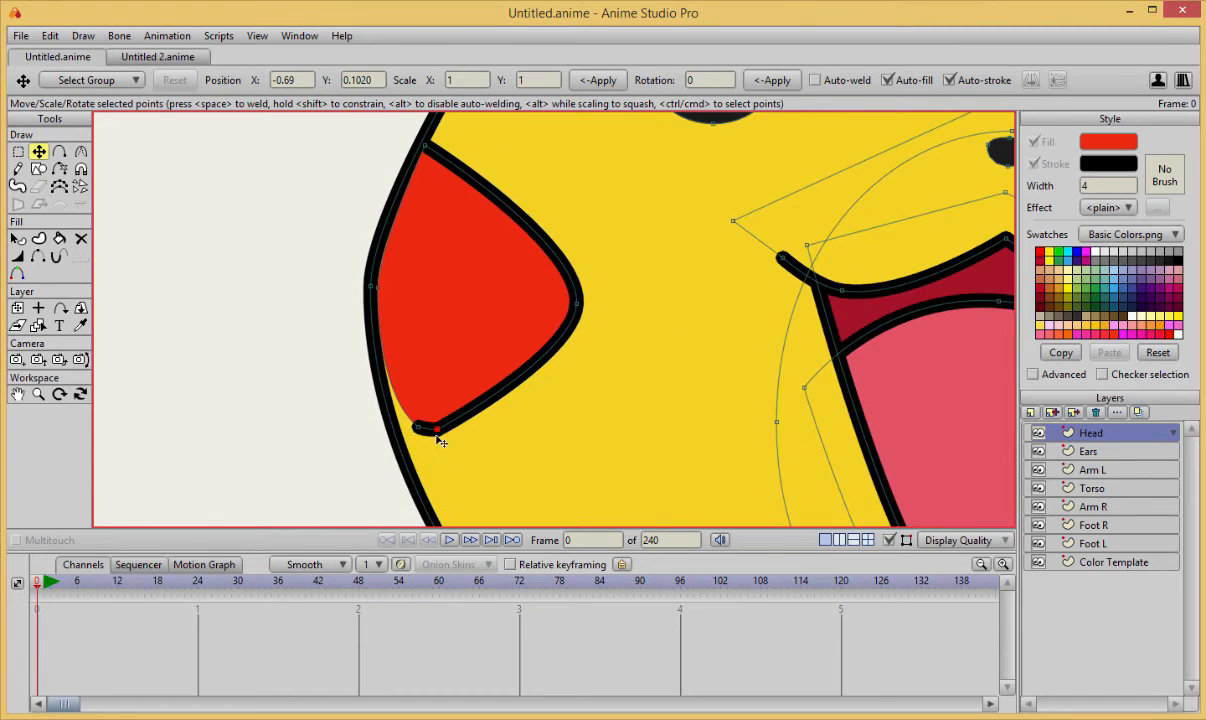
left_click_drag(416, 439, 404, 437)
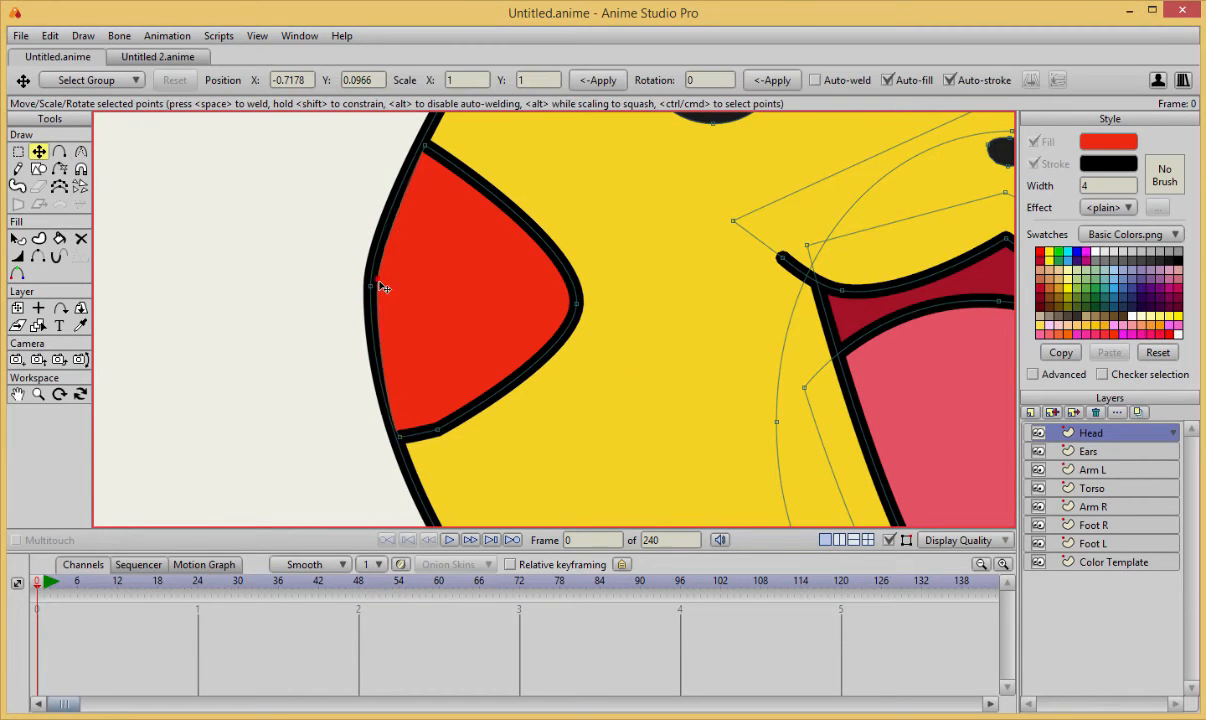
left_click_drag(379, 287, 375, 279)
Reshape the left cheek's inner edge into a rounded curve by adjusting its inner and lower points and their curvature.
left_click_drag(582, 303, 519, 299)
key("c")
left_click_drag(519, 299, 550, 302)
key("t")
mouse_move(434, 437)
left_mouse_down()
mouse_move(450, 441)
mouse_move(415, 440)
left_mouse_up()
scroll(550, 335, "down", 3)
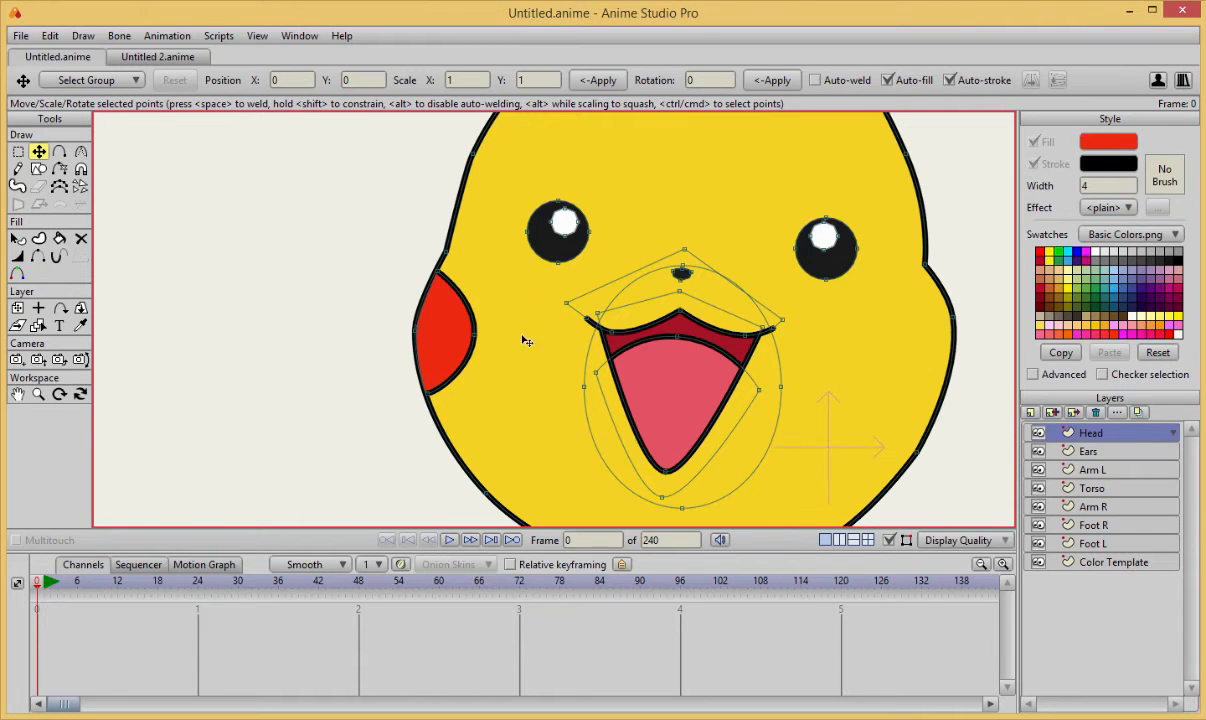
left_click_drag(475, 335, 485, 335)
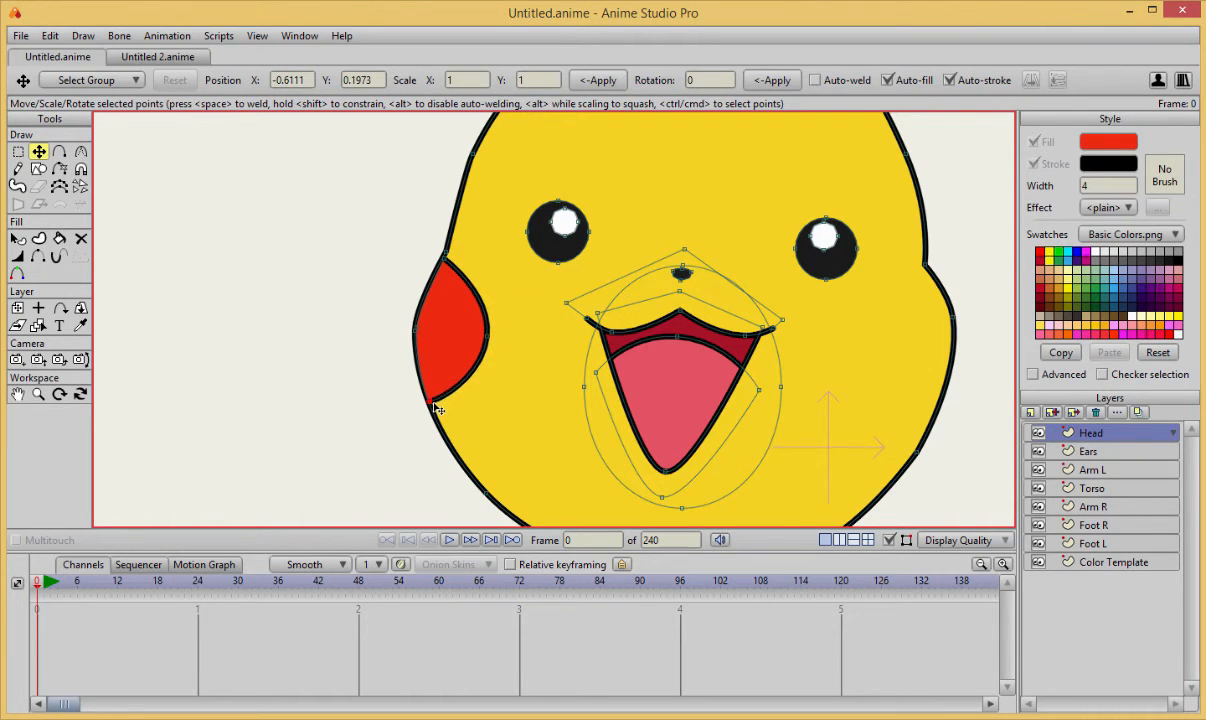
Add a point on the left cheek's lower outer edge, hide the new edge's outline and fit the bottom tip to the head outline.
scroll(412, 348, "up", 3)
key("a")
left_click(427, 368)
scroll(415, 358, "up", 4)
key("h")
left_click(427, 322)
key("t")
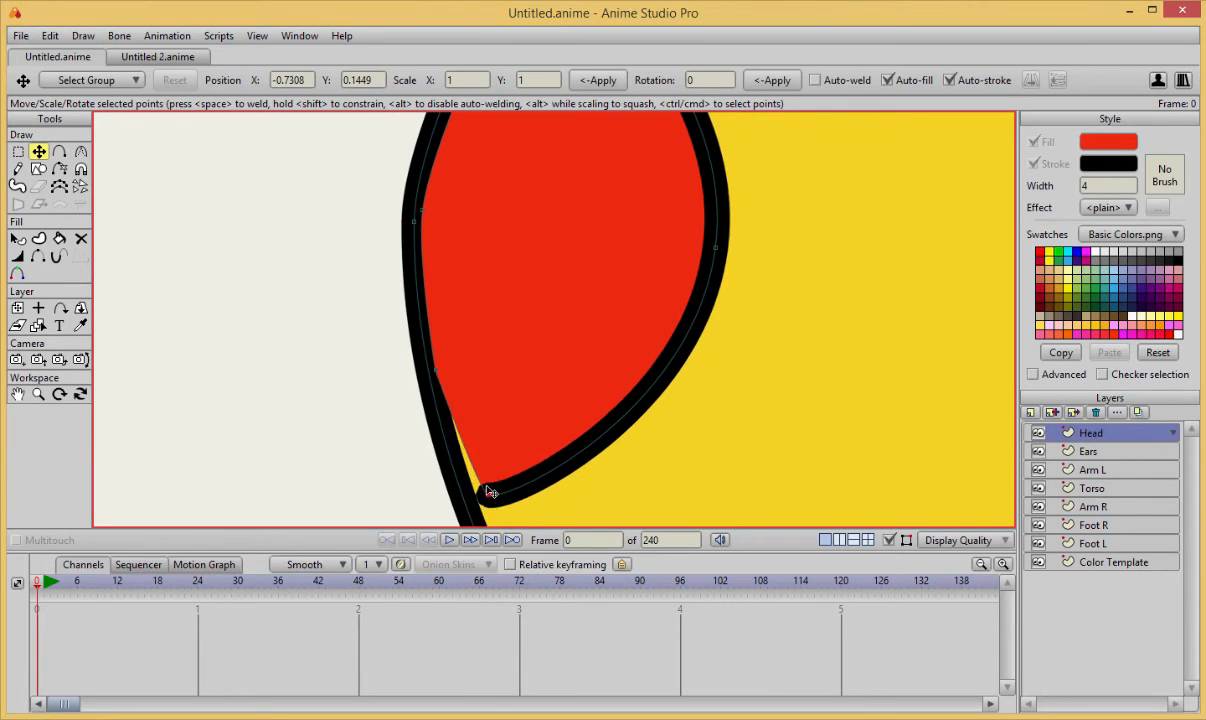
scroll(549, 422, "down", 6)
scroll(390, 358, "up", 3)
Duplicate the left cheek, place the copy on the right side of the head and flip it horizontally.
left_click(431, 326)
key("ctrl+c")
key("ctrl+v")
left_click_drag(431, 326, 785, 334)
left_click(1031, 80)
Fit the copied cheek's upper, outer, inner and lower points to the right side of the head outline.
scroll(818, 275, "up", 4)
left_click_drag(688, 334, 630, 319)
scroll(668, 326, "up", 5)
left_click_drag(766, 376, 772, 317)
left_click_drag(677, 146, 681, 143)
left_click_drag(690, 400, 672, 197)
left_click(711, 437)
scroll(786, 355, "down", 8)
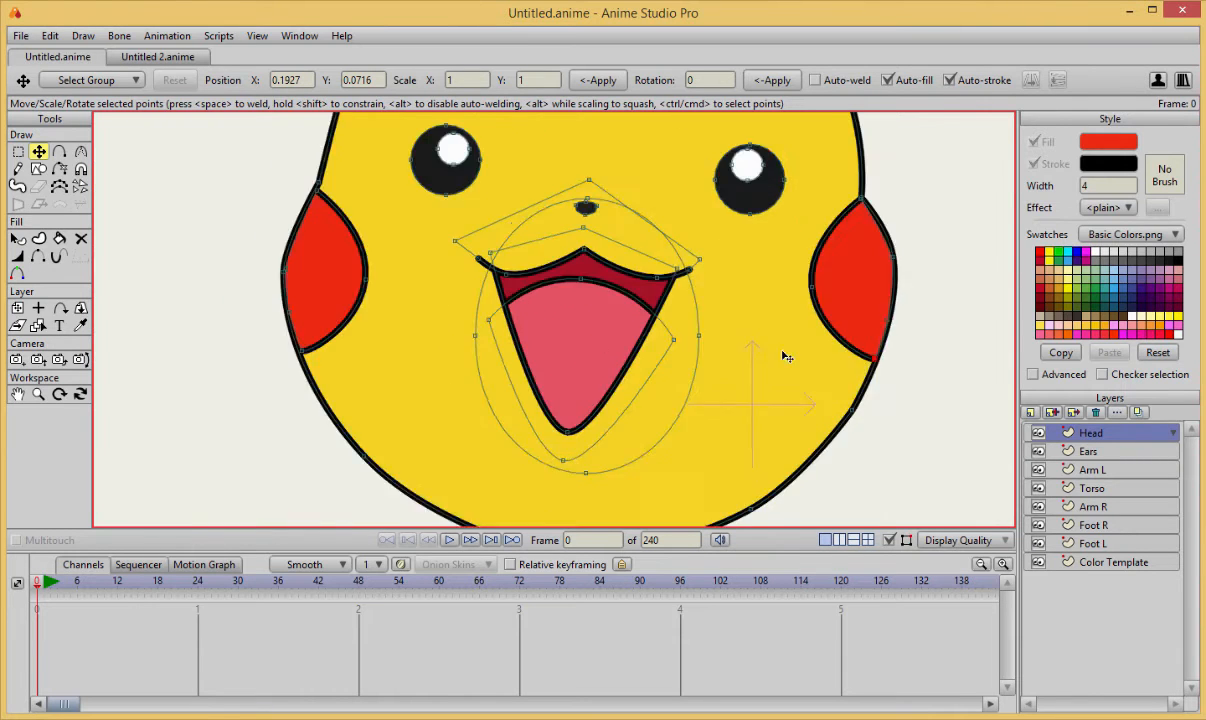
Shift the right cheek together with the head's adjoining corner point slightly down and inward.
scroll(600, 450, "up", 1)
left_click(480, 486)
scroll(593, 243, "down", 2)
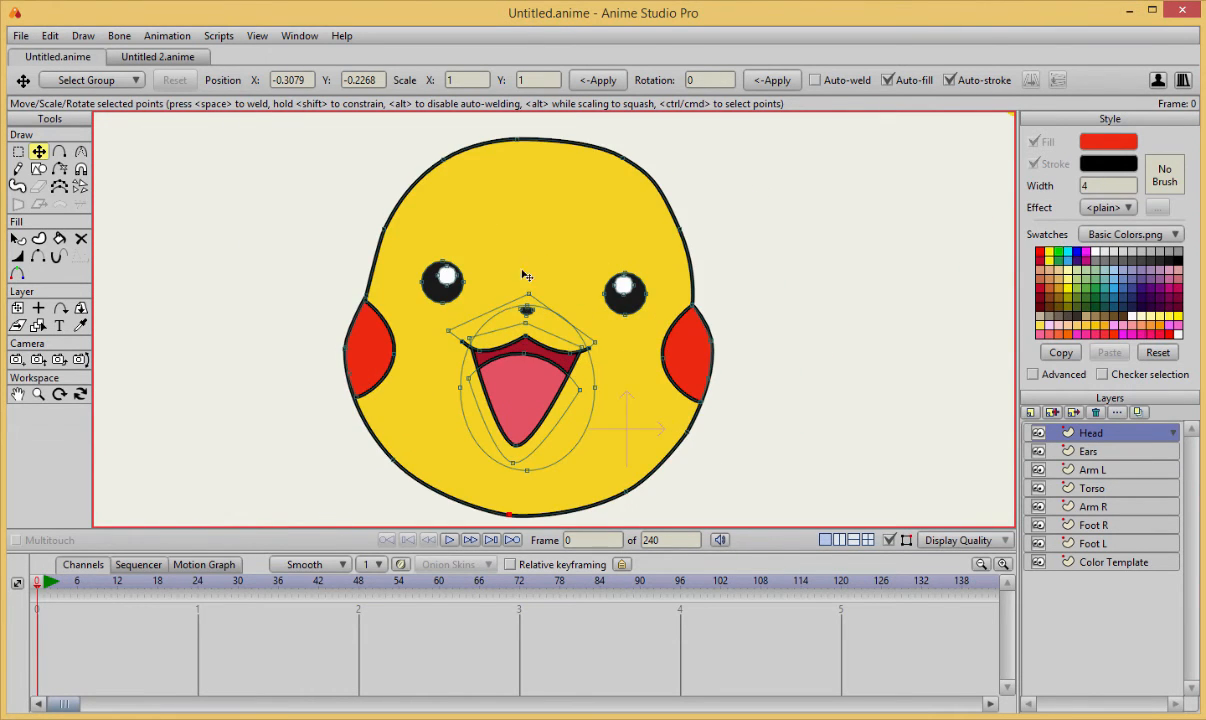
scroll(526, 275, "down", 1)
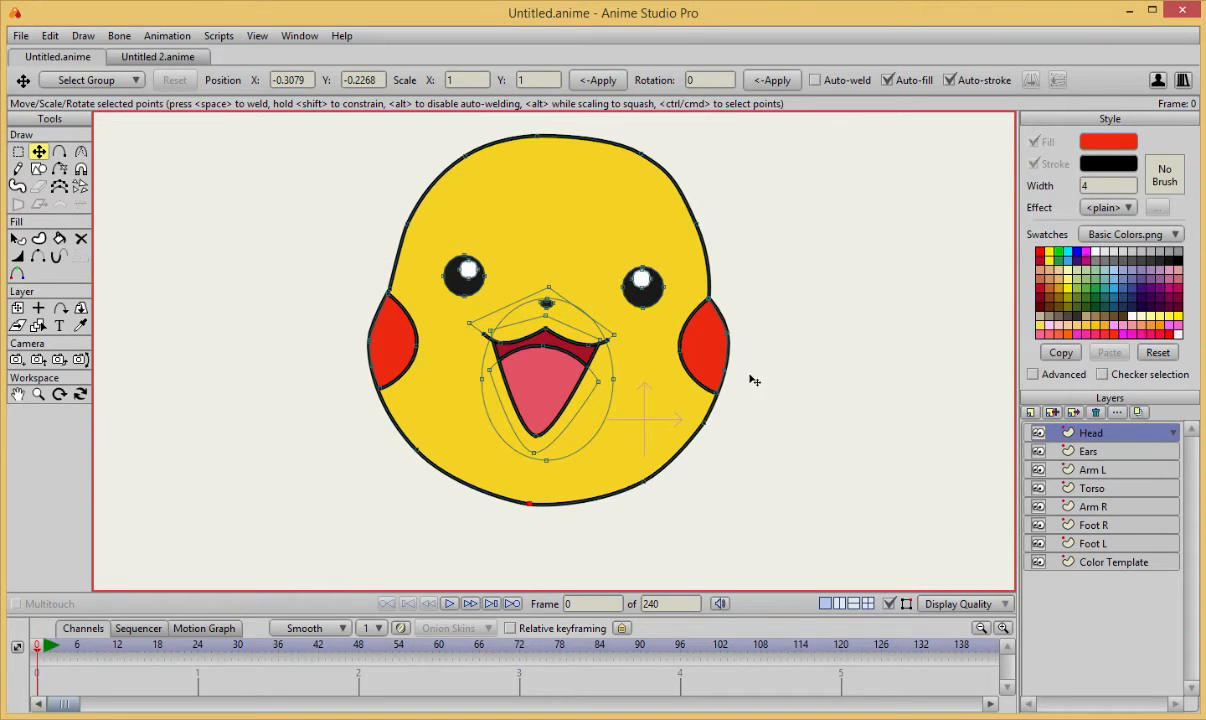
left_click(712, 329, "ctrl")
mouse_move(706, 343)
left_mouse_down()
mouse_move(705, 368)
mouse_move(697, 361)
left_mouse_up()
key("Return")
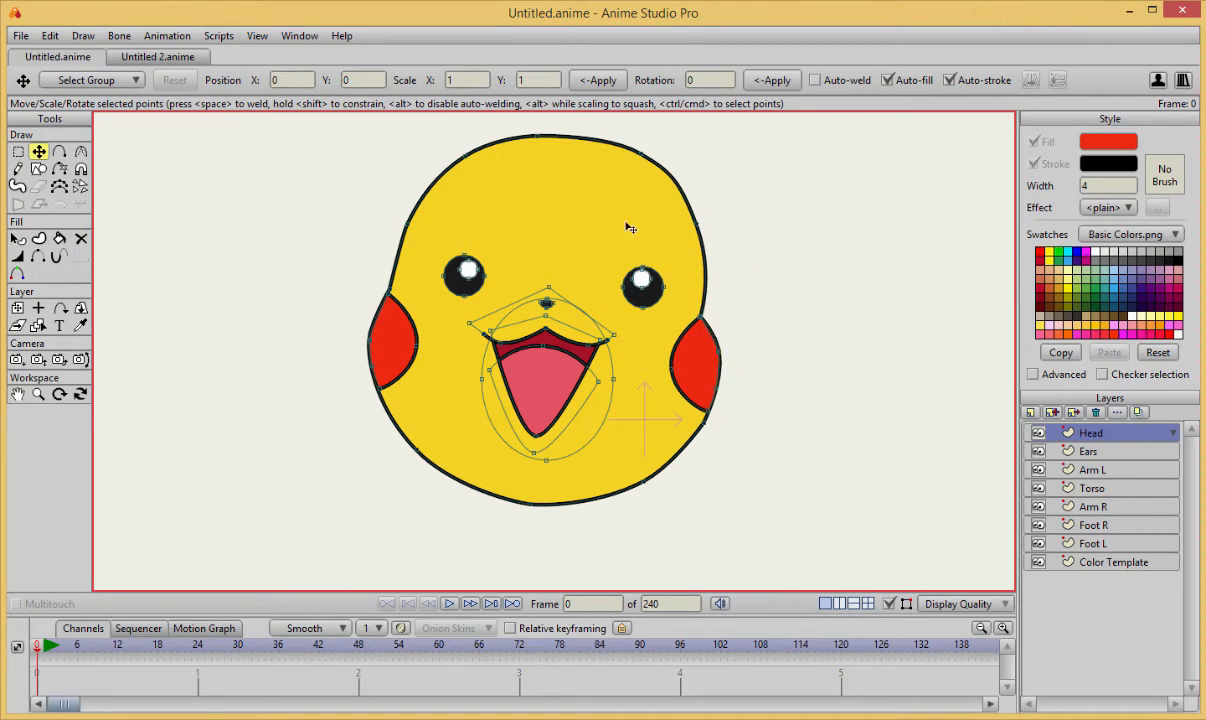
Reshape the upper head outline by moving its side, upper right and top points and adjusting their curvature.
left_click_drag(407, 224, 404, 201)
key("c")
left_click(697, 223)
key("t")
left_click_drag(697, 223, 704, 237)
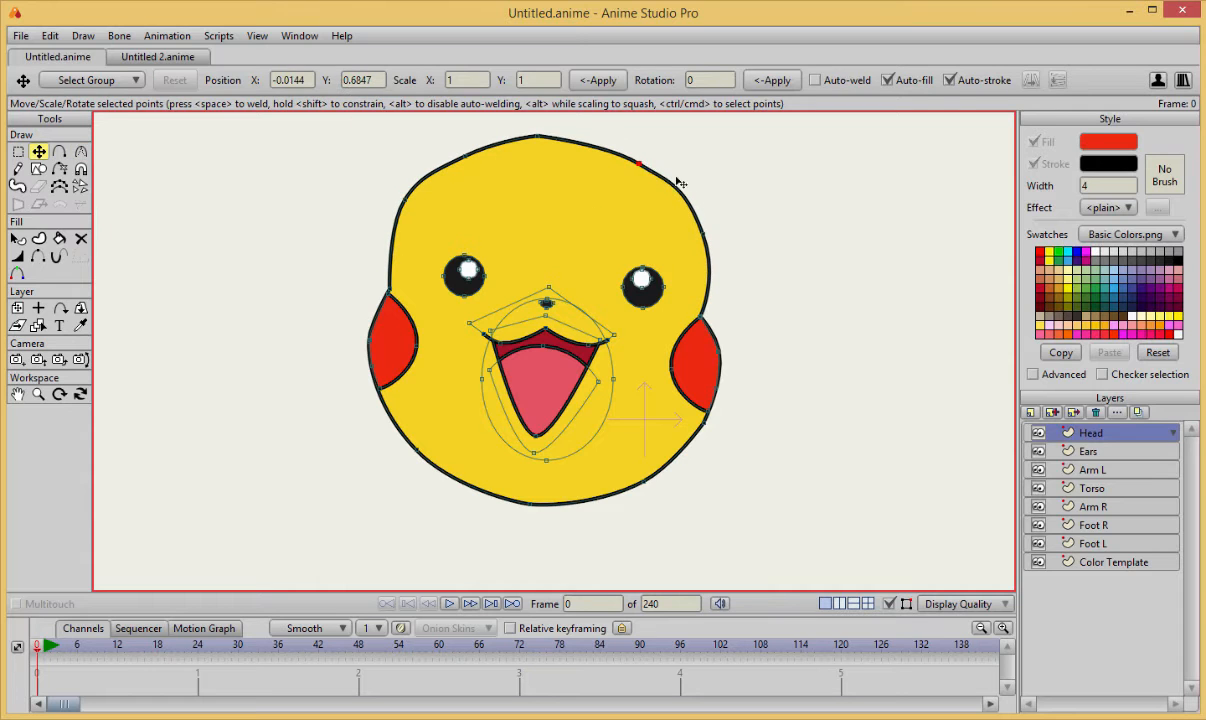
left_click_drag(641, 154, 641, 163)
left_click_drag(537, 135, 540, 141)
scroll(714, 234, "down", 5)
scroll(430, 385, "up", 5)
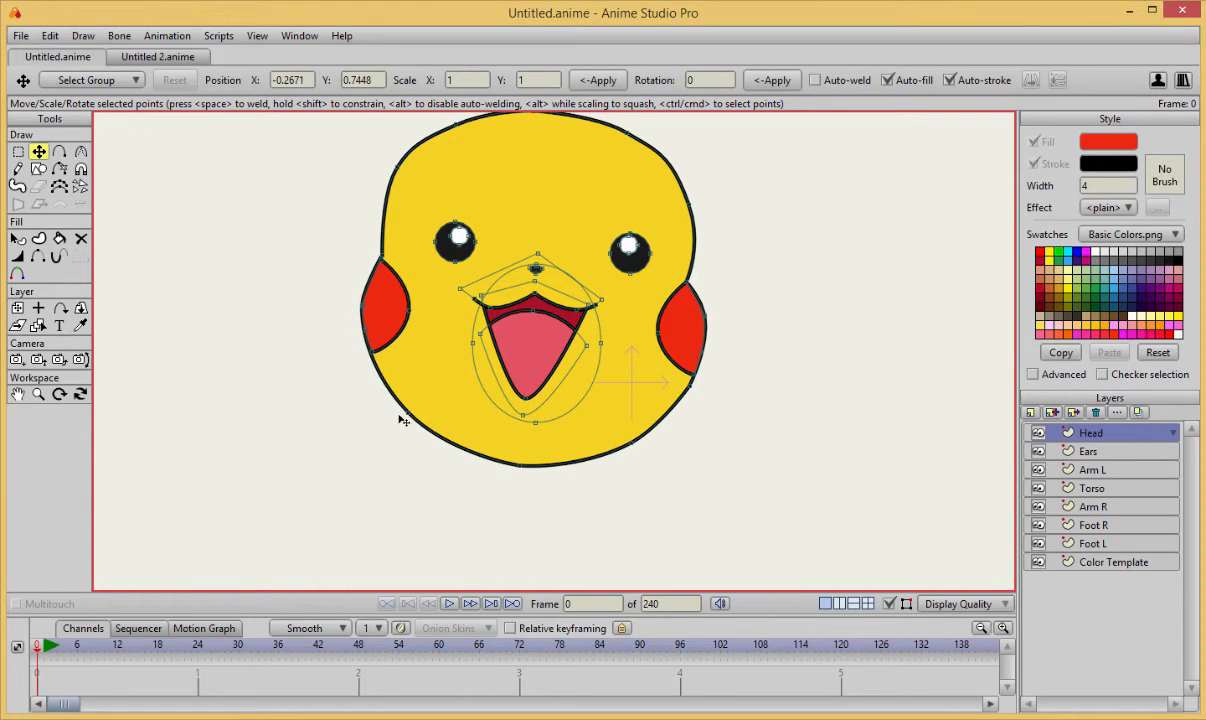
Try deleting the lower left and lower right points of the head outline, then undo the deletions.
left_click(404, 414)
key("Delete")
key("Delete")
left_click(691, 386)
key("Delete")
scroll(703, 377, "up", 2)
key("ctrl+z")
key("ctrl+z")
Smooth the jaw and chin by repositioning the lower side and bottom points of the head outline.
left_click_drag(647, 462, 602, 479)
left_click_drag(458, 474, 391, 433)
left_click_drag(599, 477, 631, 463)
left_click_drag(512, 488, 523, 483)
scroll(525, 485, "down", 4)
scroll(648, 420, "up", 3)
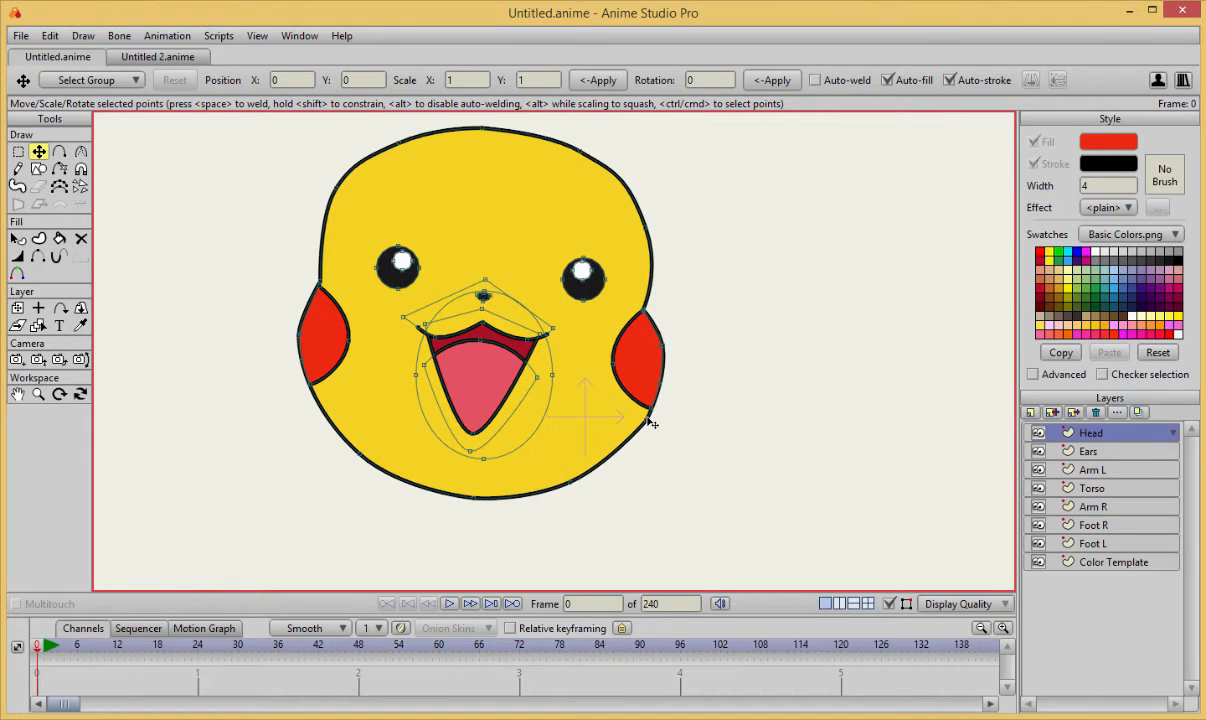
Narrow the forehead by moving its left and right side points inward and lowering the upper right point slightly.
left_click_drag(648, 419, 646, 421)
left_click_drag(336, 188, 348, 192)
left_click_drag(647, 228, 634, 228)
left_click_drag(580, 151, 579, 154)
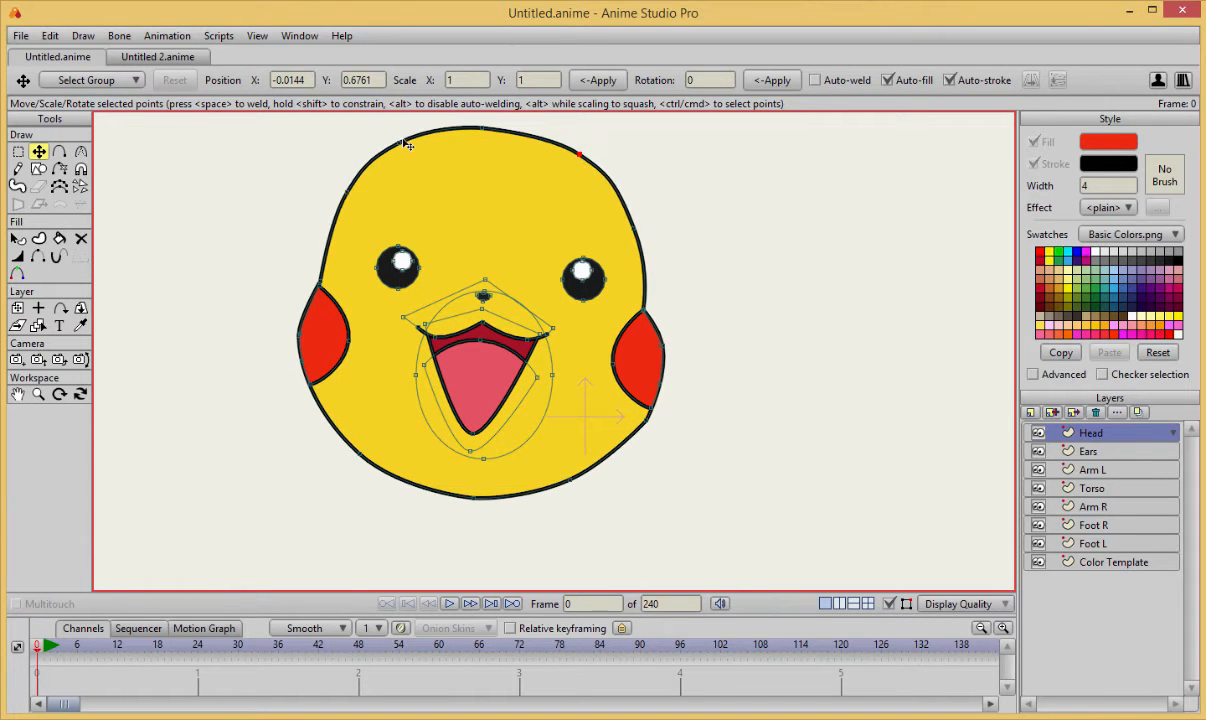
Smooth the head outline just below the right cheek by adjusting that point's curvature and position.
scroll(579, 431, "up", 3)
key("c")
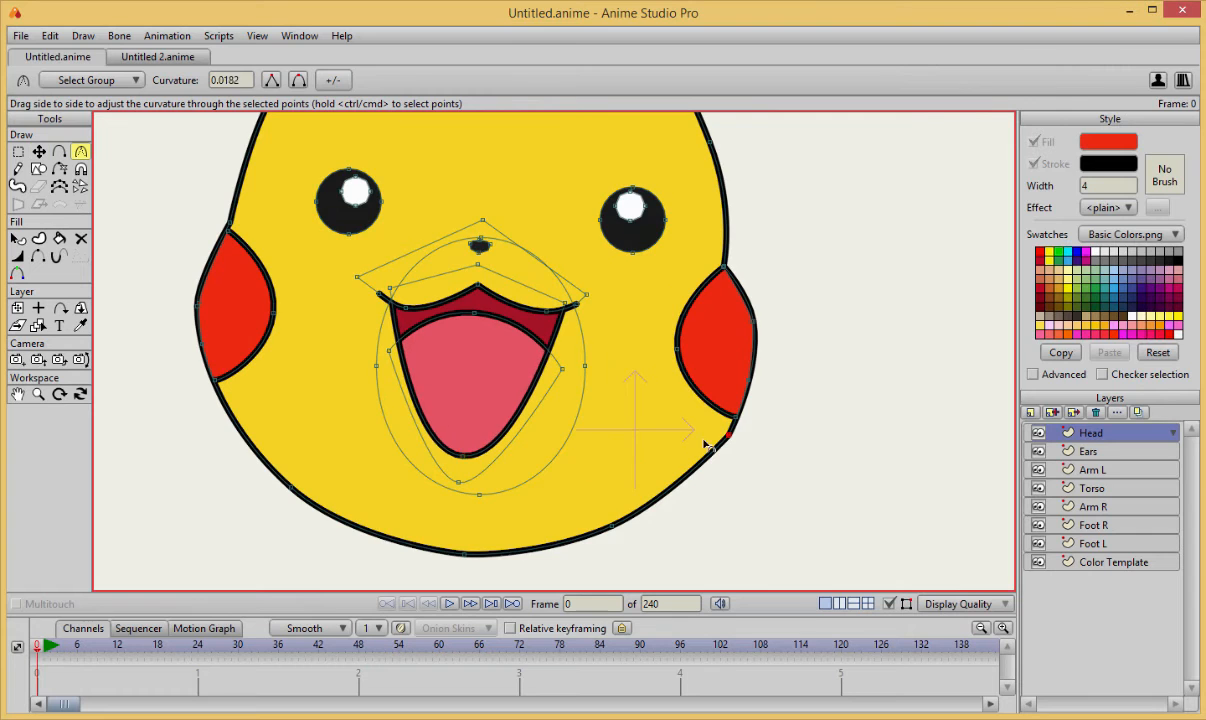
scroll(706, 446, "down", 3)
scroll(646, 458, "up", 1)
key("t")
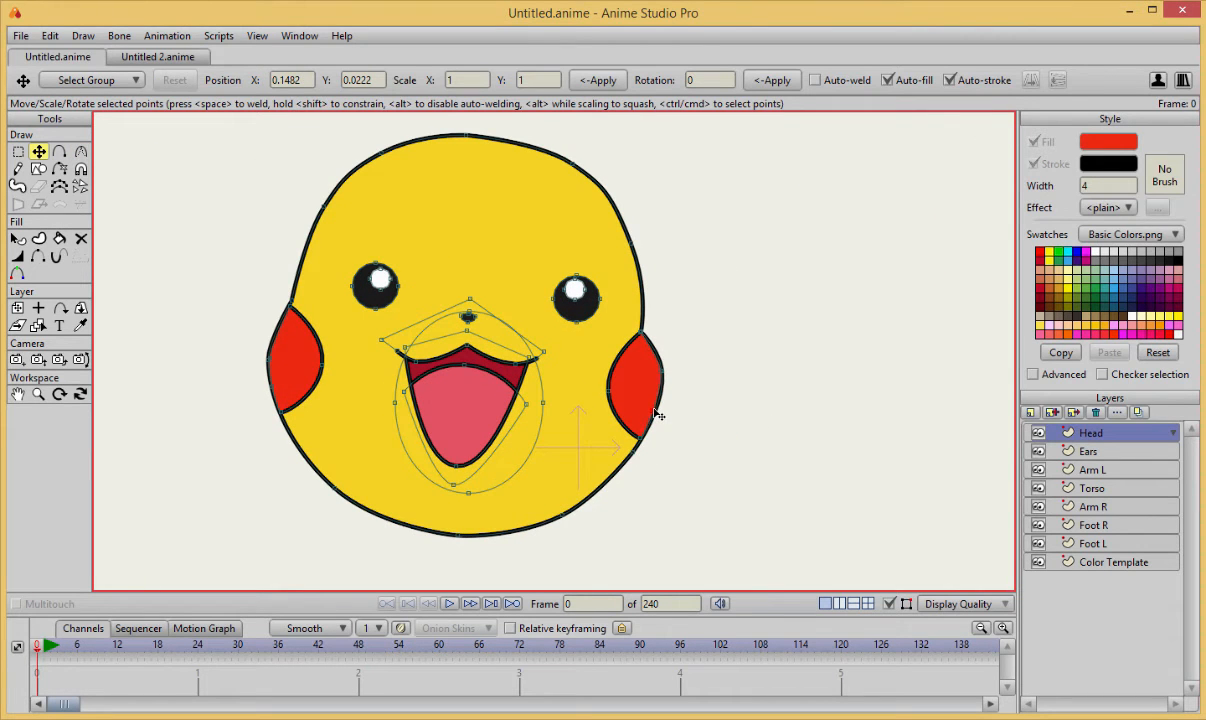
Try moving the head's corner point above the right cheek slightly outward.
scroll(724, 405, "down", 3)
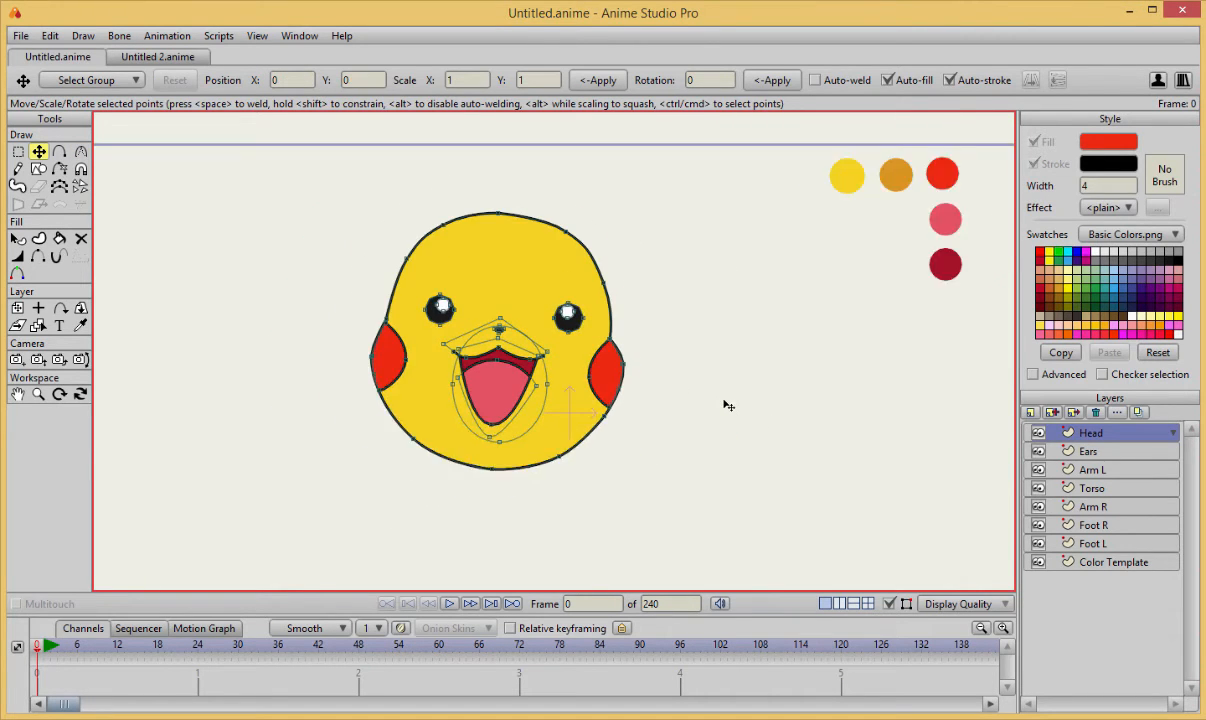
scroll(668, 350, "up", 2)
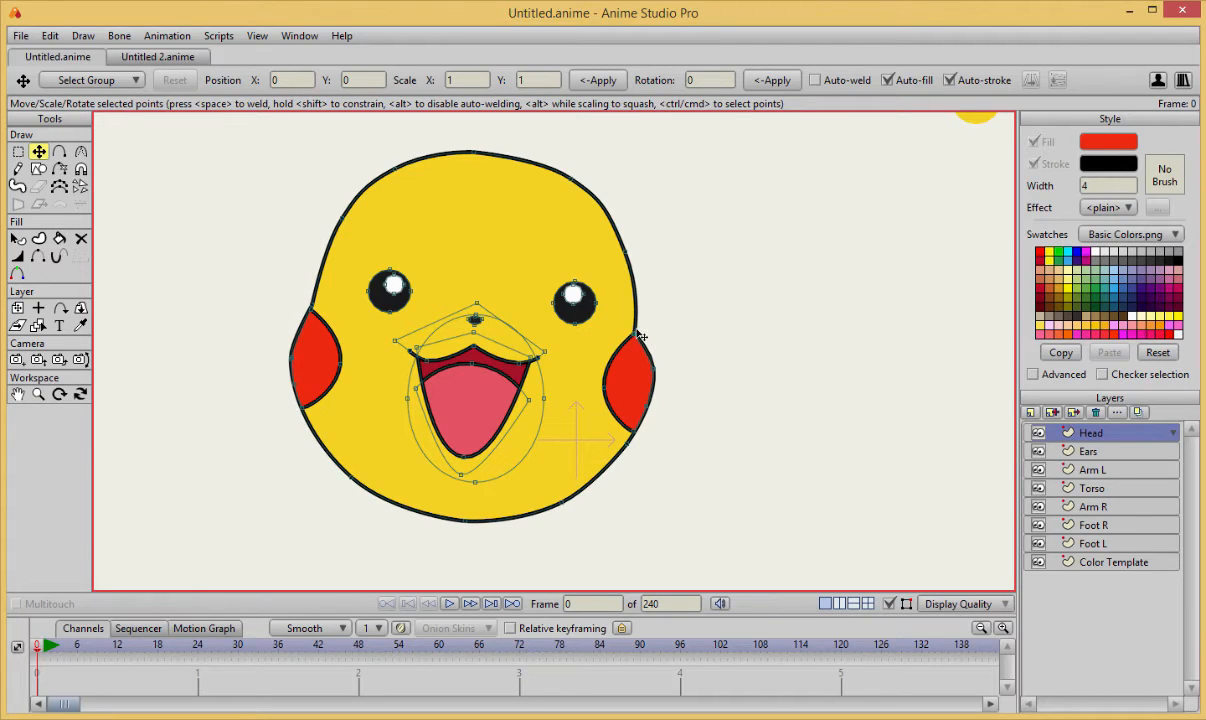
left_click_drag(641, 337, 650, 337)
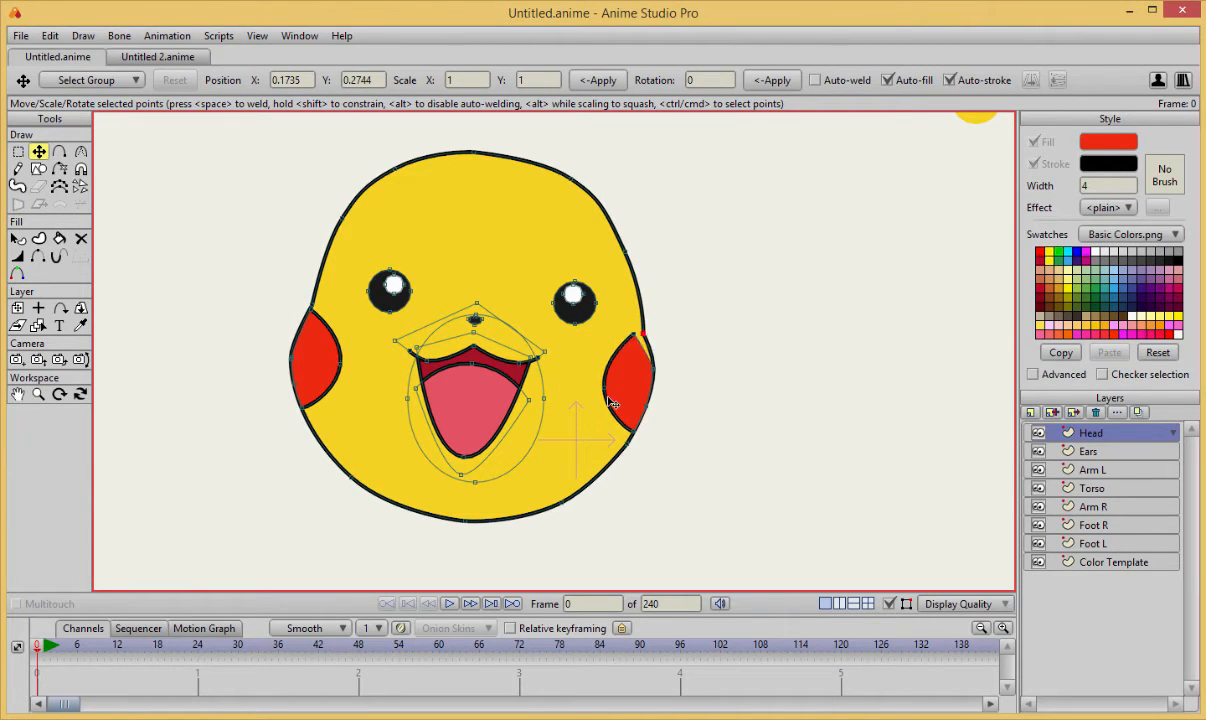
scroll(695, 378, "down", 2)
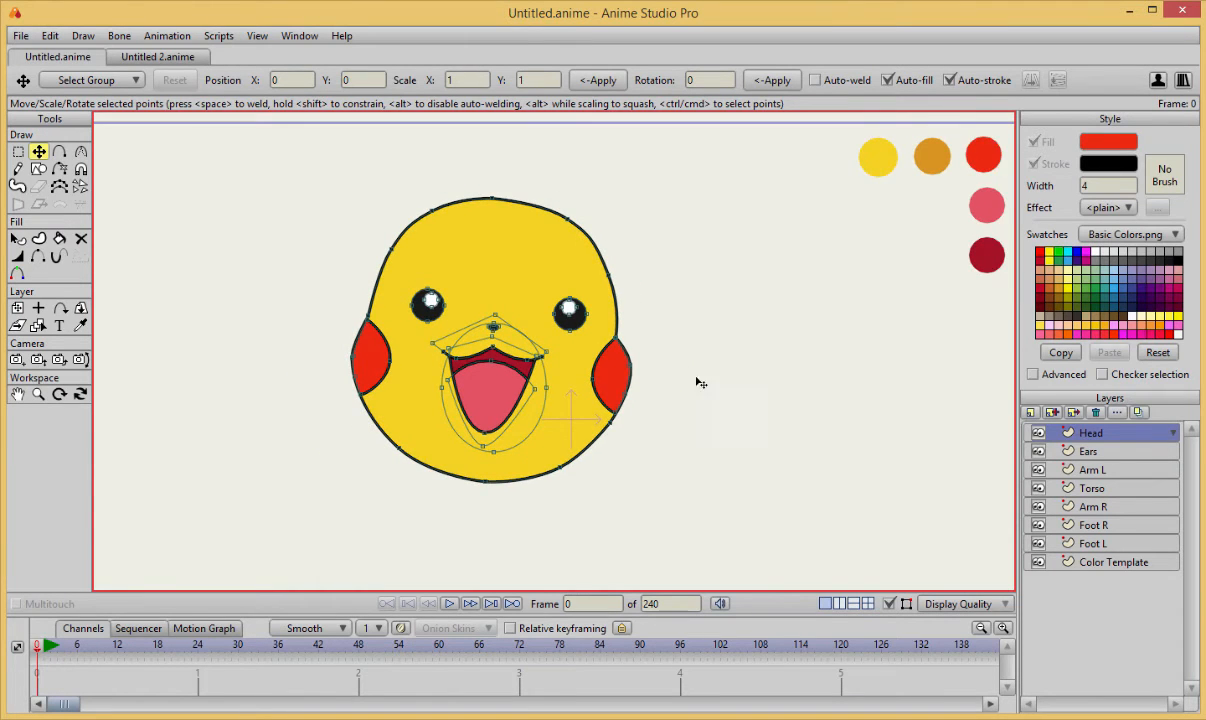
left_click_drag(697, 379, 721, 415)
scroll(721, 415, "down", 2)
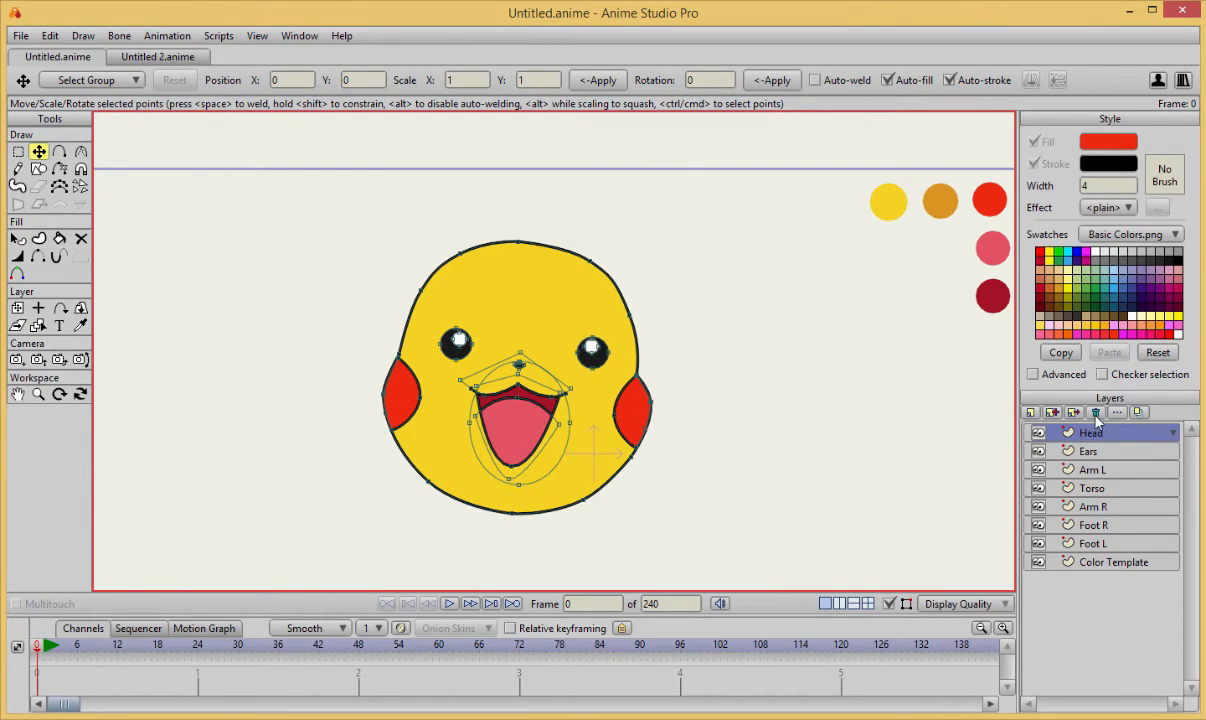
Switch to the Ears layer and activate the Add Point tool with the area above the head in view.
left_click(1088, 450)
scroll(816, 393, "up", 5)
left_click_drag(816, 393, 908, 443)
key("a")
scroll(512, 270, "down", 4)
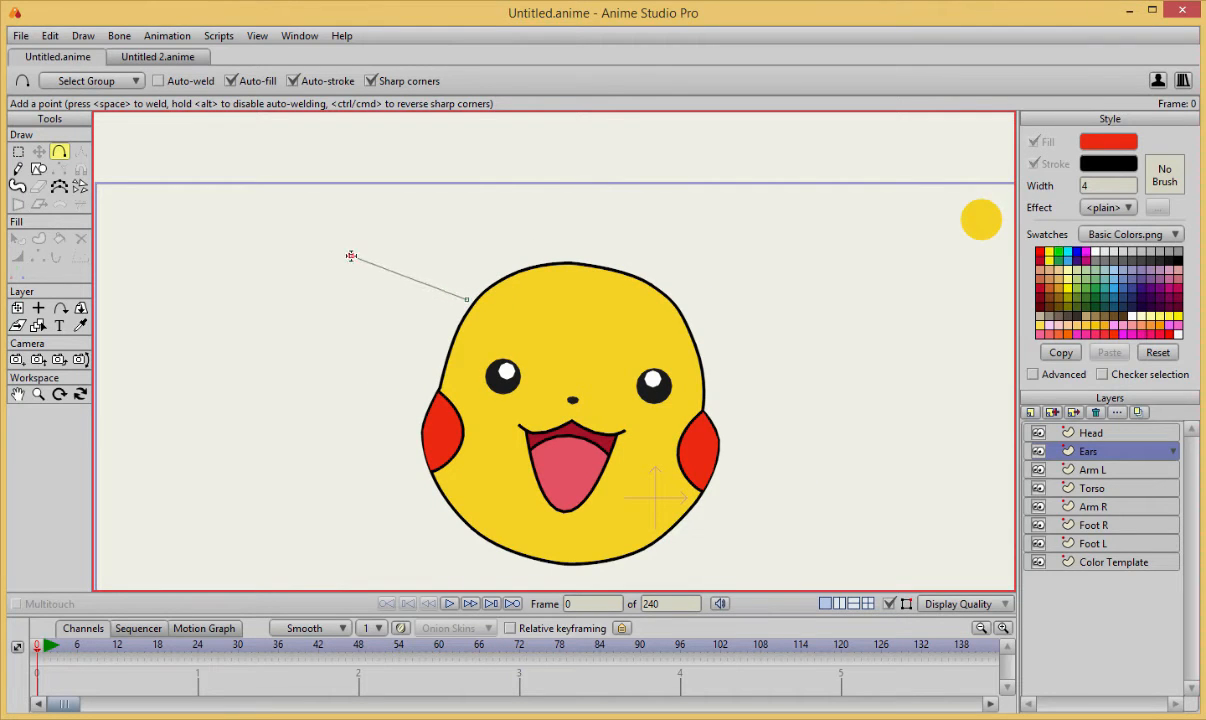
Draw a closed angular ear shape rising from the head's upper left side, fill it with the template's yellow and adjust its base corner.
left_click_drag(351, 256, 243, 165)
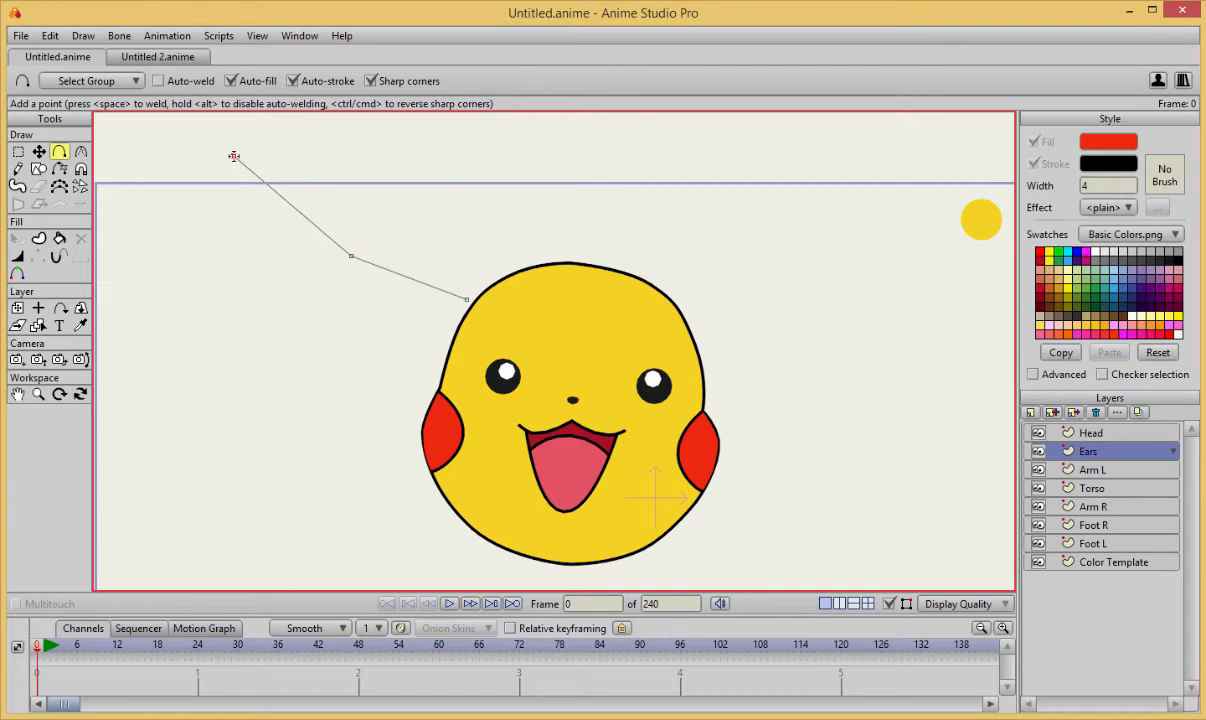
left_click_drag(405, 185, 388, 188)
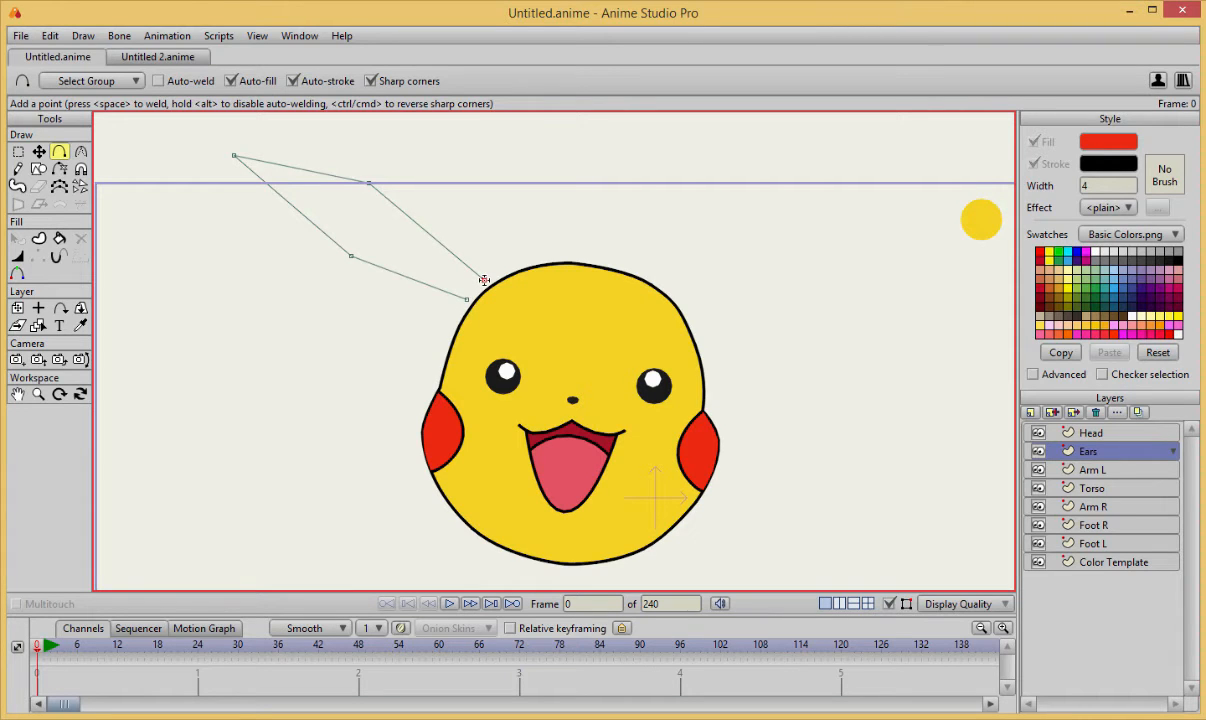
key("t")
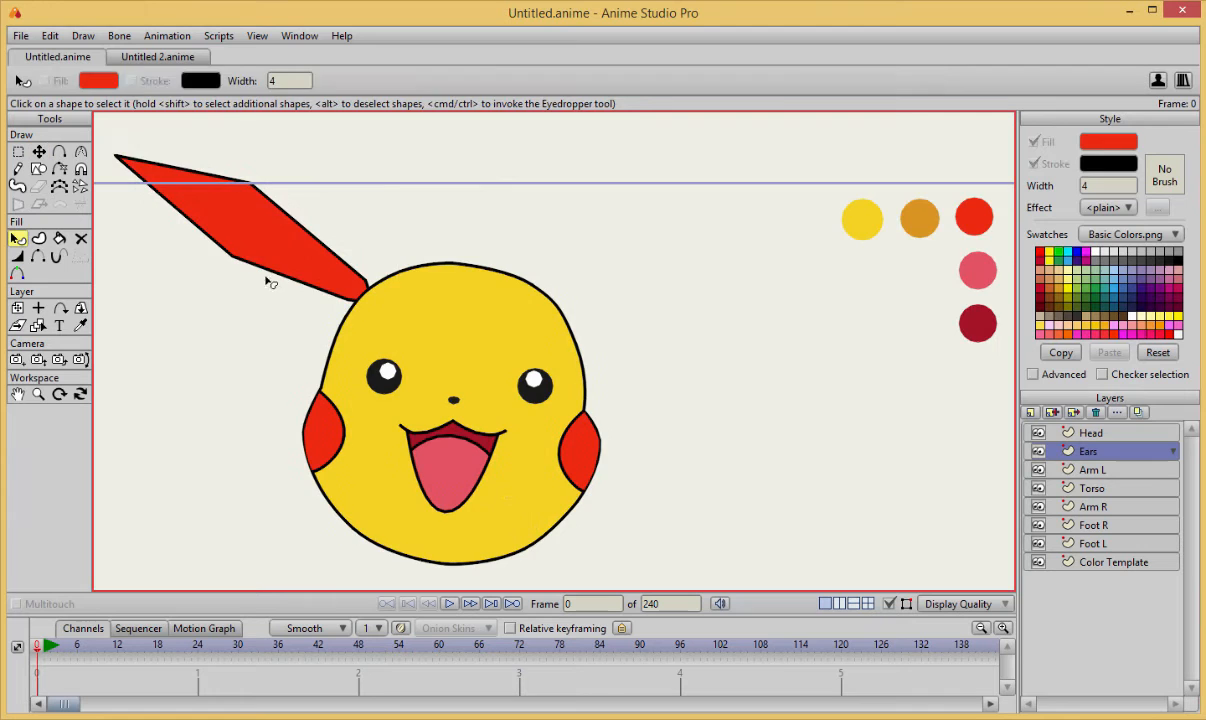
key("ctrl")
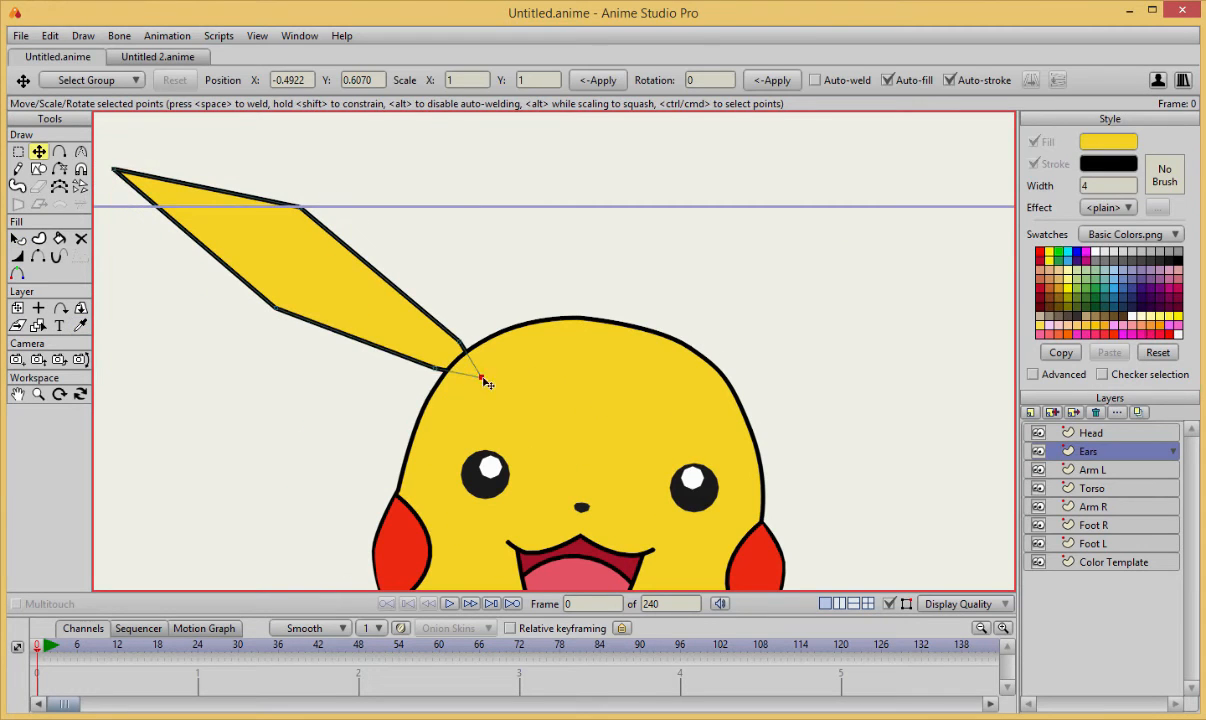
left_click_drag(484, 379, 478, 352)
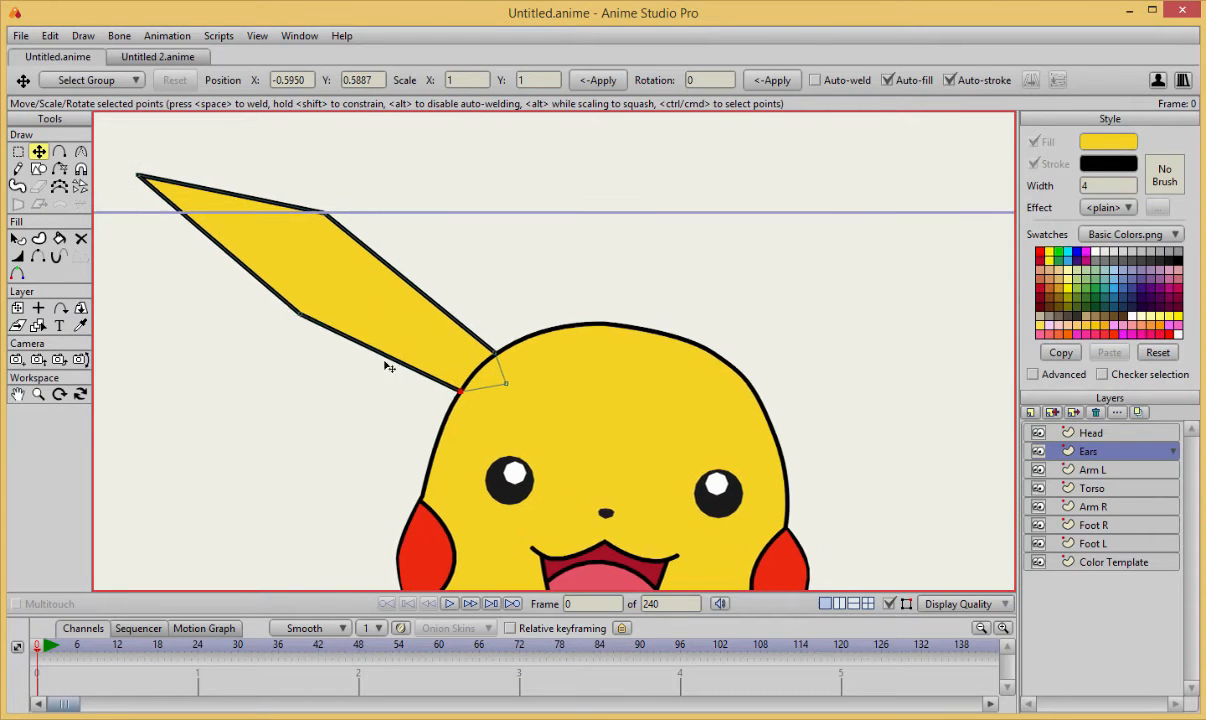
Curve the ear's long sides with a sharp tip and nudge its lower base point onto the head outline.
key("c")
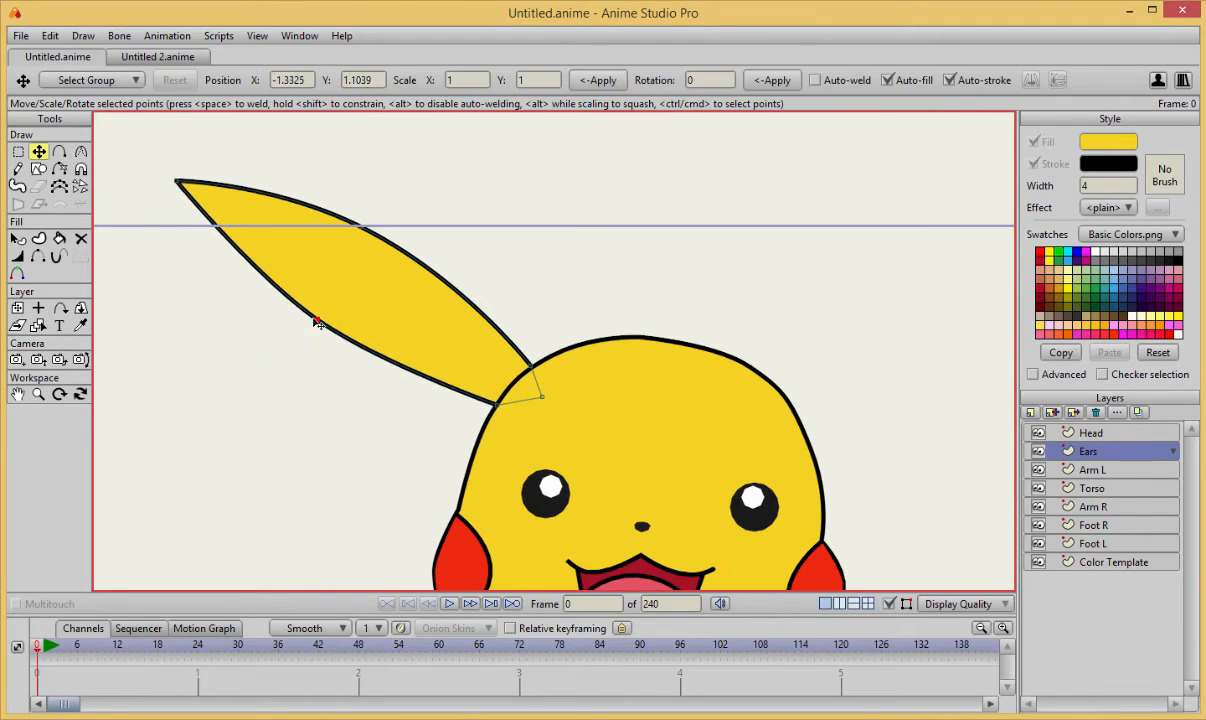
key("c")
scroll(582, 400, "up", 5)
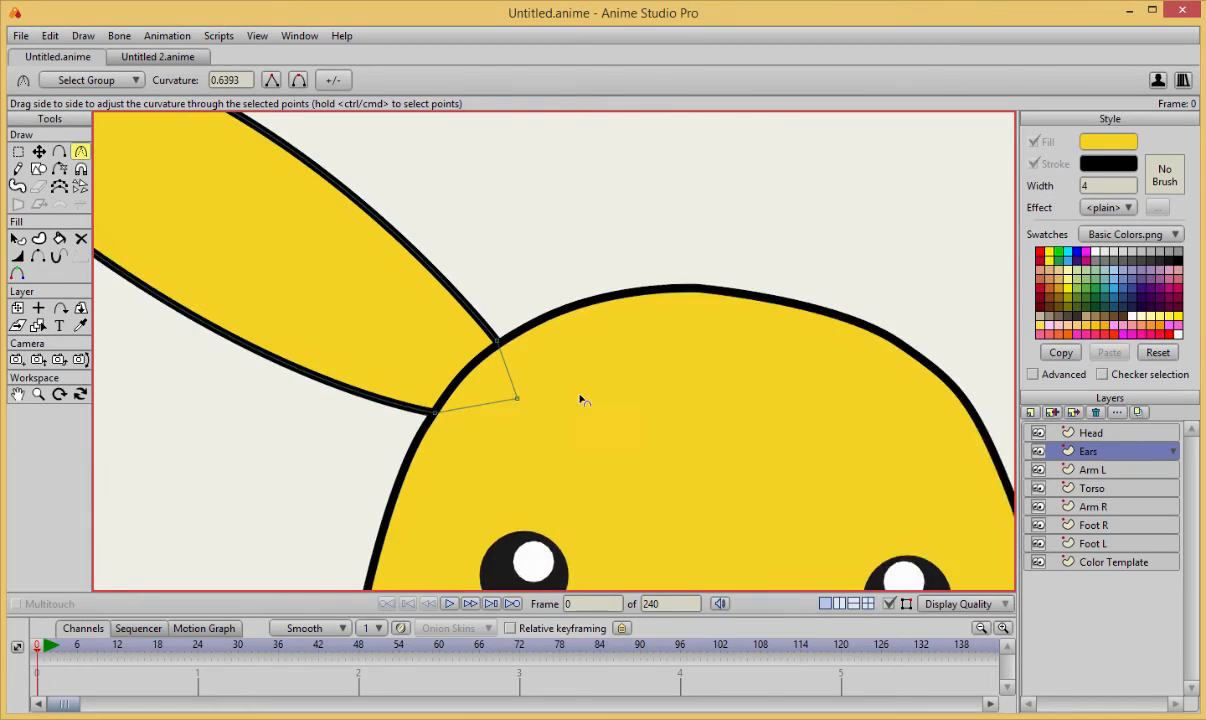
scroll(582, 400, "up", 3)
key("t")
left_click_drag(382, 440, 383, 441)
On the Head layer, add outline points where the ear joins the head and hide the edge between them.
key("a")
left_click(1091, 433)
key("t")
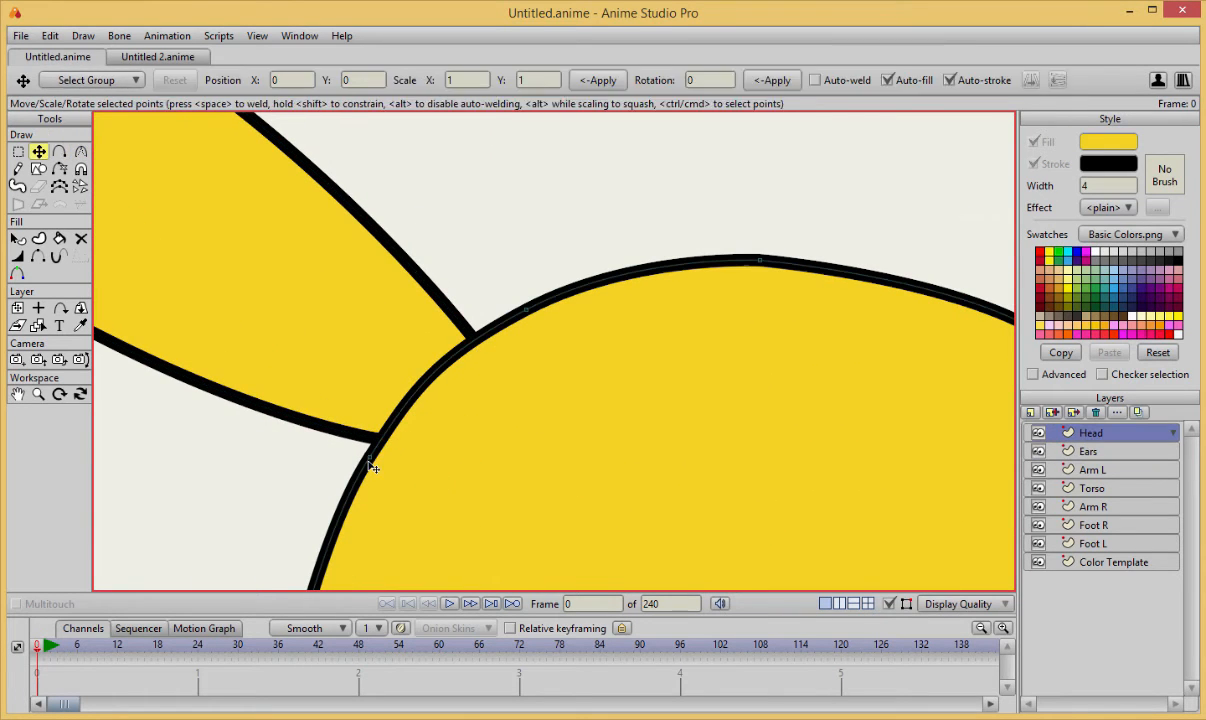
key("a")
key("t")
key("a")
left_click(454, 352)
key("h")
left_click(425, 380)
Taper the head outline's stroke at the upper junction with the ear.
scroll(430, 380, "up", 3)
key("w")
left_click_drag(369, 436, 280, 423)
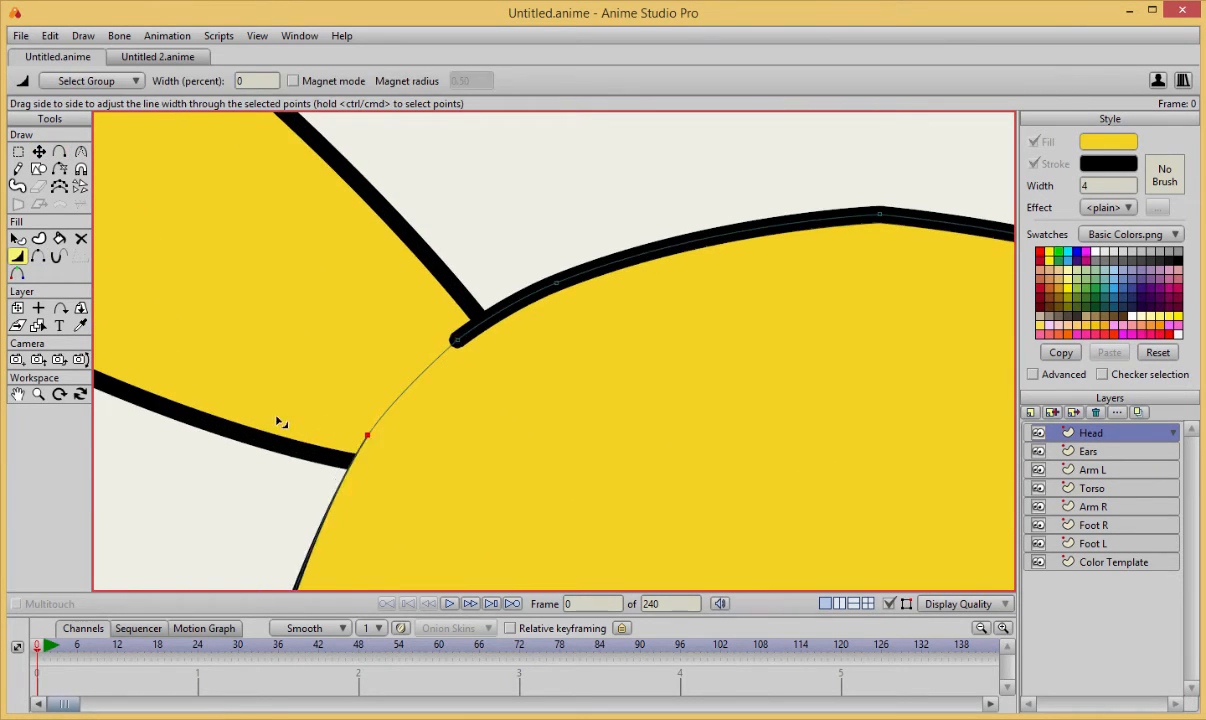
key("ctrl+z")
left_click_drag(373, 438, 345, 434)
left_click_drag(474, 341, 400, 352)
Add a point on the head outline just below the ear and adjust the outline's curvature.
key("a")
left_click(342, 484)
key("c")
left_click(449, 506)
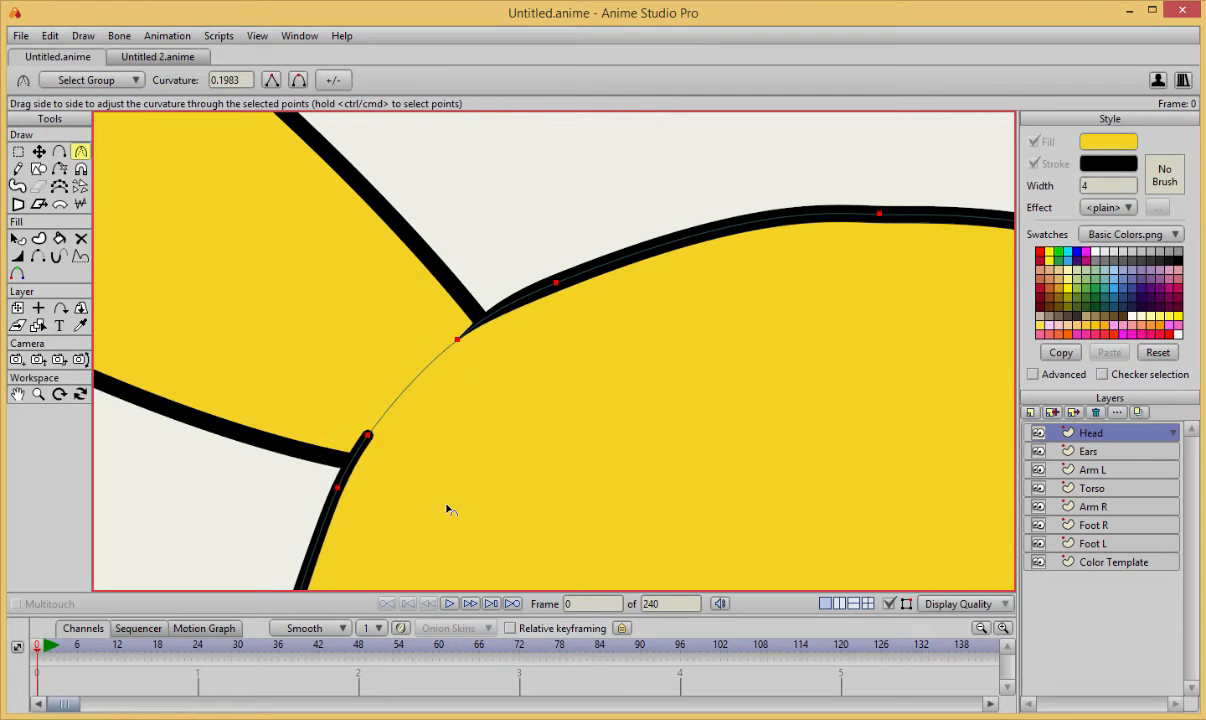
key("t")
left_click(341, 489)
Taper the head outline's stroke at the lower junction with the ear.
key("q")
key("w")
left_click_drag(382, 441, 366, 440)
key("t")
scroll(366, 440, "down", 5)
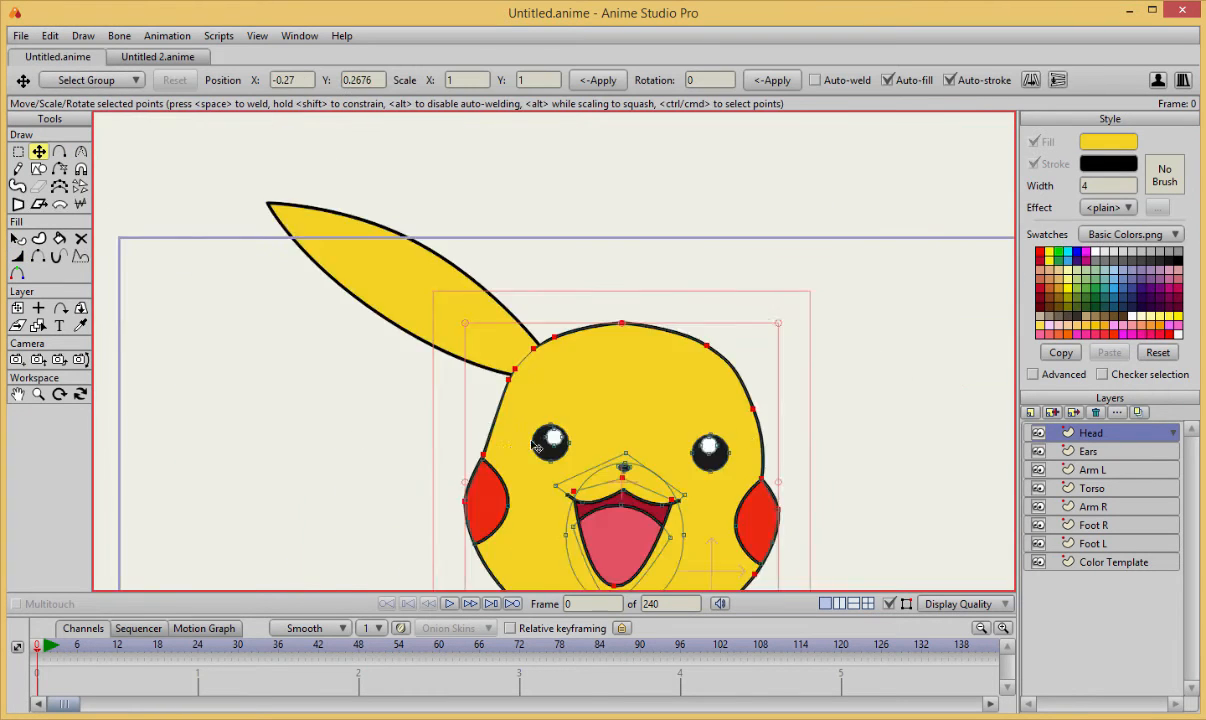
On the Ears layer, draw a closed angular shape covering the outer tip of the ear.
scroll(416, 376, "up", 5)
scroll(414, 376, "up", 1)
right_click(463, 315, "alt")
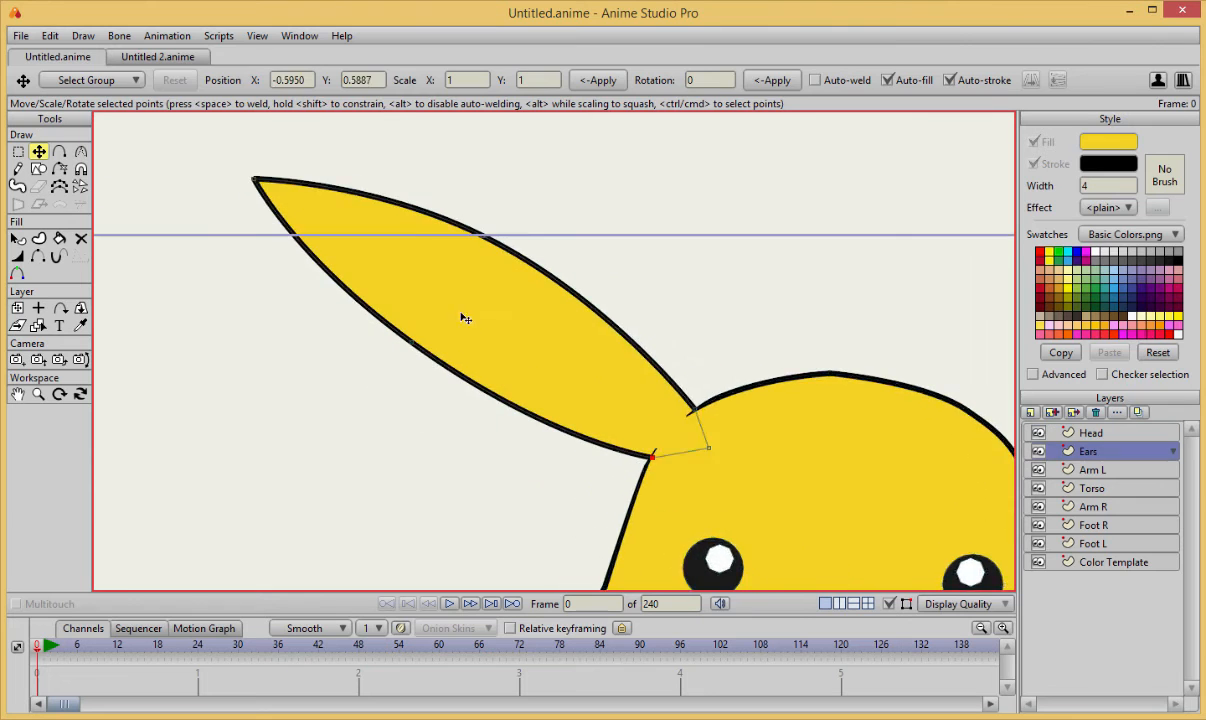
scroll(465, 320, "up", 3)
key("q")
key("a")
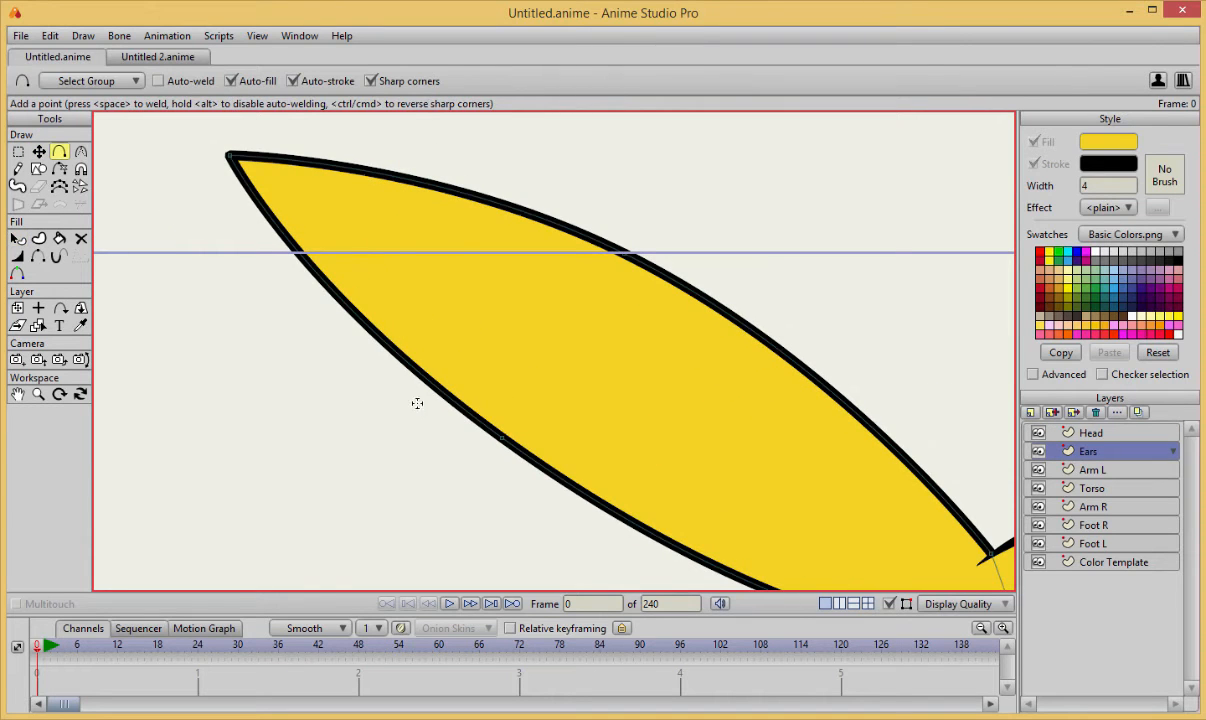
left_click_drag(402, 253, 406, 228)
left_click_drag(406, 228, 436, 164)
left_click_drag(436, 164, 215, 149)
mouse_move(215, 149)
left_mouse_down()
mouse_move(304, 398)
mouse_move(251, 229)
mouse_move(416, 405)
left_mouse_up()
Fill the ear tip shape with near-black and leave it without a stroke.
key("t")
key("u")
left_click(1034, 164)
left_click(1108, 142)
mouse_move(700, 400)
left_mouse_down()
mouse_move(595, 464)
mouse_move(640, 422)
left_mouse_up()
left_click(918, 464)
key("space")
Move the black tip's lower corner onto the ear outline and add a point on its lower edge, aligned with the outline.
key("t")
left_click_drag(416, 406, 413, 370)
key("a")
left_click(332, 279)
key("t")
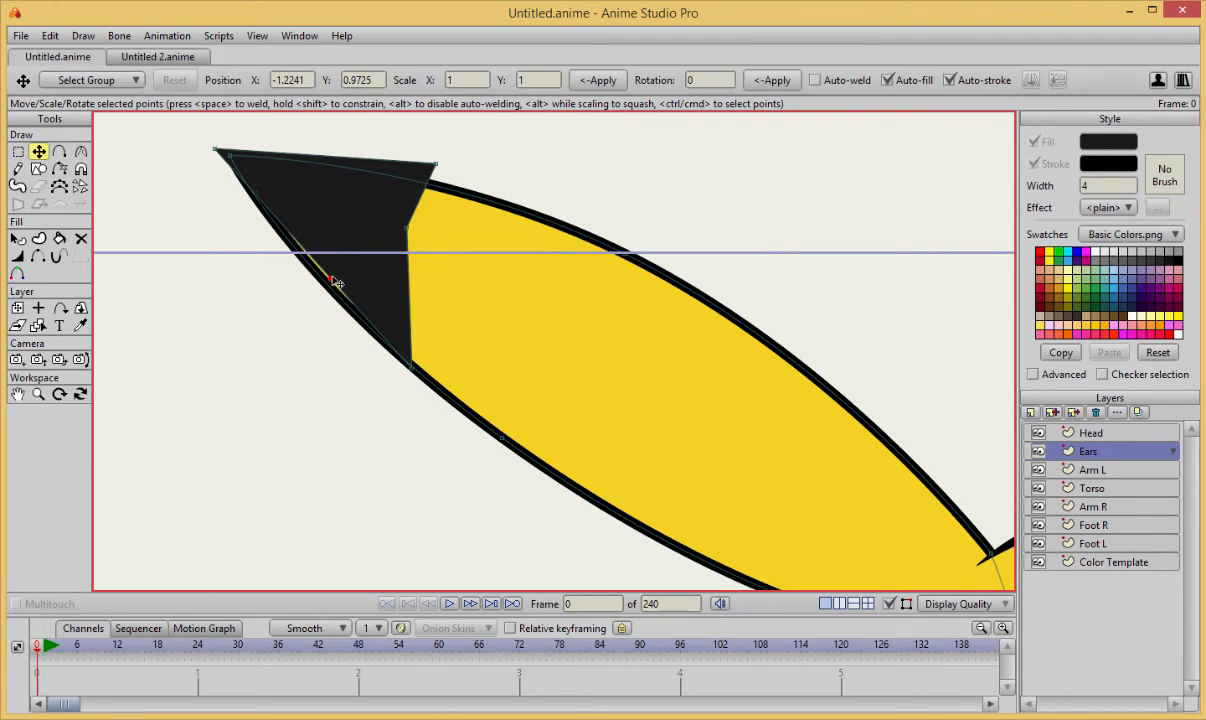
left_click_drag(332, 279, 322, 285)
Align the black tip's outer point and upper corner with the ear outline and add a point along its upper edge.
left_click_drag(290, 199, 305, 206)
left_click_drag(511, 214, 500, 234)
key("a")
left_click(402, 219)
key("t")
left_click_drag(402, 219, 401, 213)
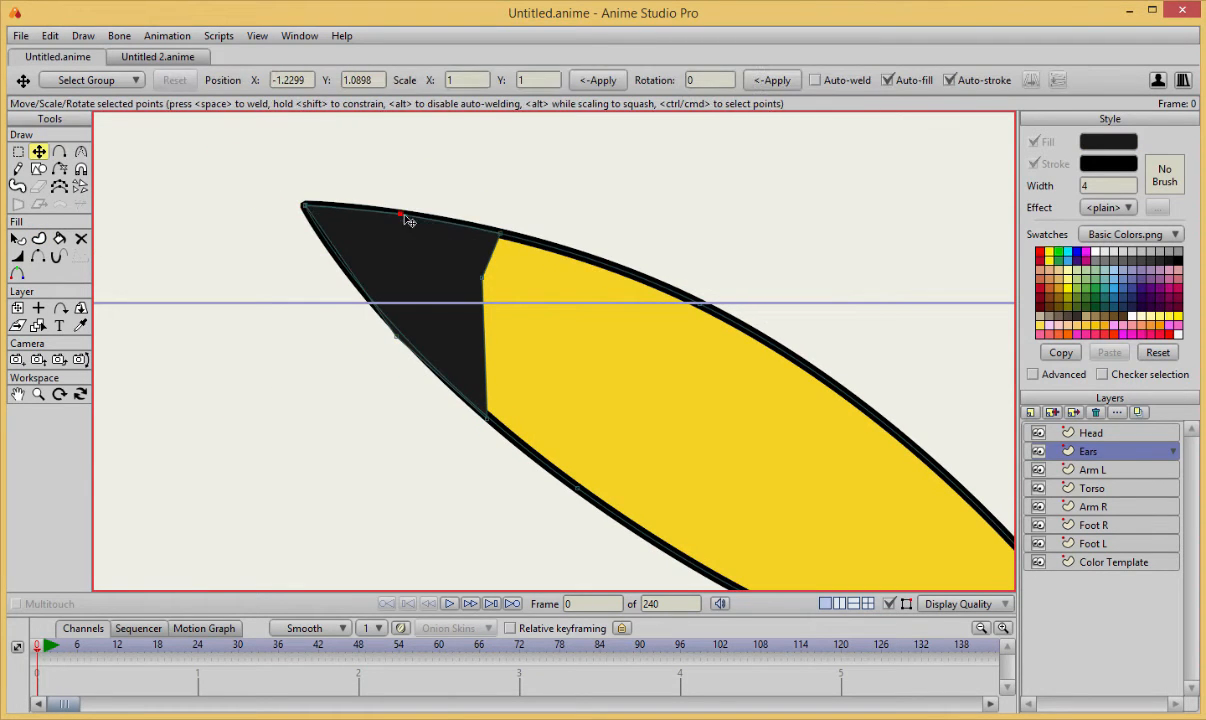
Sharpen the black tip's outer point, nudge its lower corner onto the outline and curve its inner edge.
key("c")
left_click(305, 207)
left_click_drag(305, 207, 292, 209)
key("t")
left_click_drag(487, 417, 488, 413)
key("c")
left_click_drag(483, 279, 500, 281)
key("t")
scroll(500, 285, "down", 5)
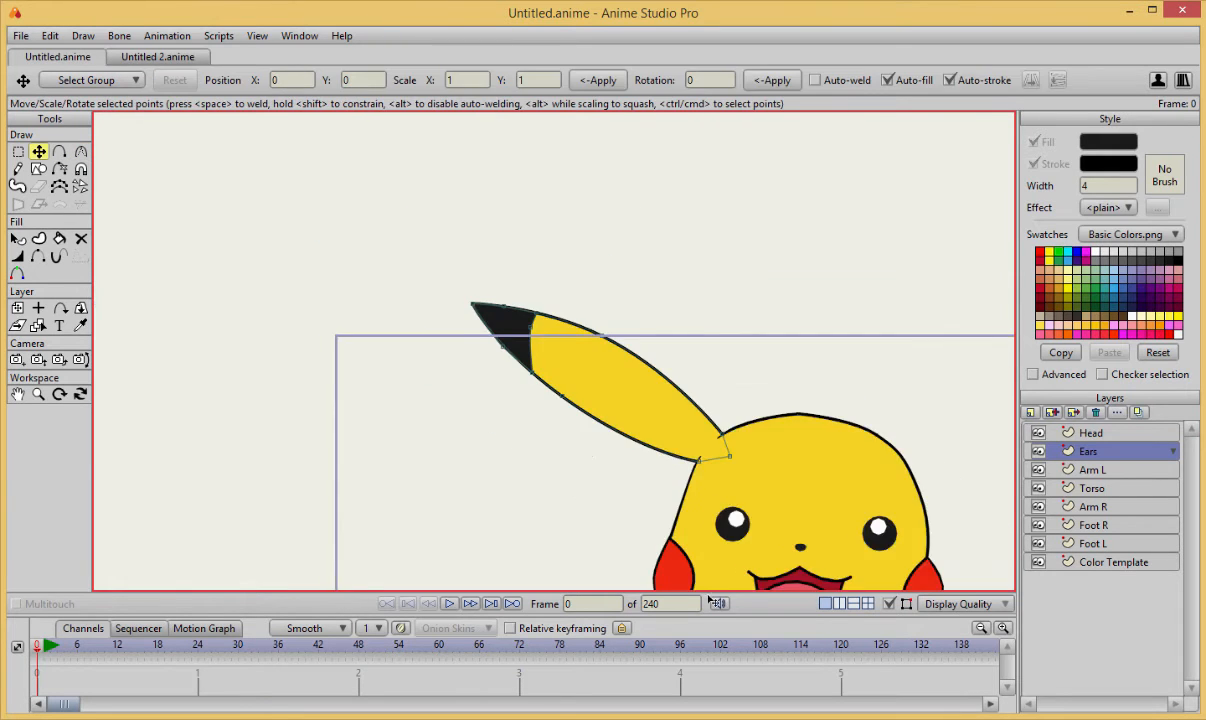
Select the three points of the black tip's inner edge and move them slightly toward the head.
key("g")
left_click_drag(417, 285, 418, 381)
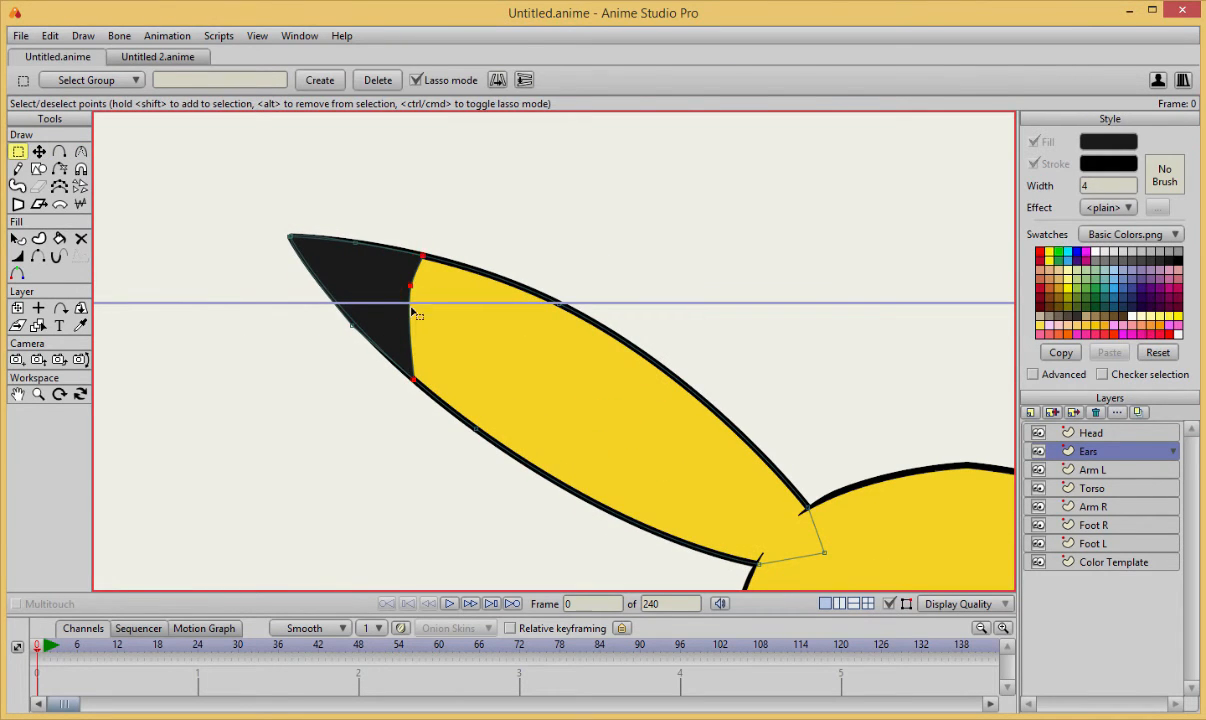
key("t")
left_click_drag(411, 311, 438, 261)
key("Return")
scroll(613, 291, "down", 4)
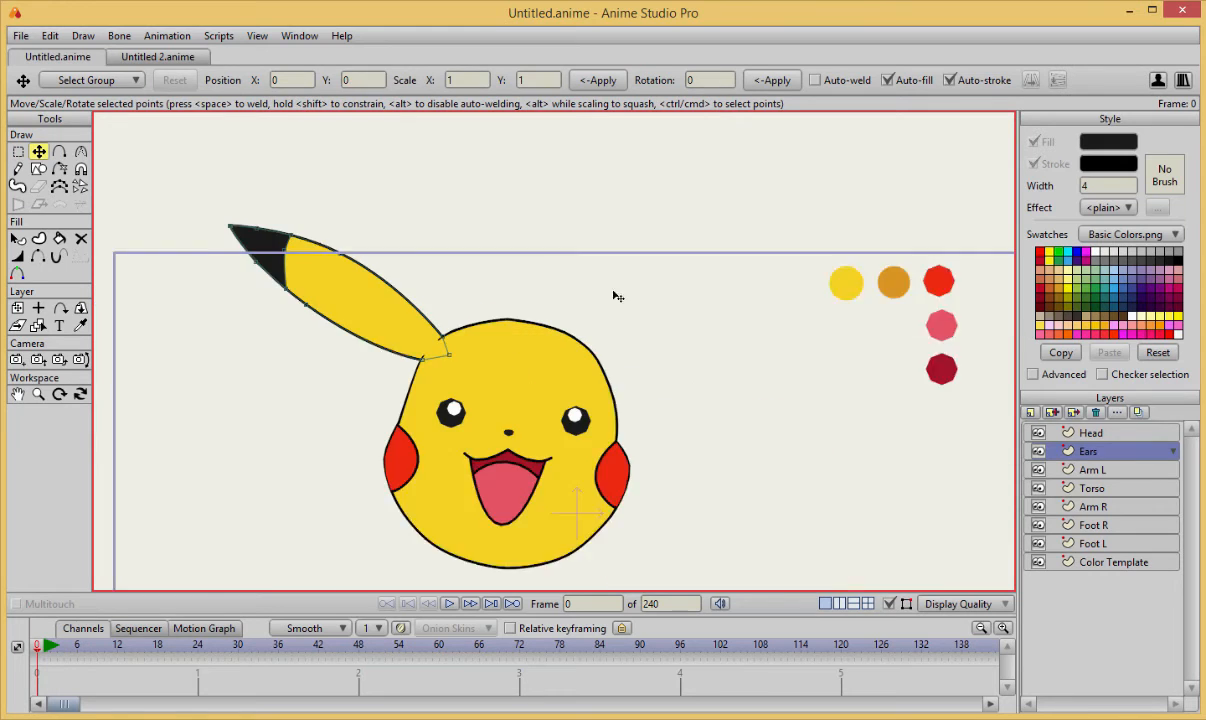
Enlarge both black eye circles slightly on the Head layer and preview the face without the curves.
scroll(611, 291, "up", 1)
scroll(610, 405, "up", 5)
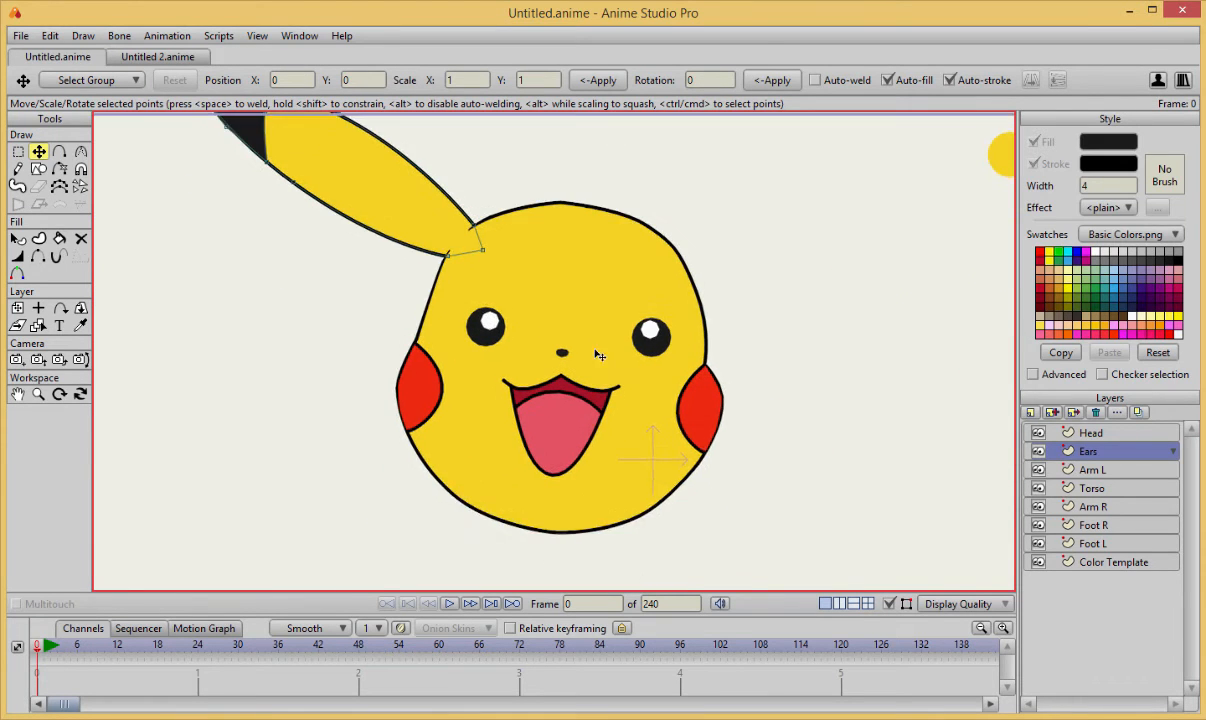
right_click(479, 371, "alt")
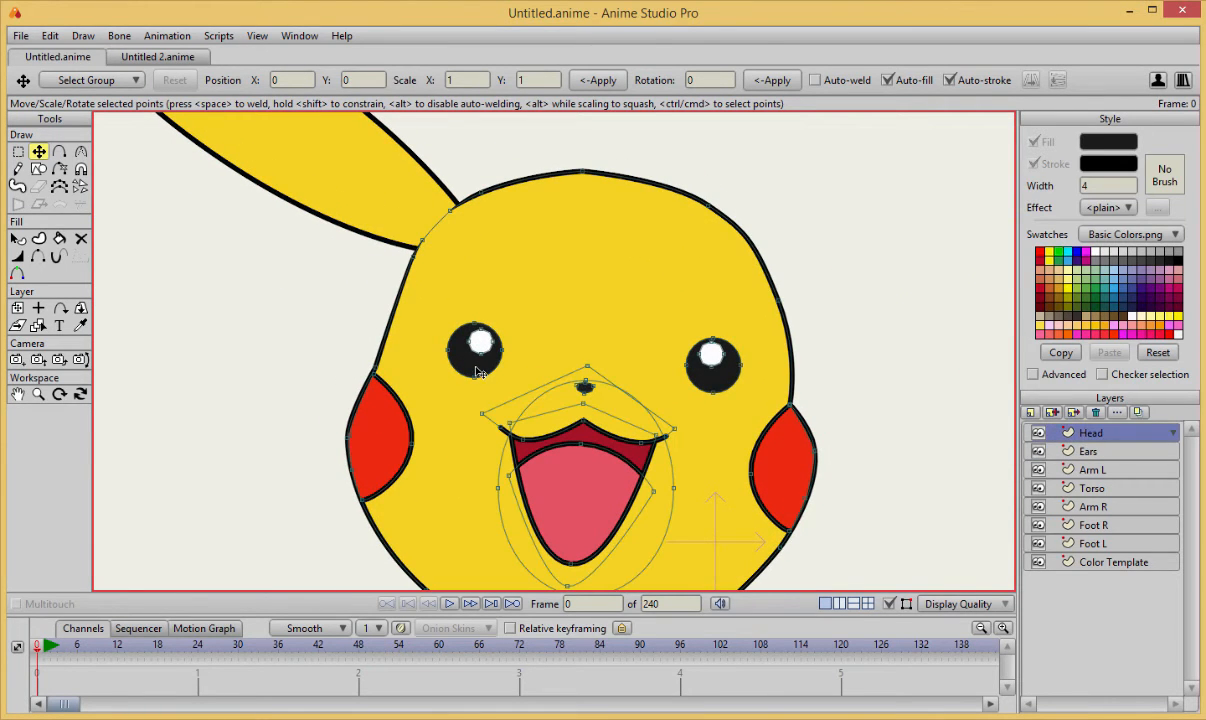
double_click(479, 371)
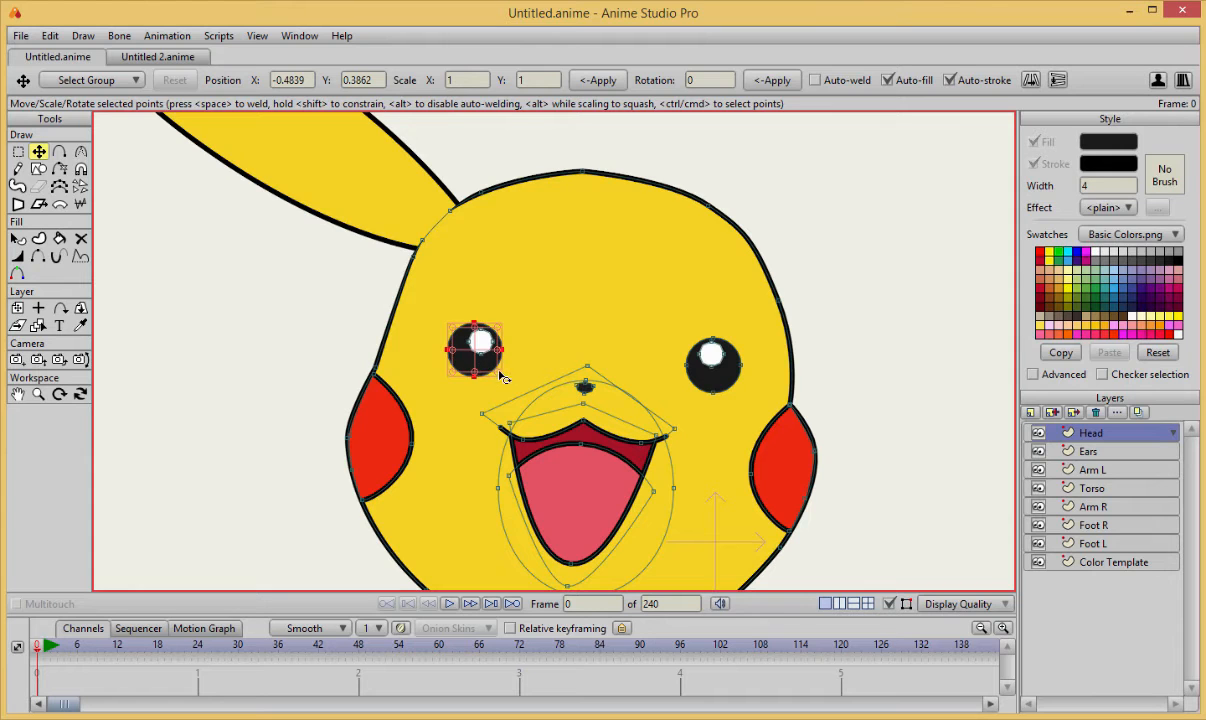
double_click(722, 362)
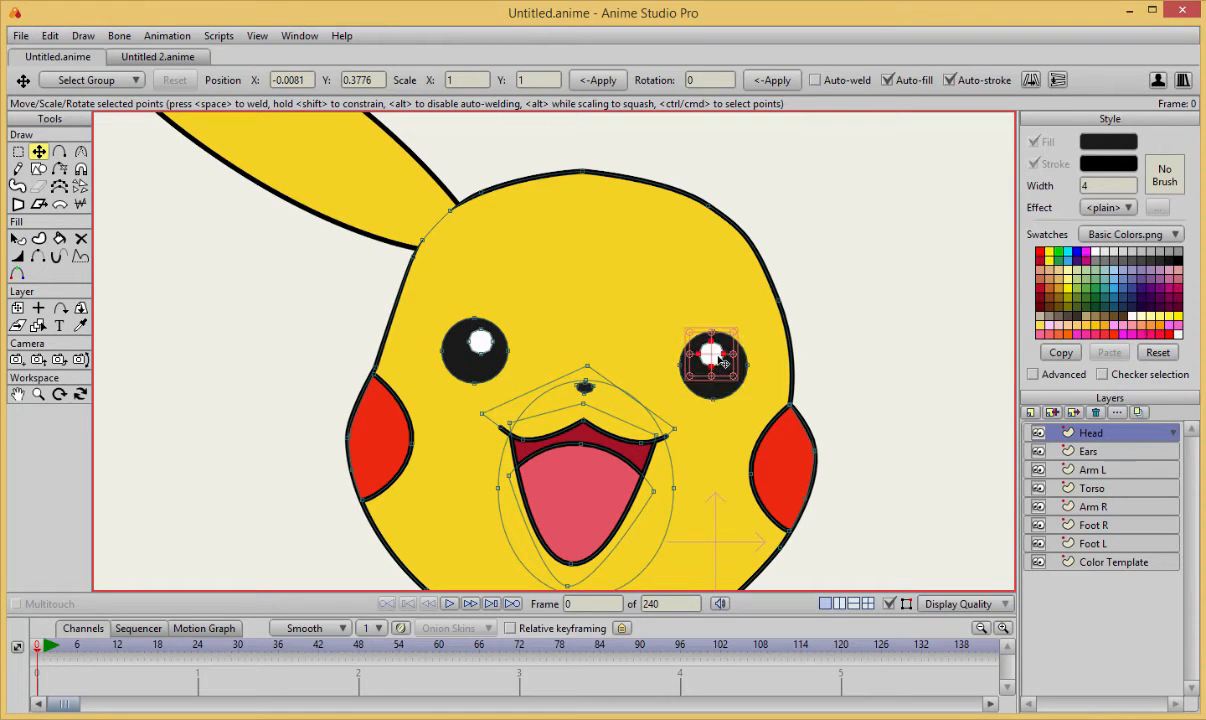
left_click_drag(733, 376, 712, 354)
scroll(712, 354, "down", 2)
key("Return")
left_click(889, 604)
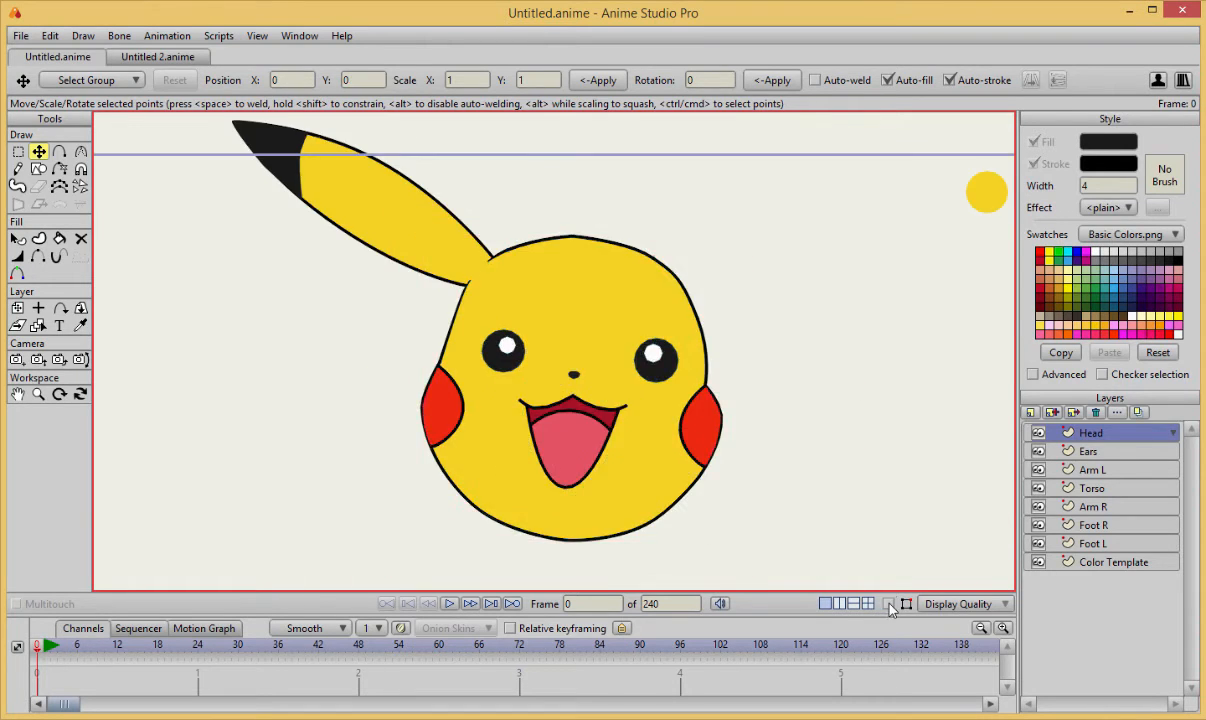
left_click(889, 604)
Replace the right eye with a copy of the left eye and its white highlight, and preview the face.
scroll(732, 398, "up", 2)
double_click(457, 345)
key("g")
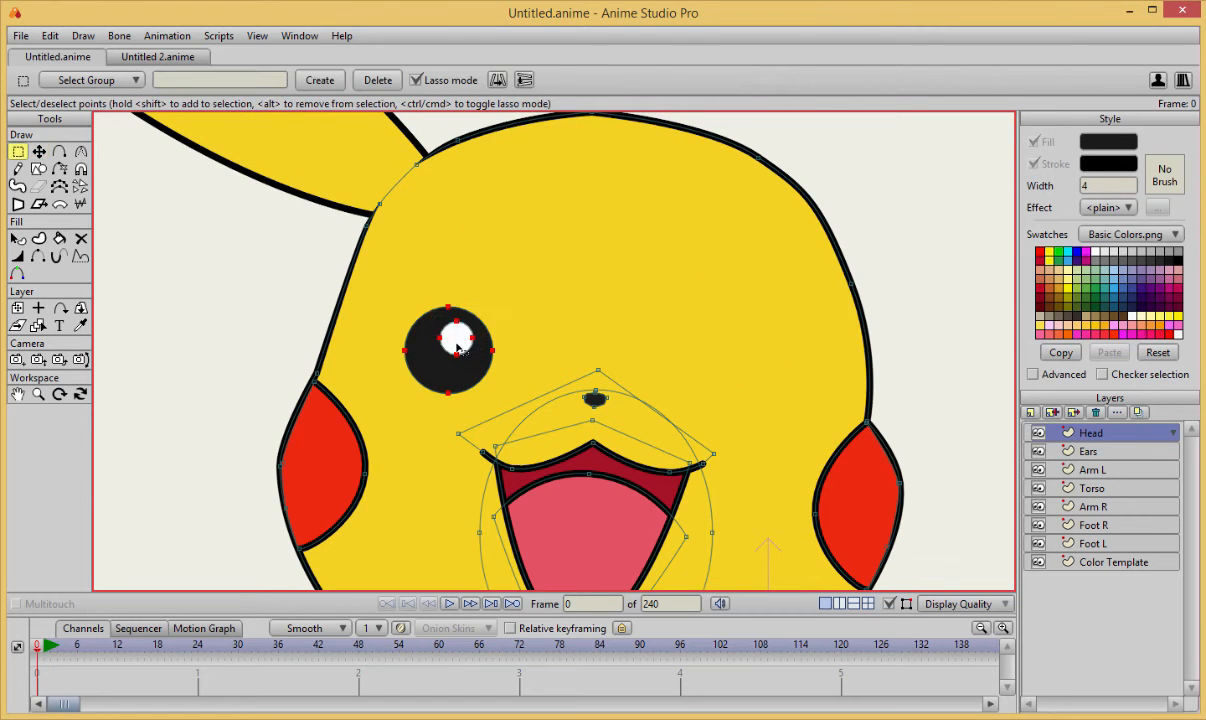
key("ctrl+c")
key("ctrl+v")
left_click_drag(457, 345, 755, 389)
left_click(888, 604)
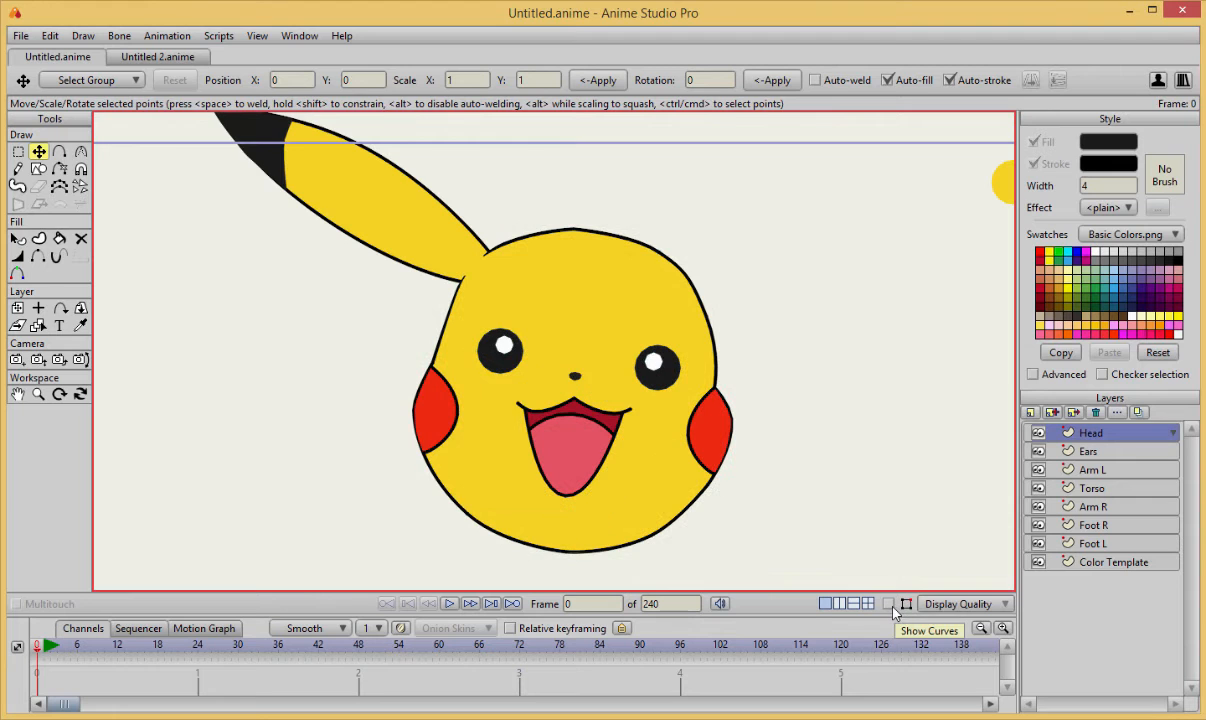
left_click(888, 604)
Switch to the Ears layer and select the yellow ear shape.
scroll(813, 378, "up", 2)
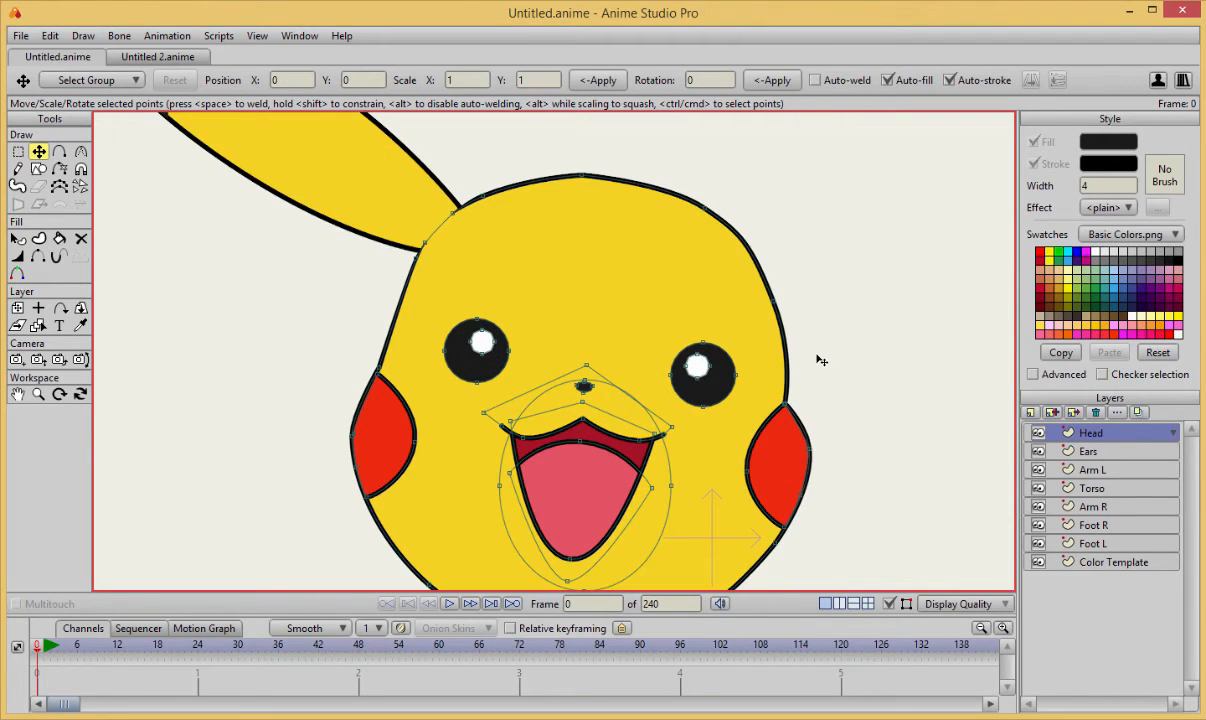
scroll(816, 354, "down", 3)
left_click_drag(812, 346, 796, 393)
scroll(760, 400, "up", 3)
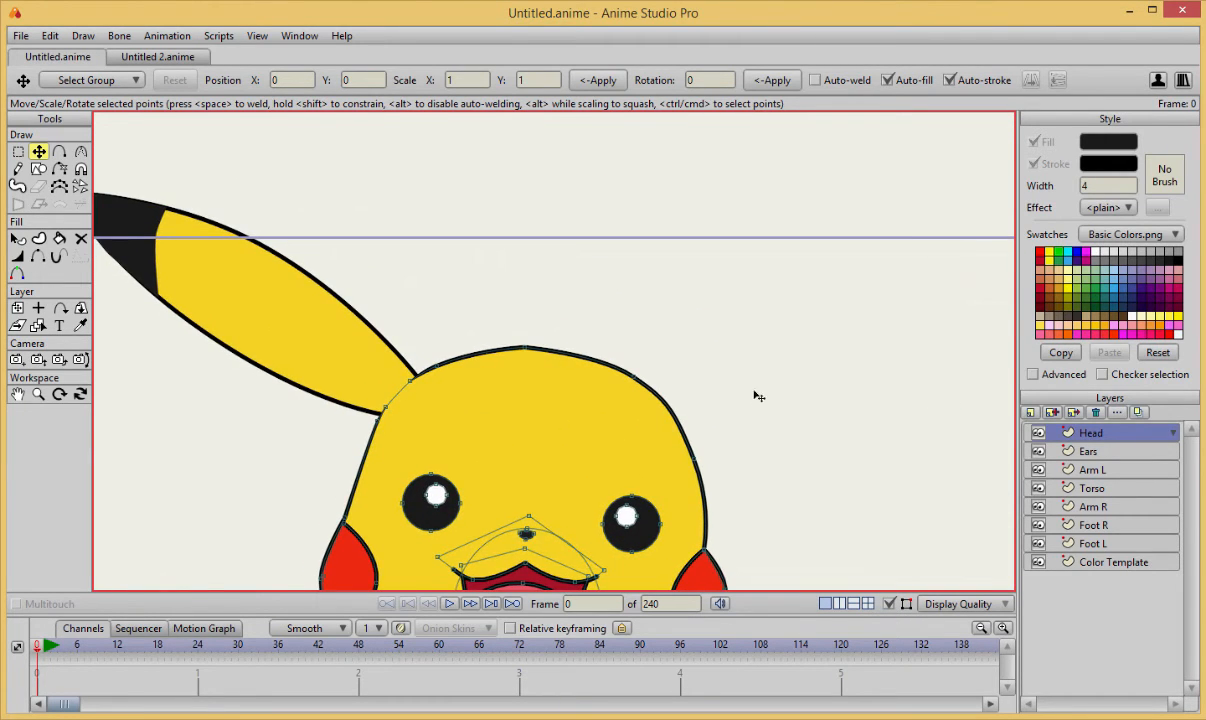
scroll(313, 354, "down", 1)
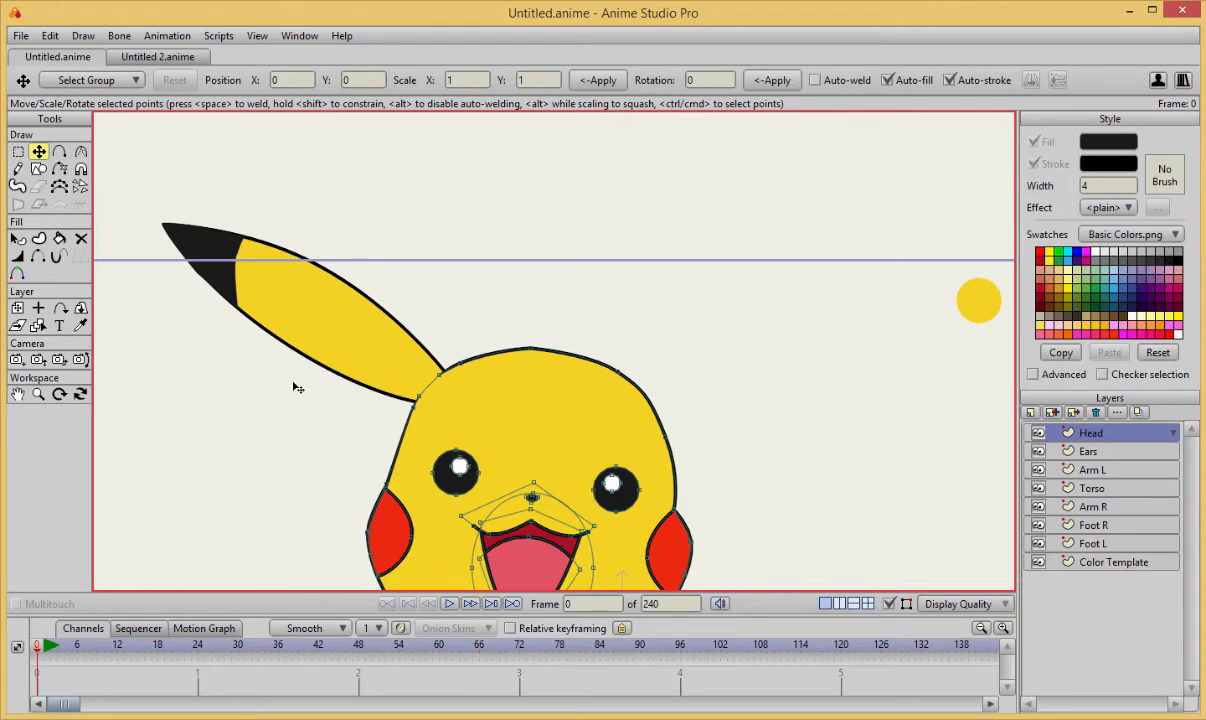
scroll(331, 366, "up", 2)
key("g")
right_click(332, 336, "alt")
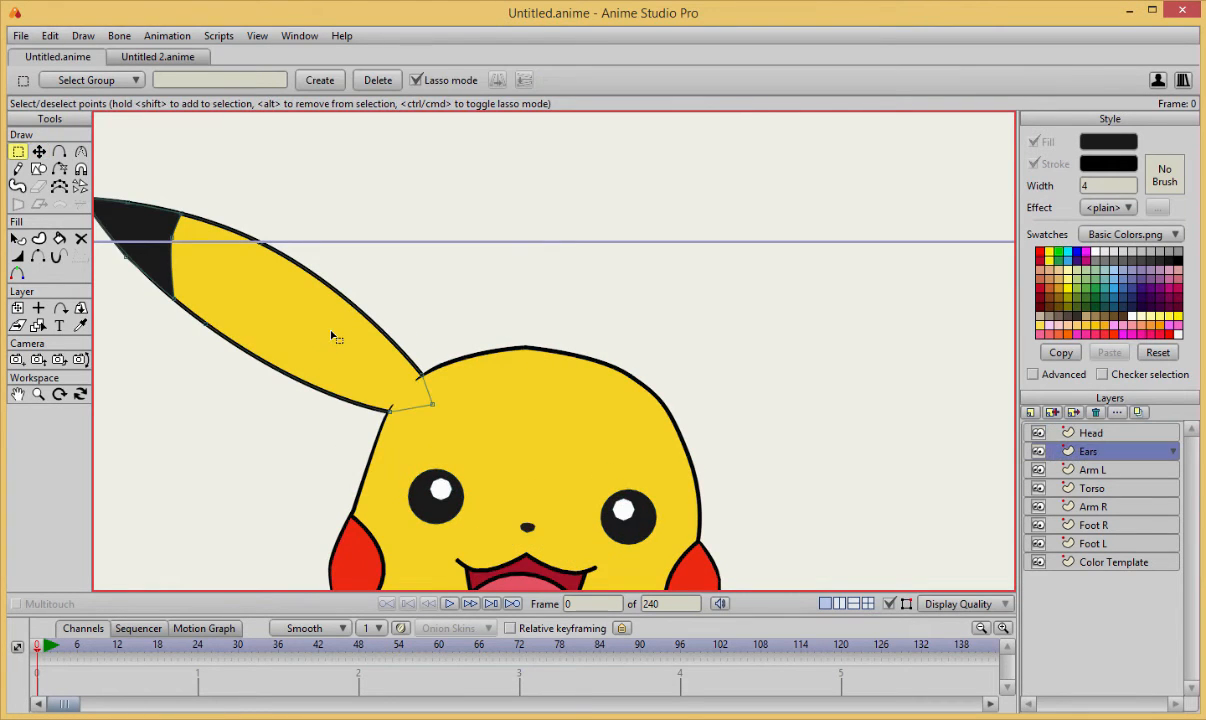
key("t")
key("ctrl+a")
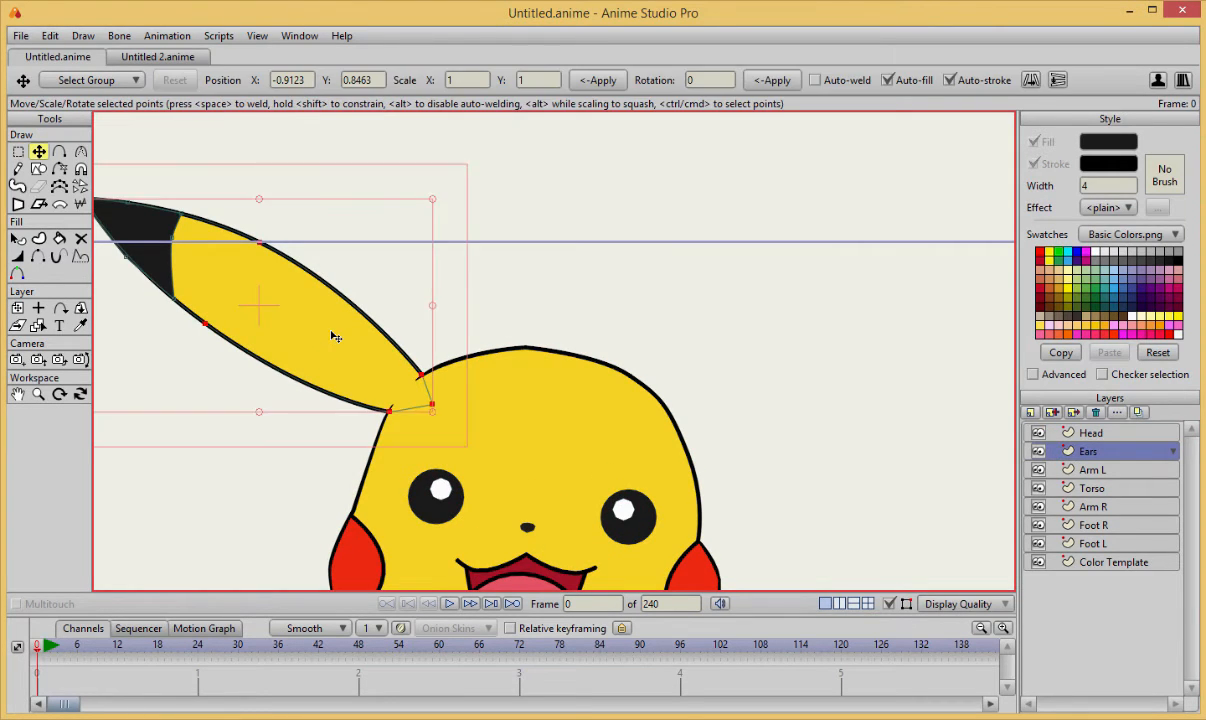
key("ctrl+v")
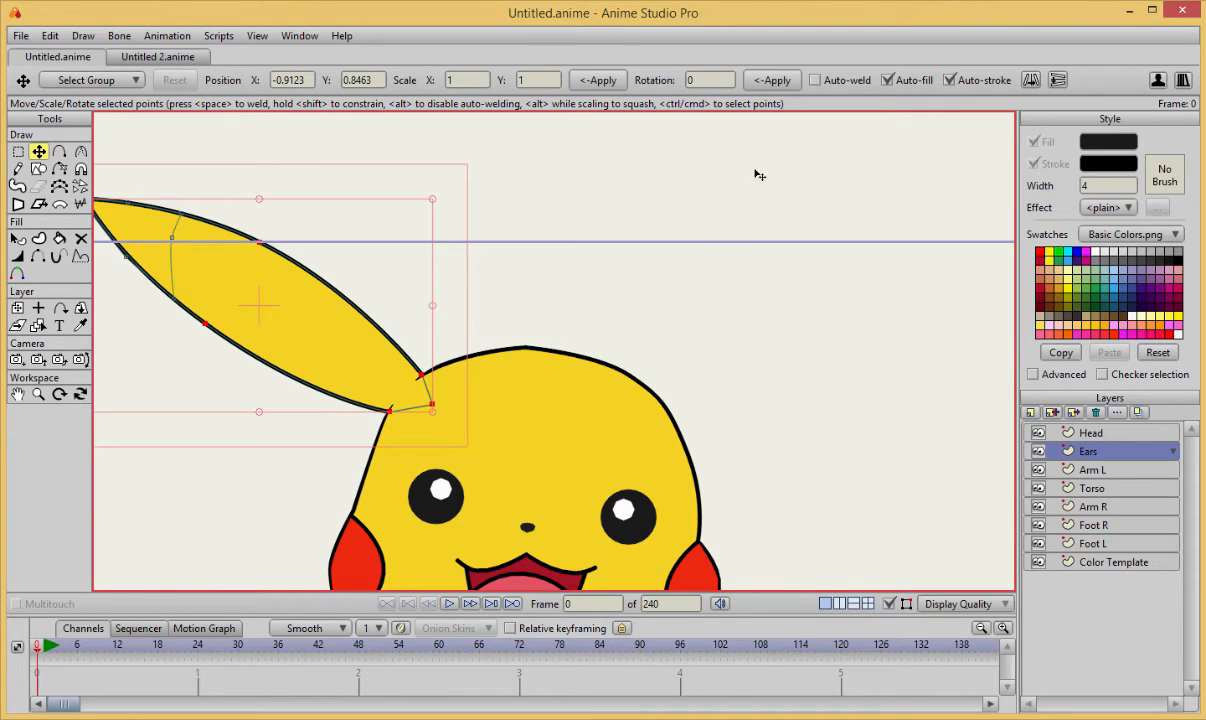
scroll(326, 332, "down", 3)
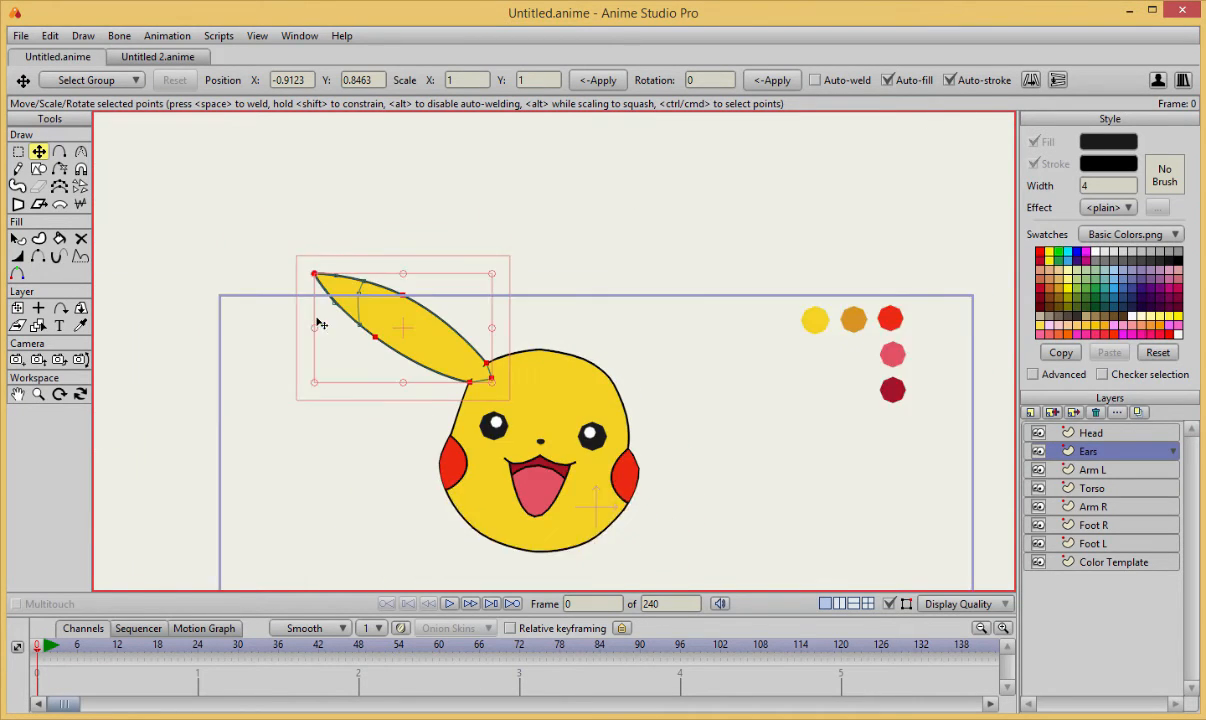
scroll(318, 326, "up", 2)
left_click_drag(347, 318, 508, 283)
key("ctrl+z")
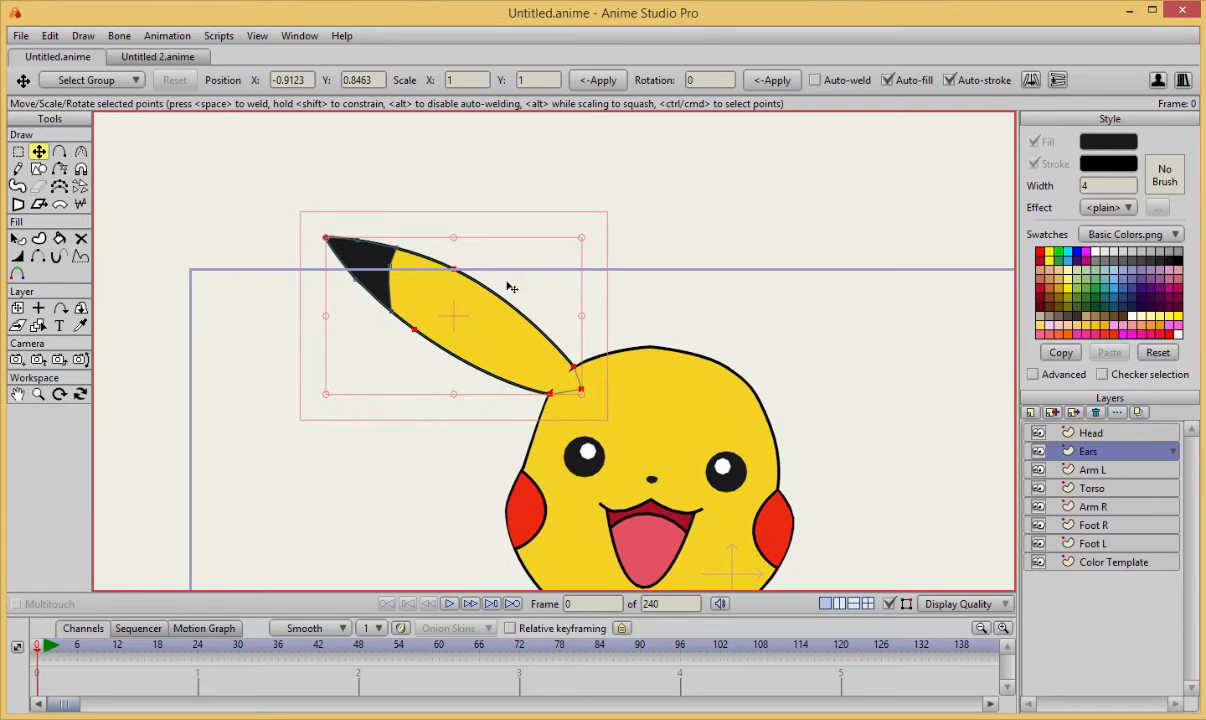
Duplicate the black-tipped ear, rotate the copy nearly upright, and move it over the right side of the head.
scroll(483, 275, "up", 3)
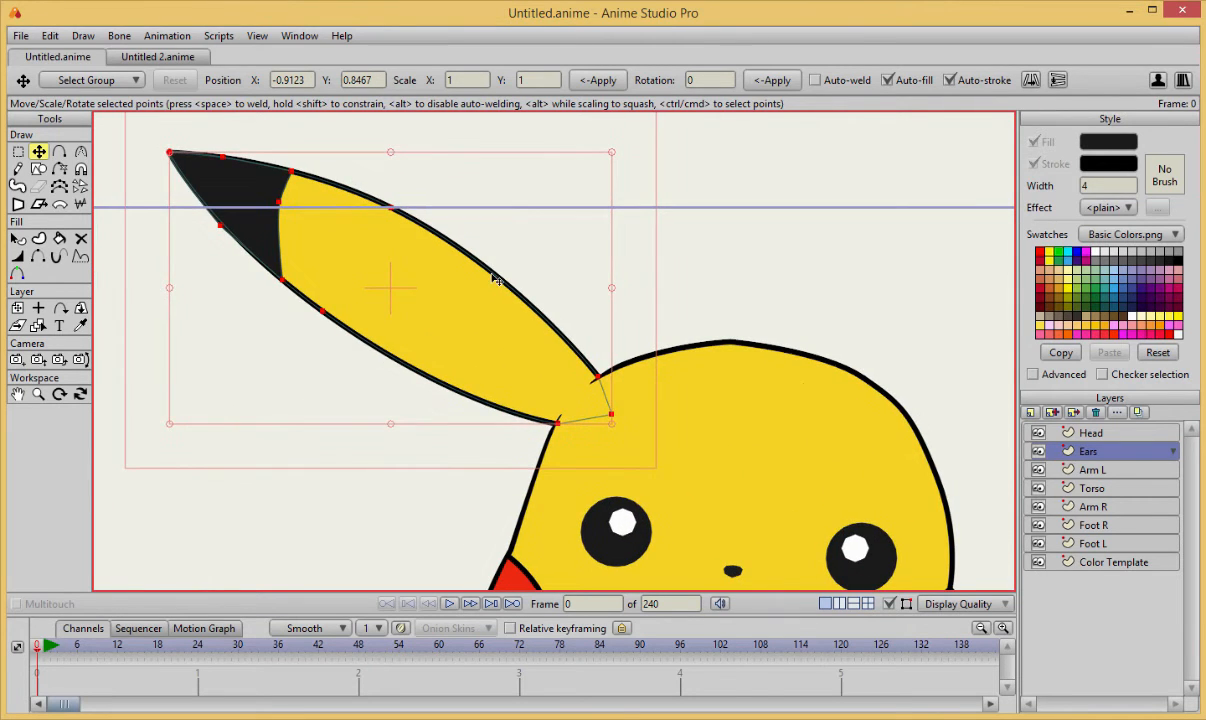
left_click_drag(466, 273, 755, 228)
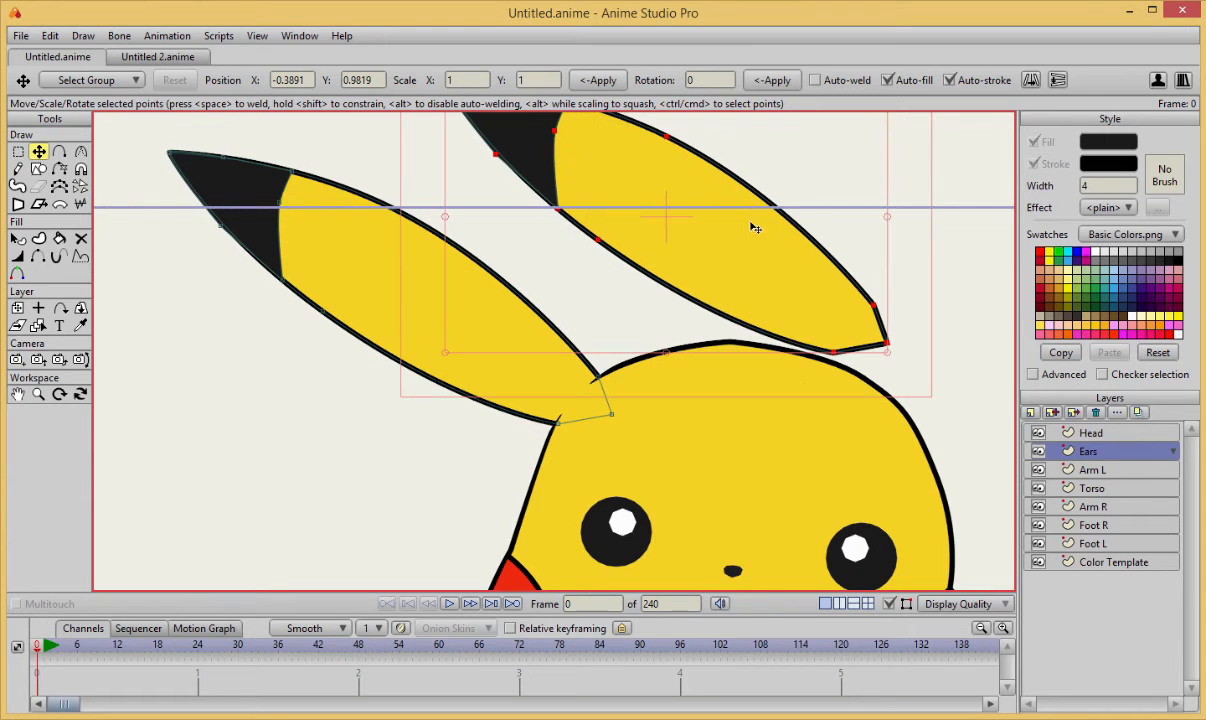
scroll(740, 258, "down", 3)
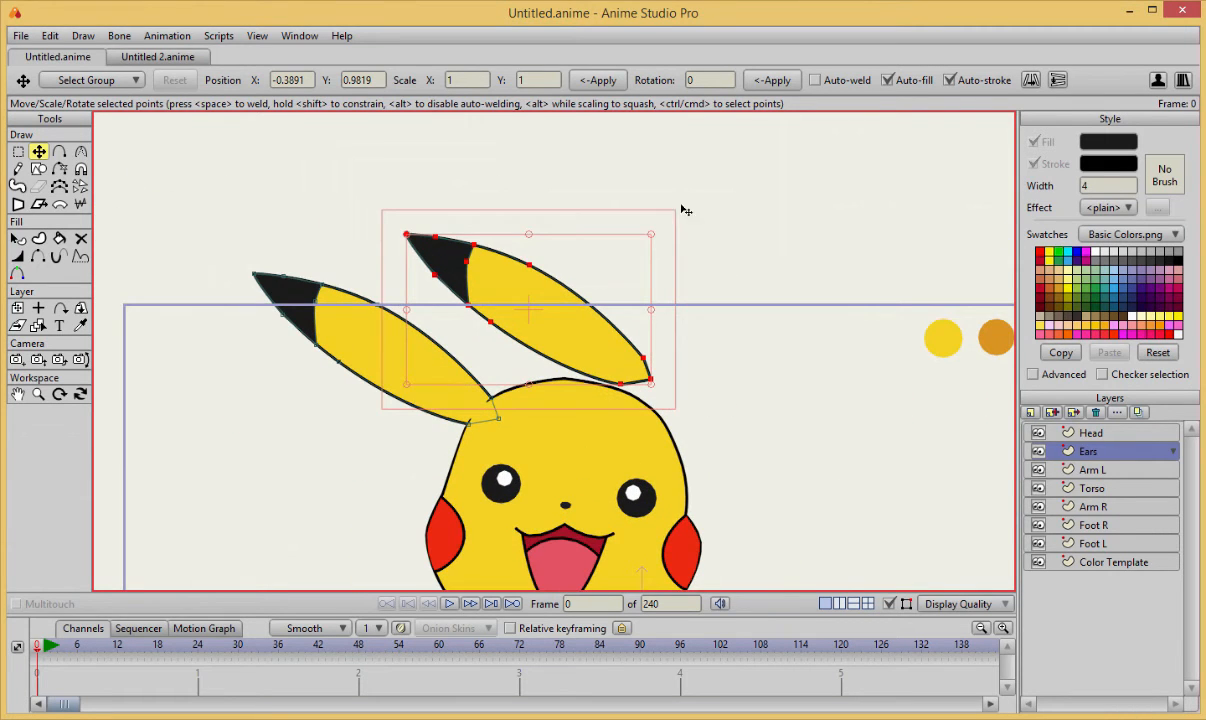
left_click_drag(658, 233, 821, 494)
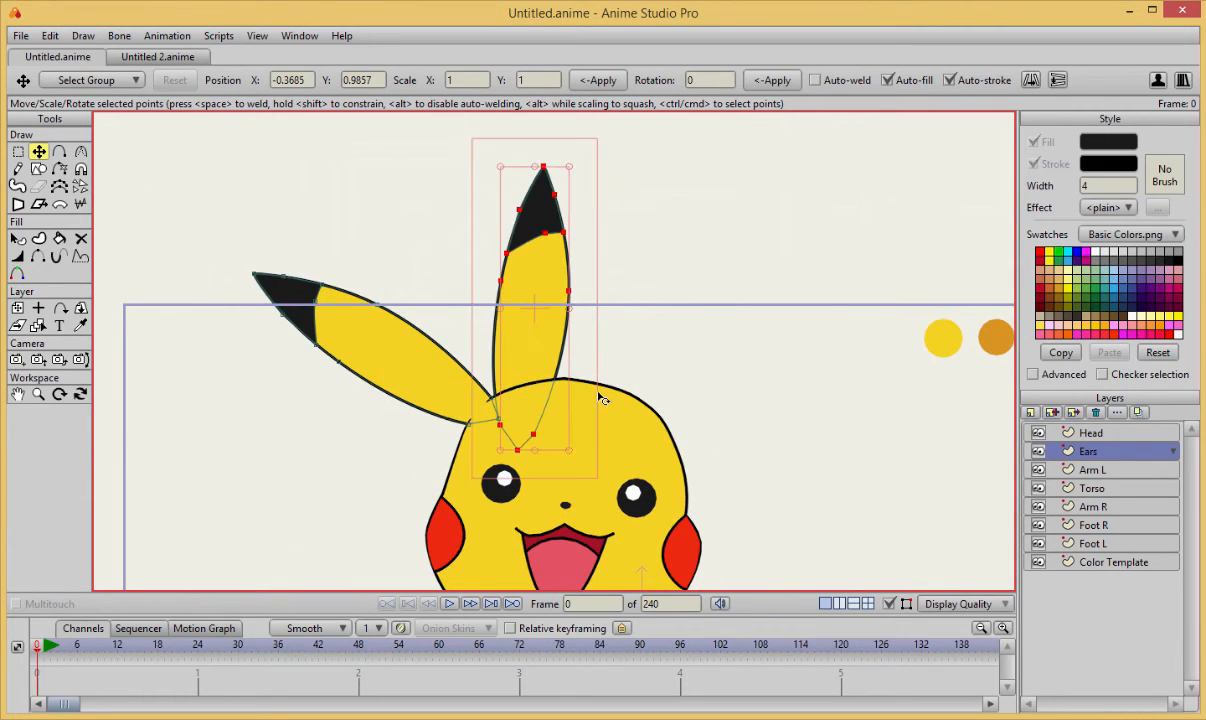
left_click_drag(527, 350, 673, 353)
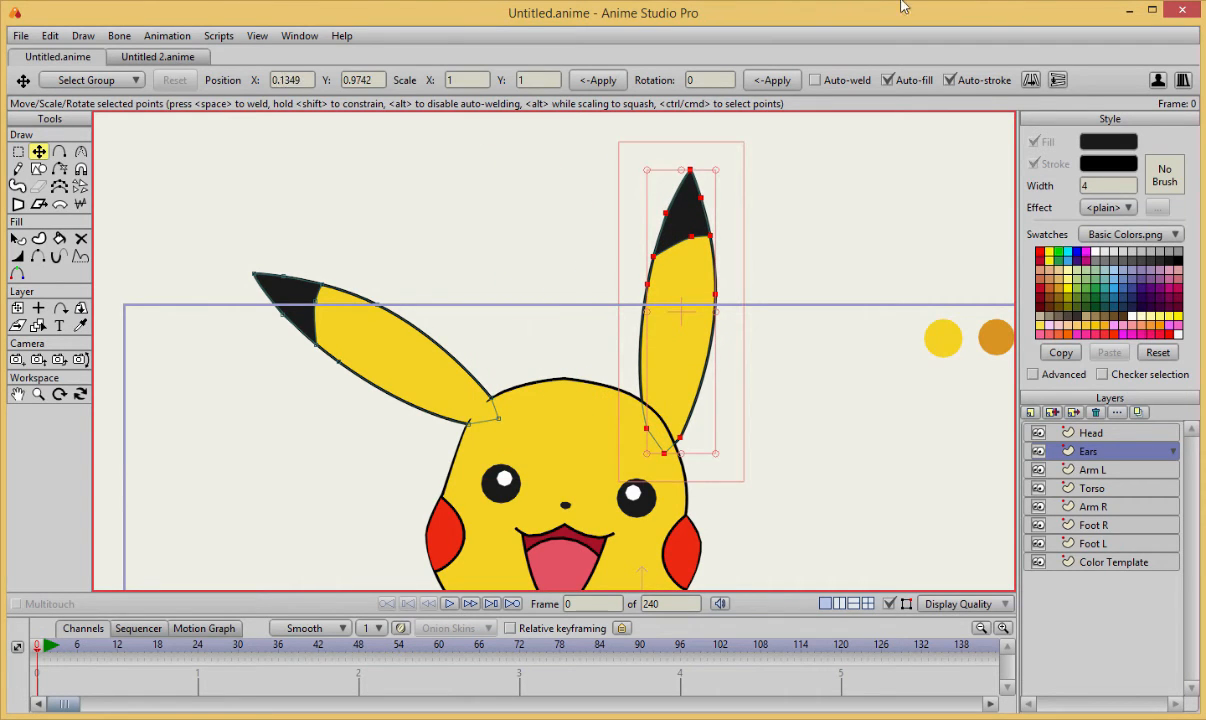
Flip the copied ear horizontally, rotate it to lean outward, and seat its base on the head's upper right edge.
left_click(1031, 80)
left_click_drag(716, 450, 675, 483)
left_click_drag(668, 372, 668, 375)
left_click(735, 463)
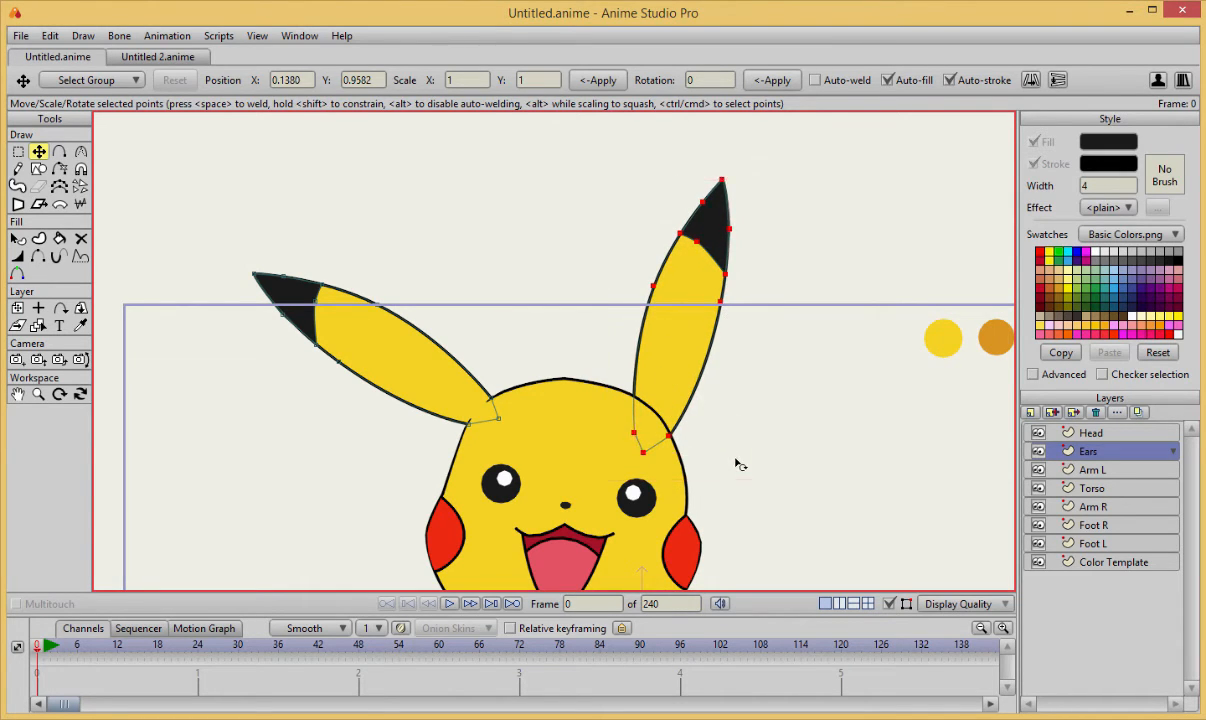
On the Head layer, add an outline point at the right ear's outer base and hide the outline segment crossing the ear.
scroll(762, 452, "up", 3)
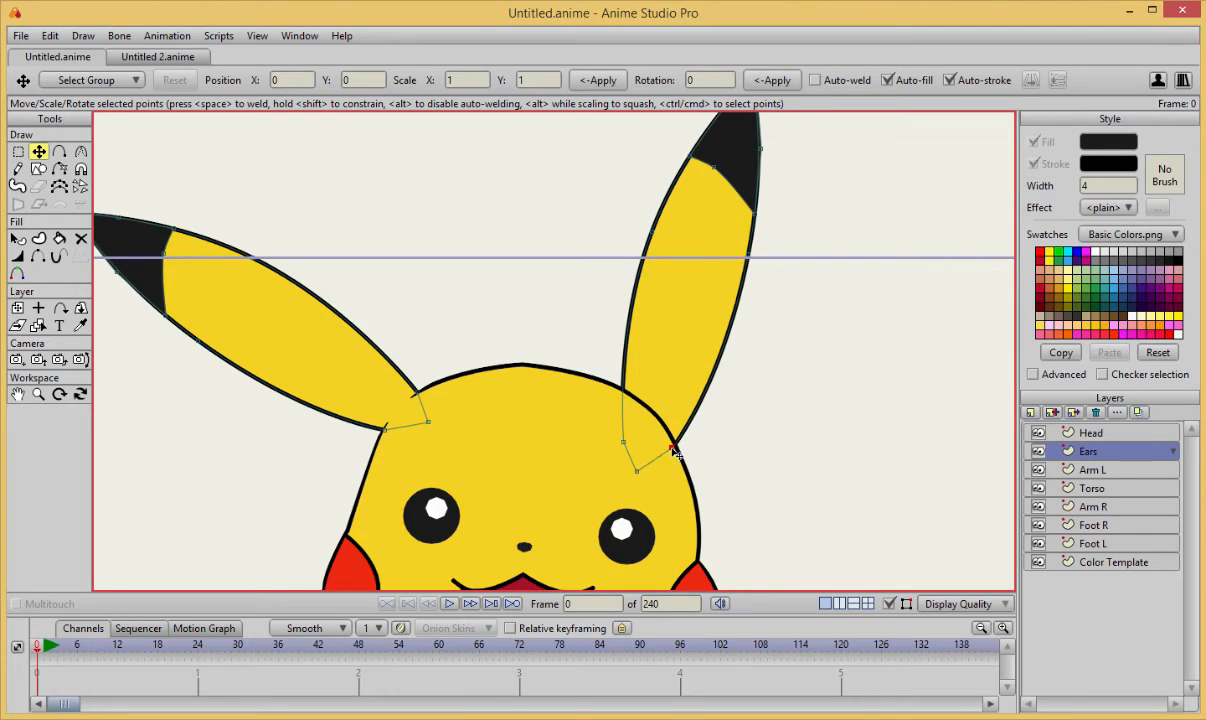
scroll(690, 452, "up", 3)
scroll(669, 407, "up", 4)
left_click_drag(658, 404, 574, 389)
right_click(541, 511, "alt")
scroll(624, 480, "up", 1)
left_click_drag(655, 464, 591, 433)
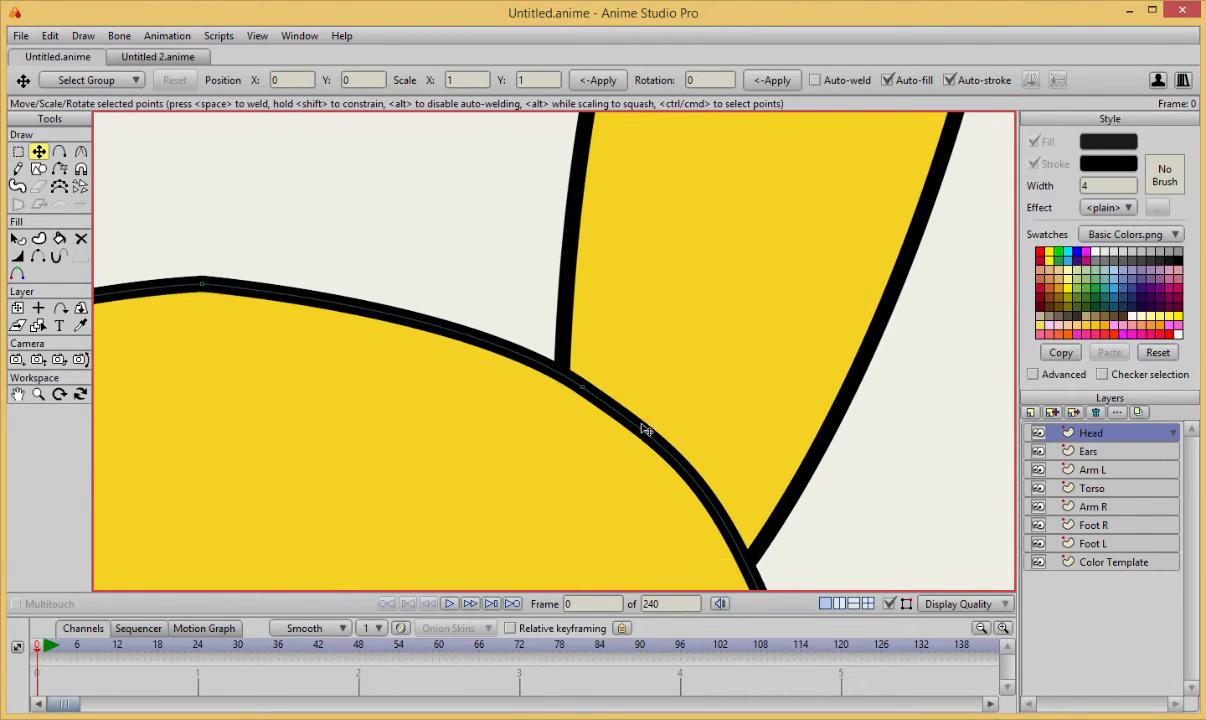
key("h")
key("a")
left_click(726, 534)
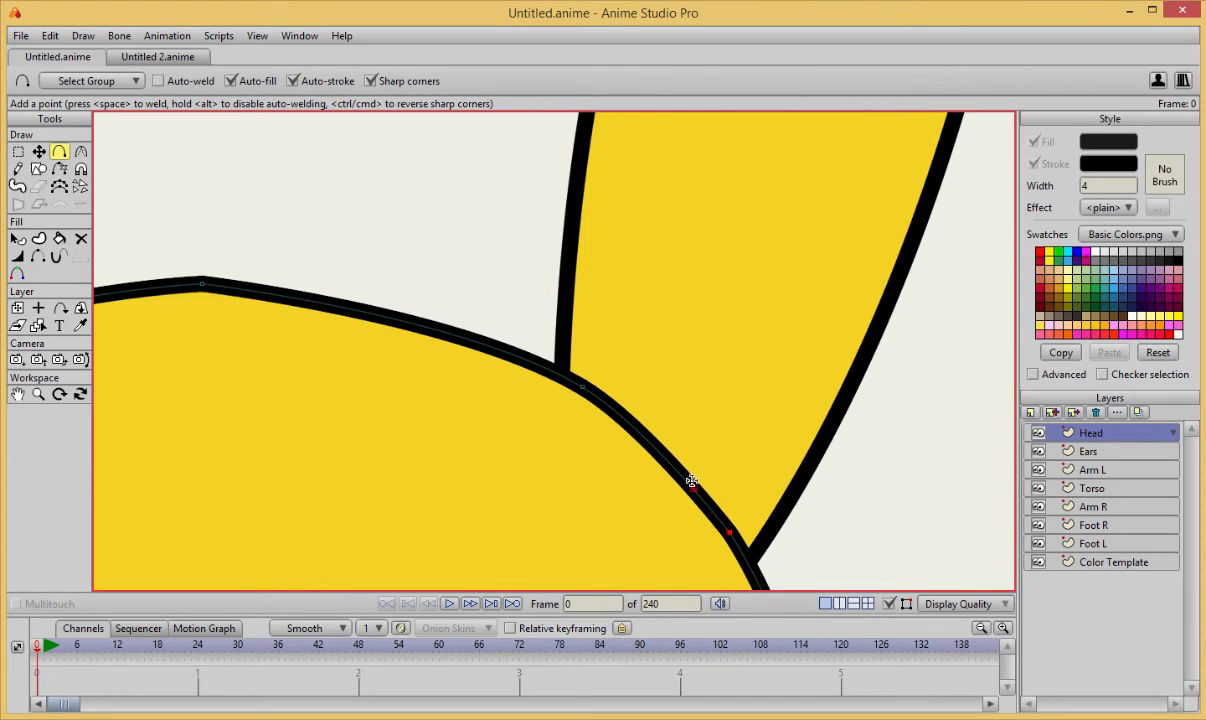
key("h")
left_click(668, 466)
Thin the head outline at both ends of the hidden segment, setting the point at the ear's outer base to 52 percent.
key("w")
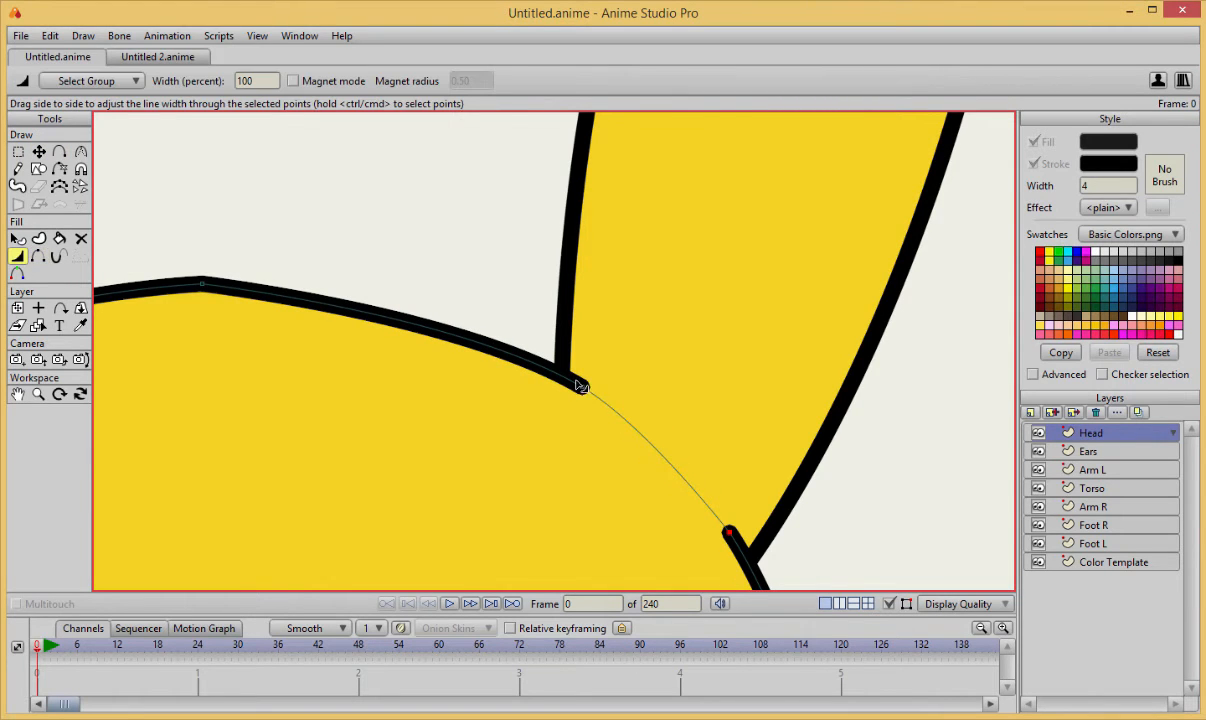
left_click_drag(583, 392, 555, 400)
left_click(718, 538)
scroll(707, 503, "down", 3)
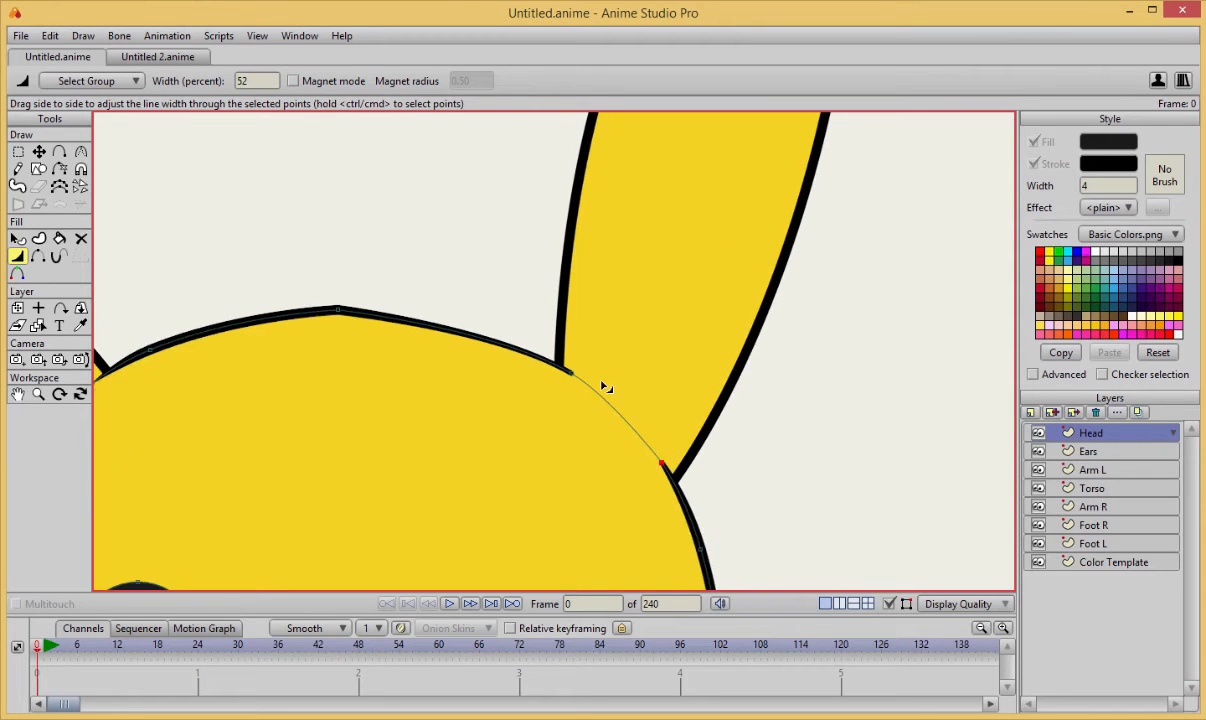
Round the top of the head by setting the crown point's curvature to 0.1243.
left_click_drag(353, 333, 492, 343)
key("t")
left_click(471, 321)
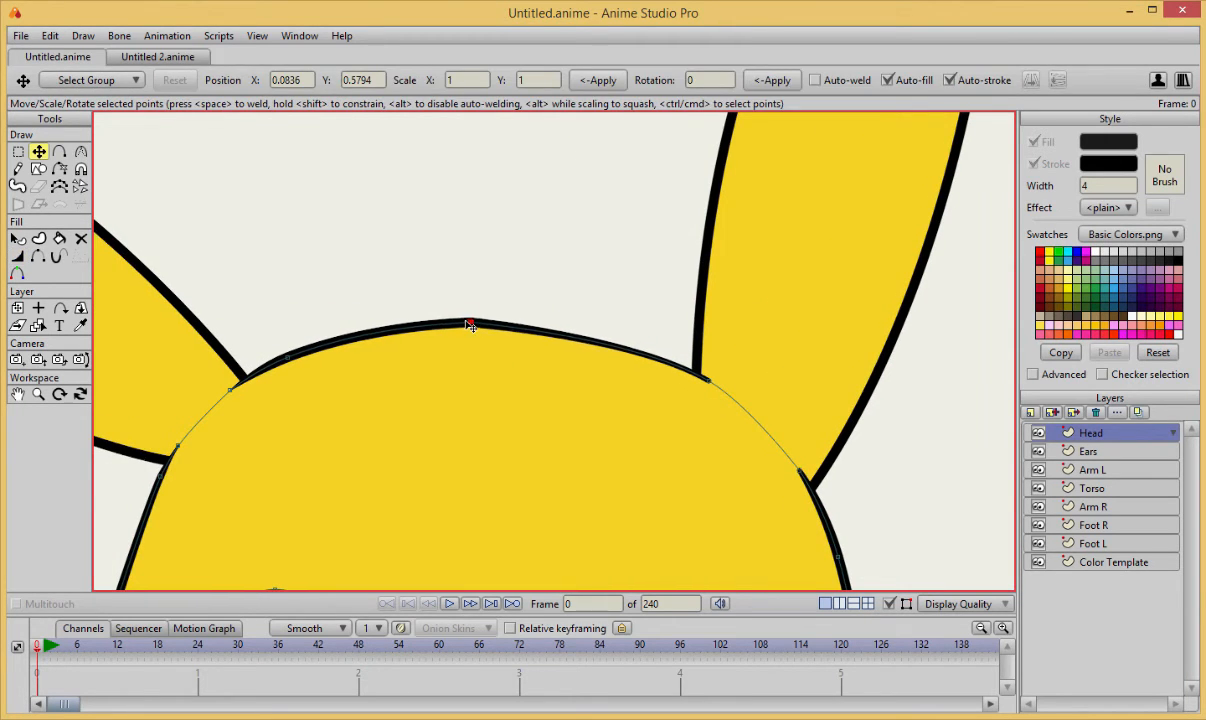
key("c")
left_click_drag(690, 333, 587, 337)
scroll(589, 363, "down", 4)
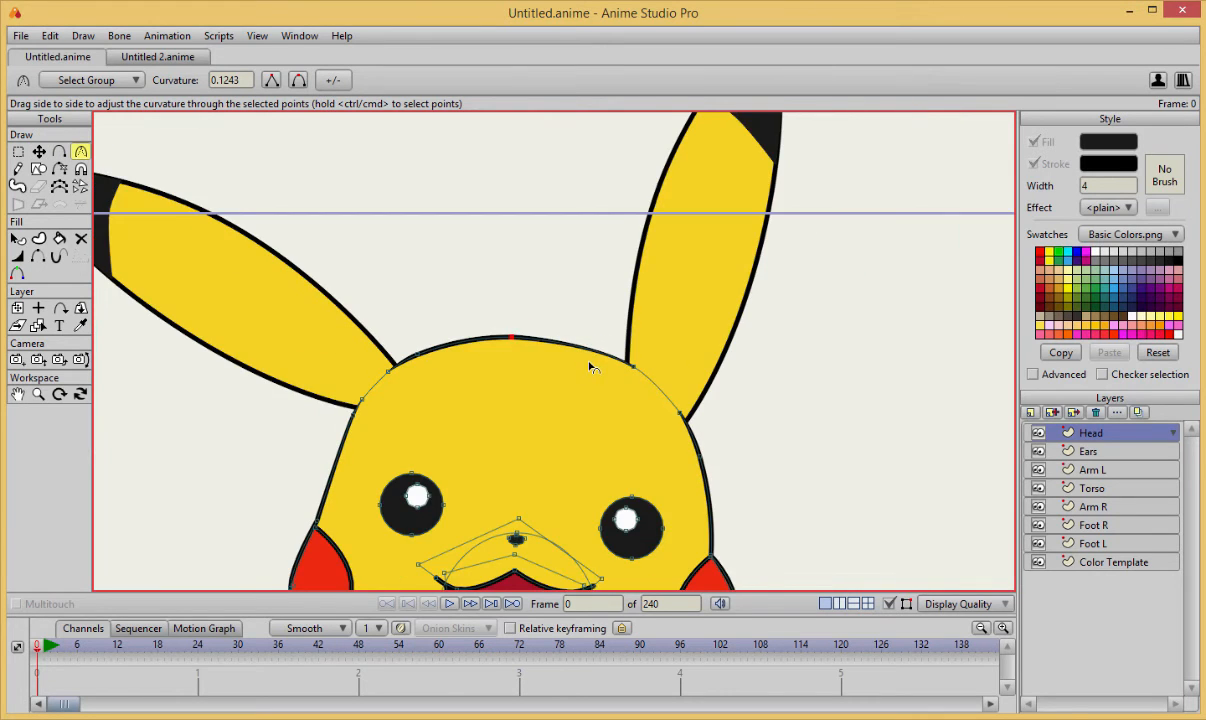
Pull the head outline inward above the right cheek, adding an extra point beside the right eye to shape the side.
scroll(630, 276, "up", 2)
left_click_drag(636, 276, 589, 287)
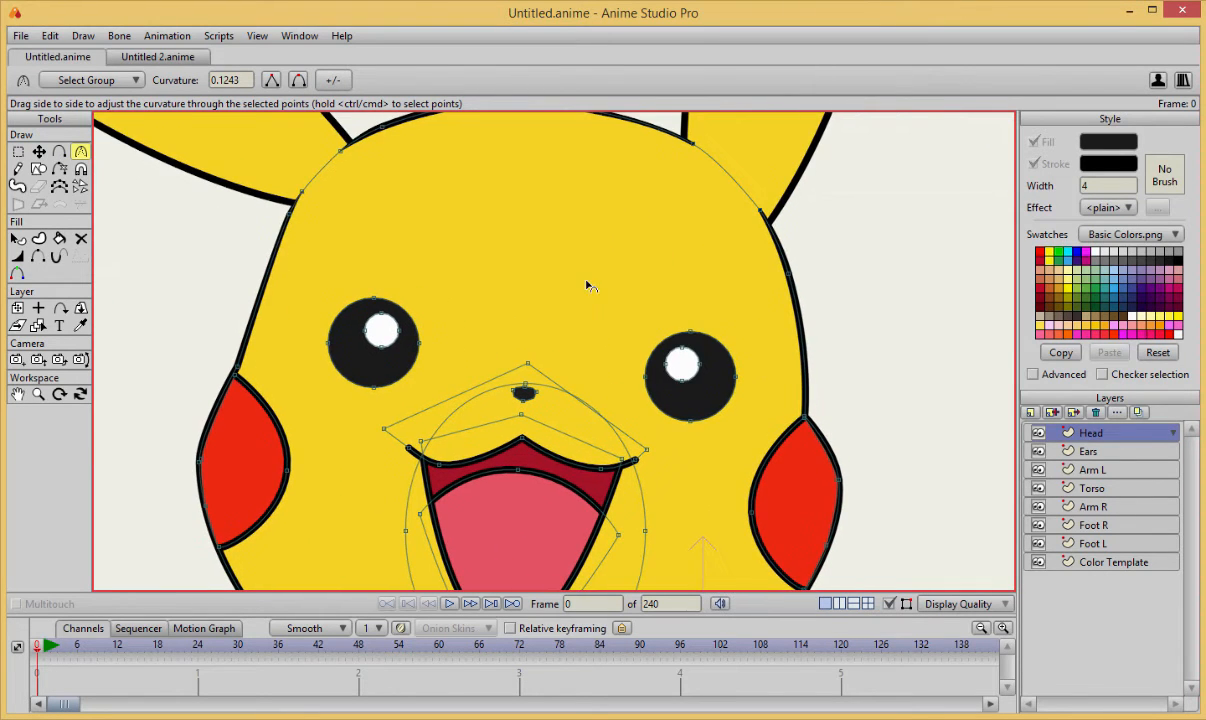
left_click_drag(672, 333, 587, 307)
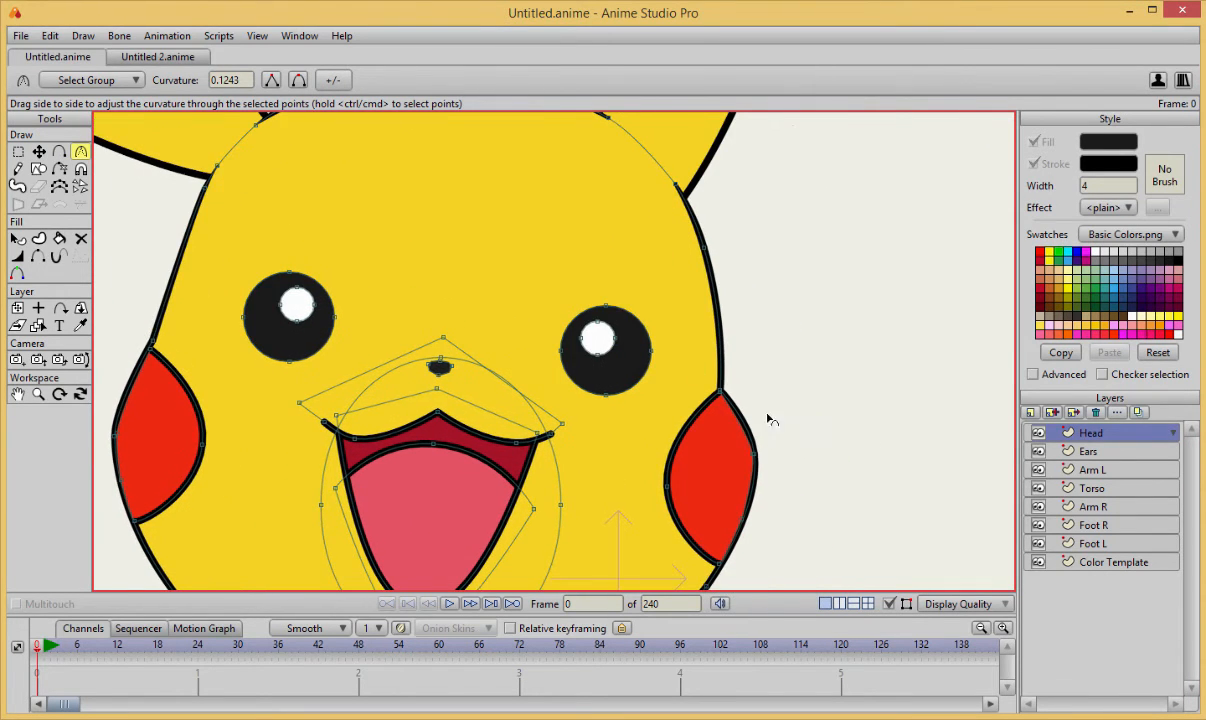
key("t")
mouse_move(720, 392)
left_mouse_down()
mouse_move(698, 402)
mouse_move(736, 397)
mouse_move(700, 394)
mouse_move(708, 387)
left_mouse_up()
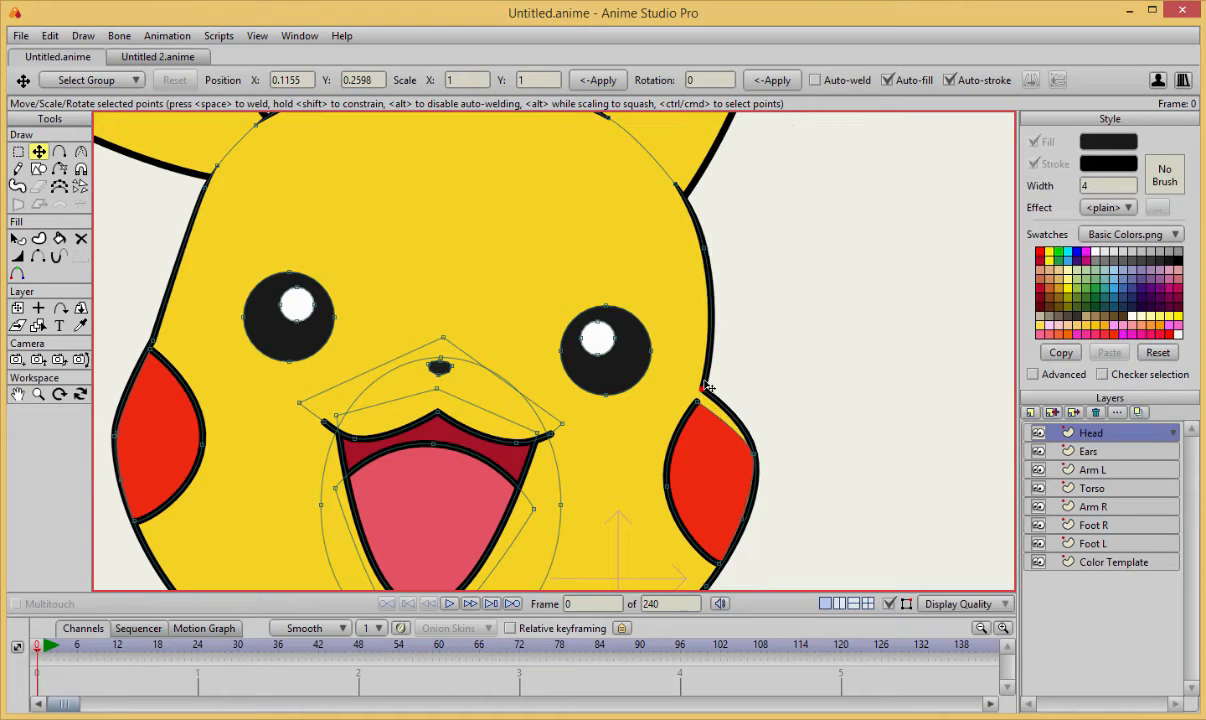
key("a")
left_click(708, 275)
key("t")
left_click_drag(708, 275, 694, 395)
left_click_drag(699, 338, 704, 343)
left_click_drag(694, 395, 690, 398)
scroll(728, 393, "down", 5)
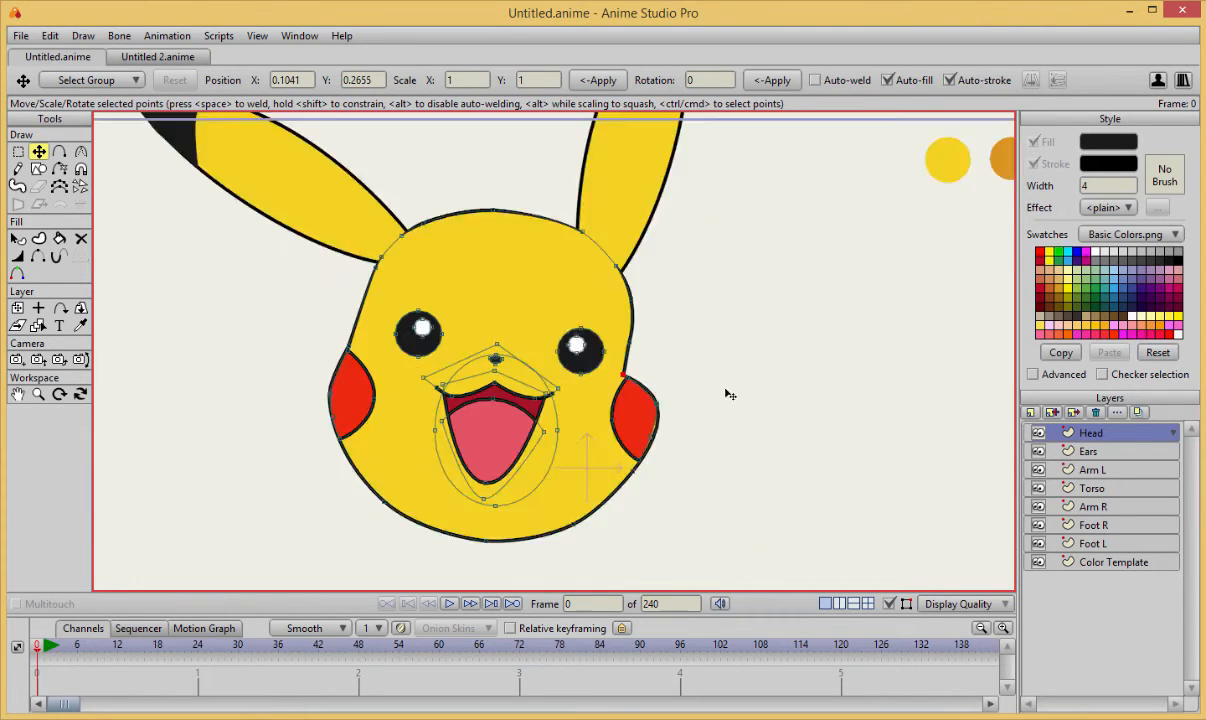
Select the red right cheek shape and move it off the face to the right of the head.
scroll(728, 392, "up", 5)
left_click(755, 354)
left_click_drag(745, 354, 670, 449)
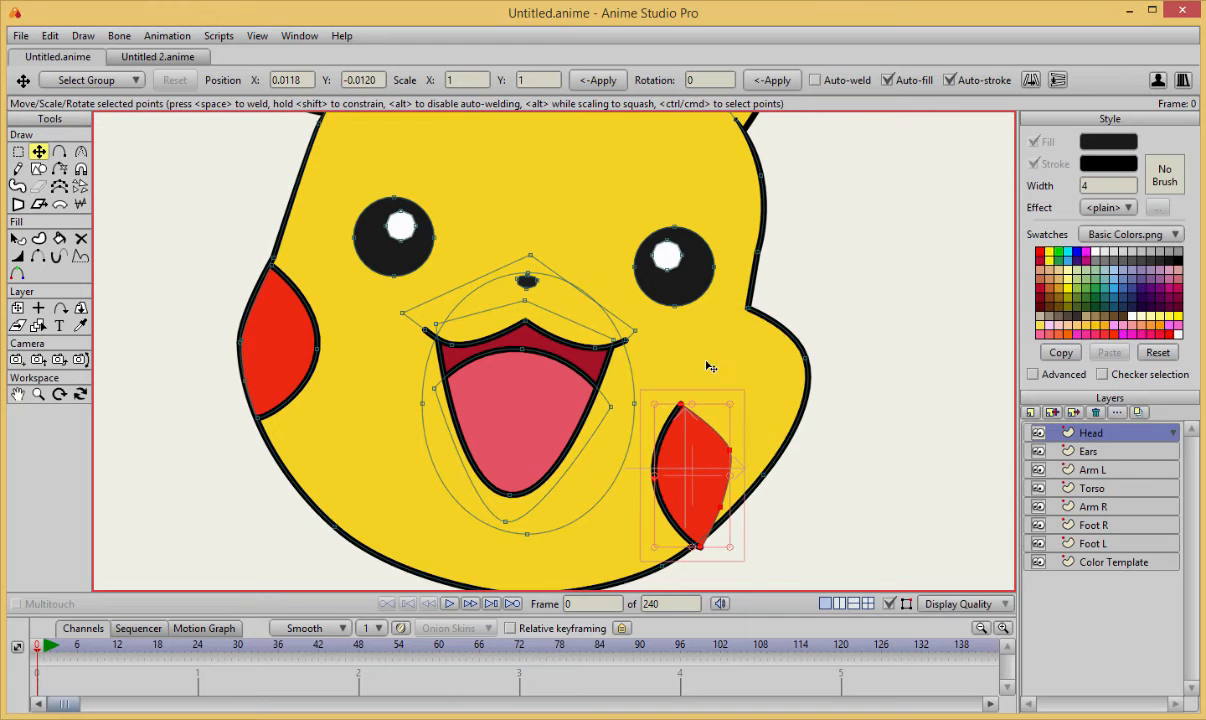
scroll(708, 367, "up", 2)
left_click_drag(733, 378, 718, 430)
left_click_drag(580, 520, 912, 222)
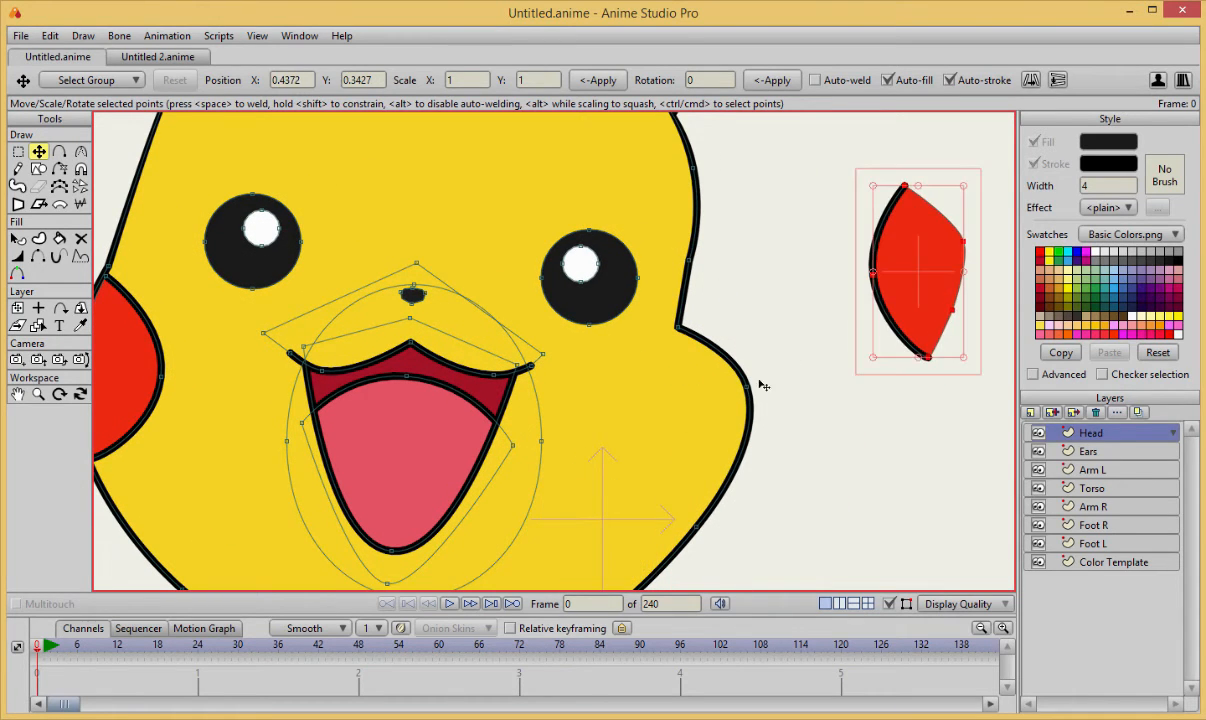
Reshape the right cheek and jaw by pulling the head outline's points down and inward.
left_click(749, 400)
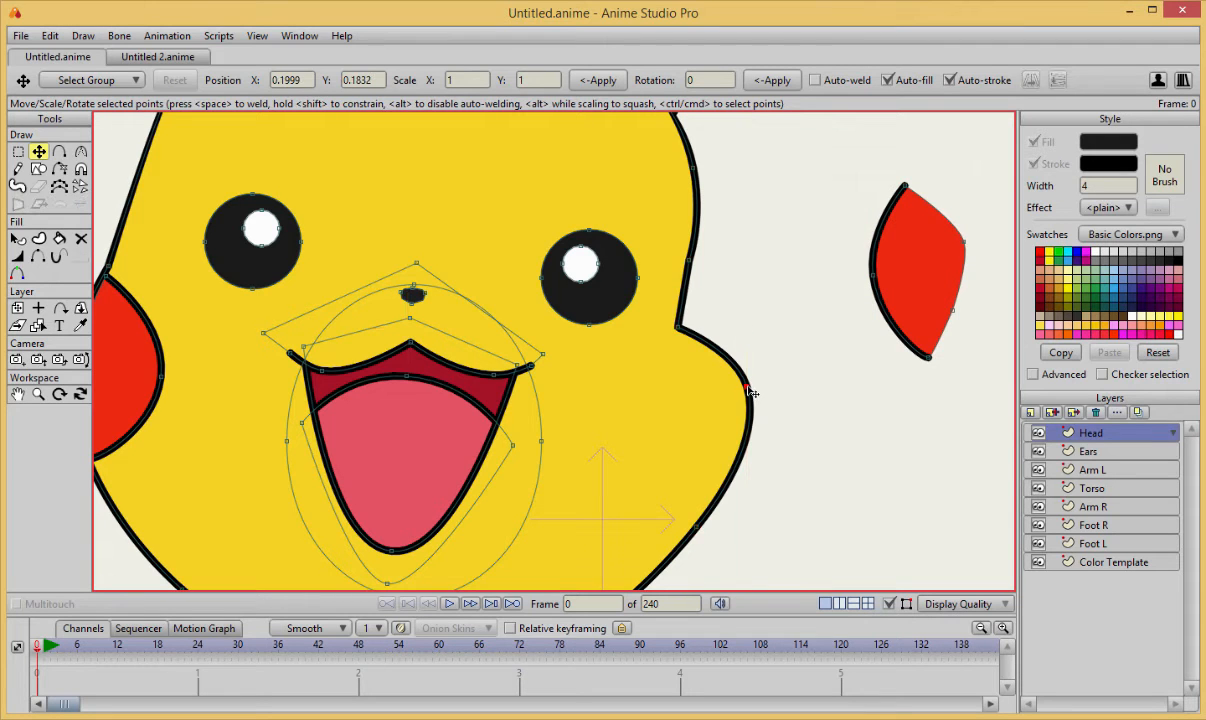
left_click_drag(749, 393, 663, 510)
scroll(707, 495, "down", 5)
scroll(712, 476, "up", 3)
left_click(620, 532)
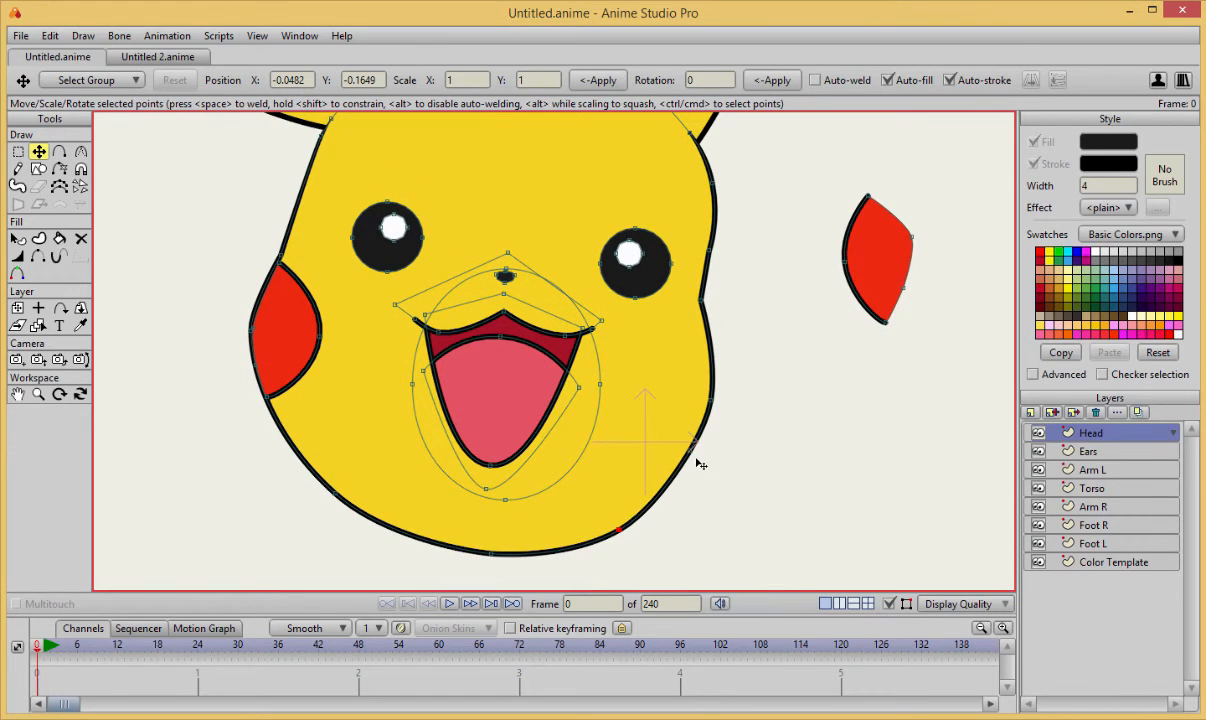
scroll(762, 359, "down", 5)
left_click_drag(767, 365, 824, 425)
scroll(777, 372, "up", 4)
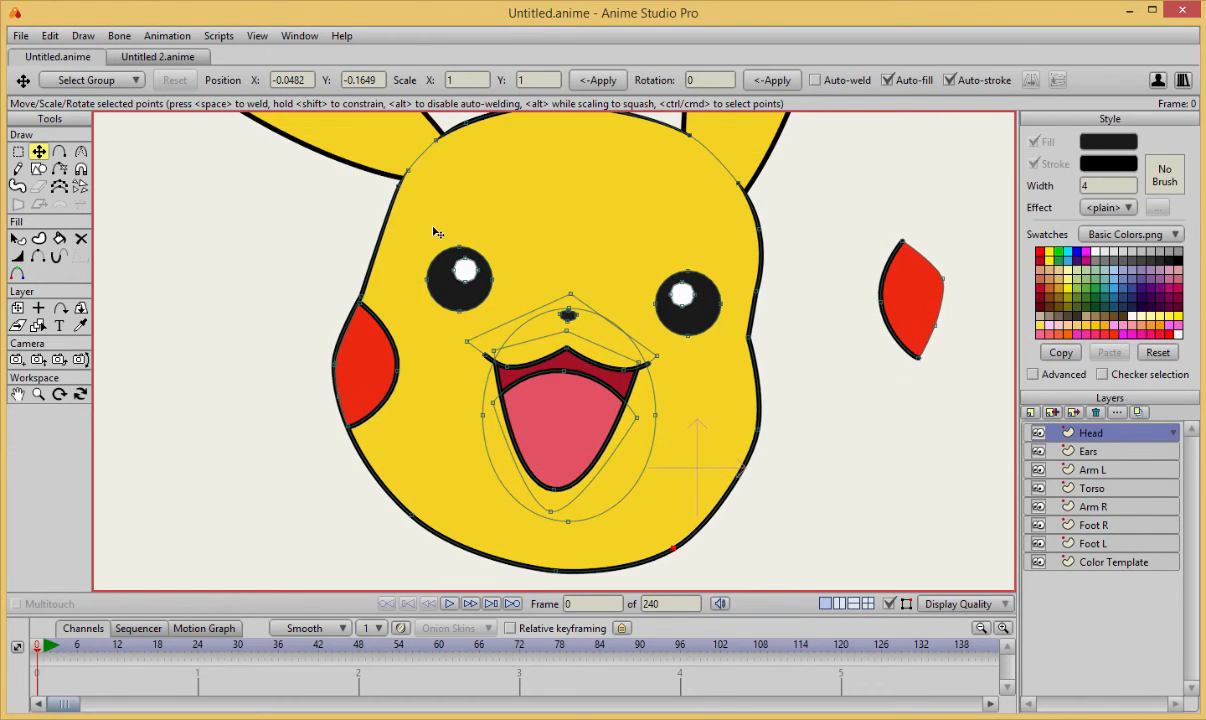
Add a point to the head outline beside the left eye and pull the outline inward above the left cheek.
key("a")
scroll(450, 330, "up", 4)
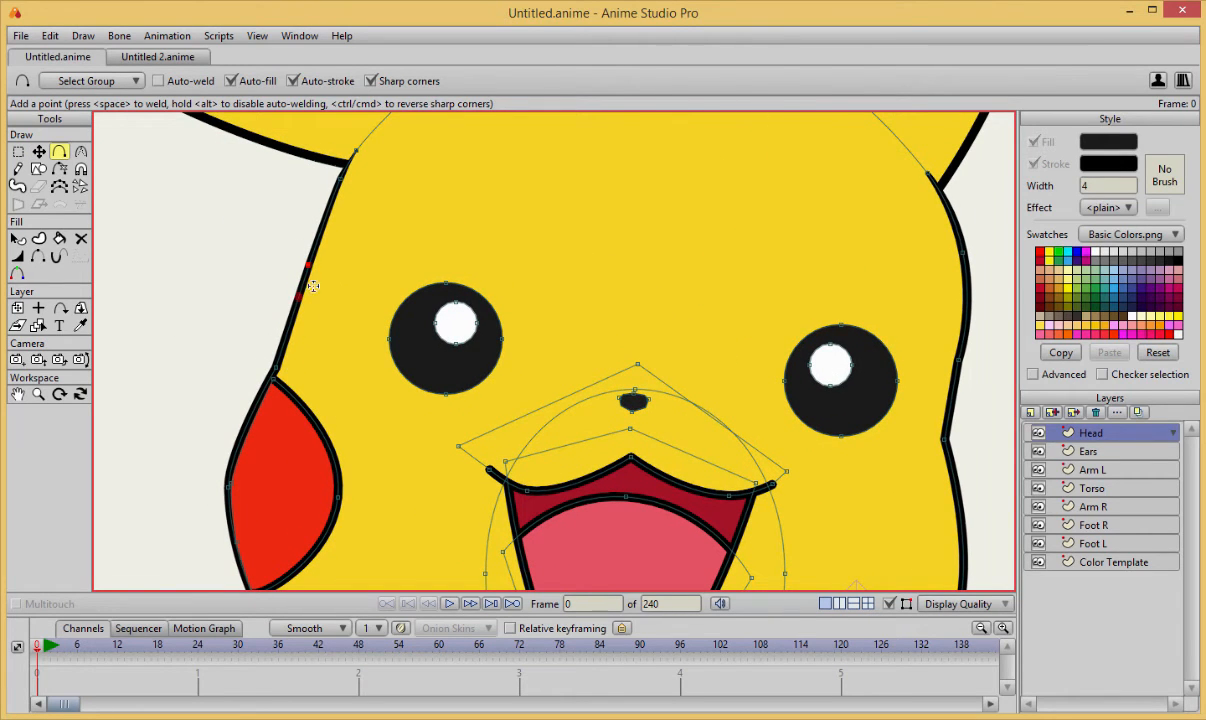
key("t")
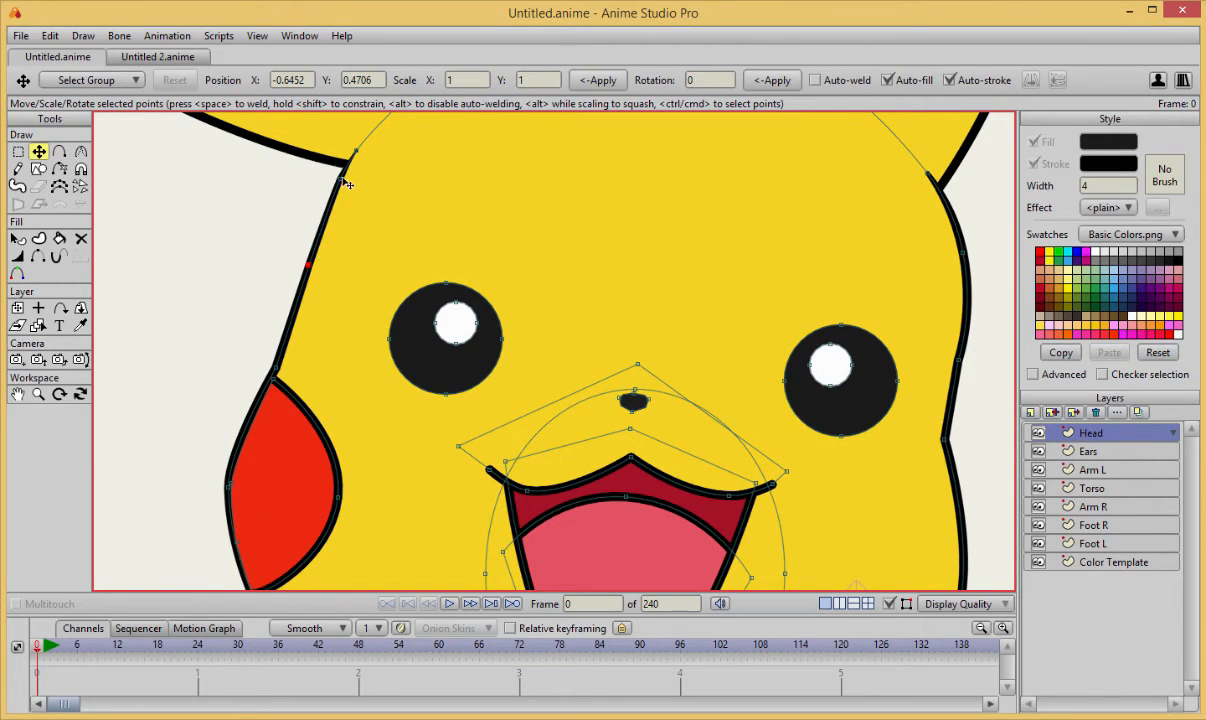
left_click_drag(310, 270, 323, 295)
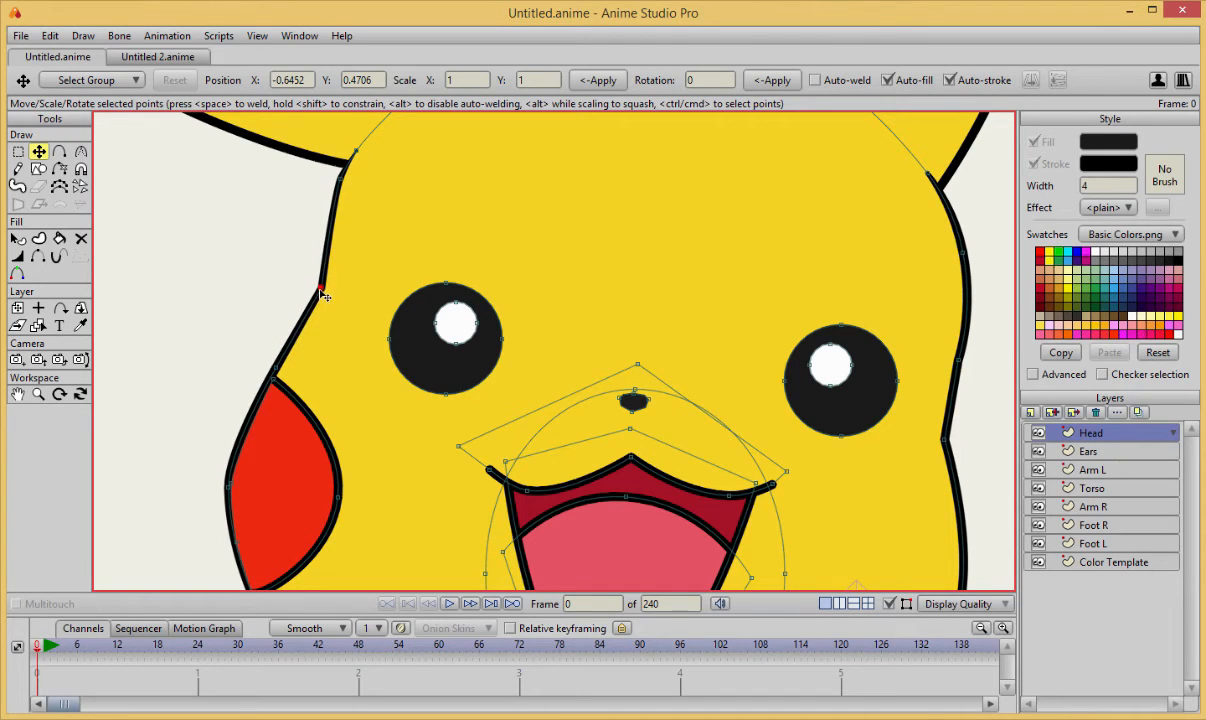
left_click_drag(274, 377, 299, 373)
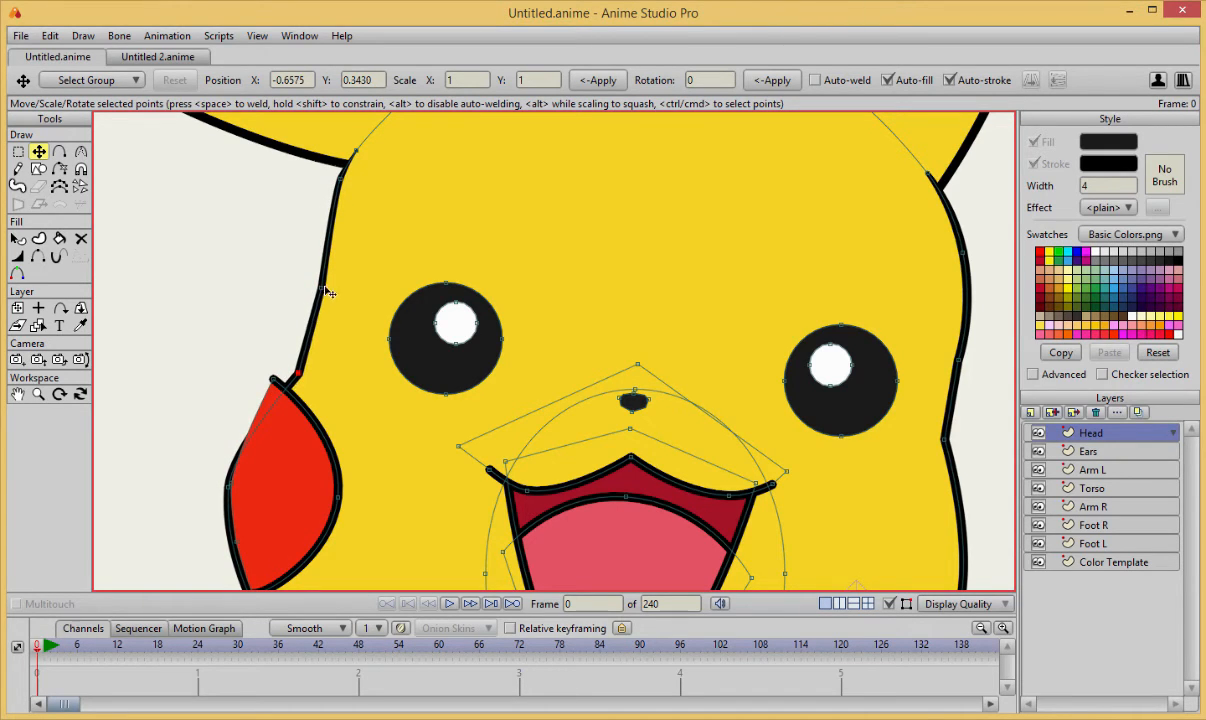
left_click_drag(321, 288, 317, 292)
left_click_drag(323, 403, 327, 357)
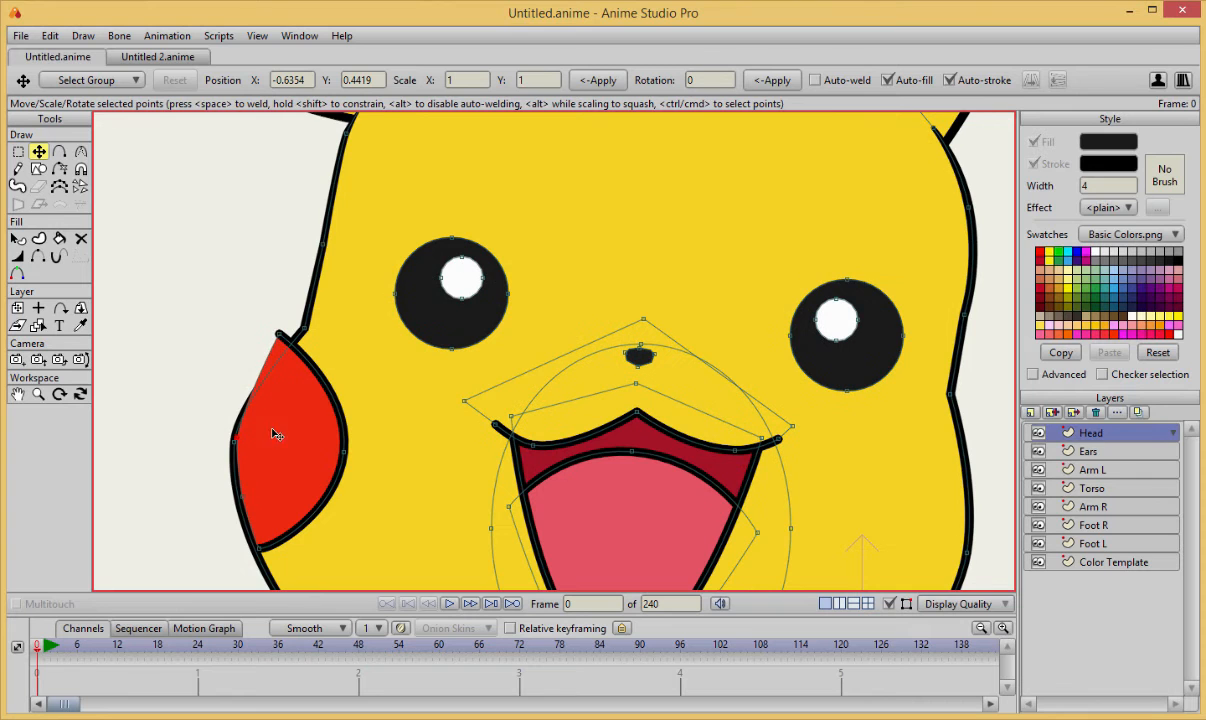
Move the red left cheek shape off the face to the left of the head.
left_click_drag(273, 431, 76, 416)
scroll(410, 328, "down", 4)
left_click_drag(406, 345, 432, 291)
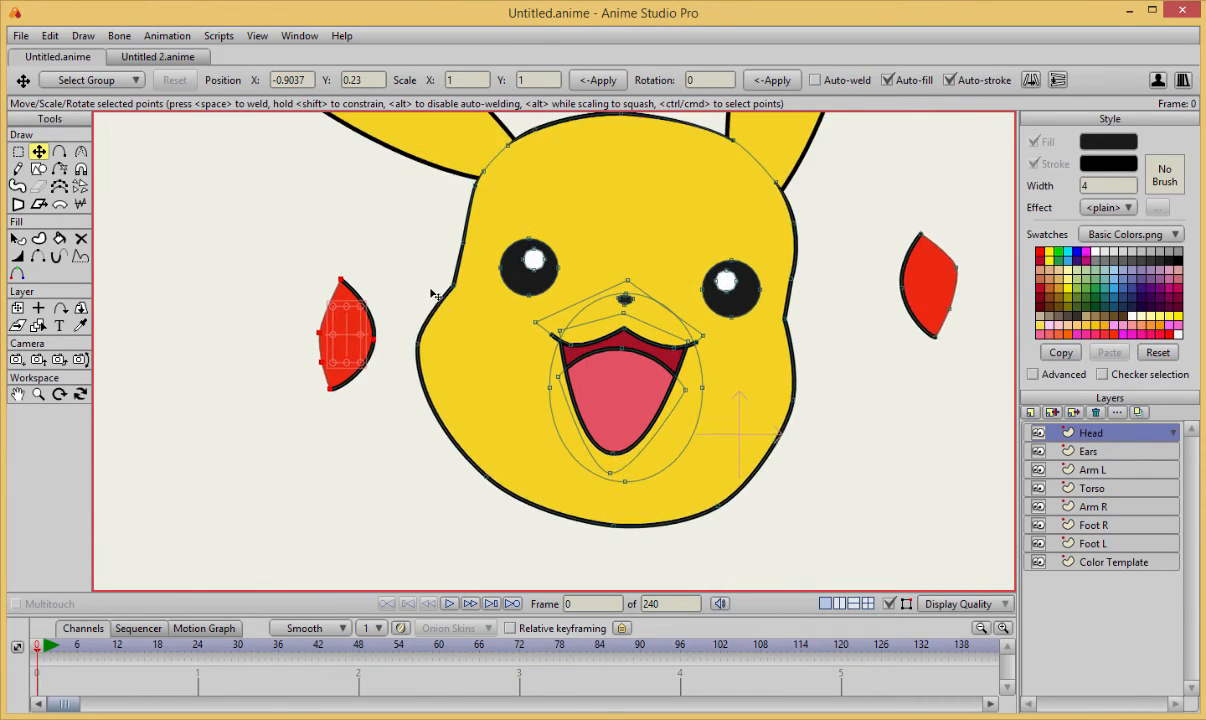
Pull the head outline slightly inward around the left cheek, chin and right jaw.
scroll(432, 294, "up", 2)
left_click(398, 347)
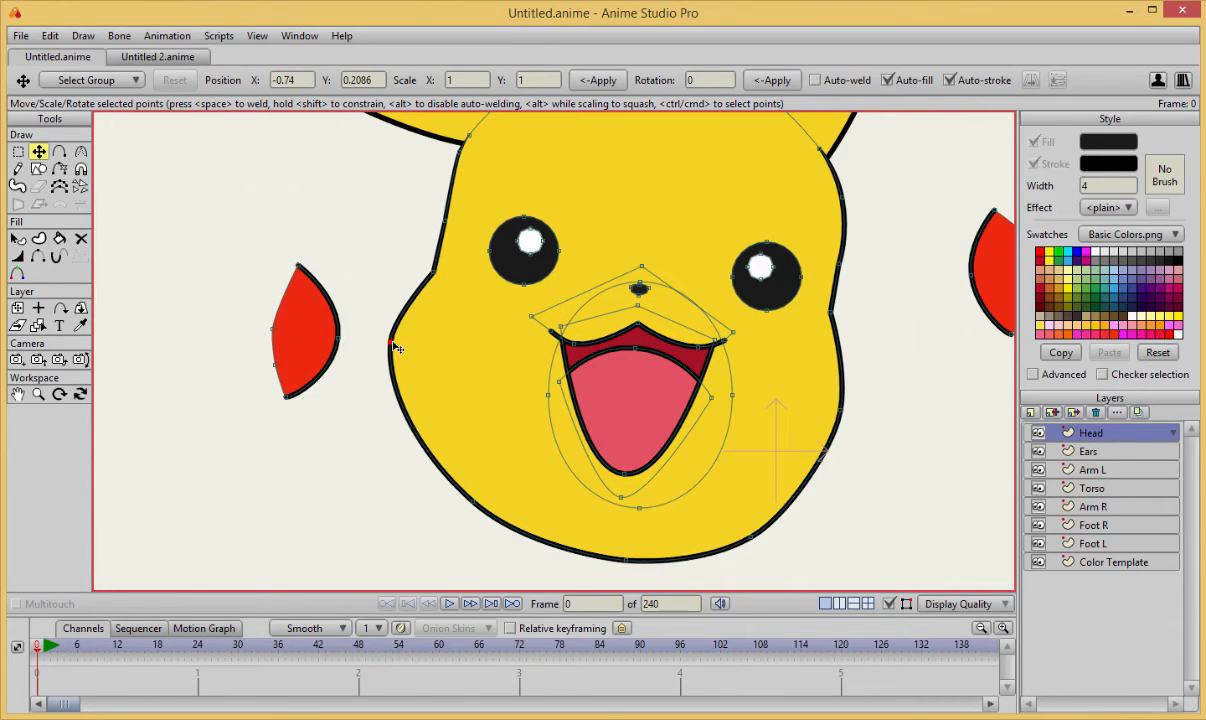
left_click_drag(396, 342, 421, 340)
left_click(438, 275)
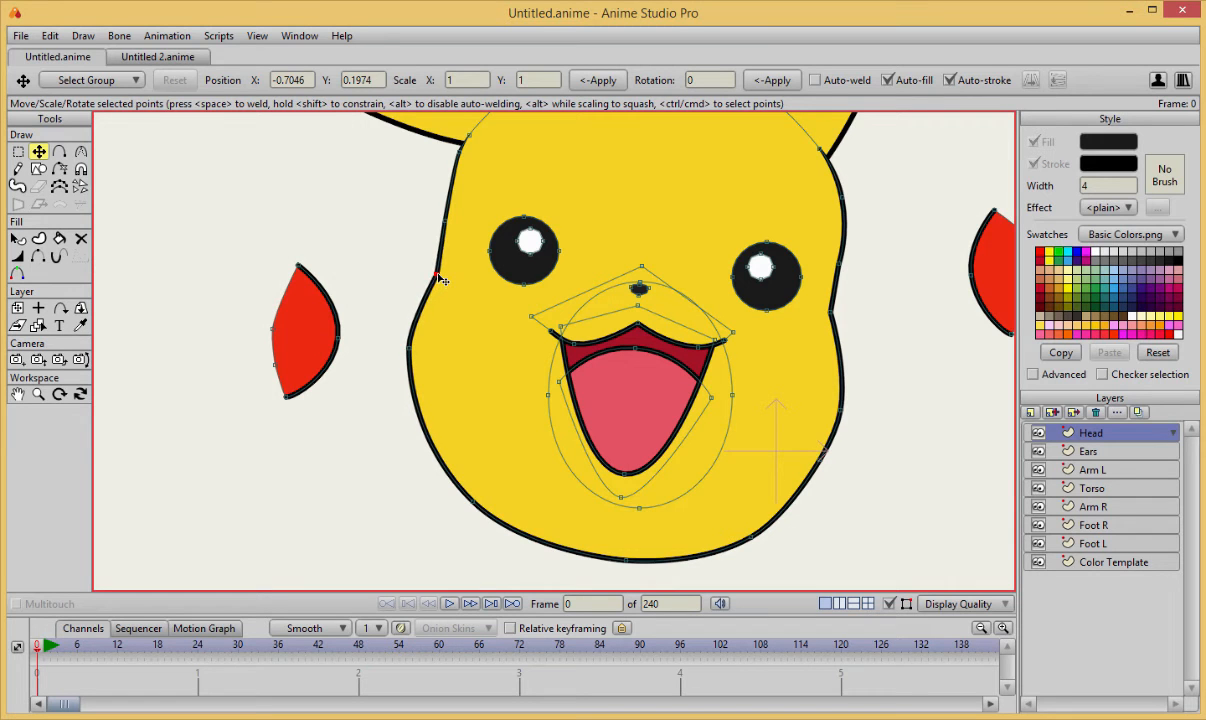
left_click_drag(474, 502, 475, 499)
left_click_drag(409, 348, 415, 354)
left_click_drag(626, 560, 626, 555)
left_click_drag(751, 537, 743, 534)
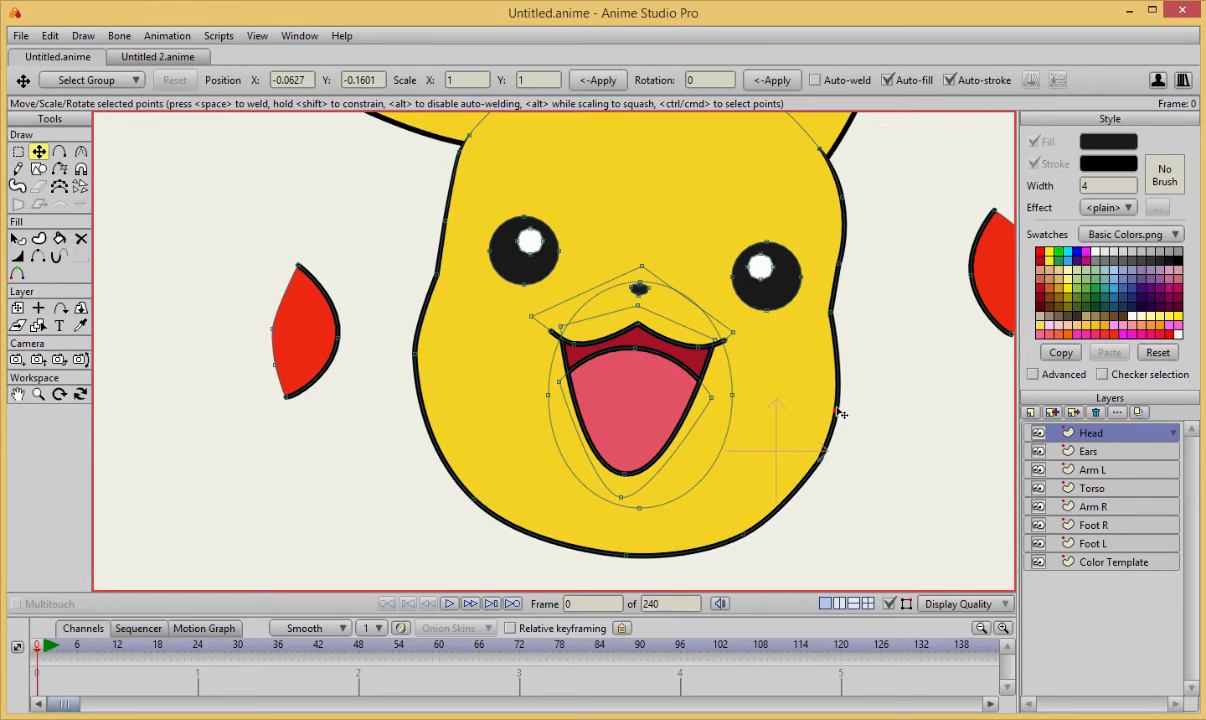
left_click_drag(840, 410, 836, 409)
left_click(821, 459)
left_click(820, 462)
left_click(854, 474)
Push the right cheek's outline points slightly outward to make that side of the face fuller.
scroll(670, 440, "down", 6)
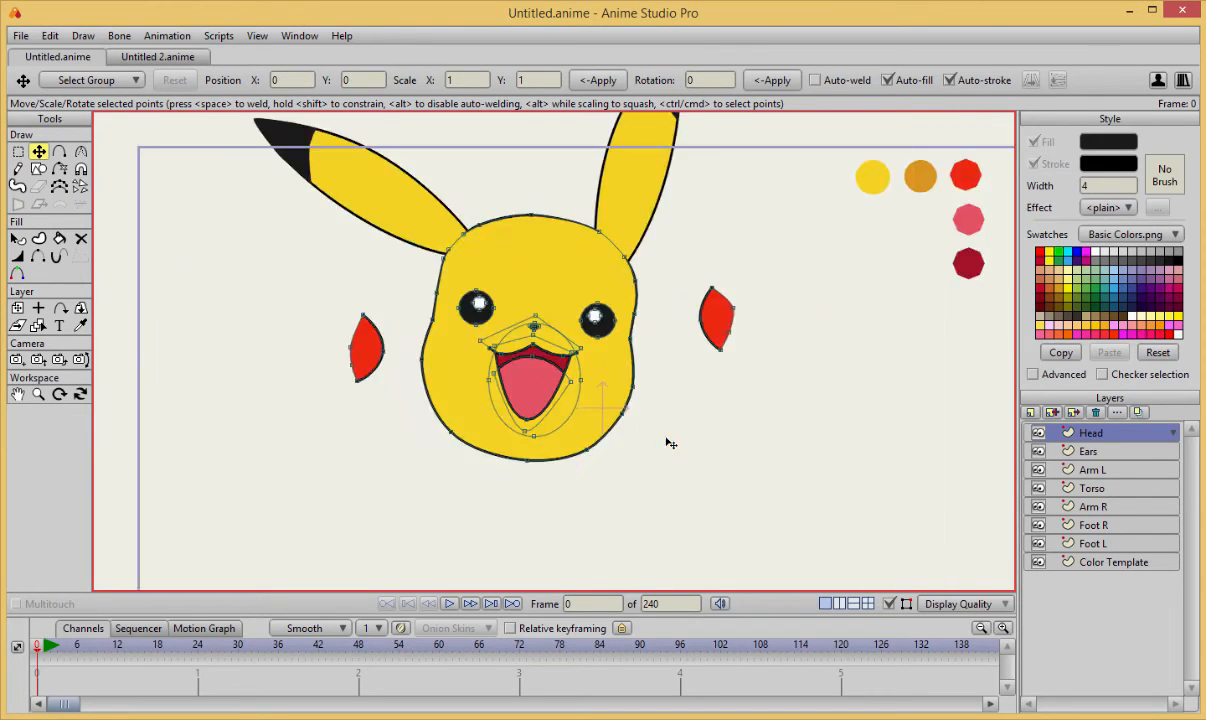
scroll(560, 415, "up", 3)
left_click_drag(648, 437, 656, 438)
left_click_drag(662, 400, 675, 399)
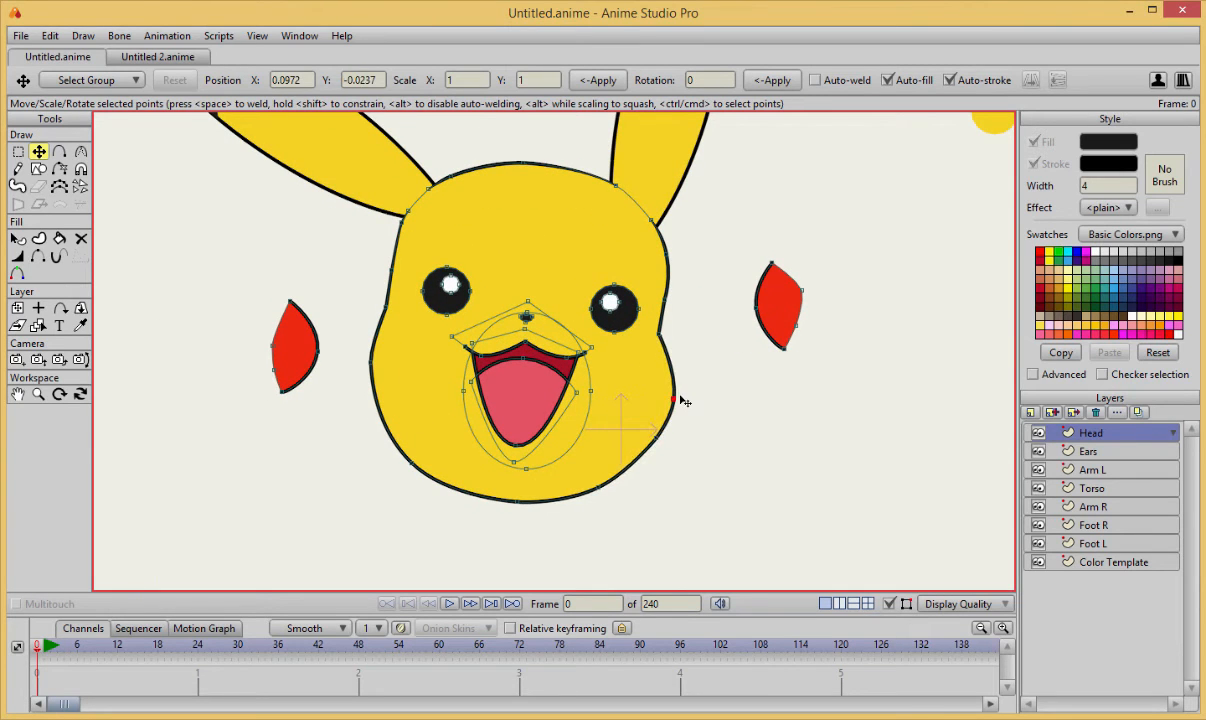
left_click_drag(659, 334, 661, 338)
left_click(665, 299)
Widen the left cheek and jaw outline, adding a point at the lower left jaw, and shift the chin point slightly left.
left_click(422, 458)
left_click(388, 474)
left_click_drag(411, 463, 380, 432)
left_click_drag(371, 362, 364, 362)
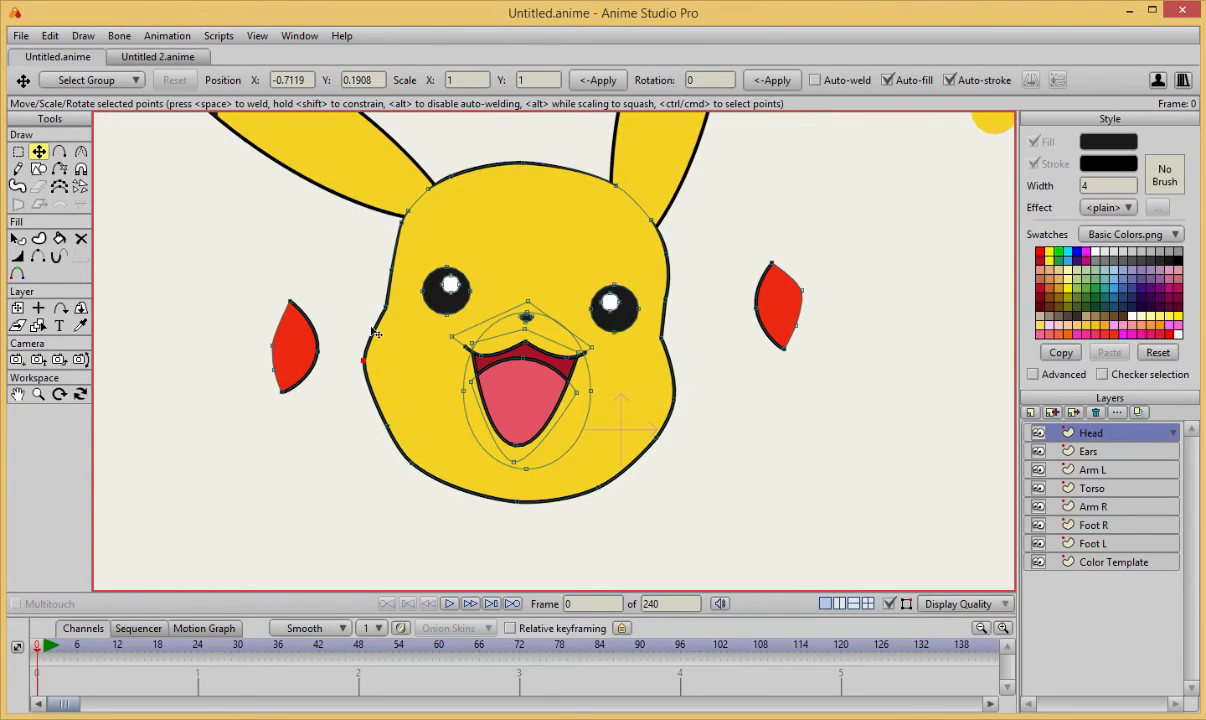
left_click_drag(386, 308, 381, 308)
key("a")
left_click(413, 464)
key("t")
left_click_drag(517, 502, 511, 502)
scroll(480, 480, "up", 1)
key("g")
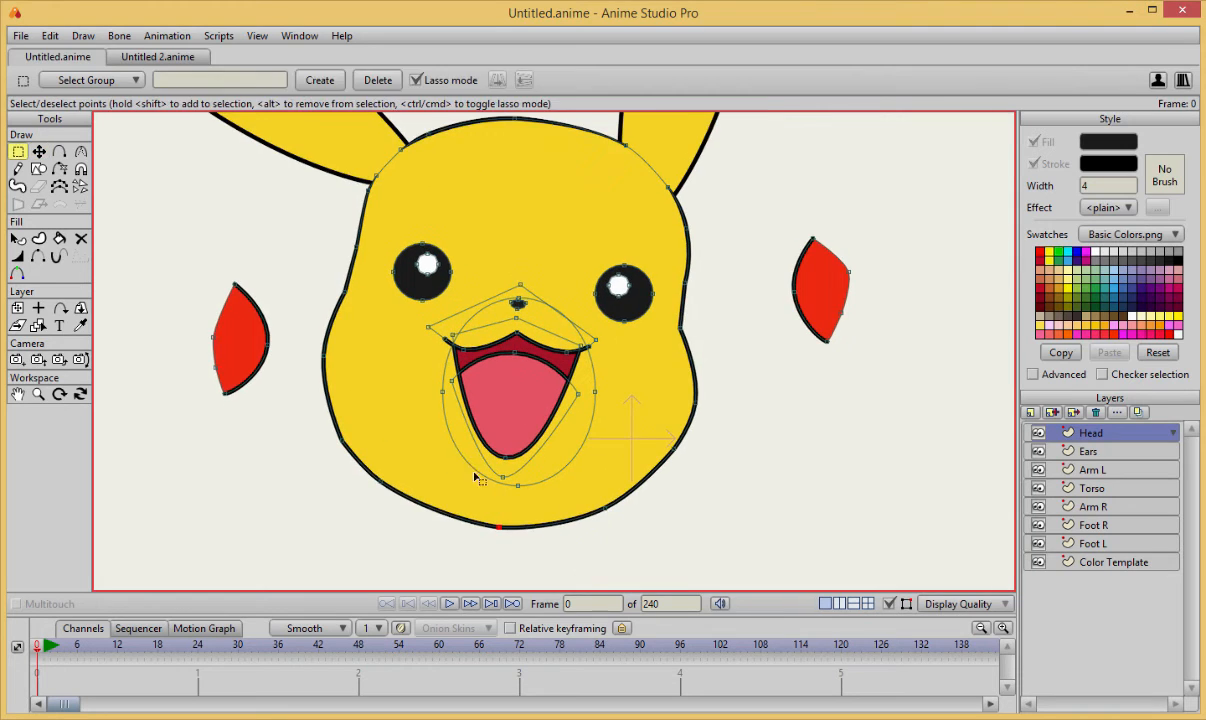
Hide the stroke of the head outline along the chin, between the lower left and lower right jaw points.
key("h")
left_click(438, 510)
left_click(556, 525)
key("t")
Taper the line width of the head outline at both jaw ends where the hidden chin stroke begins.
scroll(568, 545, "up", 2)
key("w")
left_click_drag(588, 555, 570, 557)
key("t")
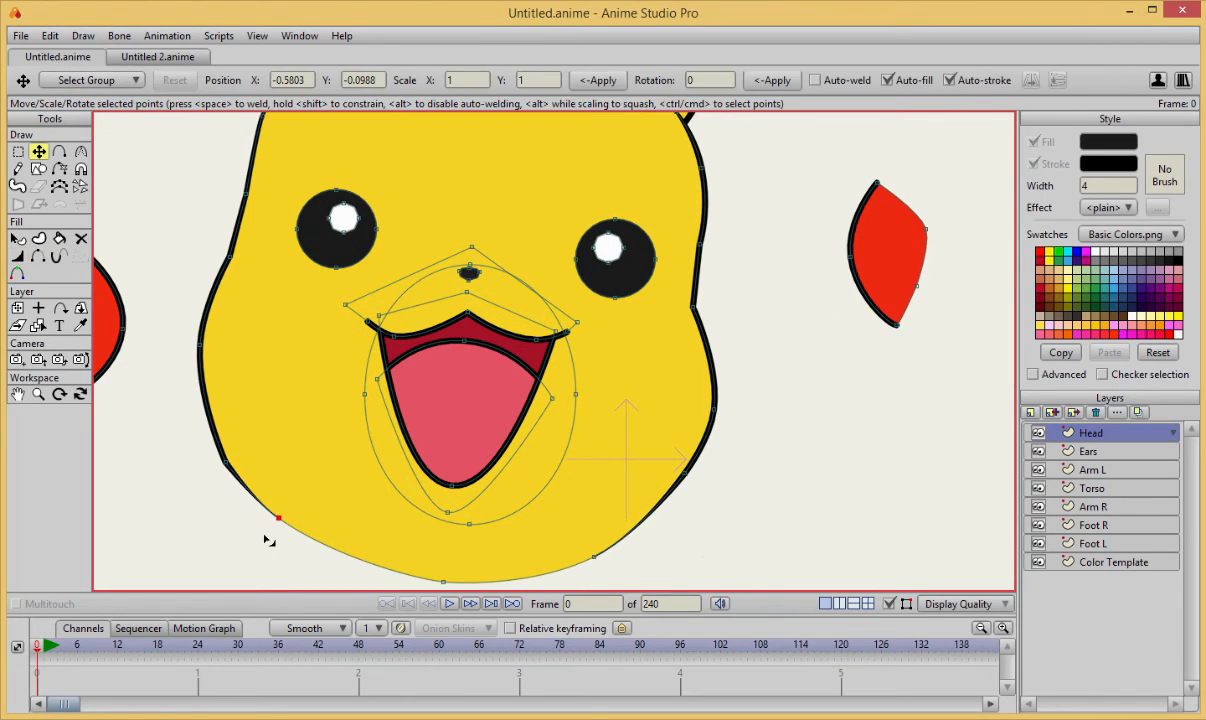
left_click_drag(279, 518, 293, 532)
key("c")
left_click(592, 555)
scroll(641, 456, "down", 2)
scroll(641, 456, "down", 2)
scroll(673, 447, "up", 1)
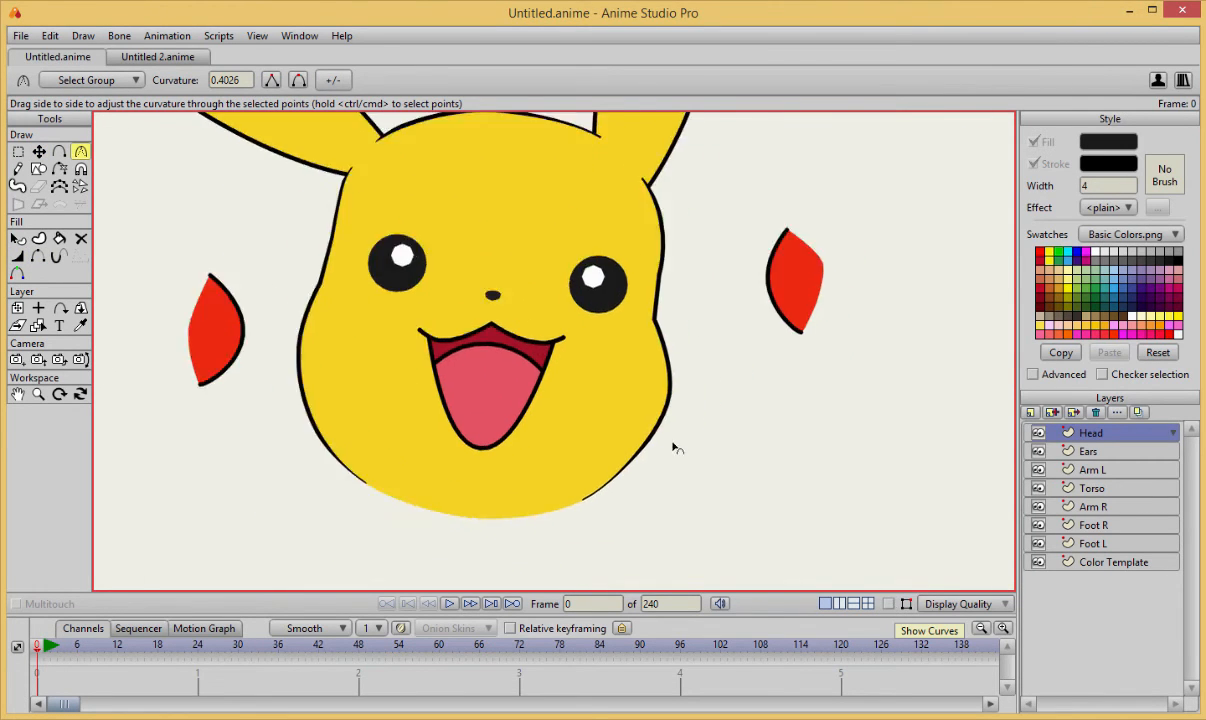
Extend the right corner of the upper mouth line slightly outward.
scroll(538, 390, "up", 1)
key("t")
scroll(600, 407, "up", 2)
left_click_drag(600, 407, 643, 423)
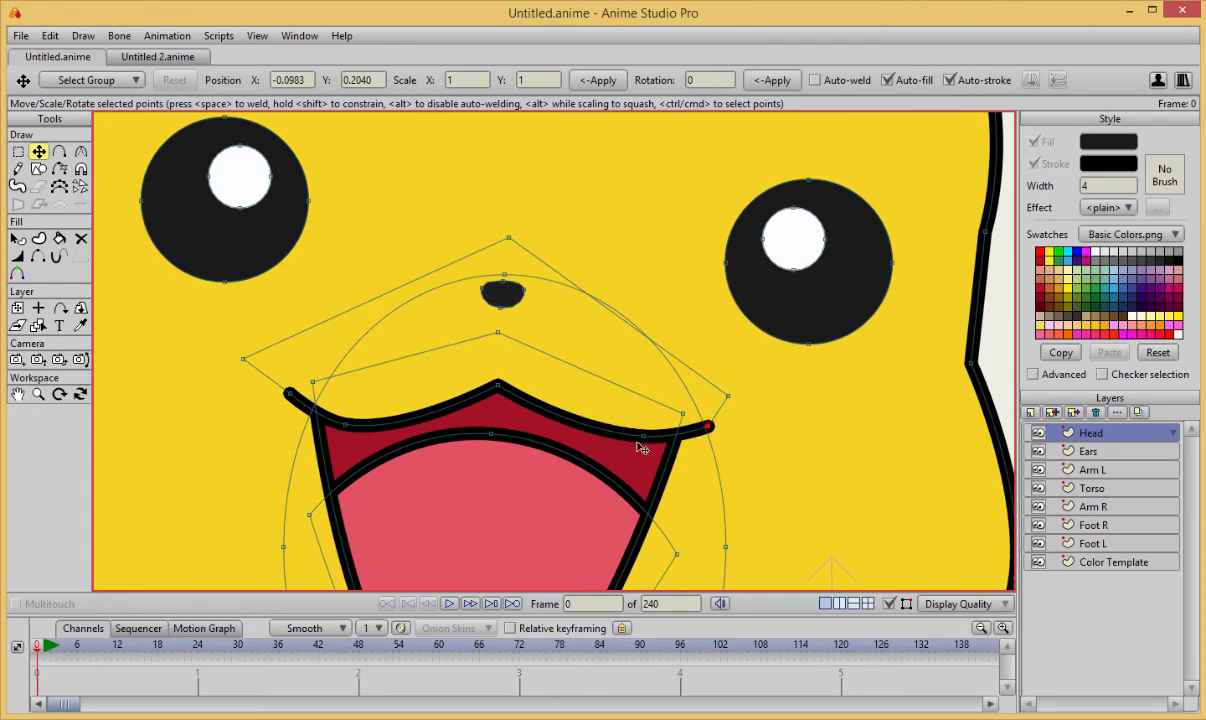
scroll(843, 450, "down", 4)
Adjust the curvature of the head outline at the point beside the right temple.
scroll(770, 364, "up", 2)
key("c")
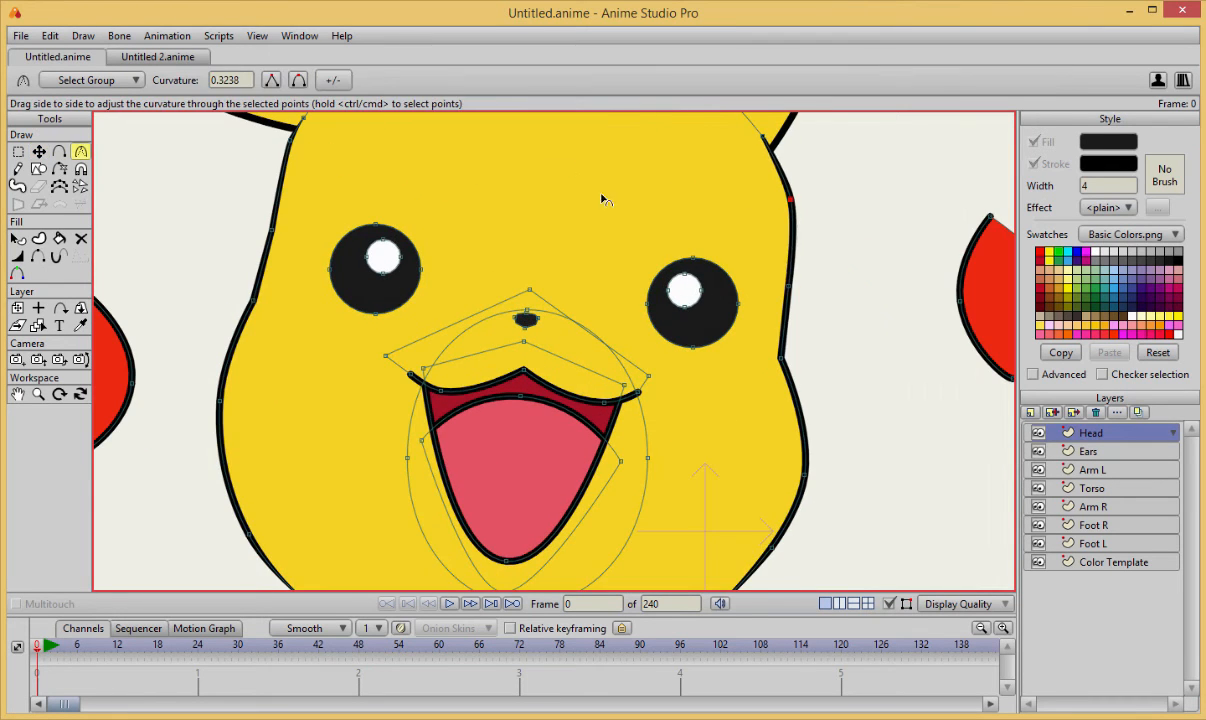
key("t")
scroll(773, 288, "down", 4)
scroll(767, 418, "up", 3)
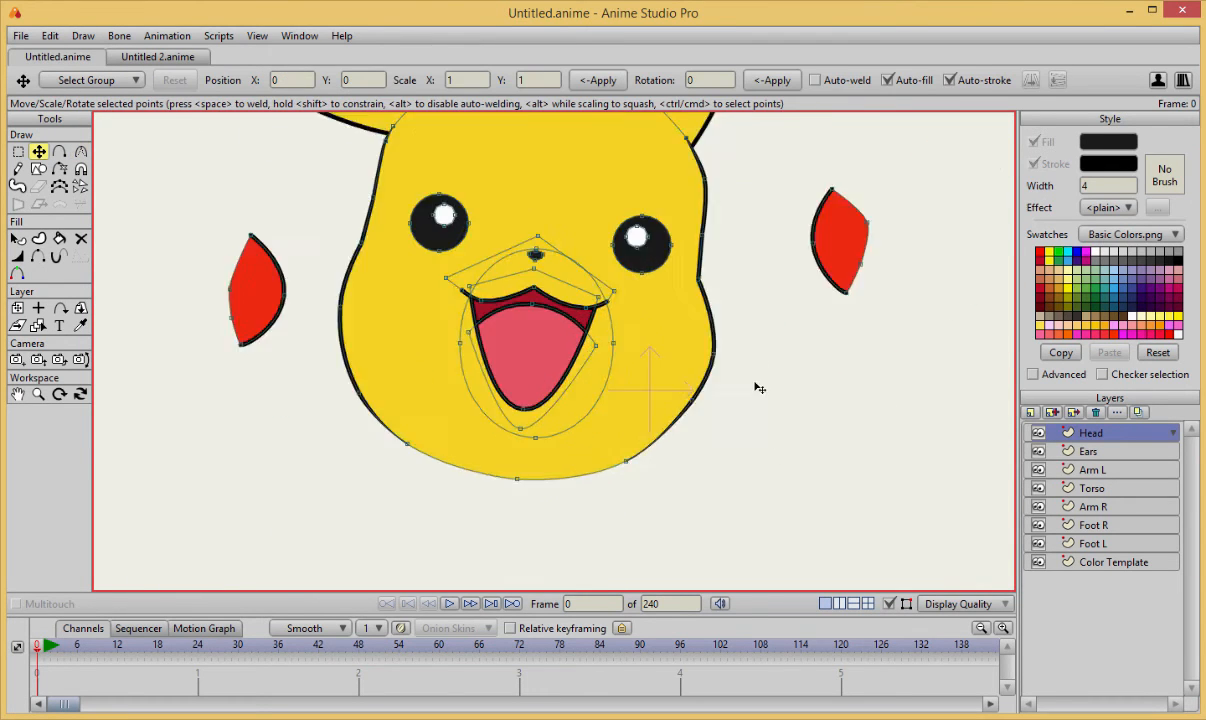
Move the red left cheek shape back onto the face, against the left edge of the head outline.
left_click_drag(272, 318, 530, 356)
scroll(439, 342, "up", 3)
scroll(455, 358, "up", 1)
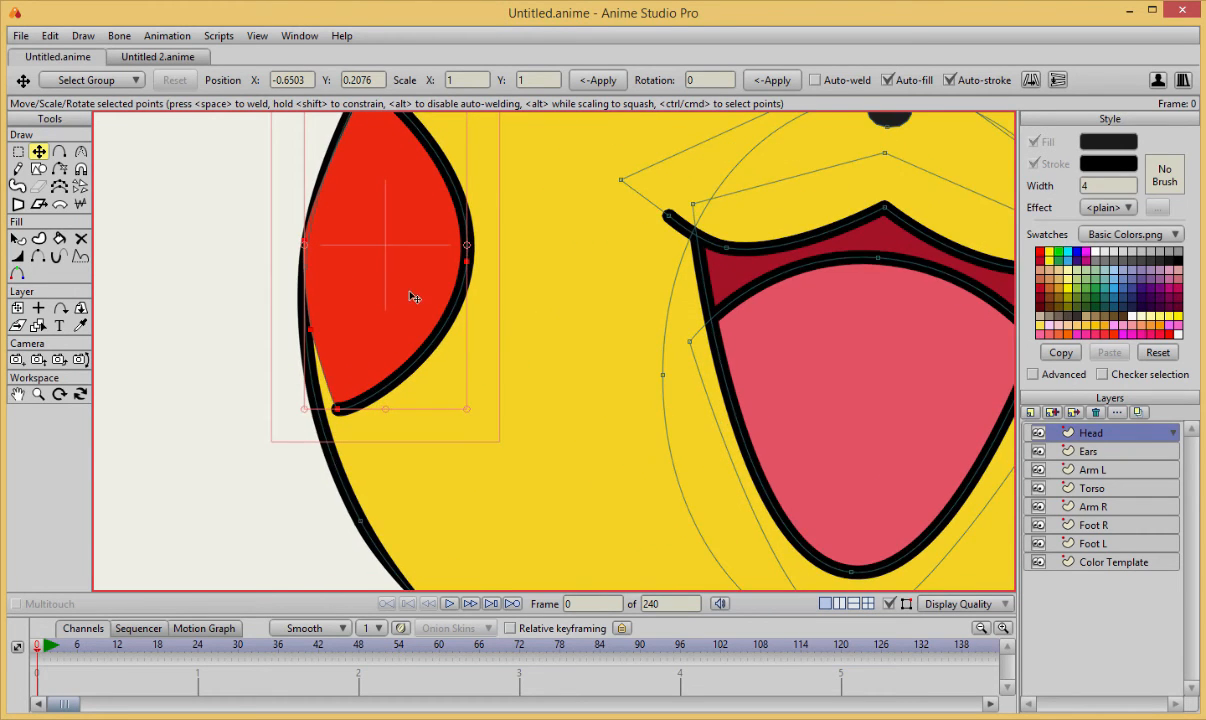
scroll(411, 294, "down", 5)
left_click_drag(411, 294, 489, 367)
scroll(470, 347, "up", 4)
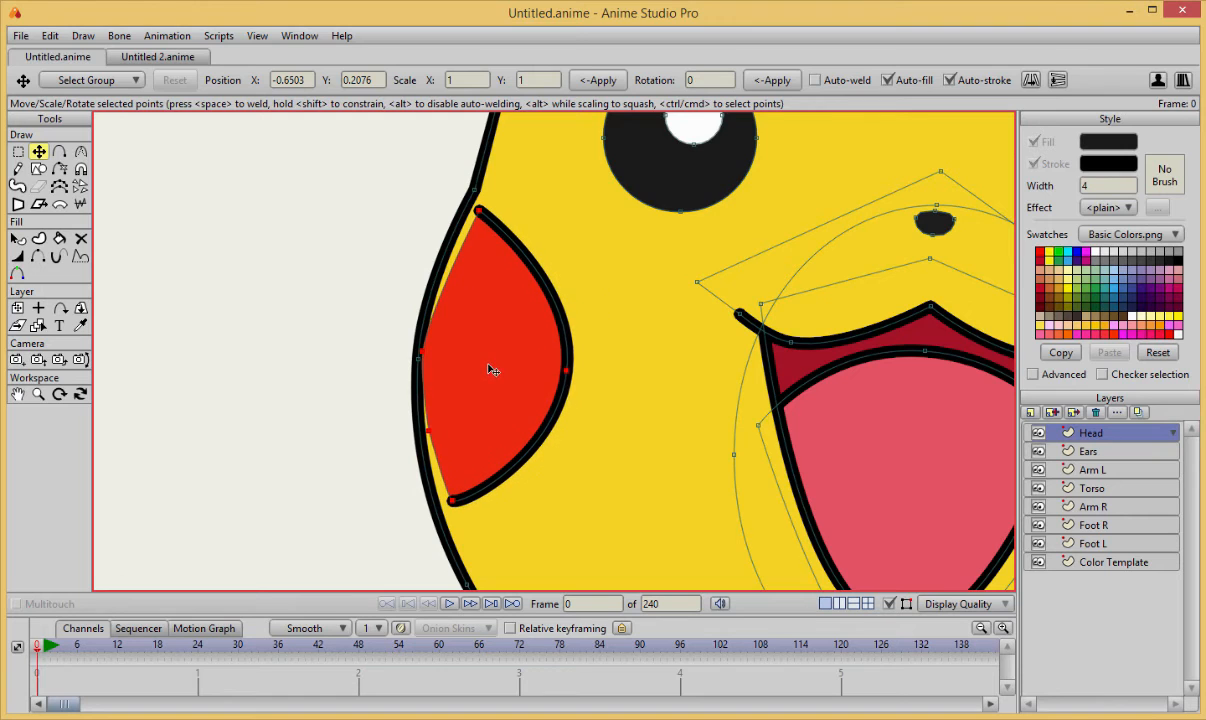
Delete the extra point on the left cheek's outer edge and fit its lower and upper tips to the head outline.
key("c")
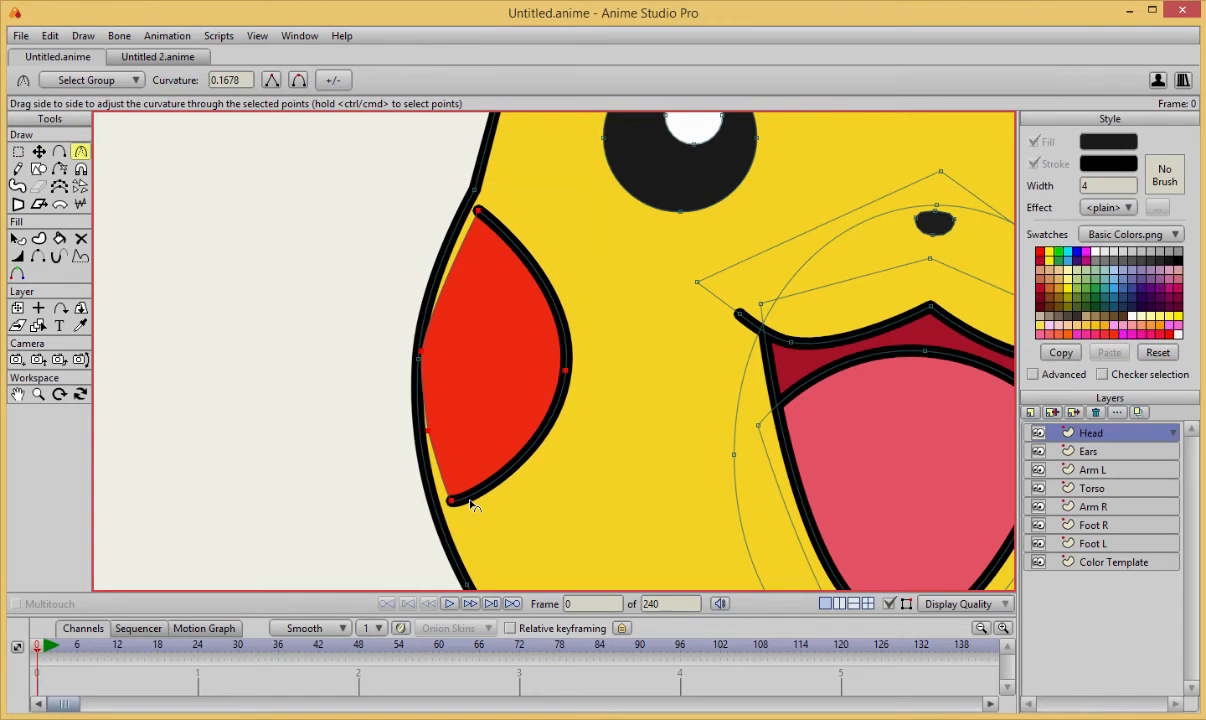
key("t")
left_click(432, 439)
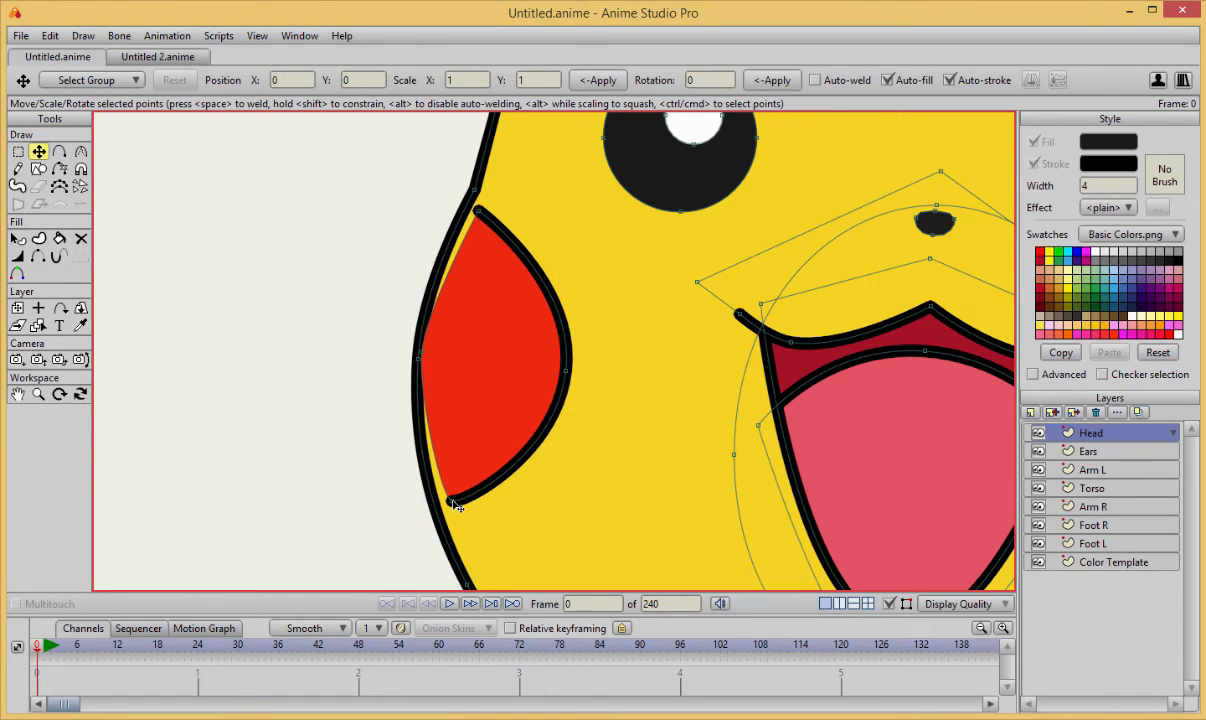
mouse_move(455, 507)
left_mouse_down()
mouse_move(439, 506)
mouse_move(452, 512)
left_mouse_up()
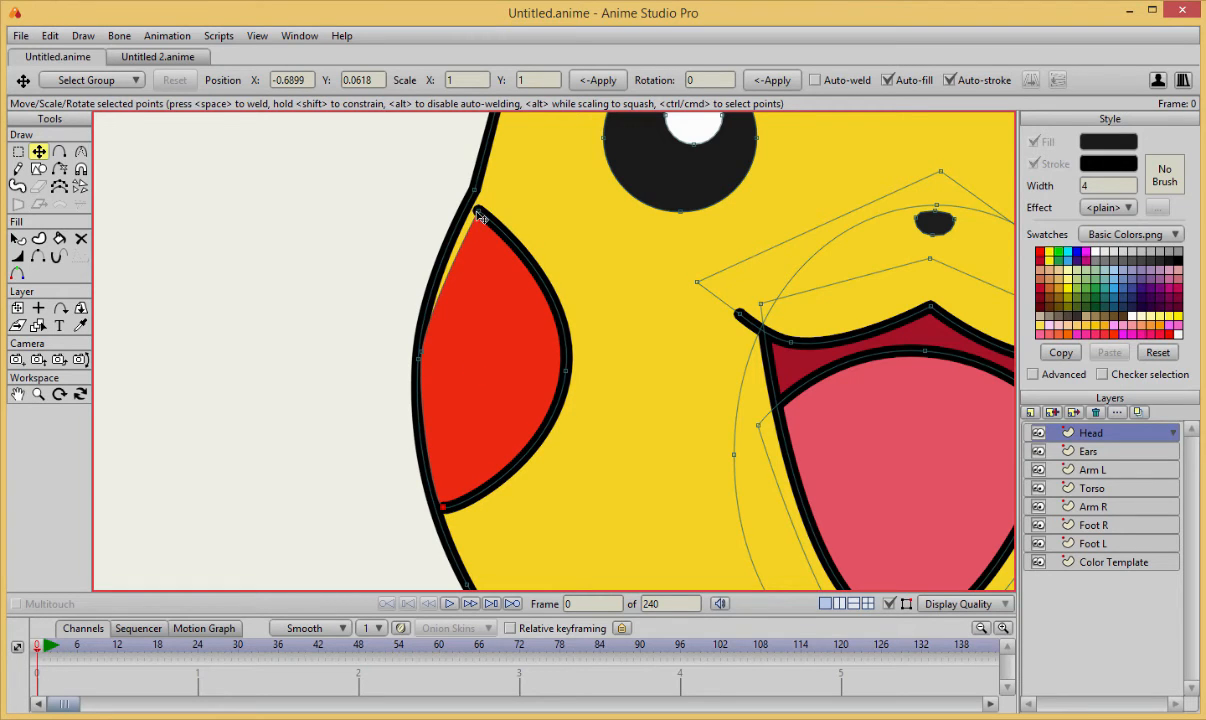
left_click_drag(480, 218, 473, 218)
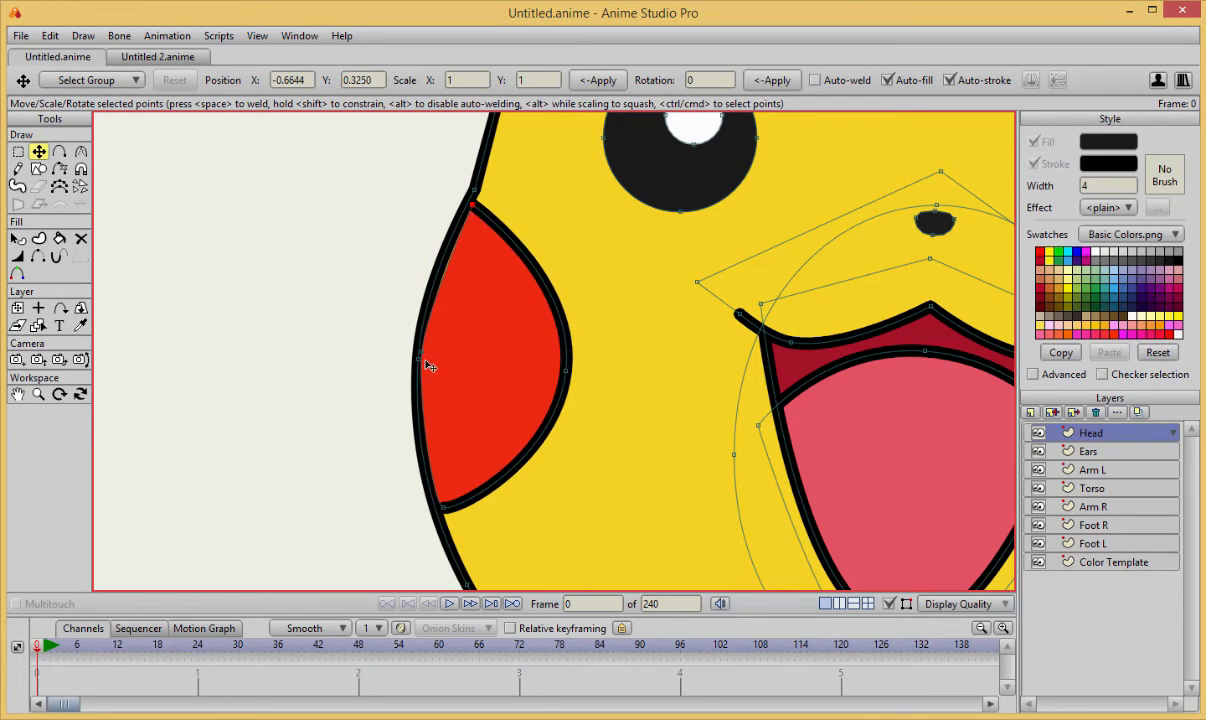
mouse_move(429, 366)
left_mouse_down()
mouse_move(438, 350)
mouse_move(426, 356)
left_mouse_up()
left_click_drag(474, 206, 470, 207)
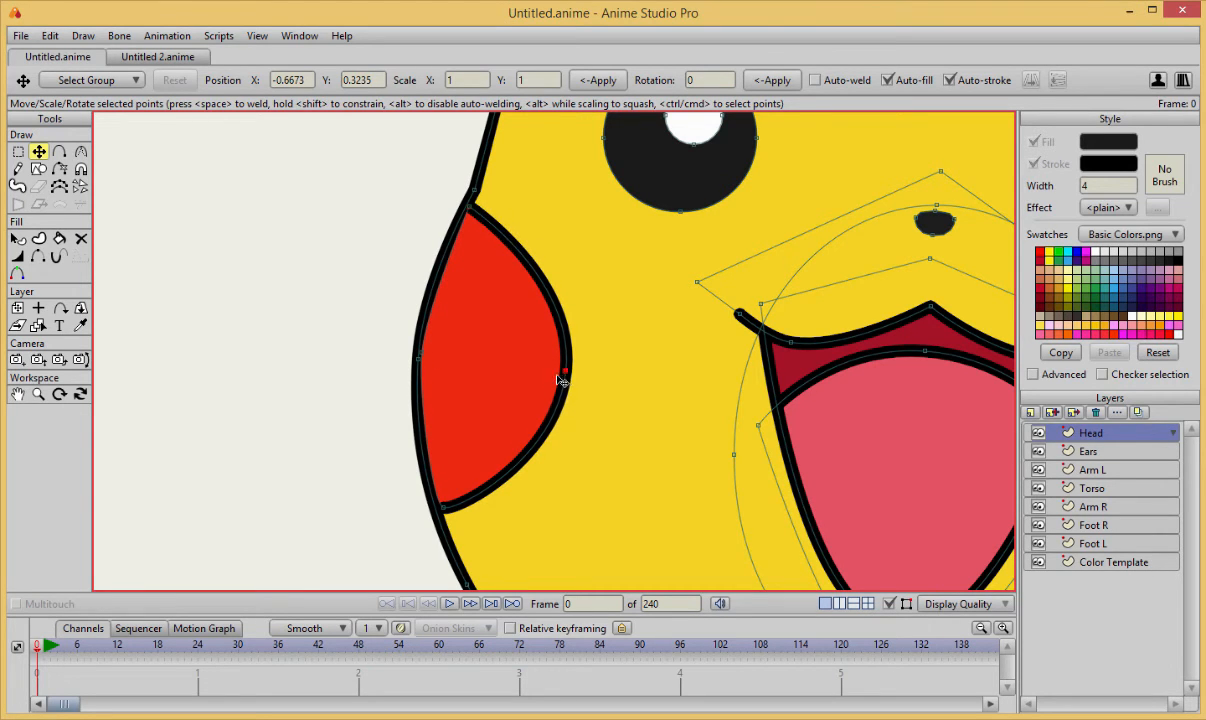
Make the left cheek slightly smaller by pulling its inner edge outward and moving its two tips closer together along the head outline.
left_click_drag(558, 377, 550, 379)
scroll(552, 379, "down", 3)
mouse_move(669, 384)
left_mouse_down()
mouse_move(513, 378)
mouse_move(492, 389)
left_mouse_up()
scroll(440, 352, "up", 3)
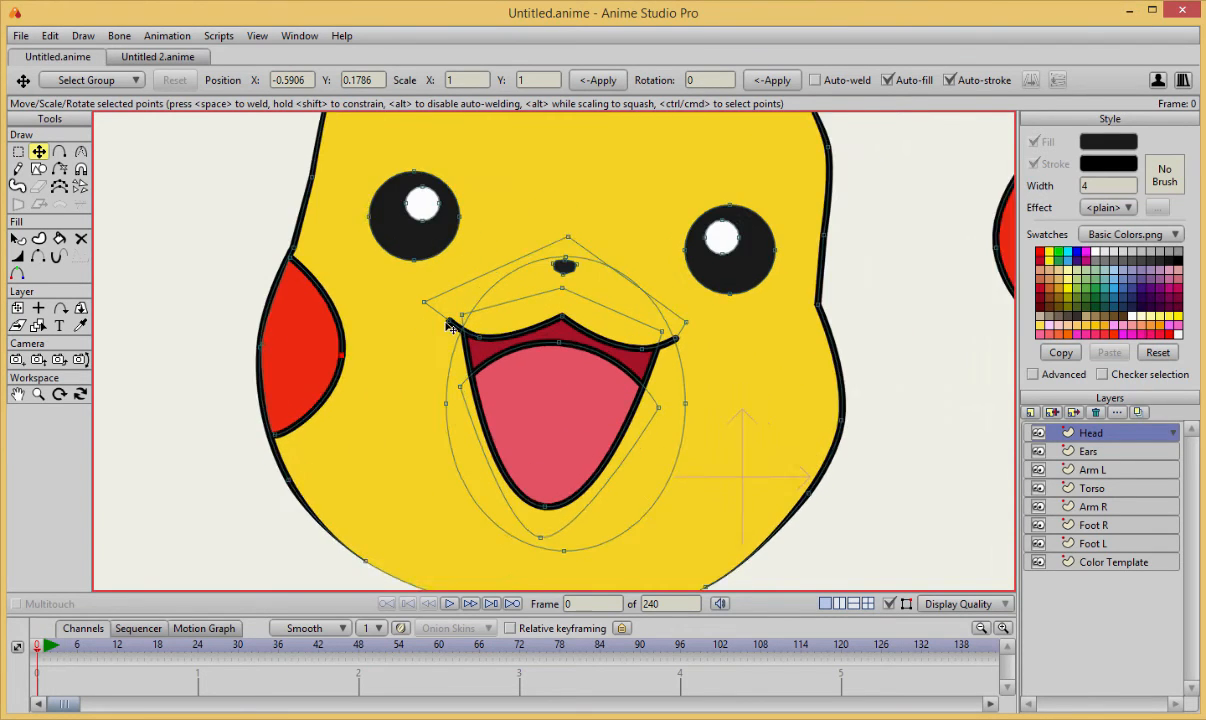
left_click_drag(285, 462, 290, 482)
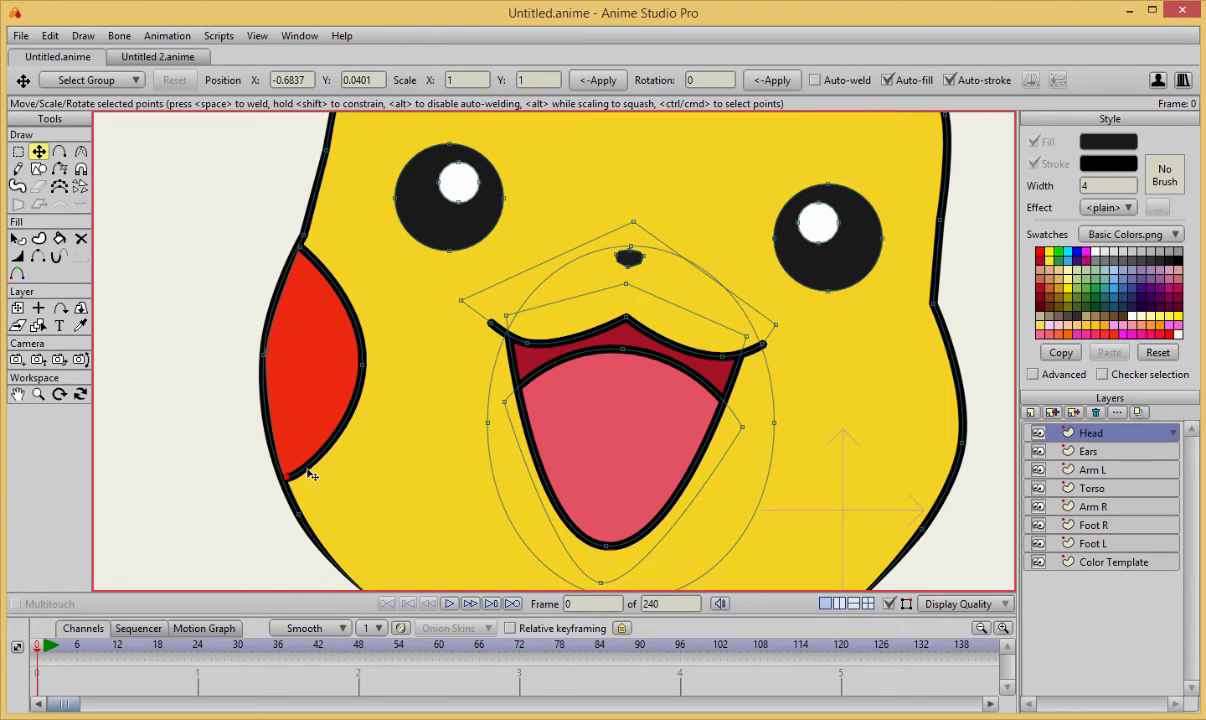
left_click_drag(291, 487, 283, 461)
left_click_drag(302, 254, 298, 266)
scroll(389, 296, "down", 2)
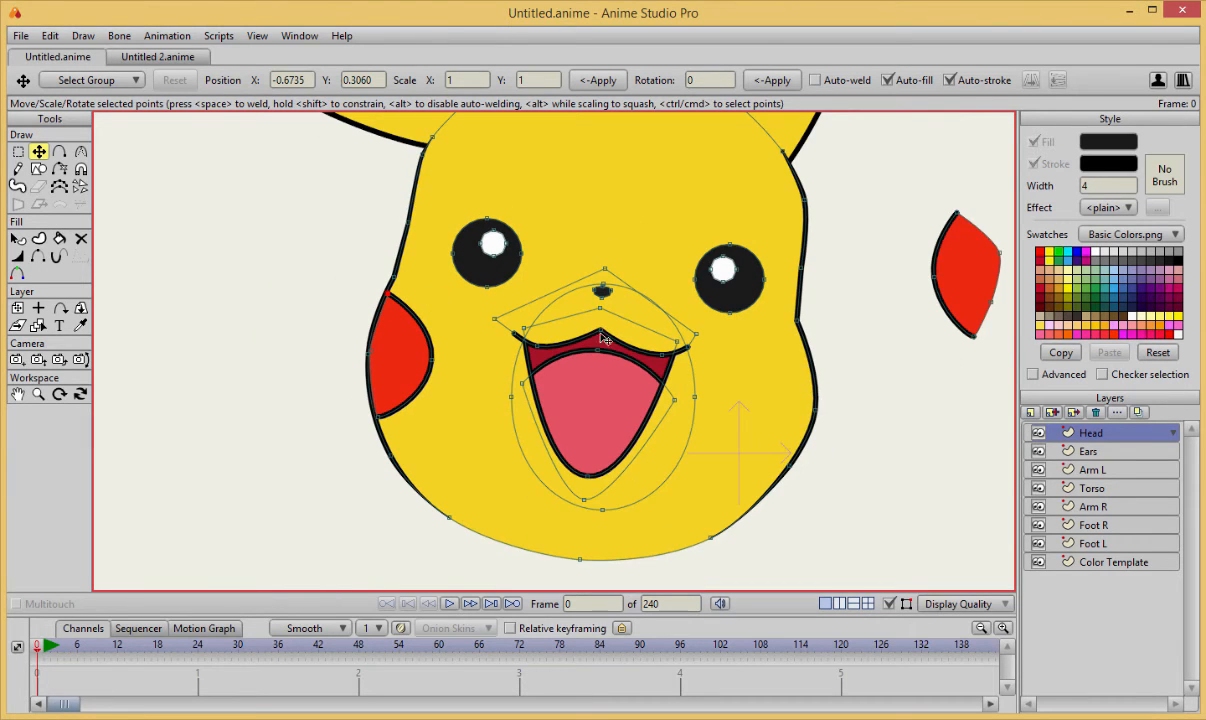
Move the red right cheek shape onto the face, just inside the right edge of the head outline.
left_click_drag(908, 299, 779, 305)
left_click(840, 282)
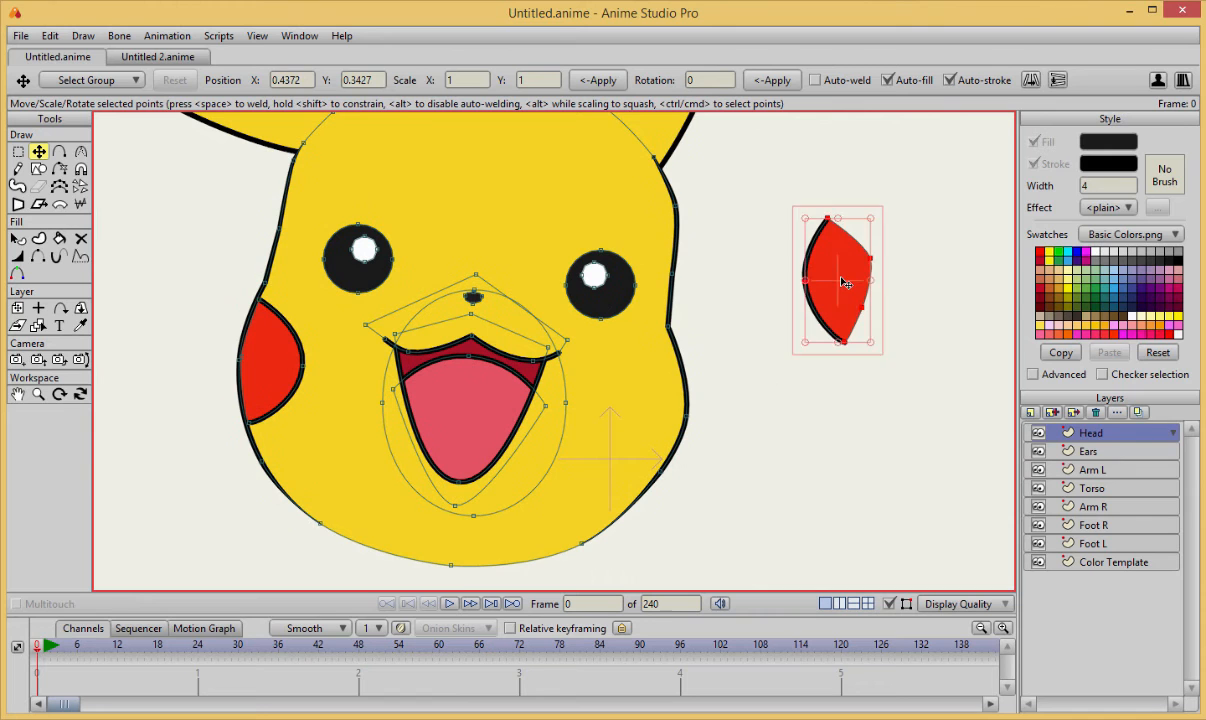
left_click_drag(850, 275, 655, 368)
scroll(630, 393, "up", 3)
scroll(380, 333, "up", 4)
scroll(600, 345, "down", 1)
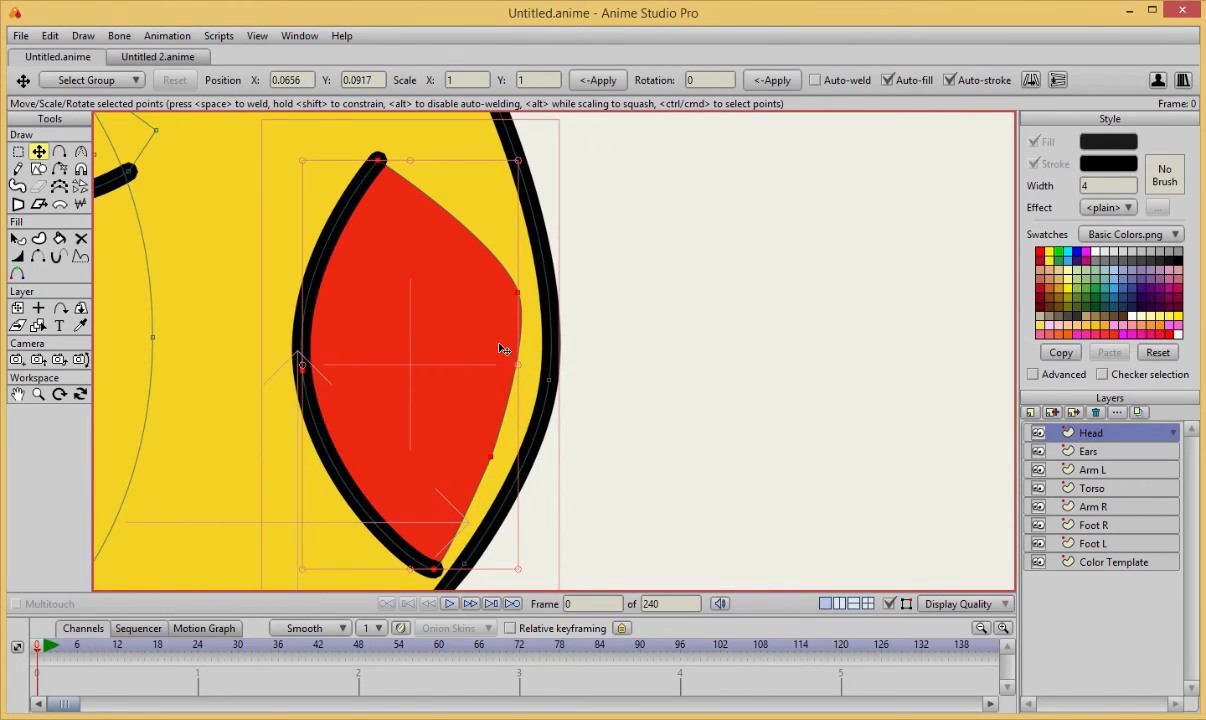
Delete the upper point on the right cheek's outer edge and reposition the remaining one to form a smooth curve.
left_click(566, 312)
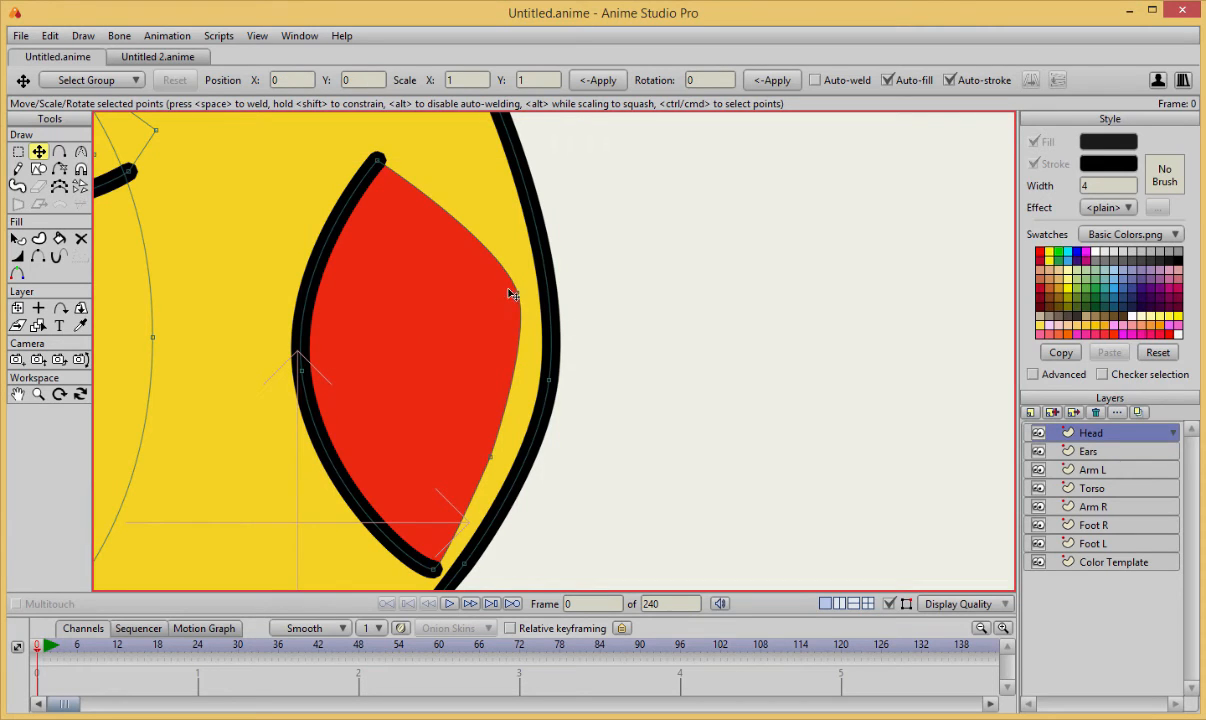
key("Delete")
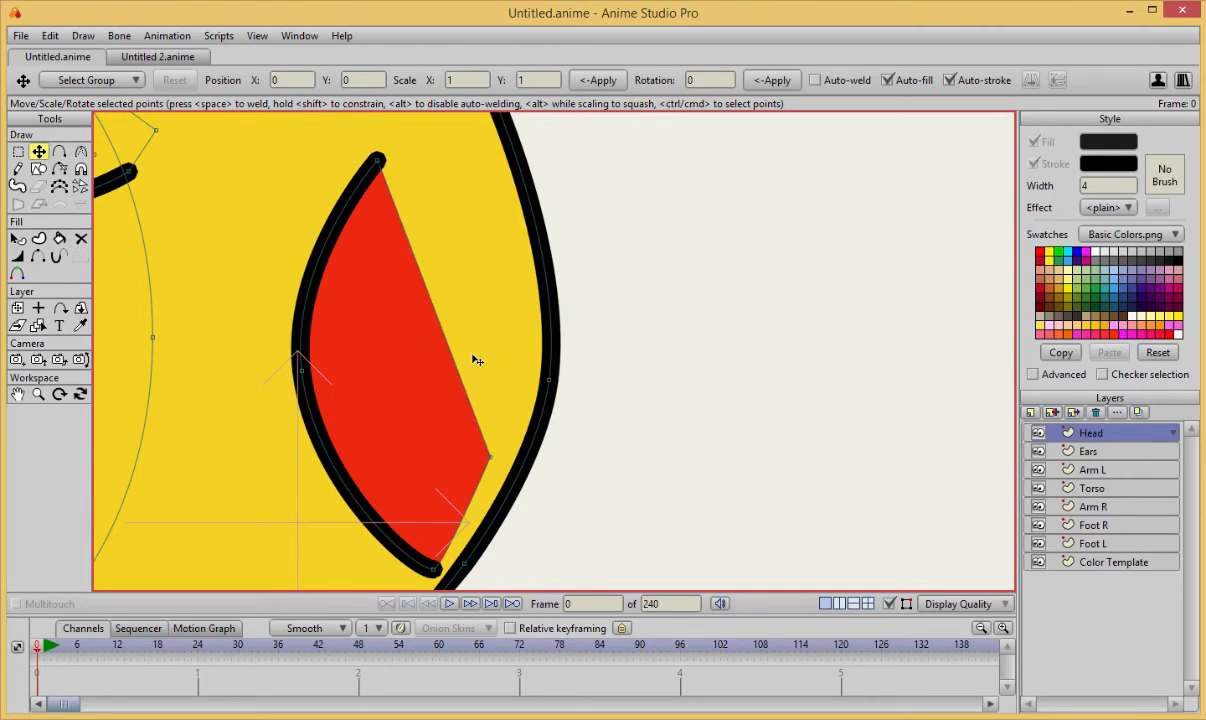
left_click_drag(495, 459, 980, 622)
key("c")
scroll(644, 397, "down", 1)
scroll(644, 397, "down", 1)
left_click_drag(653, 367, 804, 369)
Rotate the right cheek shape clockwise and place it against the right edge of the head.
key("t")
left_click(608, 349)
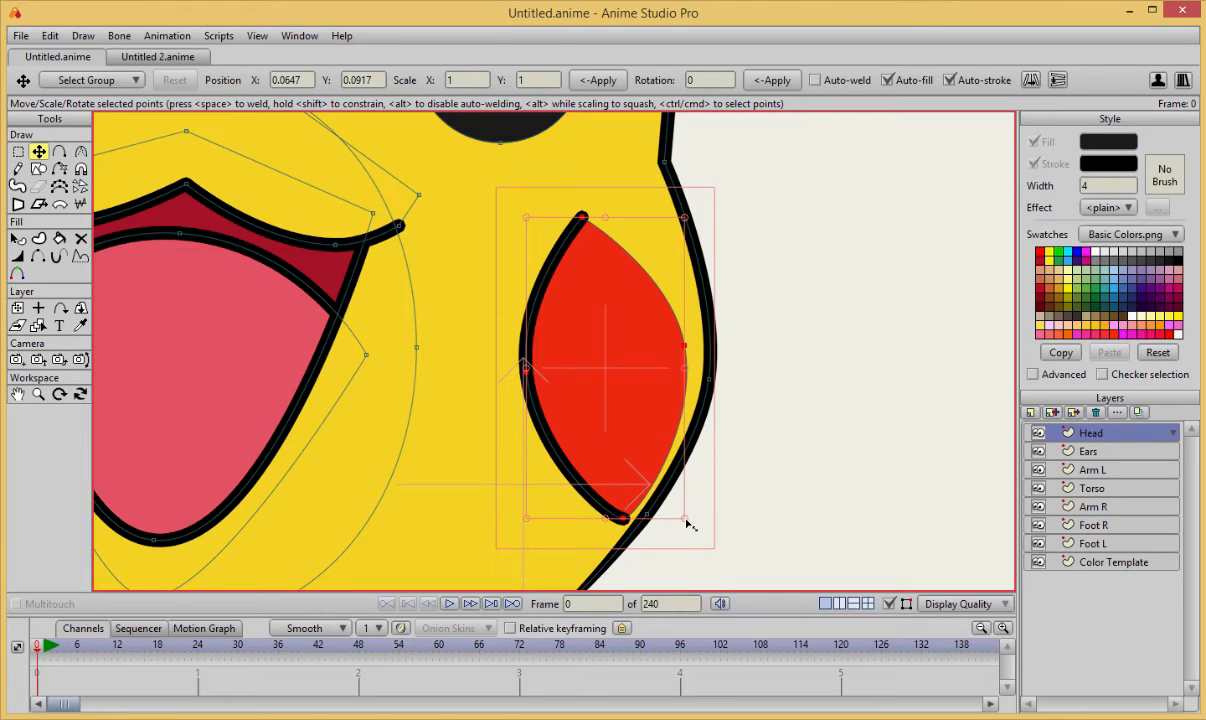
left_click_drag(688, 521, 664, 525)
scroll(654, 333, "down", 4)
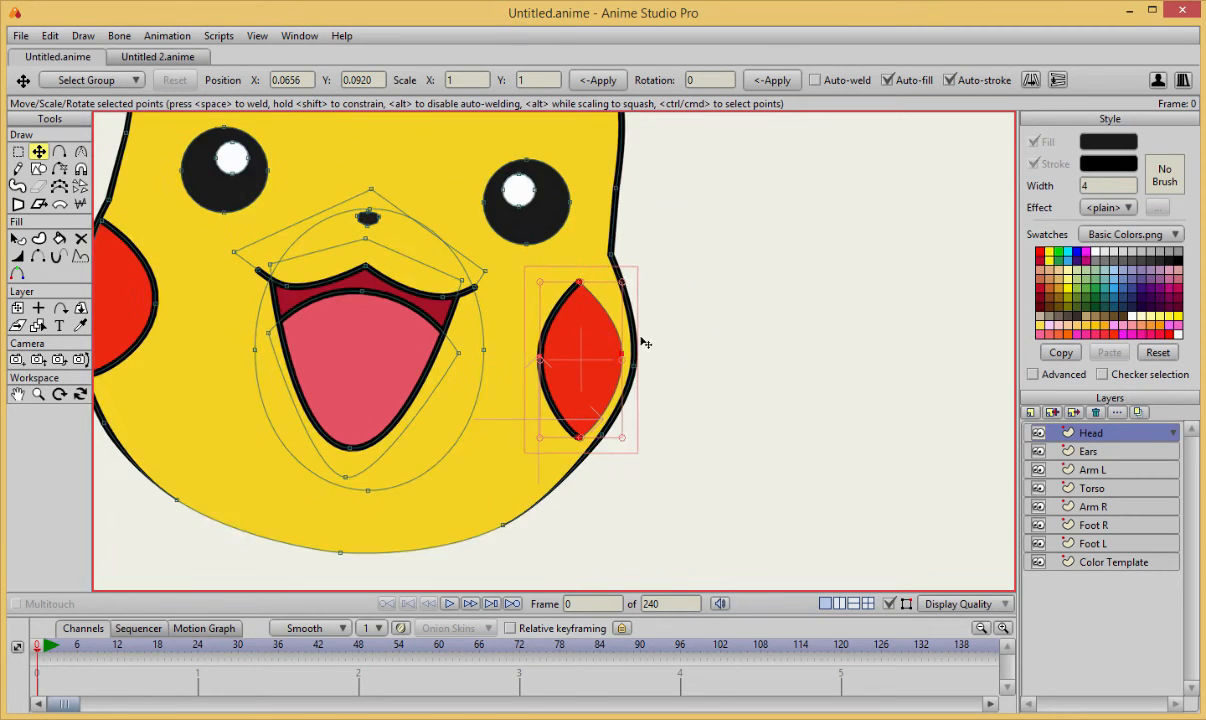
left_click_drag(641, 334, 686, 328)
left_click_drag(674, 436, 665, 440)
mouse_move(633, 386)
left_mouse_down()
mouse_move(643, 377)
mouse_move(638, 398)
left_mouse_up()
Fit the upper and lower tips of the right cheek to the head outline.
scroll(711, 310, "up", 2)
left_click_drag(762, 327, 757, 300)
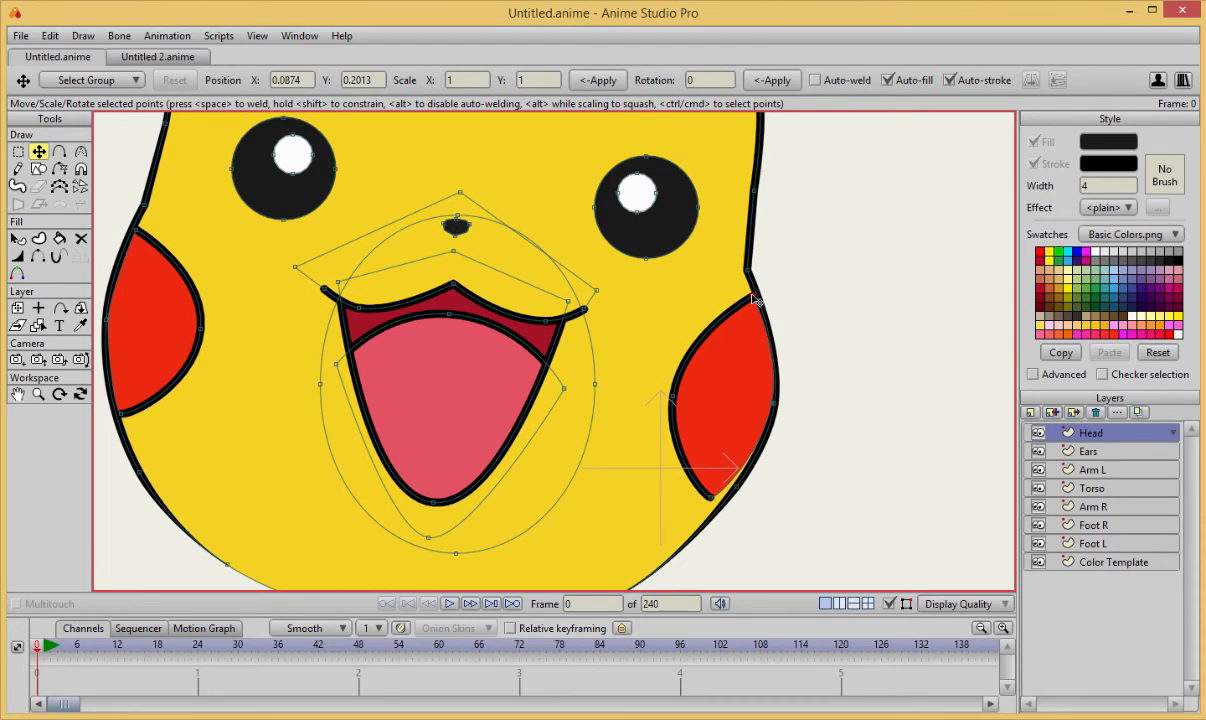
left_click_drag(717, 500, 727, 507)
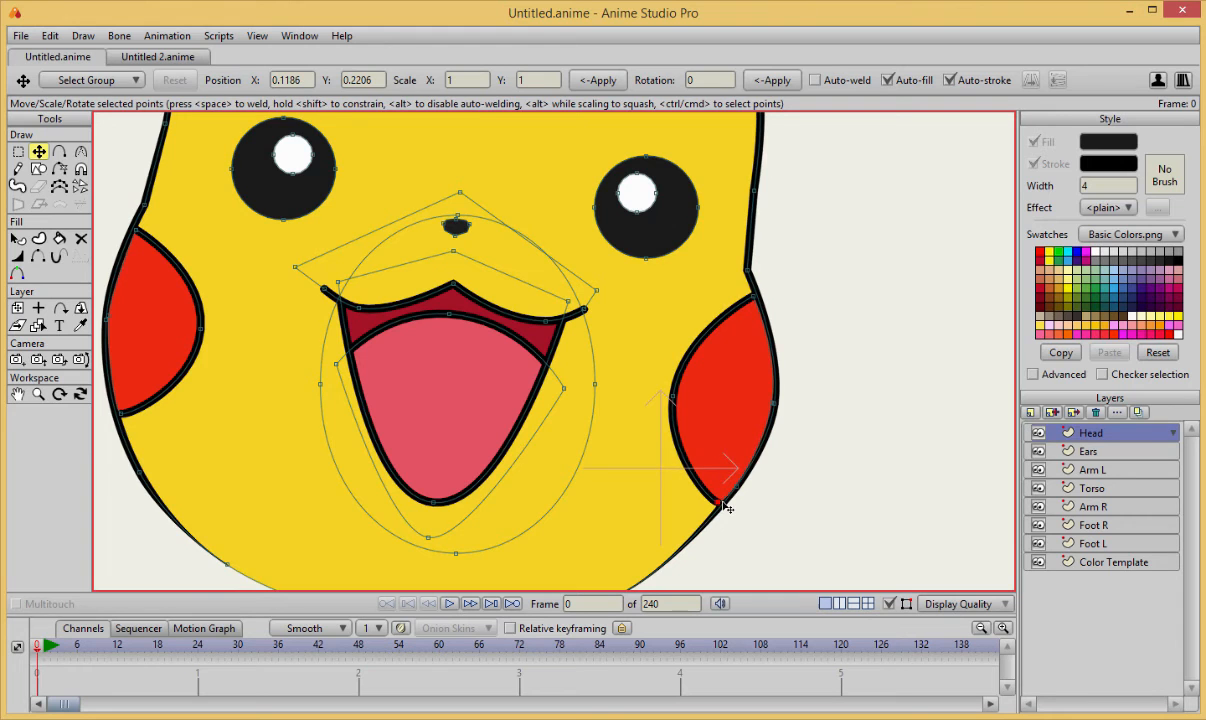
scroll(784, 494, "up", 1)
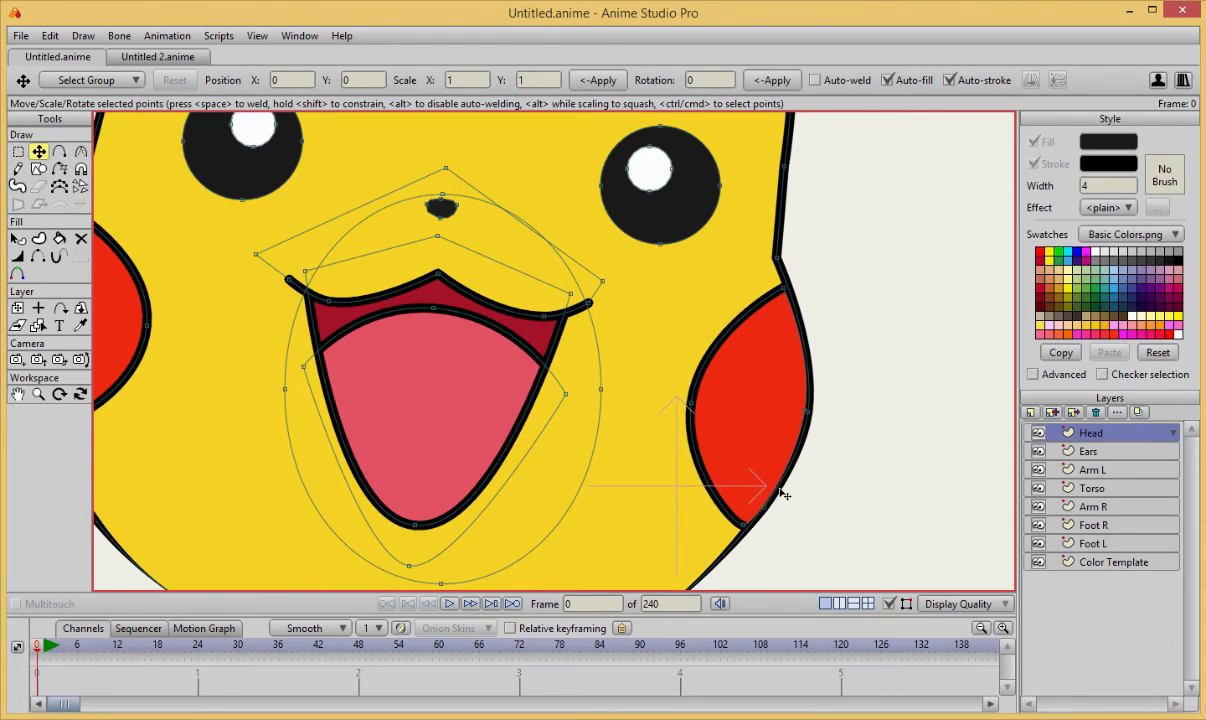
Examine the whole face and both cheeks with the curve display turned off and back on.
scroll(770, 480, "down", 8)
scroll(746, 439, "up", 5)
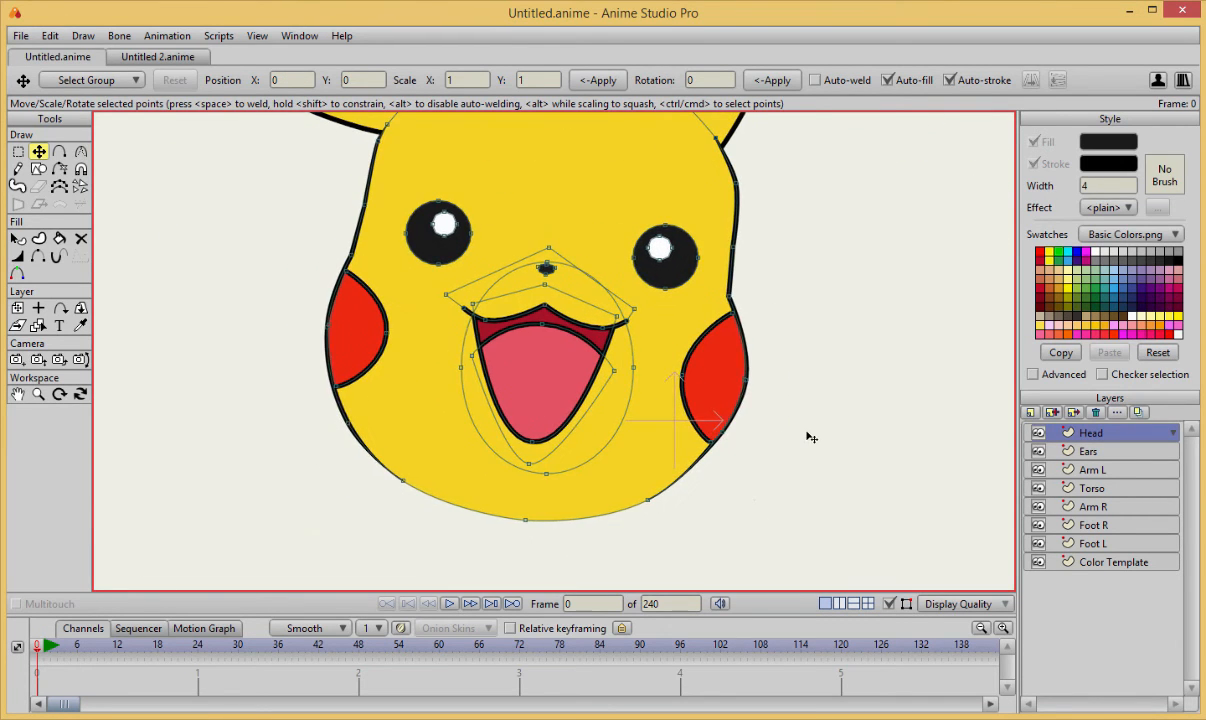
scroll(808, 500, "down", 1)
scroll(797, 466, "down", 3)
scroll(815, 447, "up", 1)
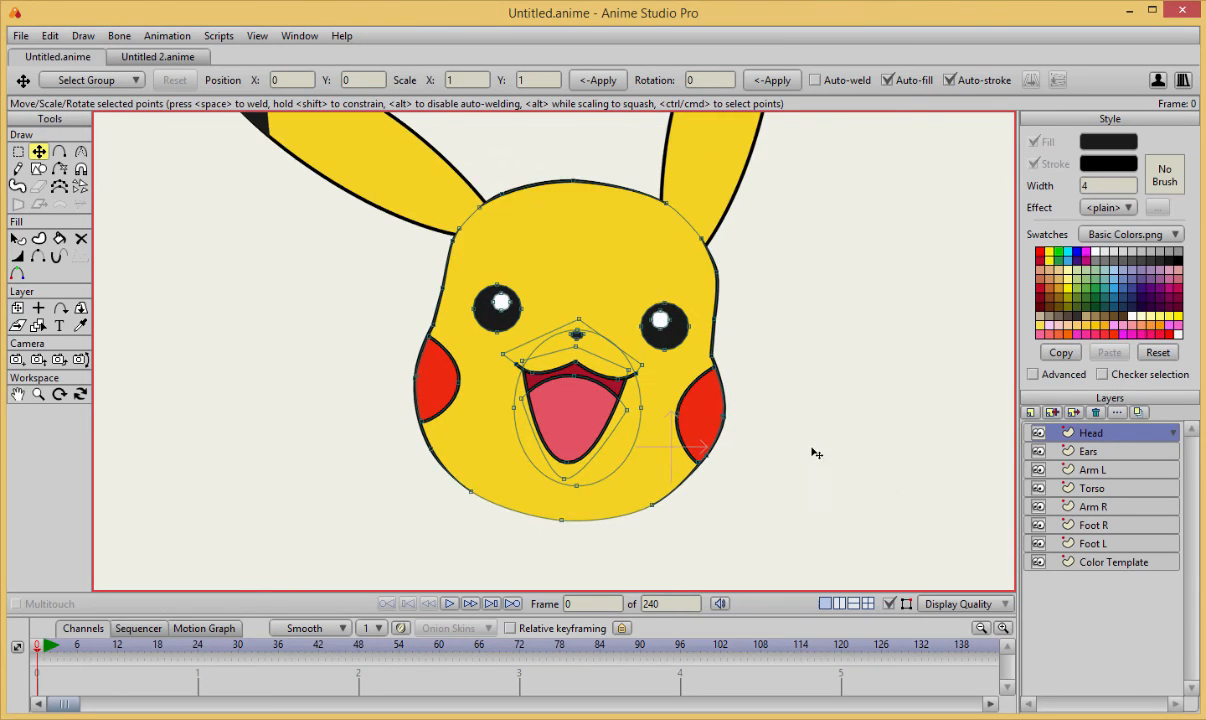
scroll(810, 425, "up", 3)
left_click(888, 604)
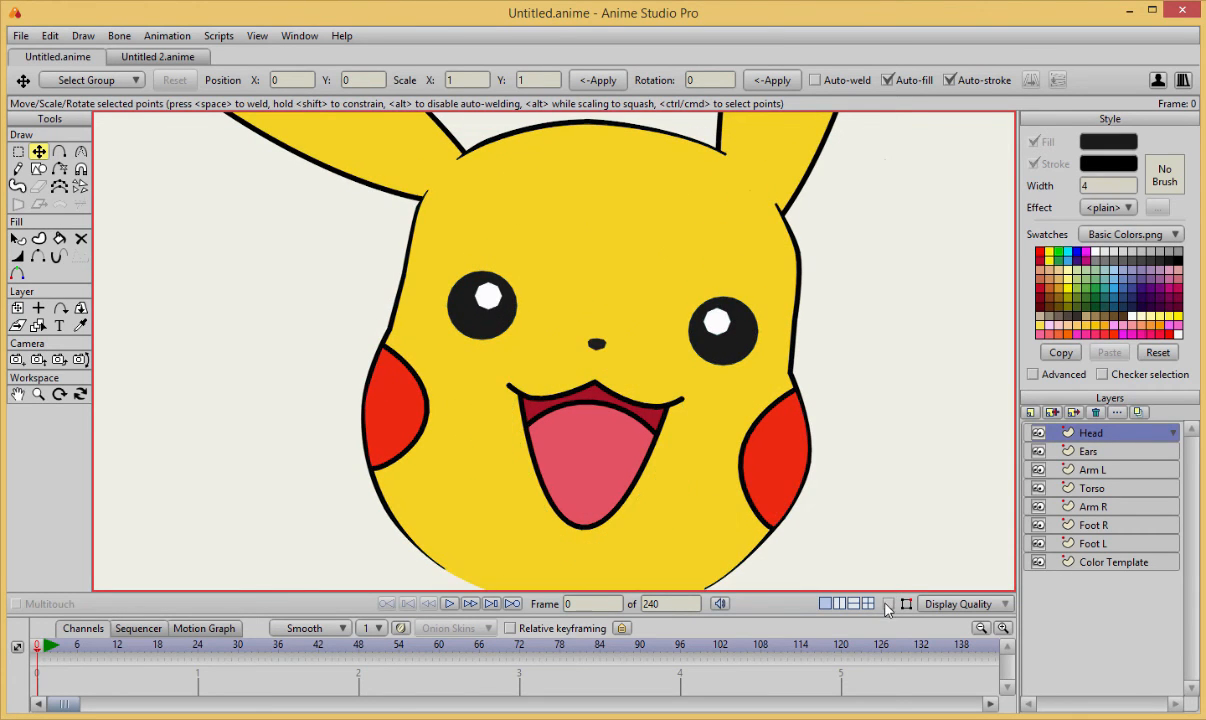
left_click(888, 604)
scroll(866, 459, "down", 2)
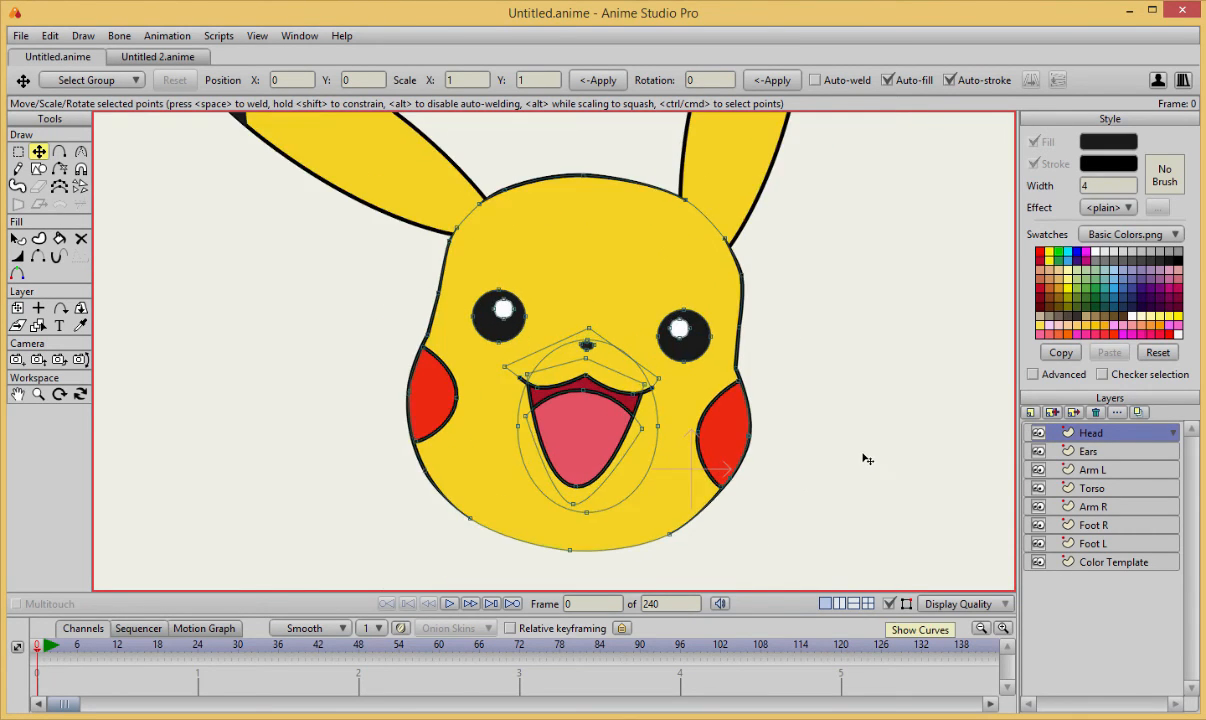
Nudge the head outline's corner point just above the right cheek slightly outward.
scroll(827, 378, "up", 2)
key("c")
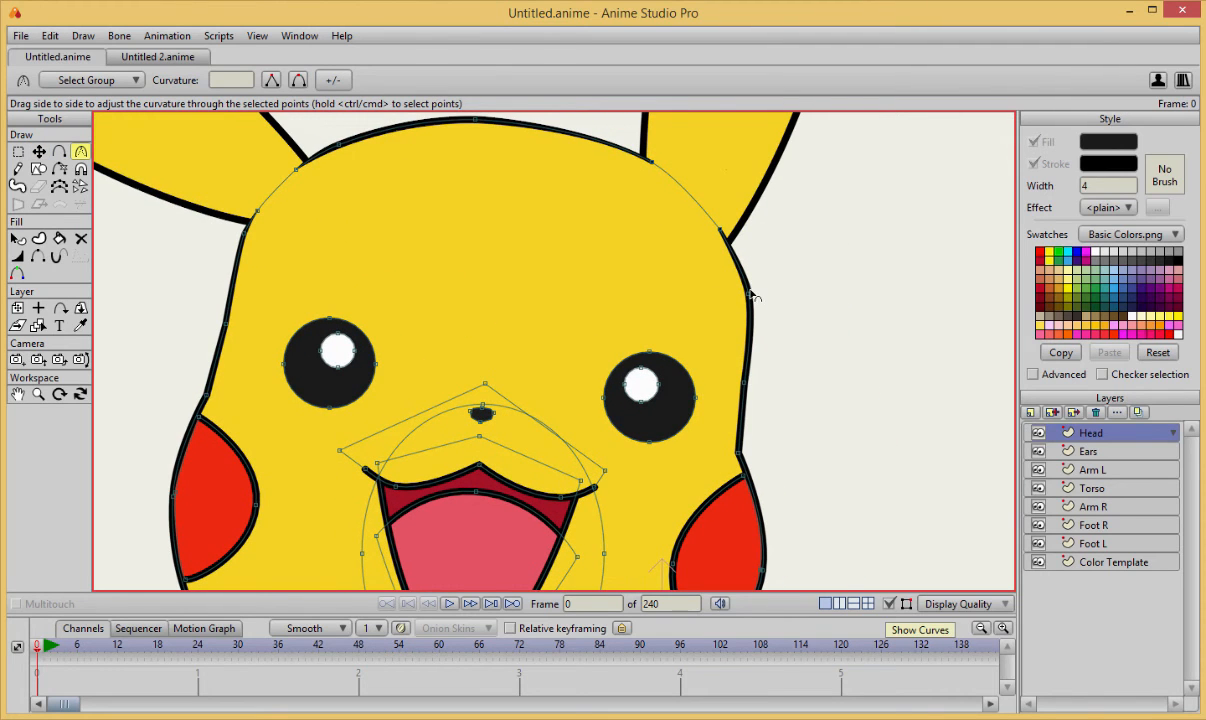
left_click(748, 383)
key("t")
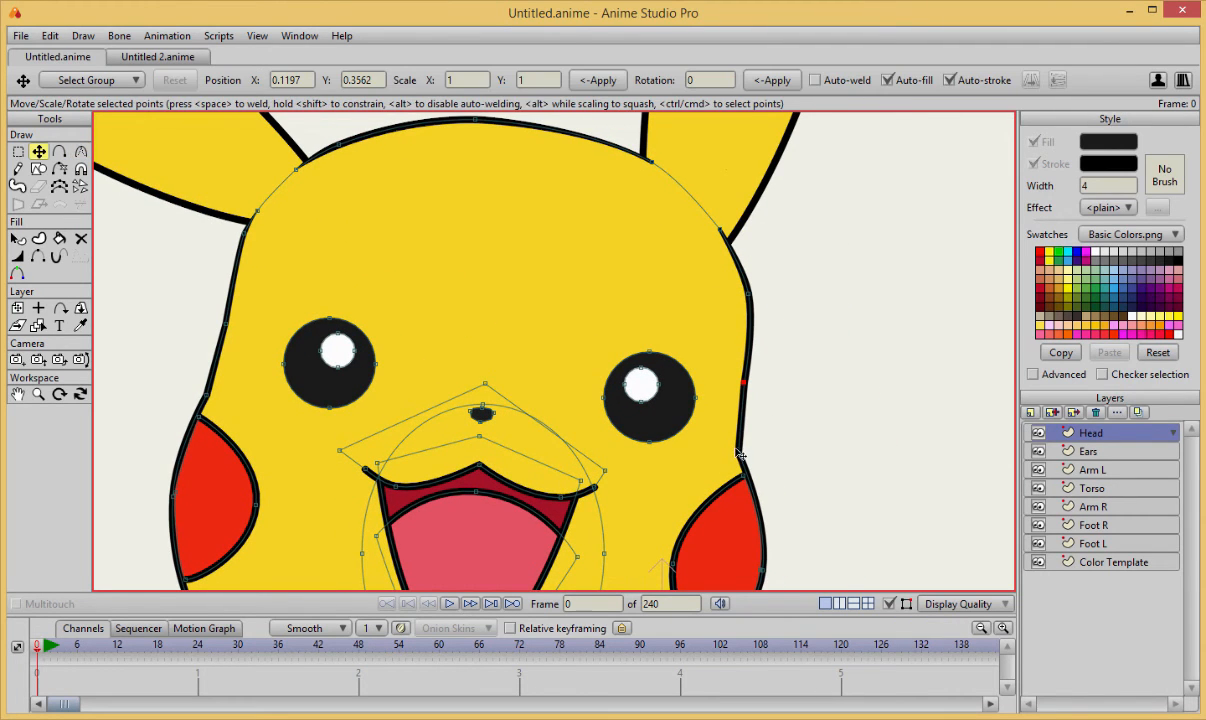
left_click_drag(738, 452, 743, 451)
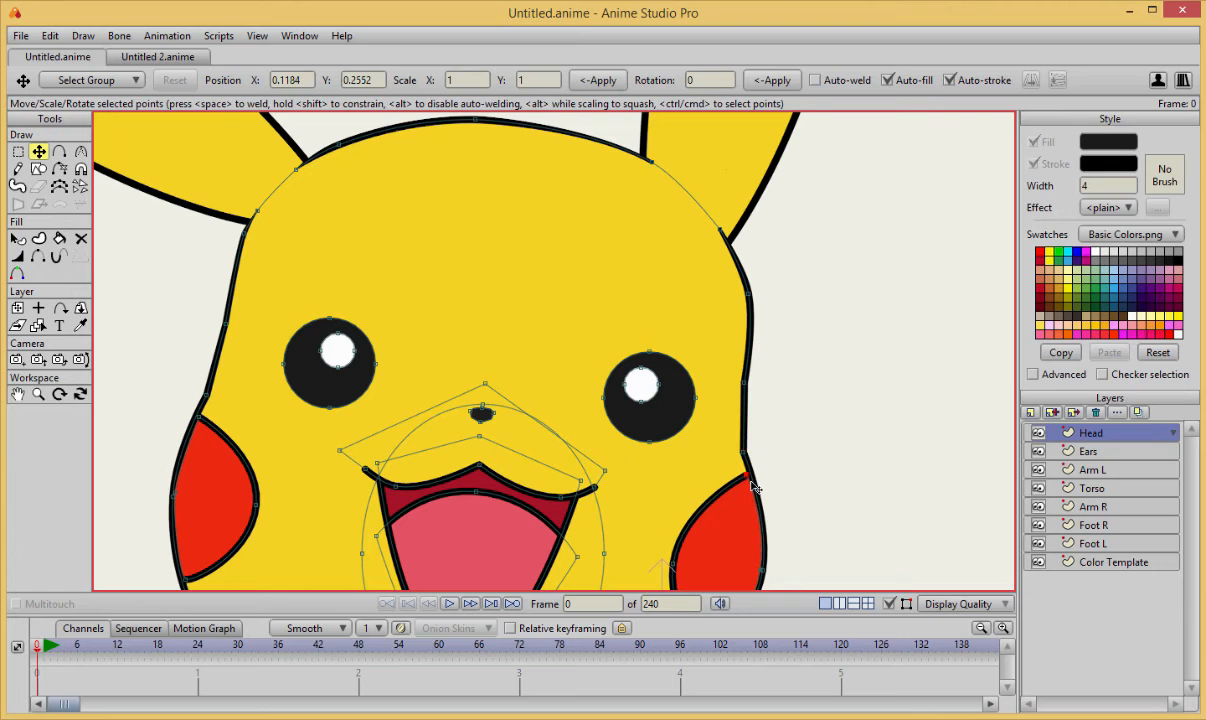
scroll(797, 440, "down", 5)
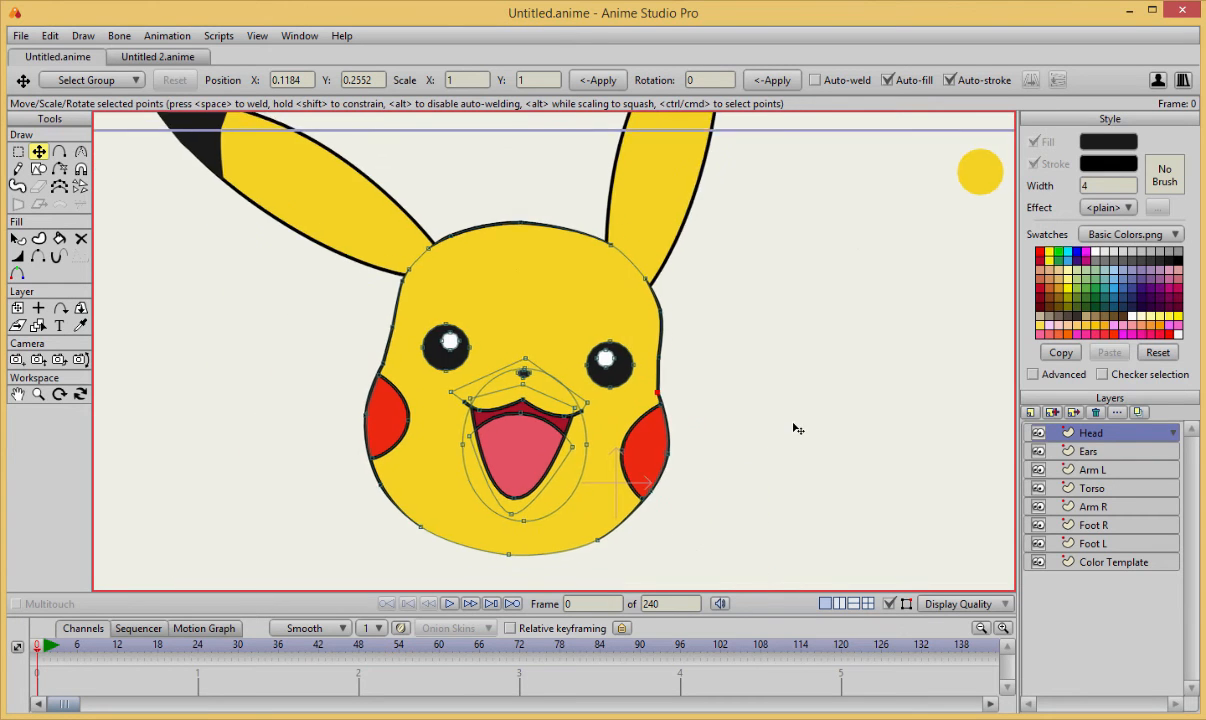
scroll(787, 408, "up", 1)
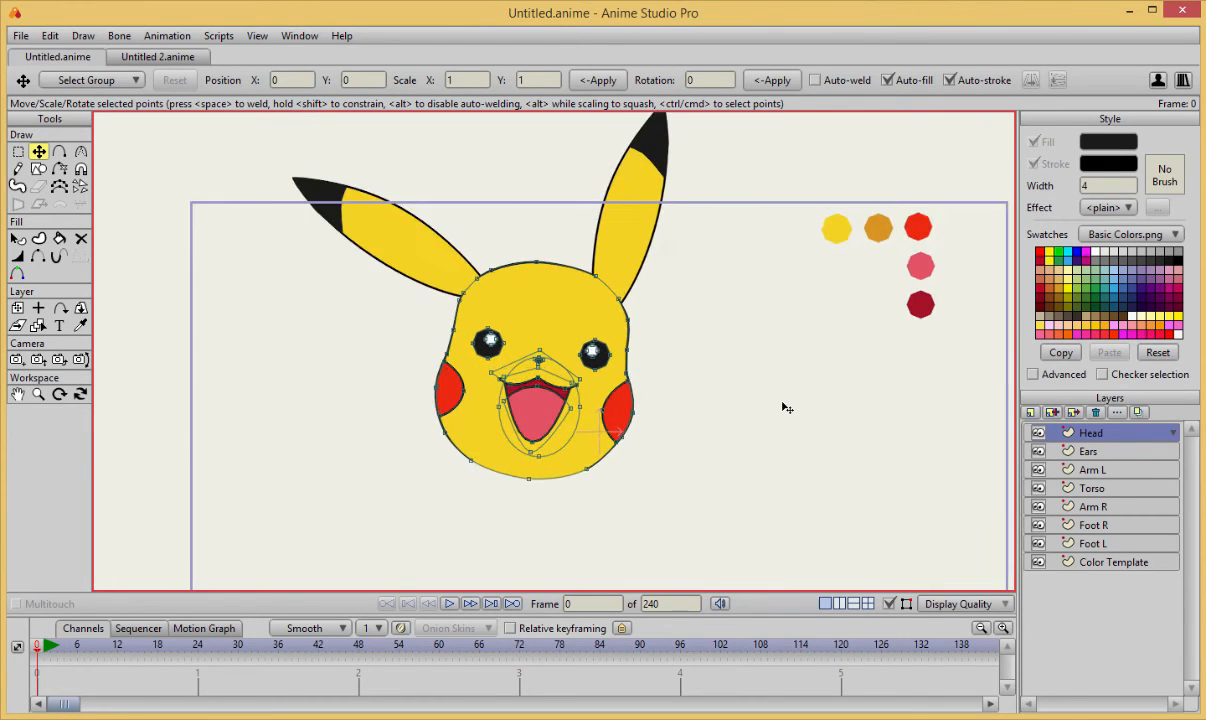
scroll(787, 408, "down", 2)
scroll(785, 404, "up", 2)
scroll(784, 401, "up", 1)
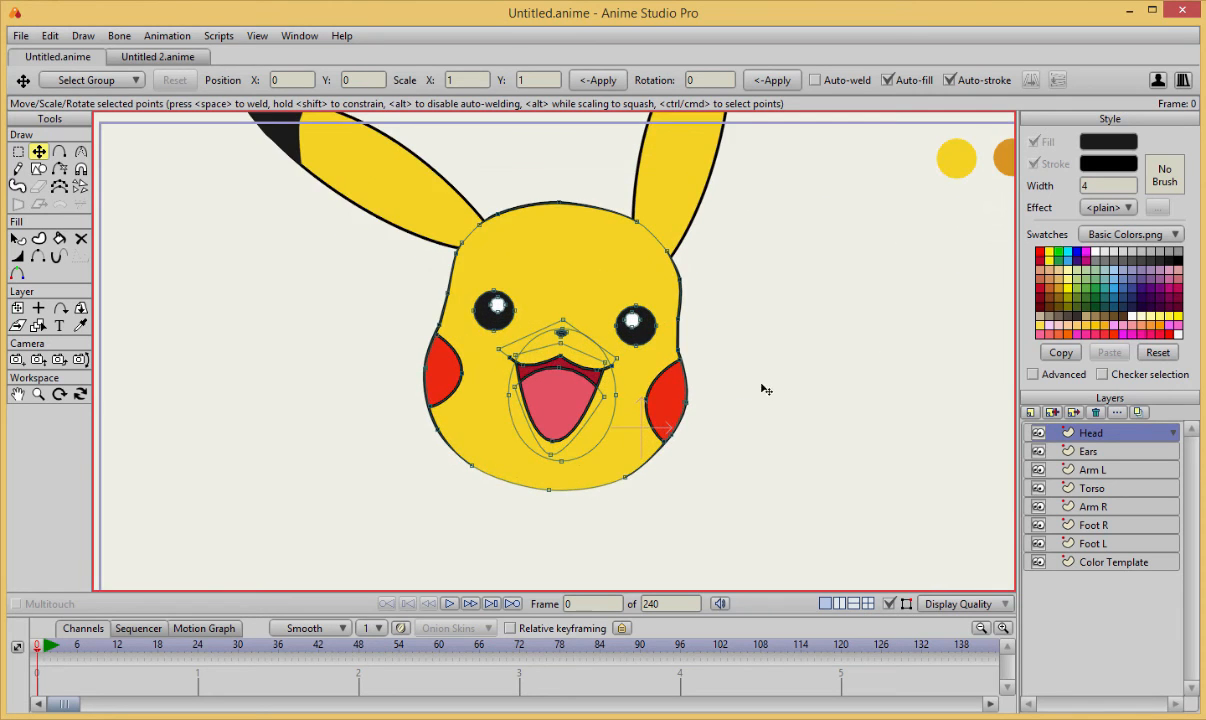
scroll(726, 411, "down", 1)
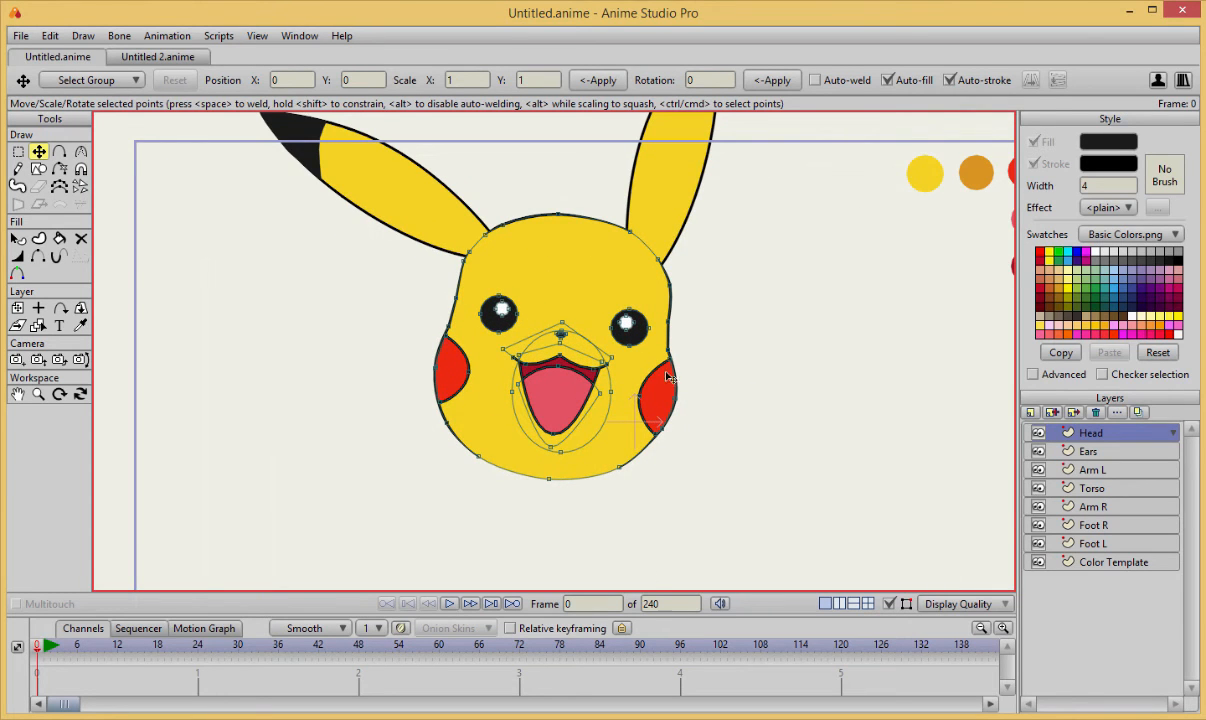
Move the mouth's two upper corners and the smile line's ends slightly inward to narrow the mouth.
scroll(573, 422, "up", 3)
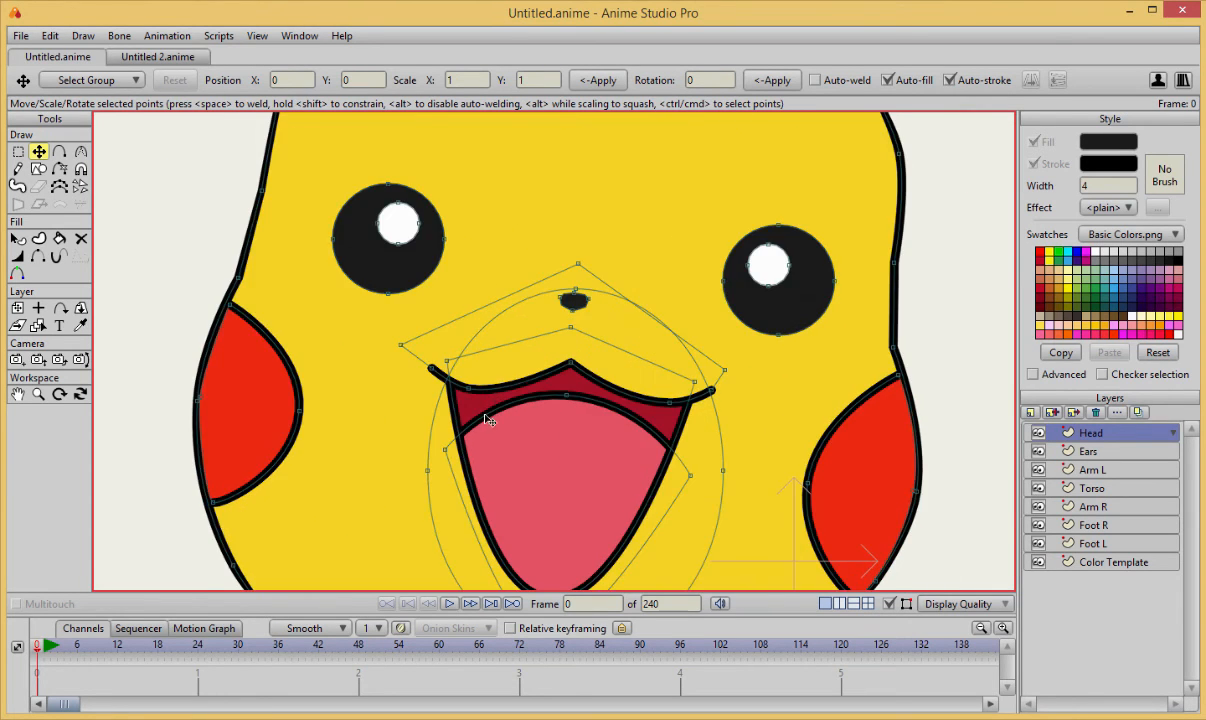
mouse_move(451, 366)
left_mouse_down()
mouse_move(467, 371)
mouse_move(448, 379)
left_mouse_up()
left_click_drag(711, 390, 700, 386)
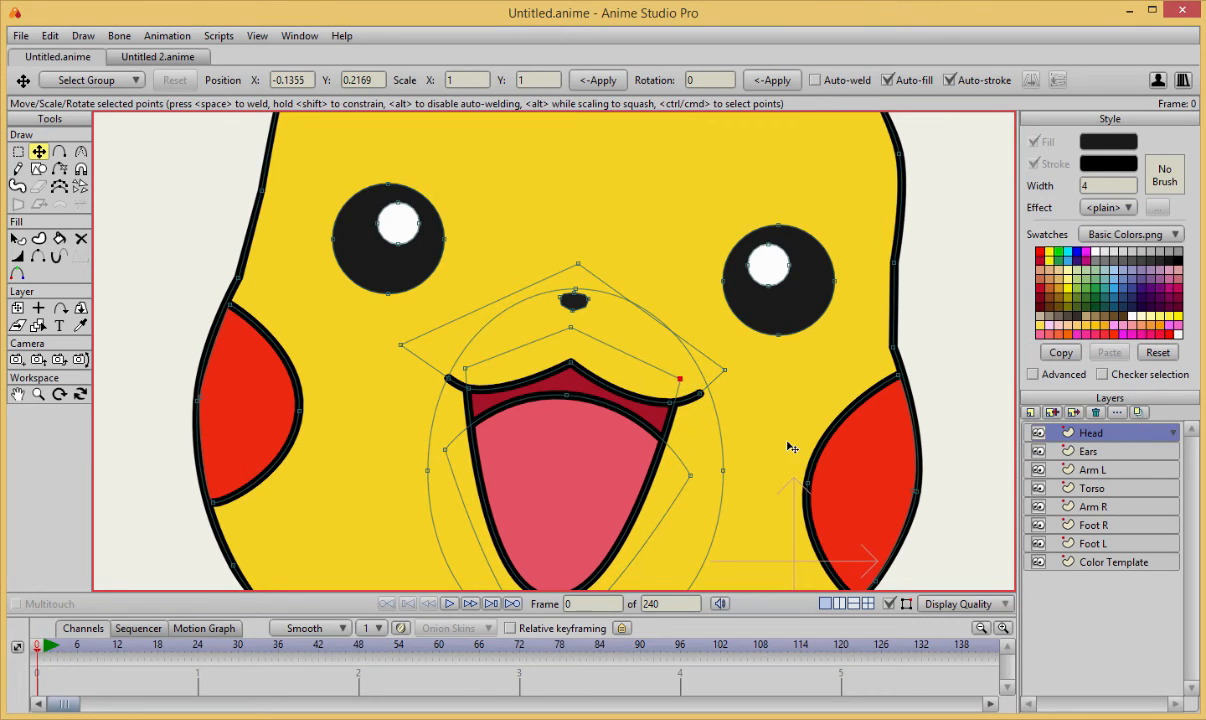
Lower the tongue's top curve and pull its two side points inward and down to fit the narrower mouth.
key("ctrl+a")
left_click_drag(567, 399, 565, 406)
key("ctrl+z")
left_click_drag(446, 449, 459, 462)
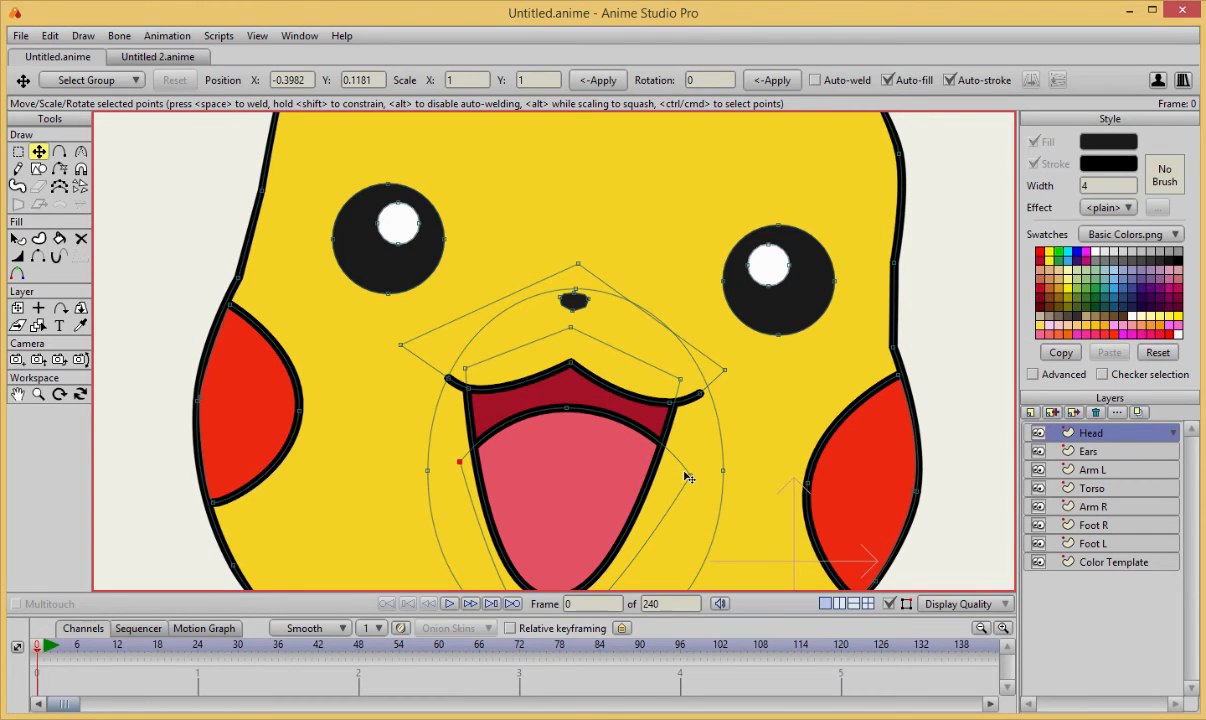
left_click_drag(688, 476, 678, 495)
left_click(774, 387)
scroll(804, 384, "down", 5)
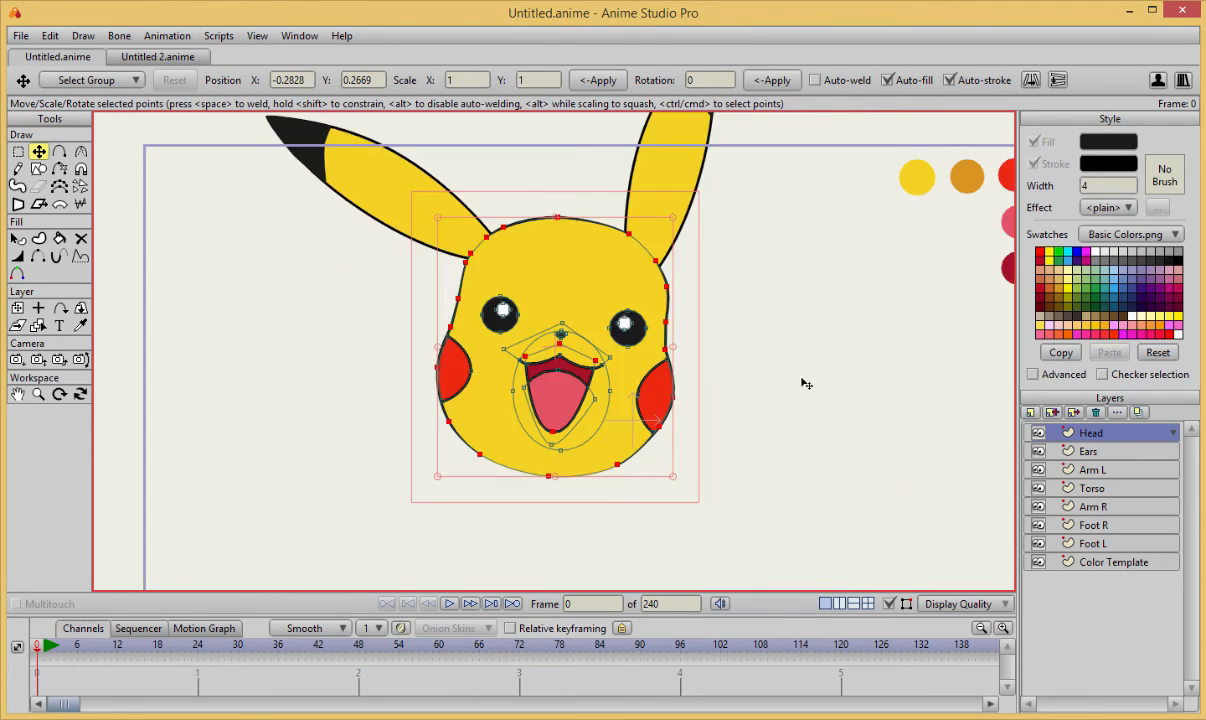
Examine the whole face with the curve display turned off and back on.
scroll(806, 384, "up", 4)
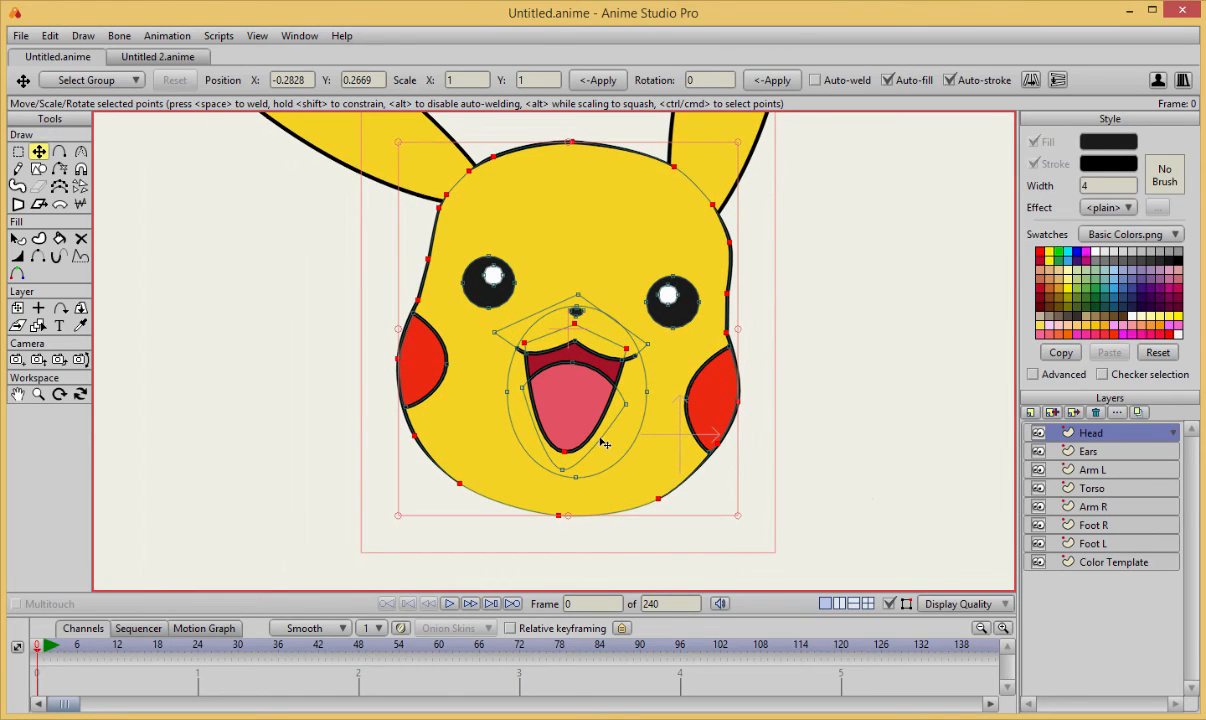
scroll(646, 352, "down", 4)
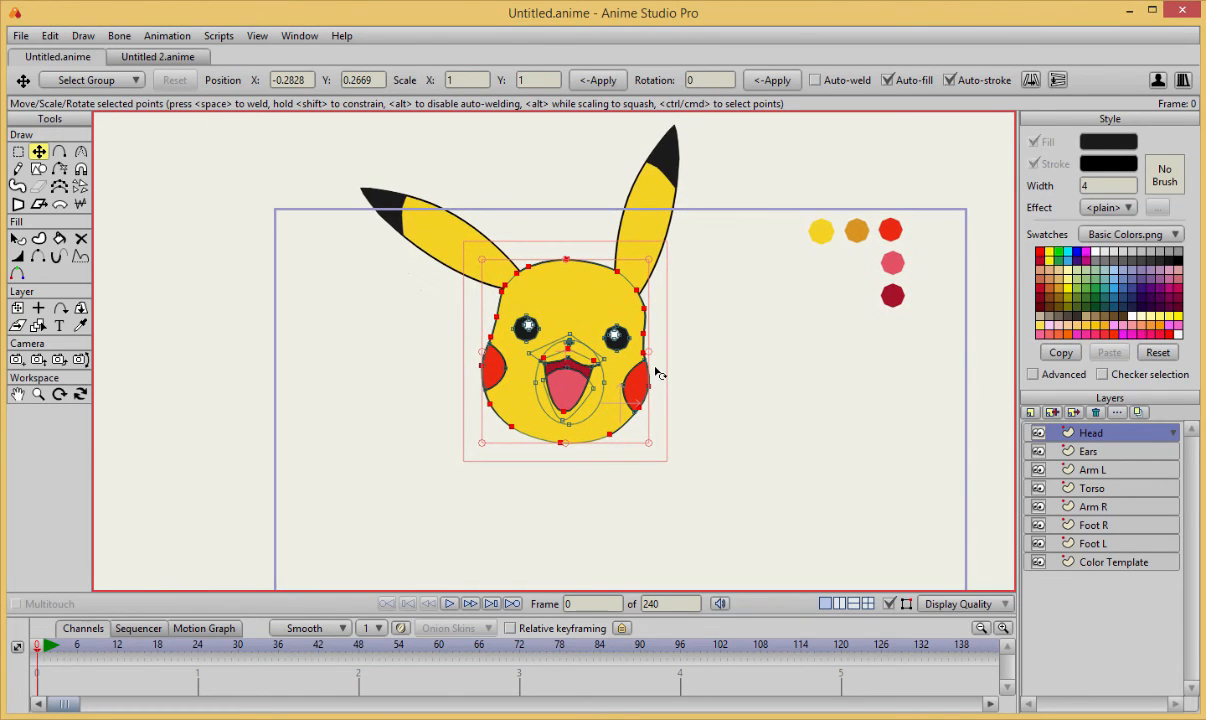
left_click(891, 605)
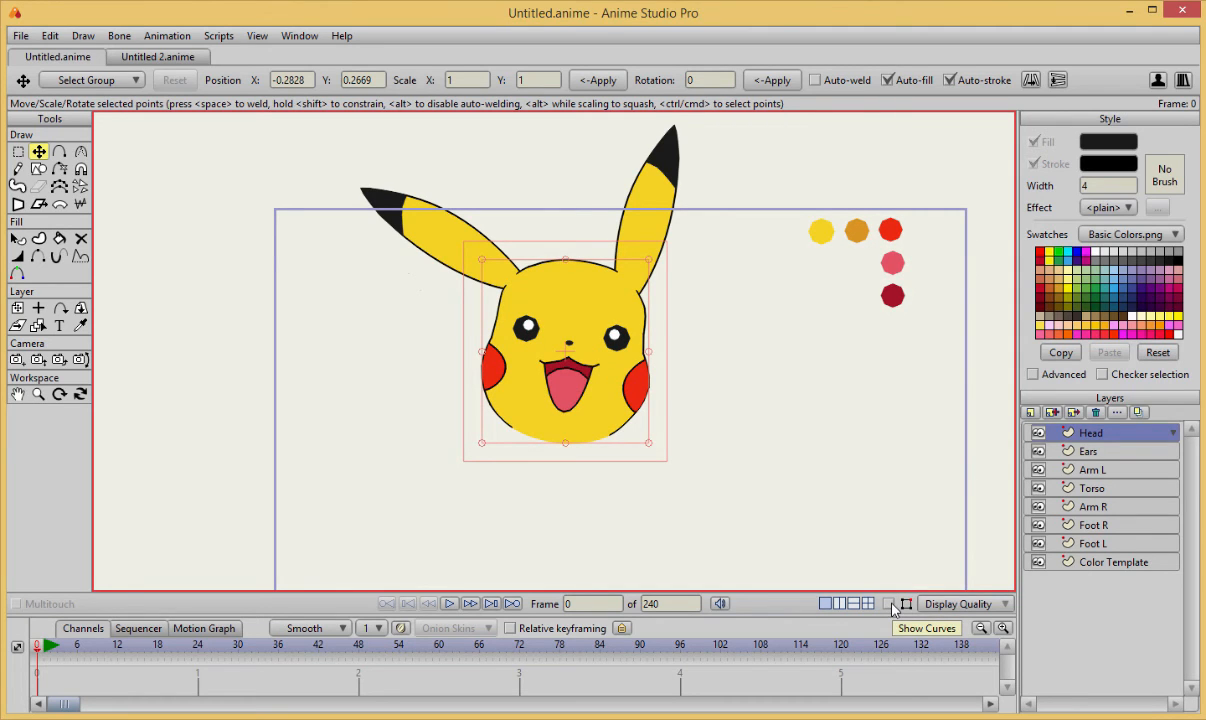
left_click(891, 606)
scroll(727, 382, "up", 4)
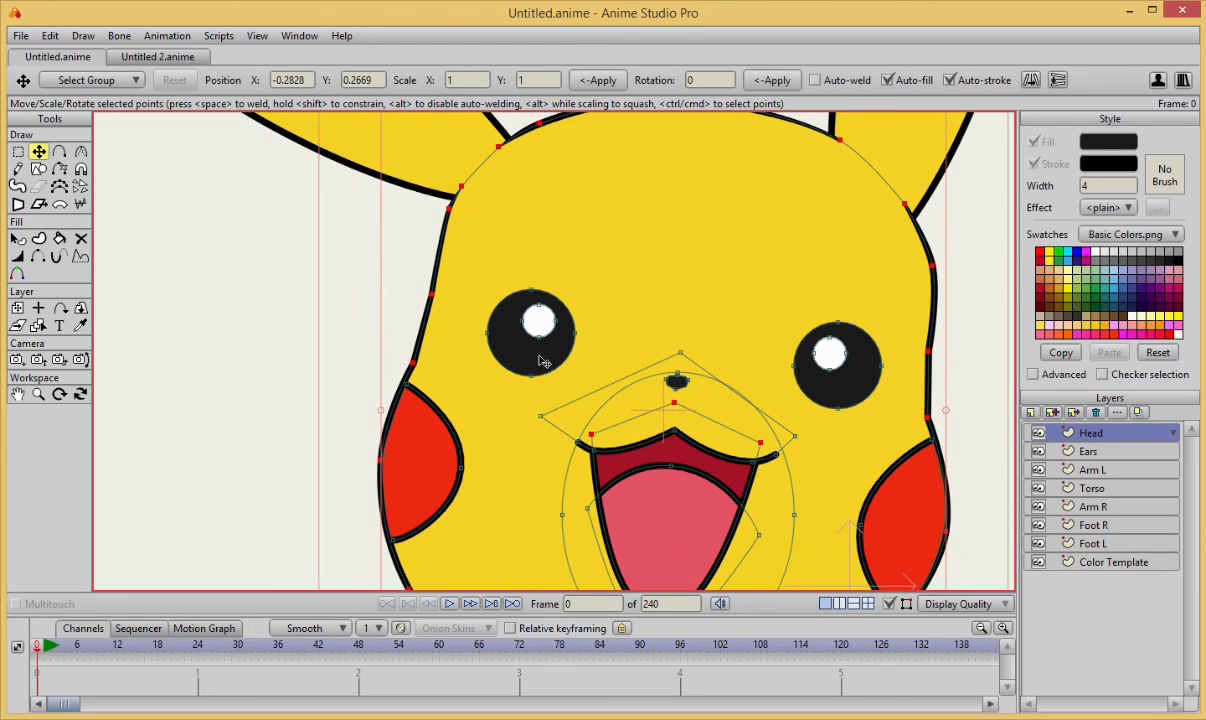
Enlarge the black circle of the left eye slightly.
left_click(541, 361)
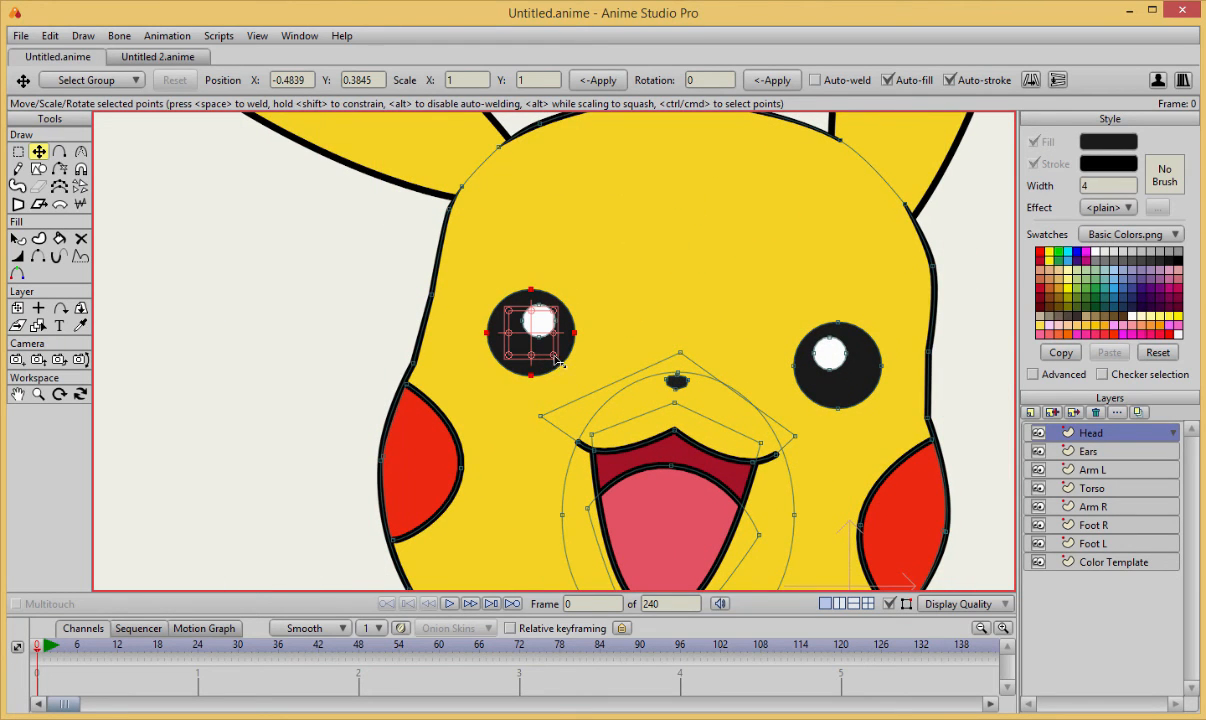
mouse_move(543, 262)
left_mouse_down()
mouse_move(504, 267)
mouse_move(496, 328)
left_mouse_up()
left_click(644, 255)
Examine how the two eyes compare in size and placement, both up close and on the whole head.
scroll(646, 256, "up", 3)
scroll(655, 257, "down", 7)
left_click(961, 404)
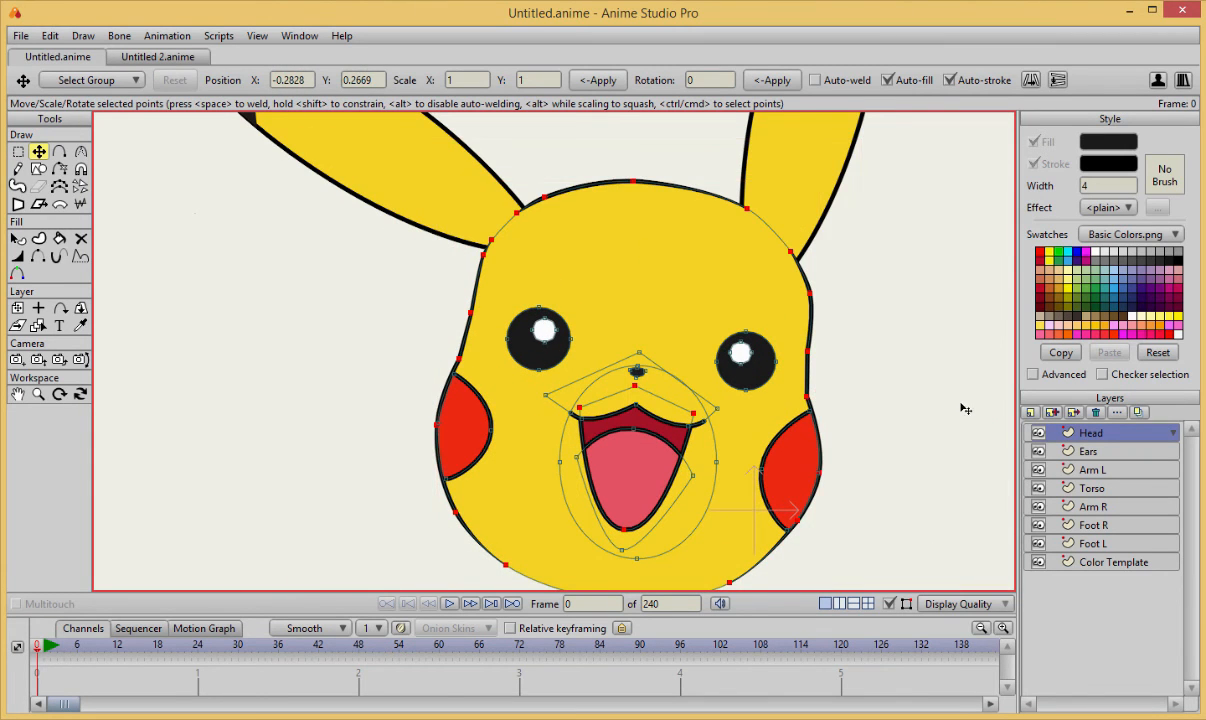
scroll(880, 375, "up", 3)
scroll(872, 373, "down", 3)
scroll(840, 370, "up", 3)
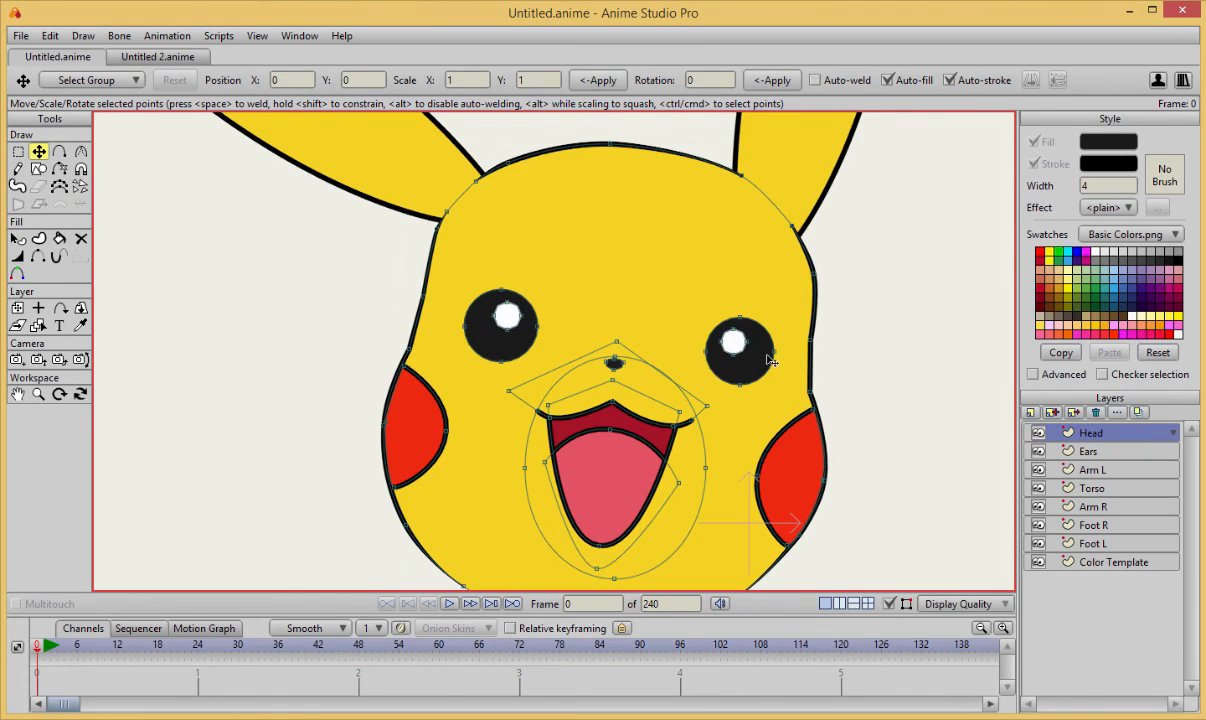
scroll(690, 351, "down", 2)
scroll(700, 347, "up", 4)
scroll(558, 331, "up", 1)
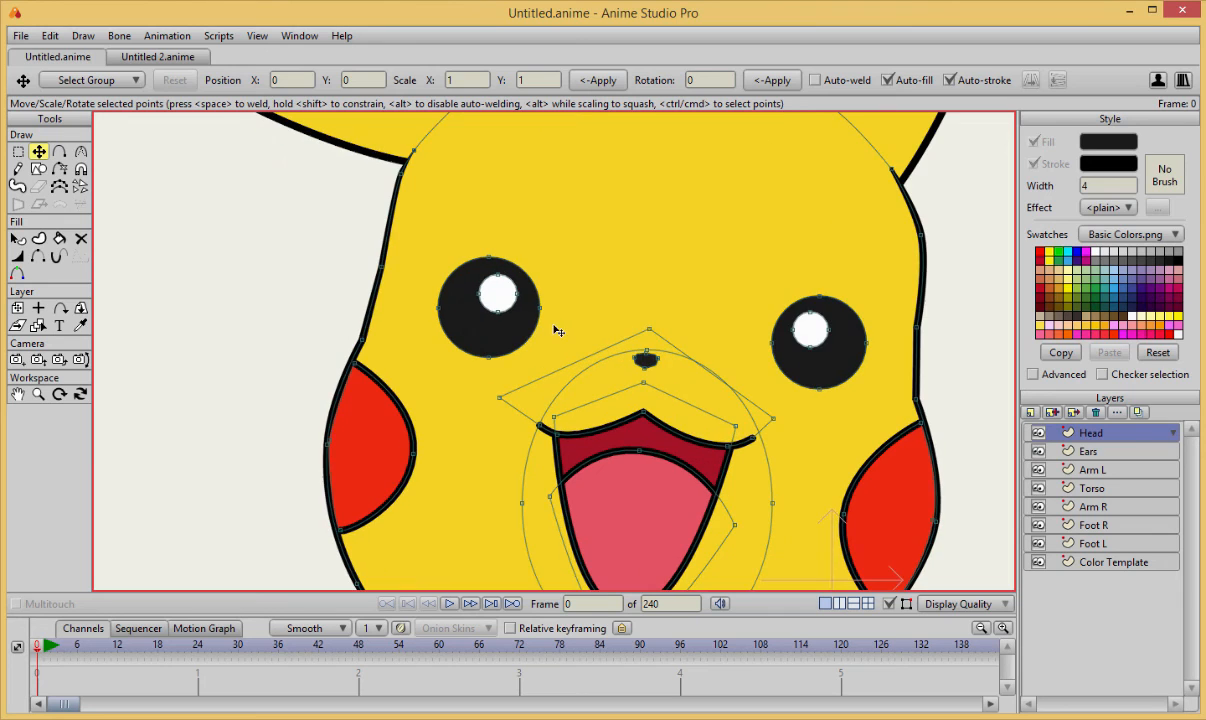
Try duplicating the left eye with its white highlight and placing the copy between the two eyes.
key("g")
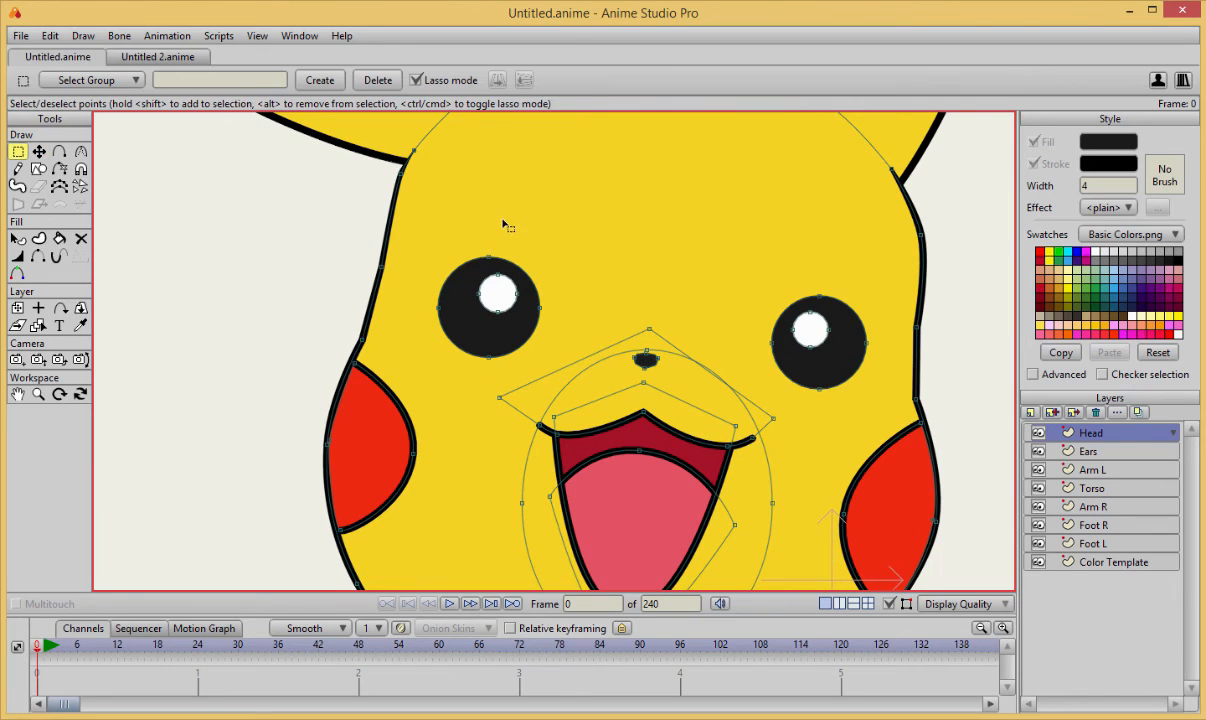
mouse_move(487, 211)
left_mouse_down()
mouse_move(432, 248)
mouse_move(416, 341)
mouse_move(501, 366)
mouse_move(545, 263)
mouse_move(488, 213)
left_mouse_up()
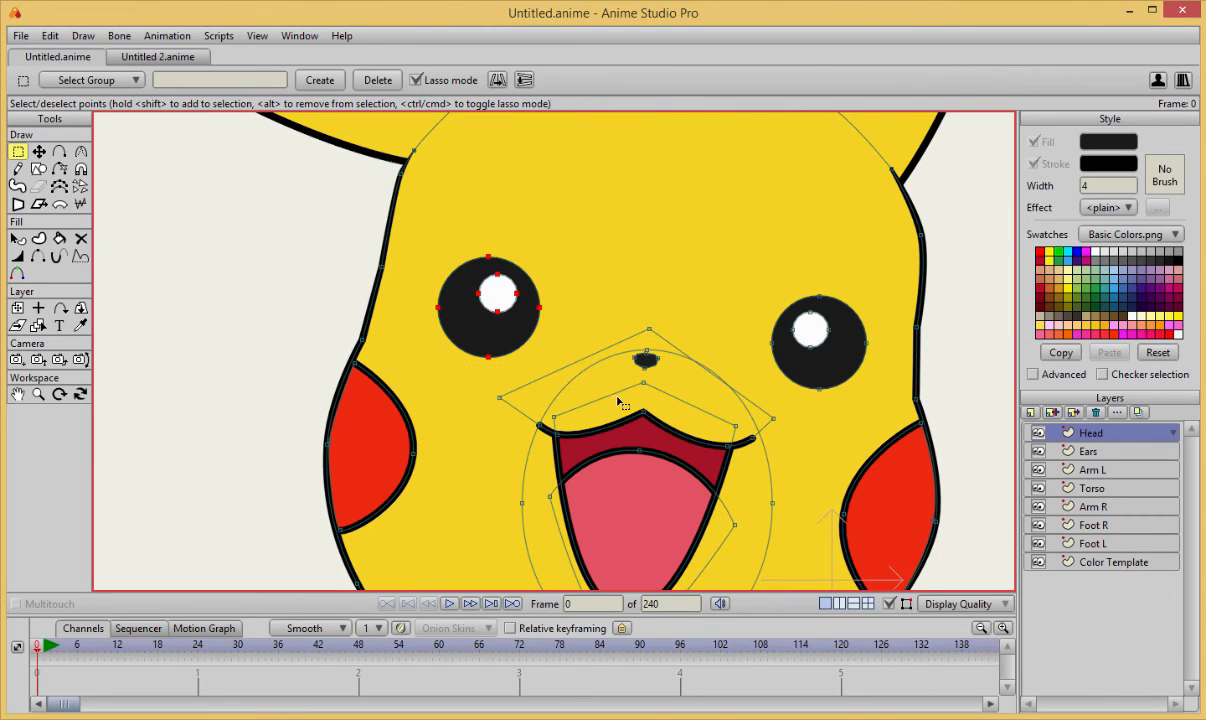
key("ctrl+c")
key("ctrl+v")
key("t")
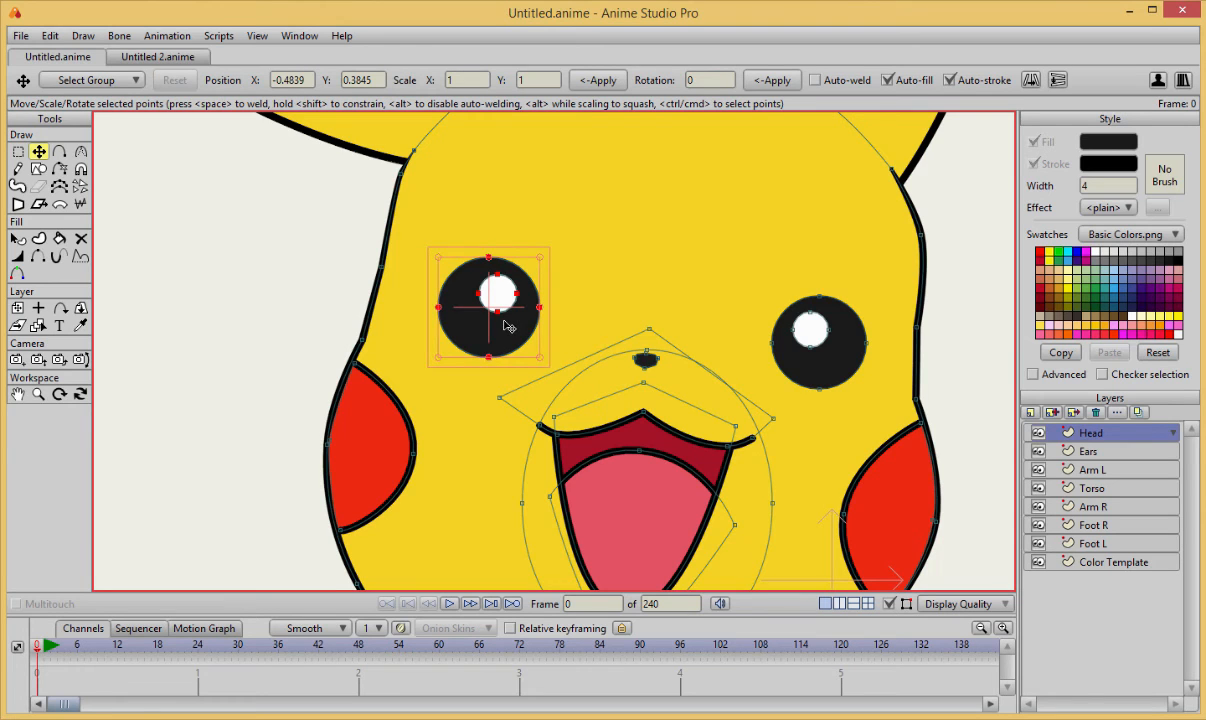
left_click_drag(504, 320, 641, 323)
key("h")
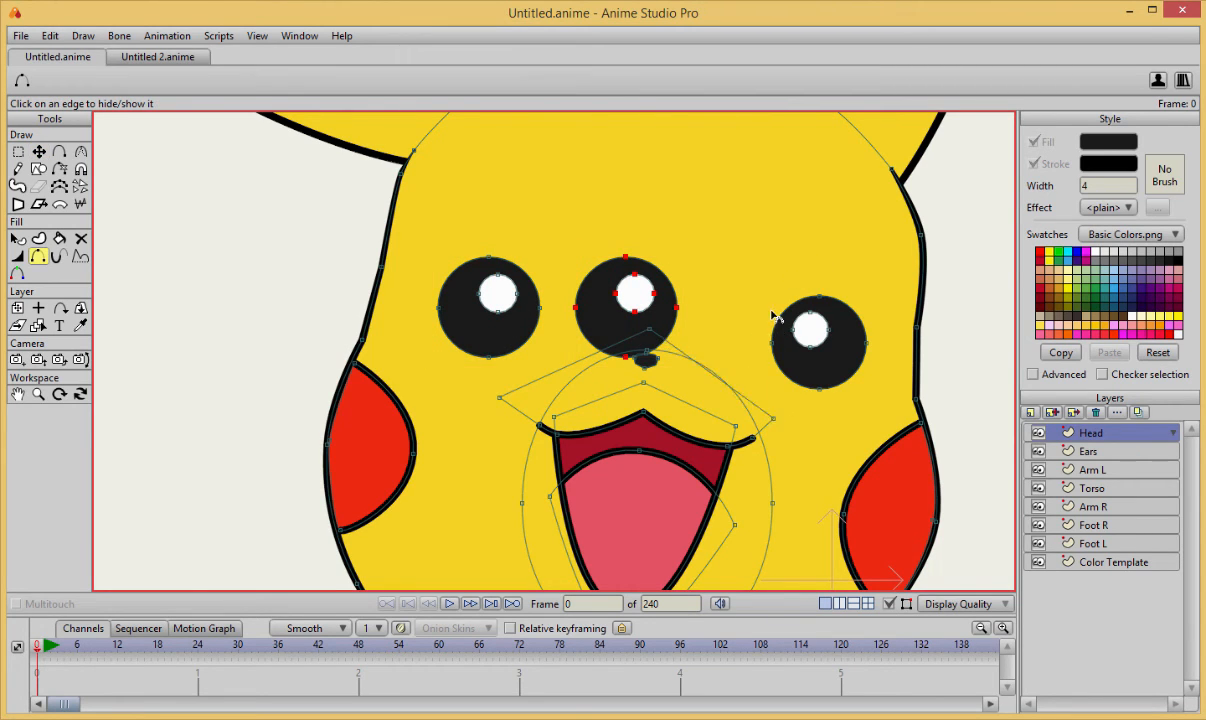
Try deleting the old right eye together with its highlight.
key("e")
mouse_move(765, 270)
left_mouse_down()
mouse_move(764, 310)
mouse_move(777, 405)
mouse_move(886, 399)
mouse_move(879, 286)
mouse_move(775, 274)
left_mouse_up()
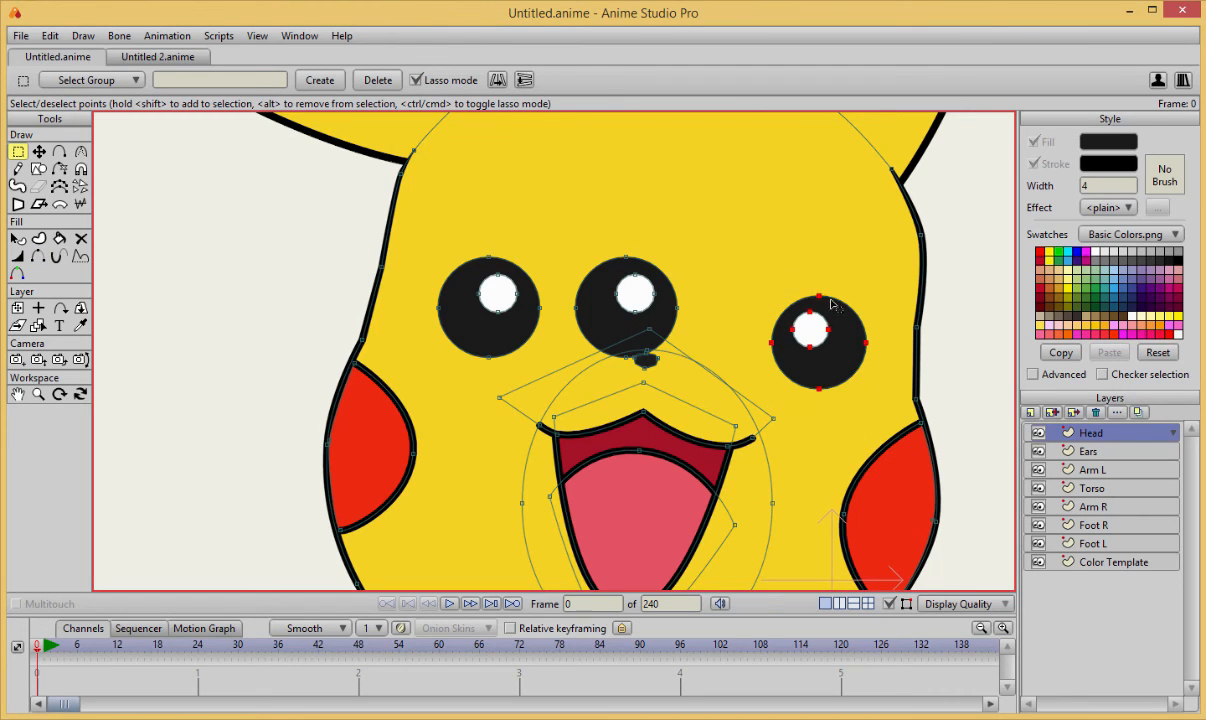
key("Delete")
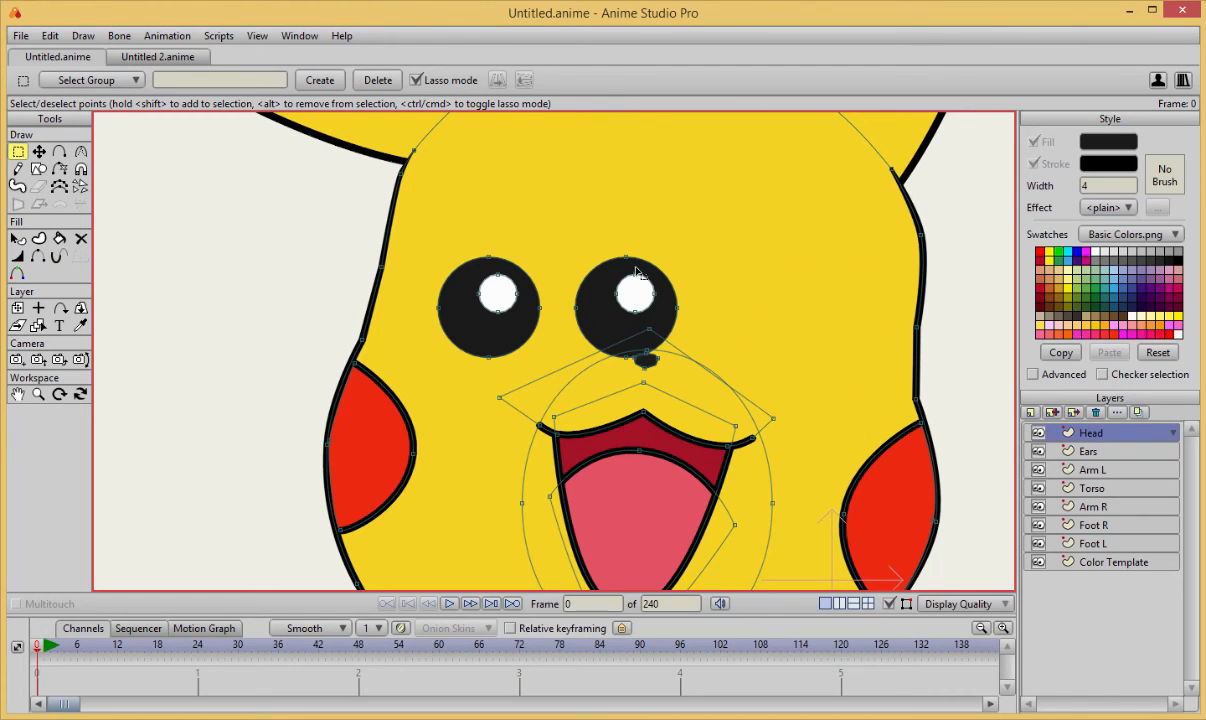
Try to select the duplicated eye and move it toward the right side of the face.
mouse_move(622, 232)
left_mouse_down()
mouse_move(567, 283)
mouse_move(561, 348)
mouse_move(590, 377)
mouse_move(617, 348)
mouse_move(647, 353)
mouse_move(622, 349)
mouse_move(623, 370)
mouse_move(637, 346)
mouse_move(689, 339)
mouse_move(699, 259)
mouse_move(580, 235)
left_mouse_up()
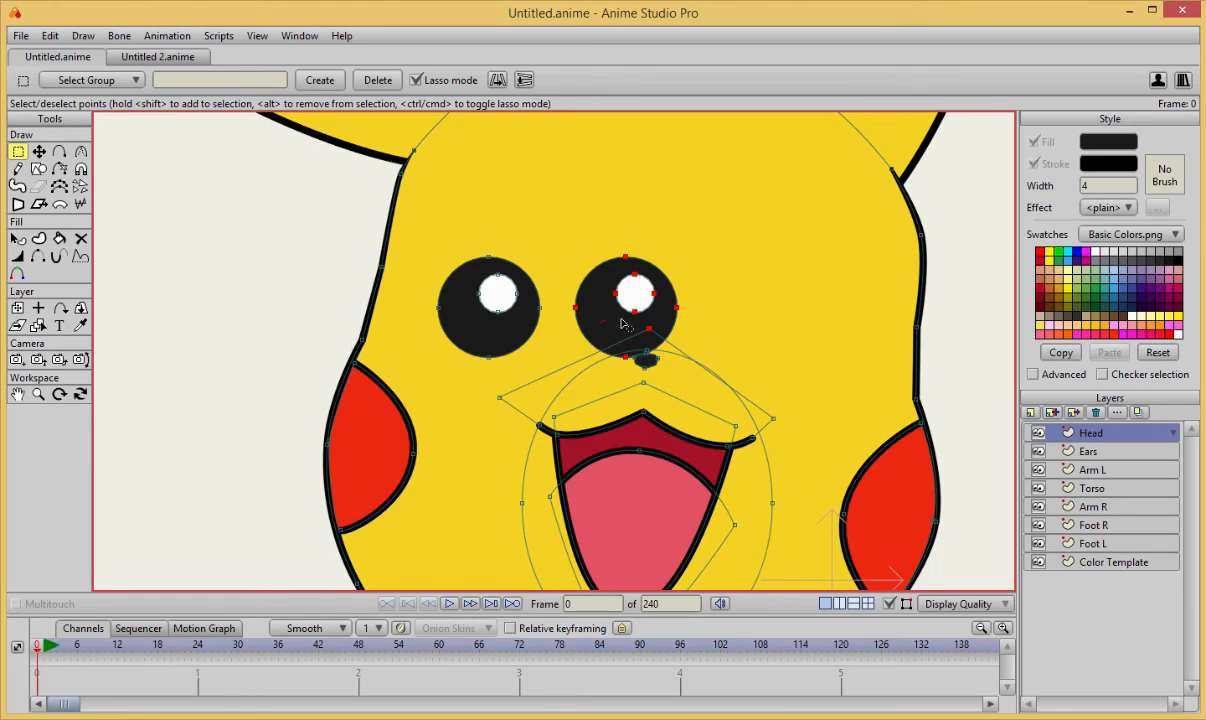
key("t")
left_click_drag(635, 325, 773, 330)
key("ctrl+z")
key("ctrl+i")
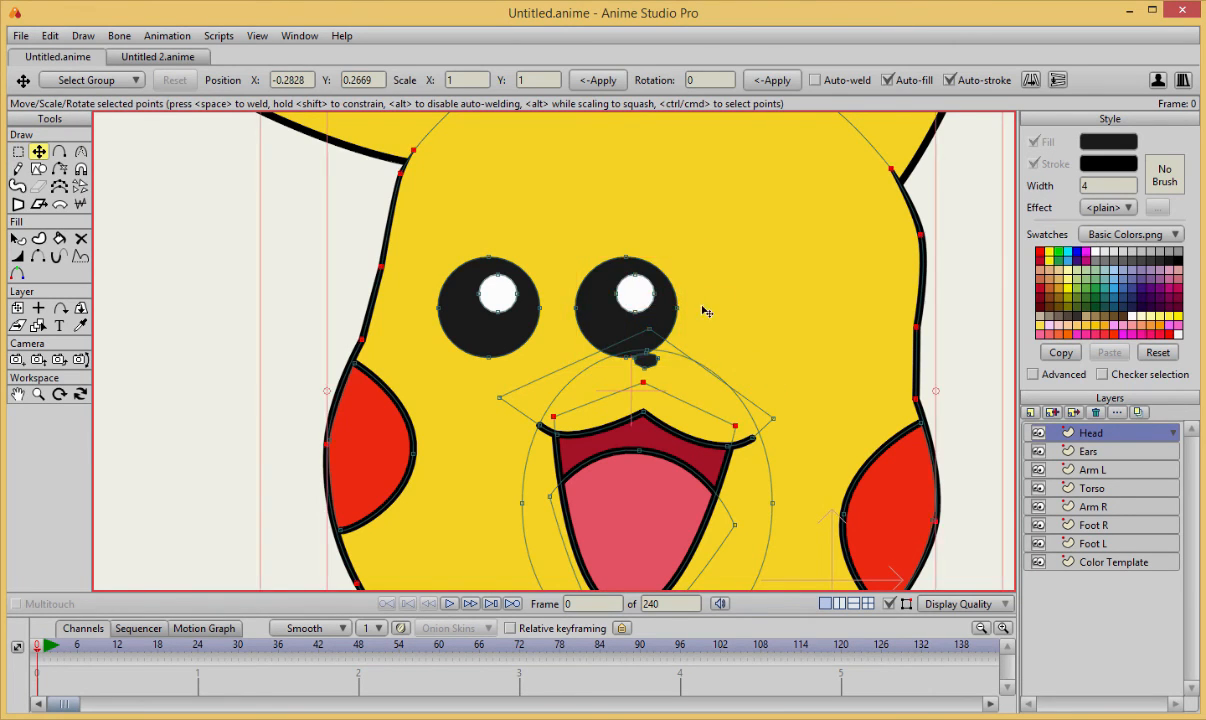
Undo the deletion of the right eye and the duplication of the left eye.
key("ctrl+z")
key("ctrl+z")
key("ctrl+z")
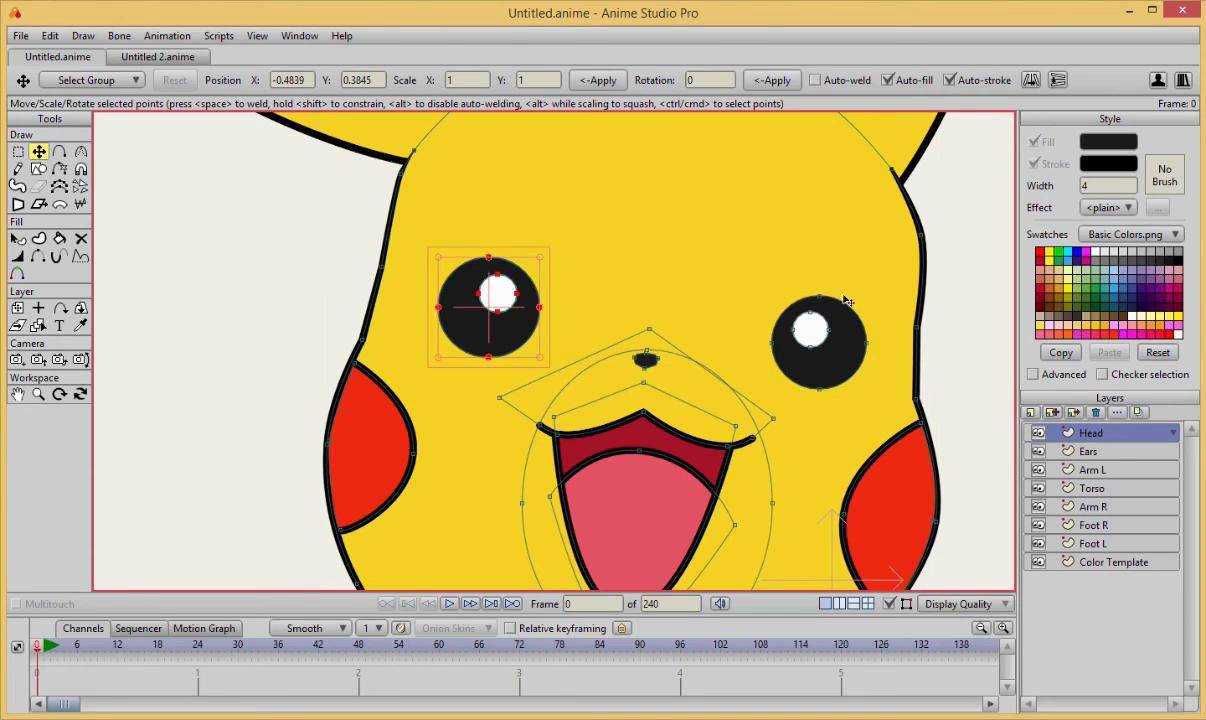
Select the right eye together with its white highlight and delete them.
key("g")
mouse_move(790, 248)
left_mouse_down()
mouse_move(731, 379)
mouse_move(829, 274)
mouse_move(855, 338)
left_mouse_up()
left_click(876, 353)
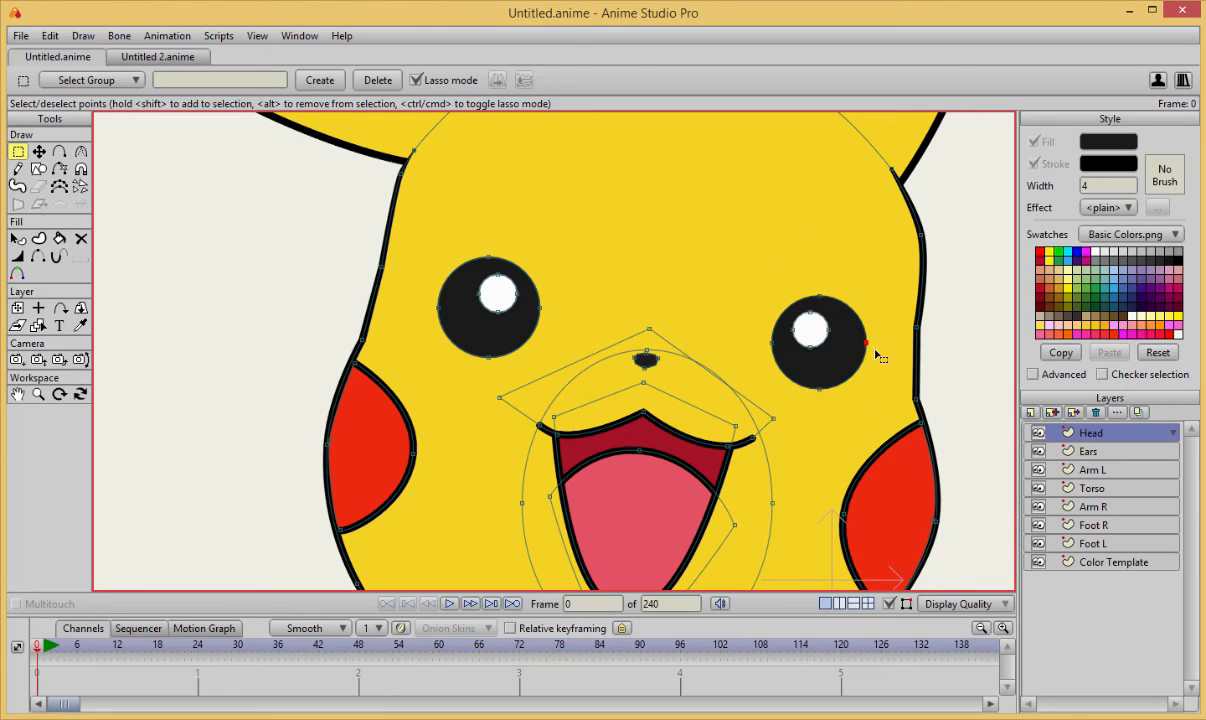
mouse_move(815, 266)
left_mouse_down()
mouse_move(778, 326)
mouse_move(776, 295)
mouse_move(771, 367)
mouse_move(820, 400)
mouse_move(890, 349)
mouse_move(768, 280)
left_mouse_up()
key("Delete")
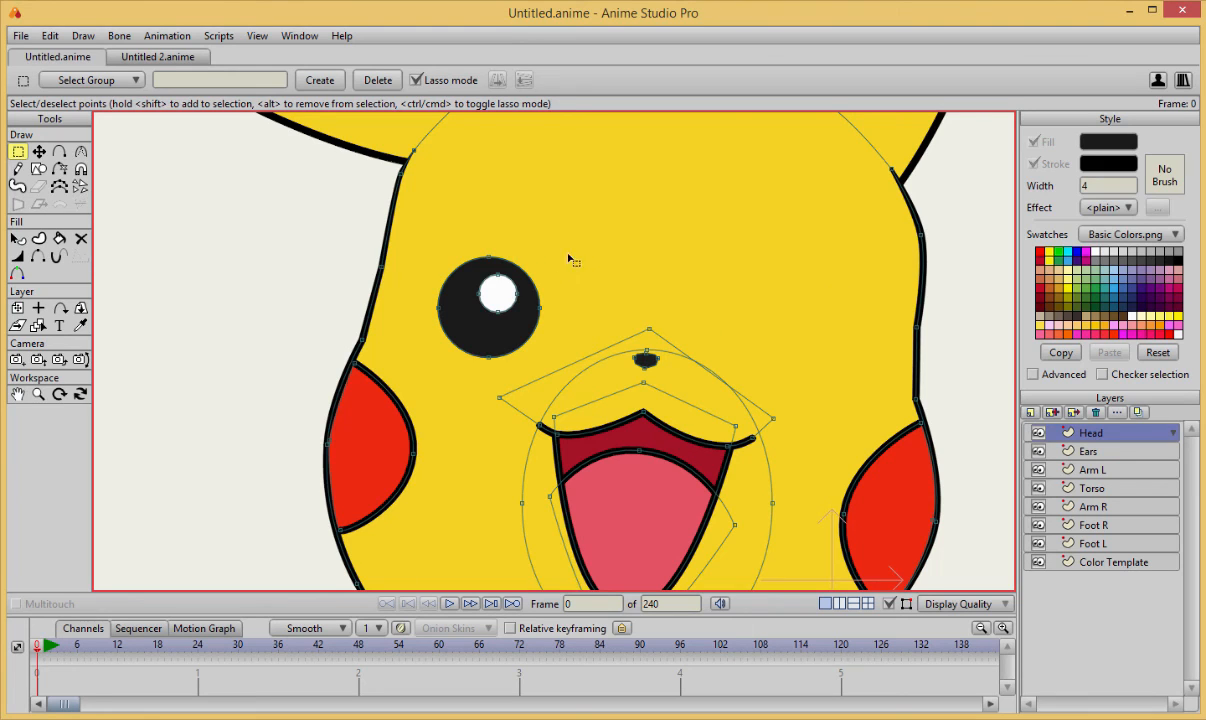
Duplicate the left eye with its highlight and place the copy as the new right eye, slightly lower.
mouse_move(476, 243)
left_mouse_down()
mouse_move(408, 337)
mouse_move(456, 372)
mouse_move(506, 365)
mouse_move(543, 304)
mouse_move(496, 226)
mouse_move(447, 244)
left_mouse_up()
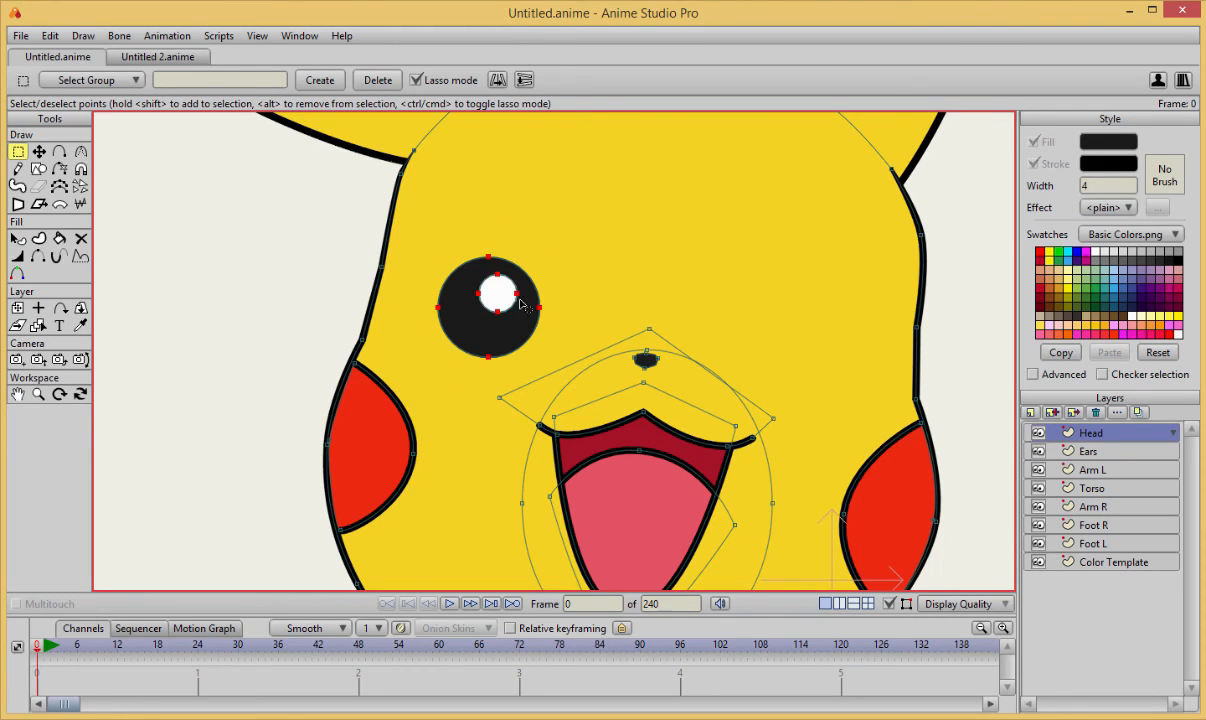
key("ctrl+c")
key("ctrl+v")
left_click_drag(490, 305, 788, 352)
Remove the extra overlapping white highlight circle from the right eye and from the left eye.
left_click(780, 337)
left_click(786, 352)
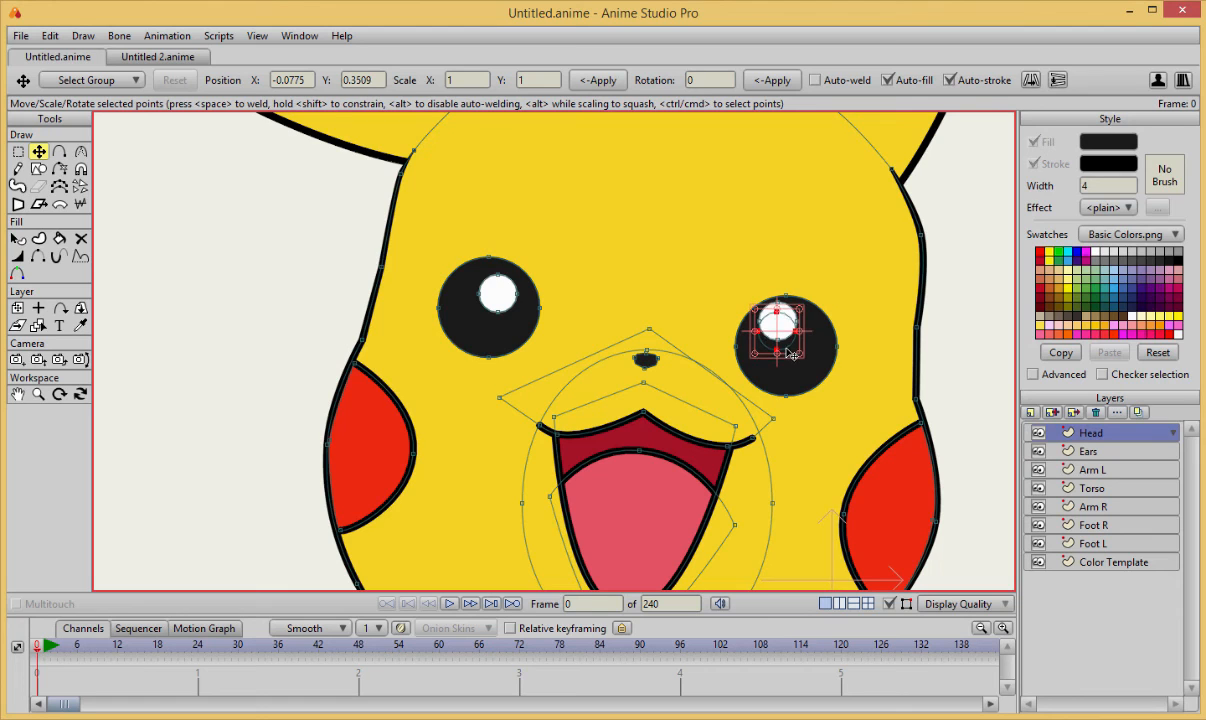
key("Delete")
left_click(495, 297)
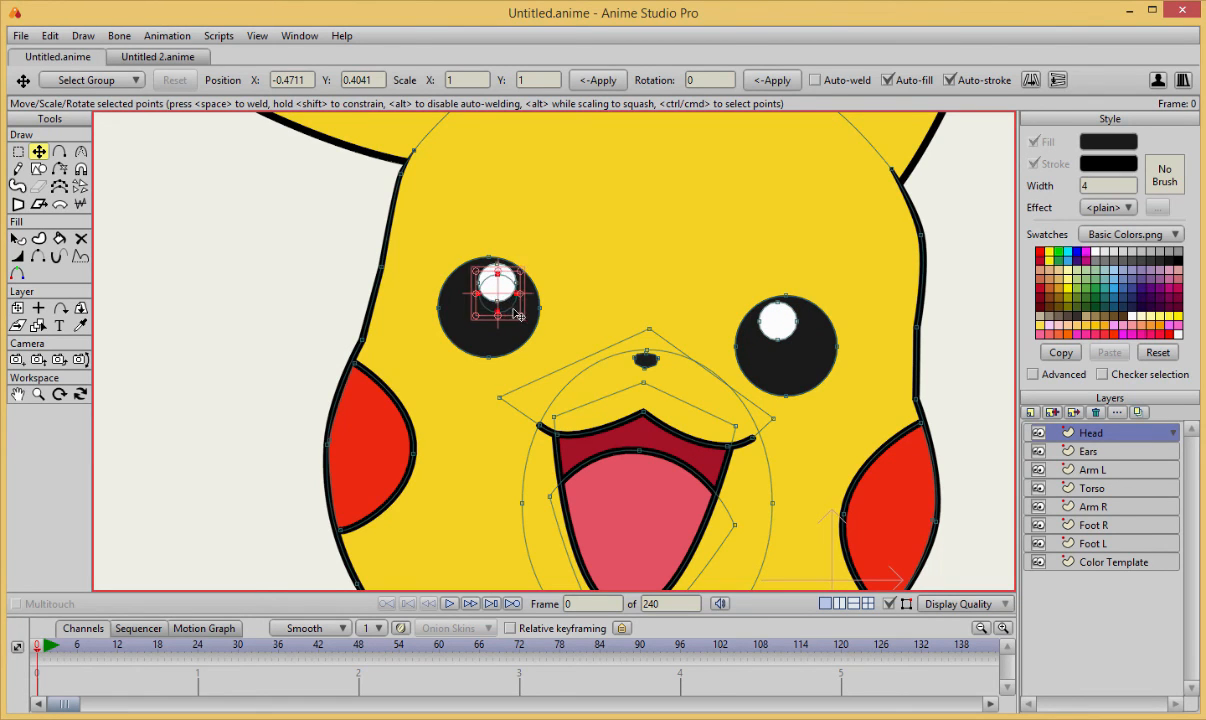
left_click_drag(518, 316, 521, 318)
left_click(520, 318)
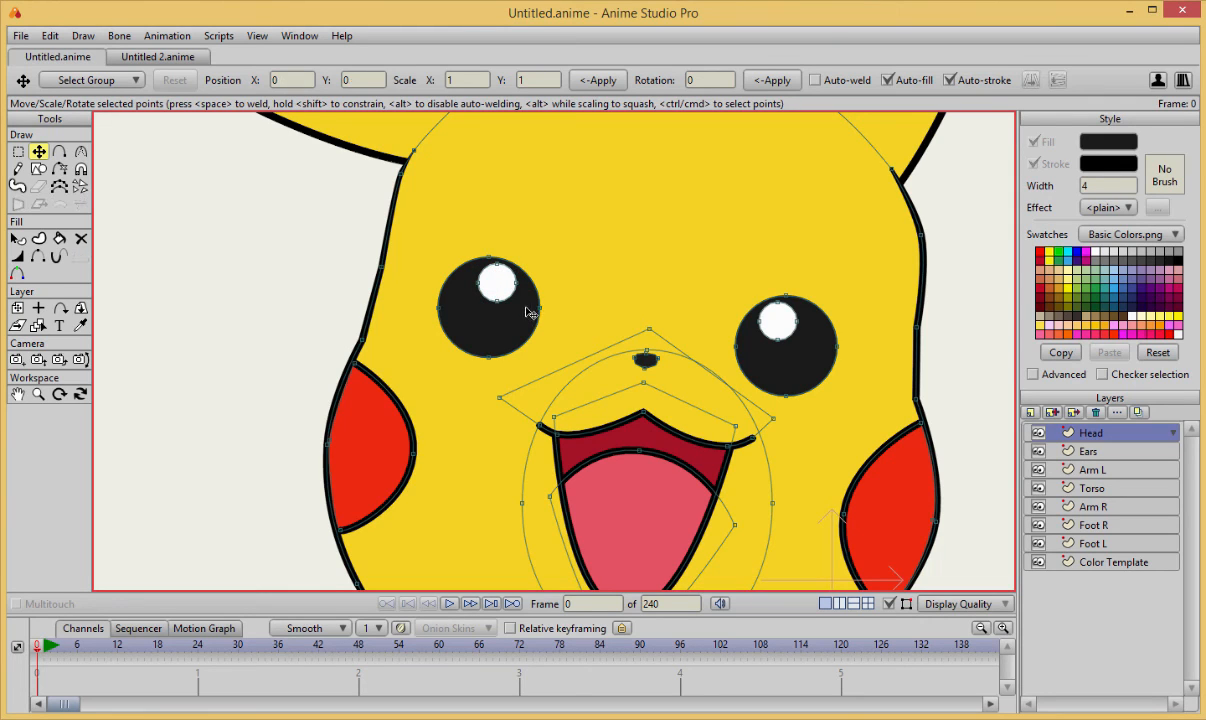
Nudge the white highlight of the left eye slightly down and to the right.
left_click_drag(497, 288, 505, 287)
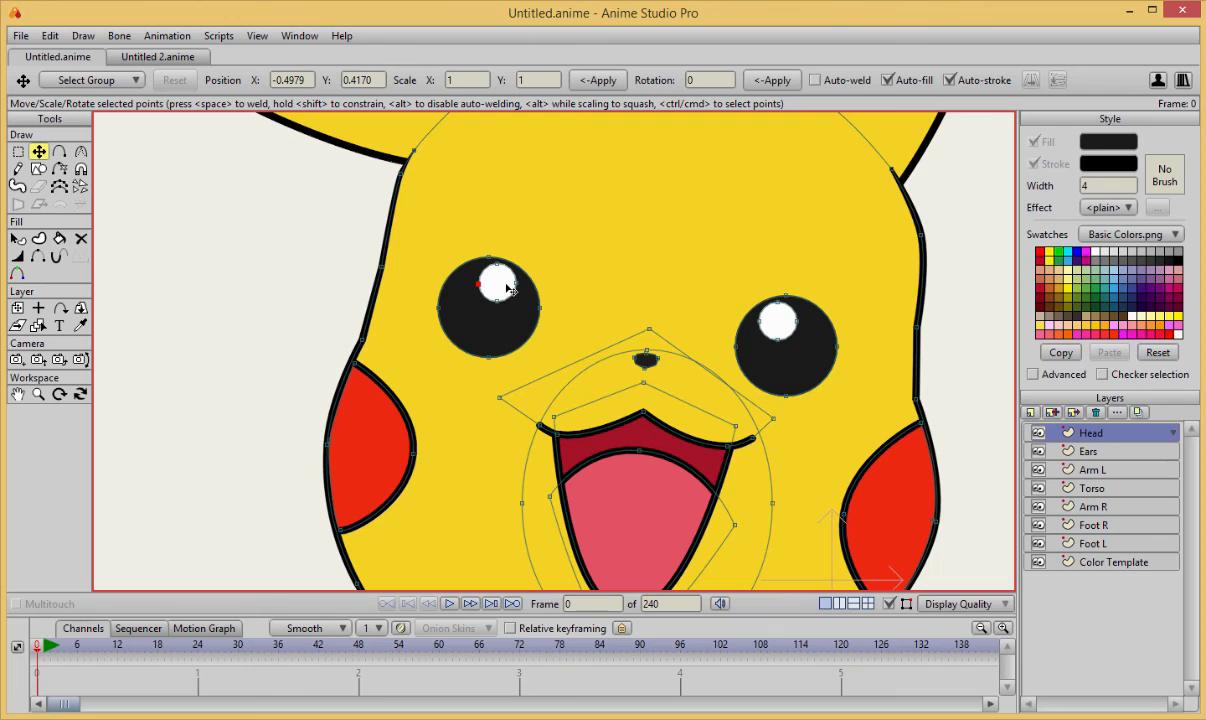
left_click(507, 289)
left_click(505, 286)
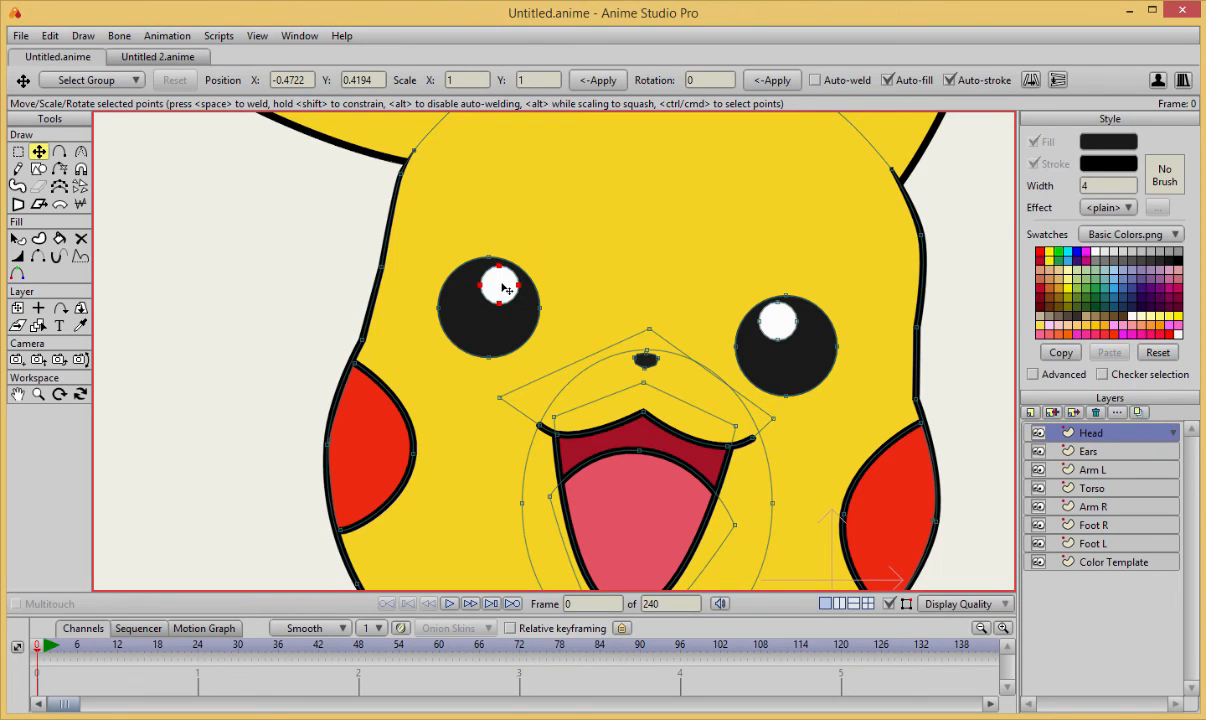
Examine the placement of both eyes on the whole head.
key("ctrl+a")
scroll(505, 288, "down", 5)
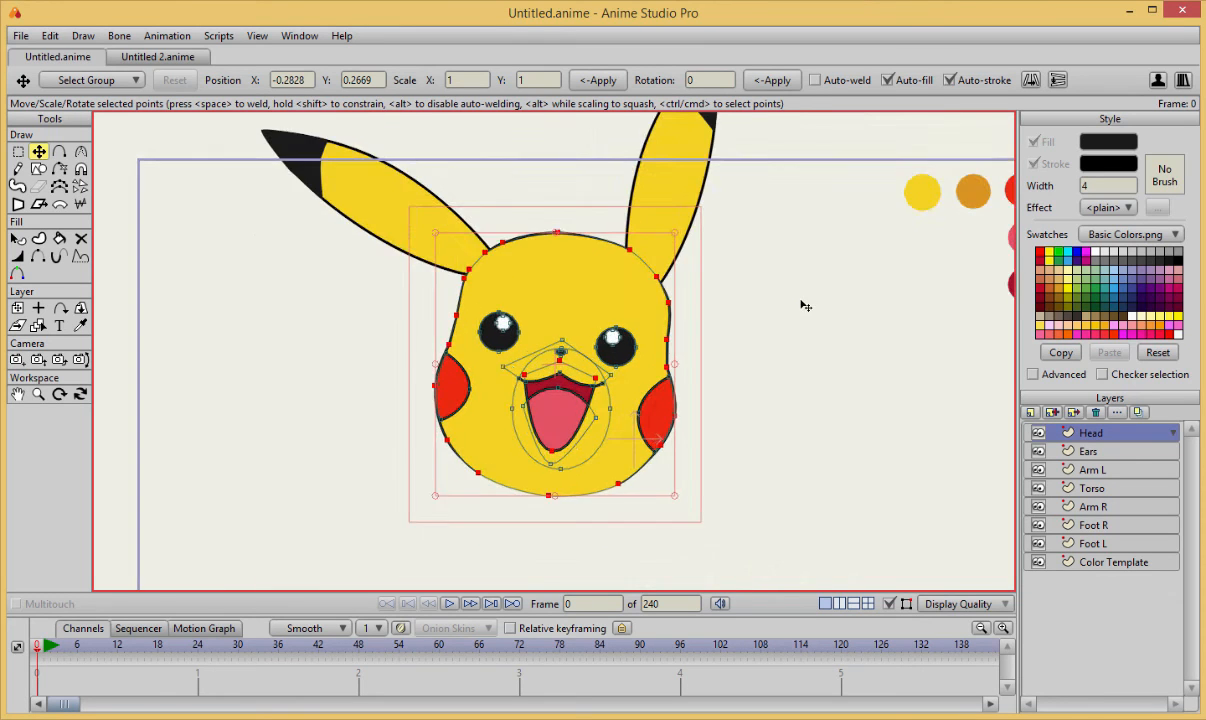
scroll(762, 286, "down", 2)
scroll(762, 286, "up", 2)
left_click(754, 294)
scroll(755, 297, "up", 2)
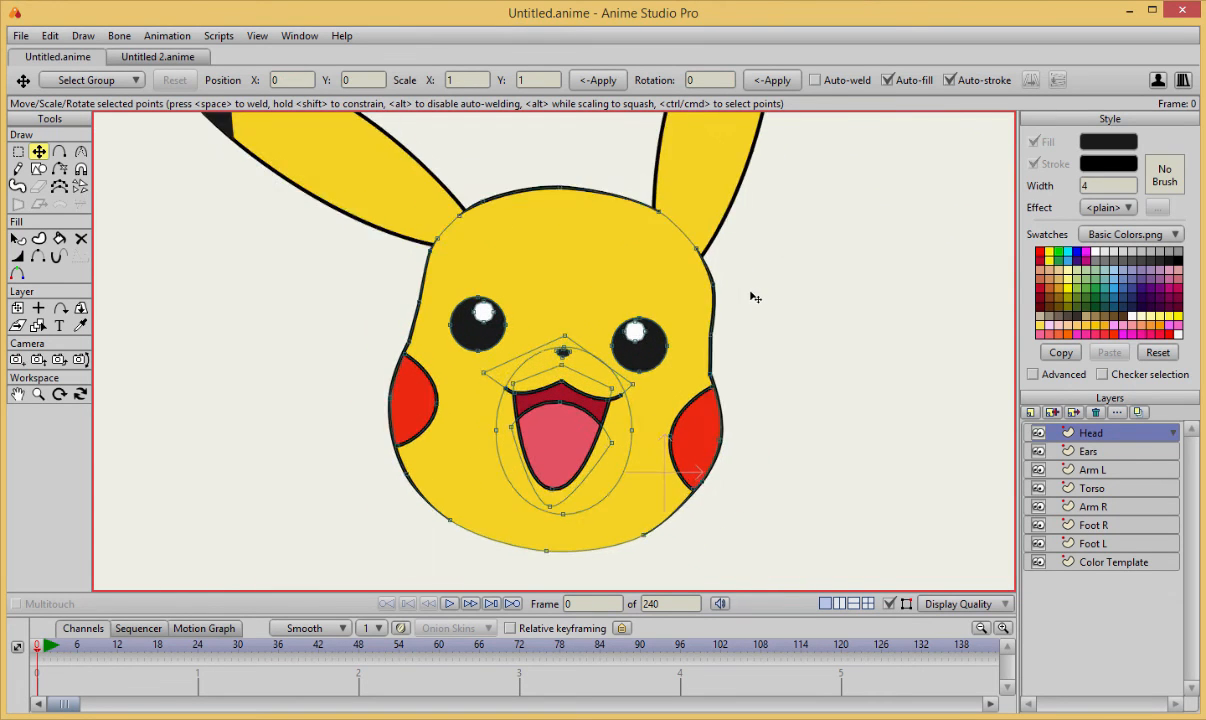
scroll(755, 297, "up", 2)
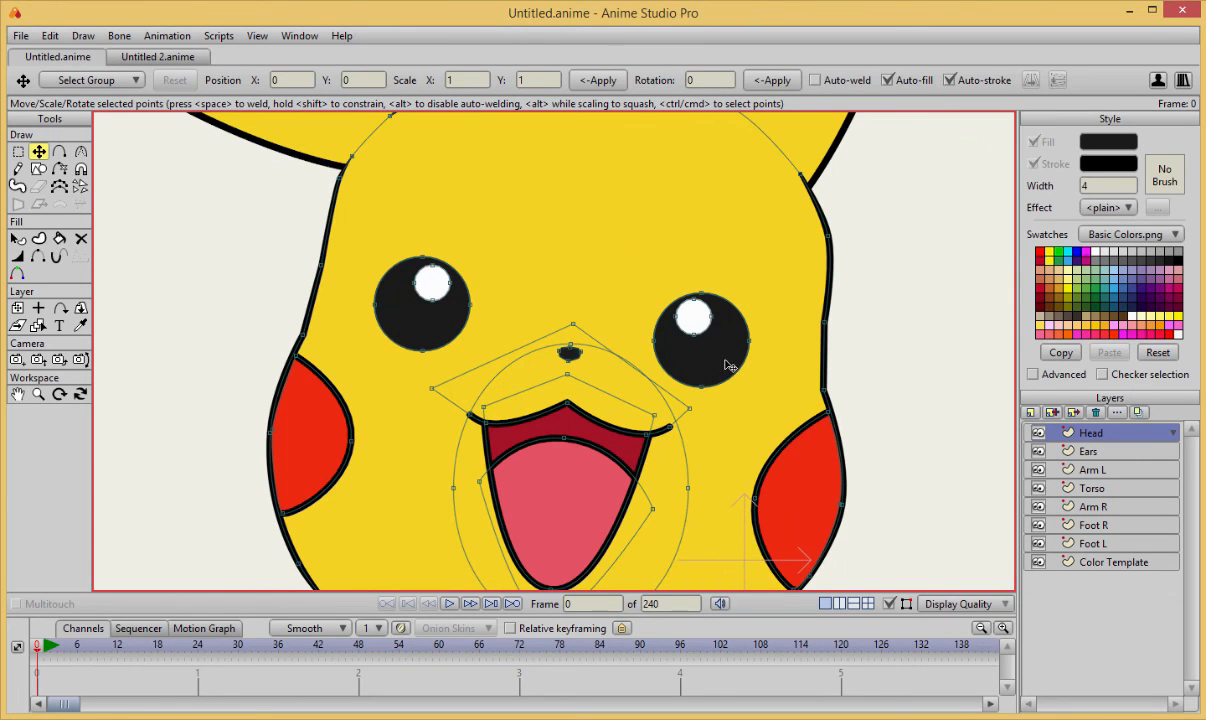
Move the left eye together with its highlight slightly down and to the left.
key("g")
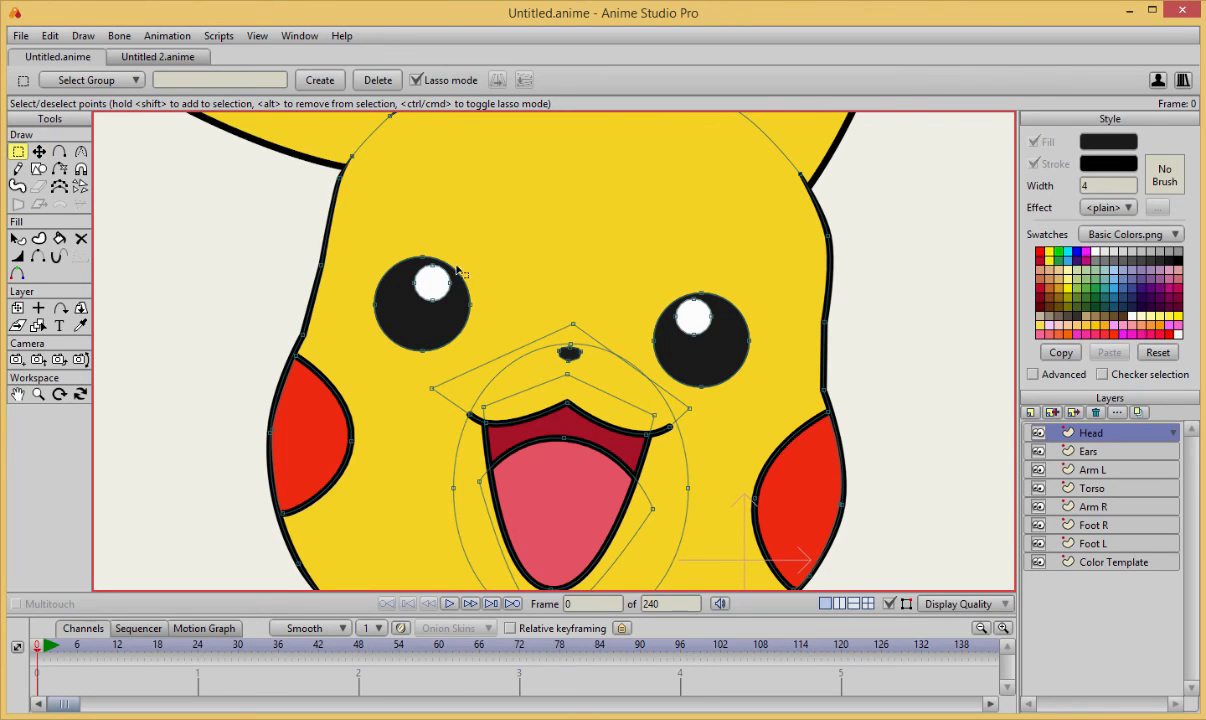
mouse_move(405, 220)
left_mouse_down()
mouse_move(380, 381)
mouse_move(482, 326)
mouse_move(405, 279)
mouse_move(415, 338)
mouse_move(416, 324)
mouse_move(400, 323)
left_mouse_up()
key("t")
Move the right eye together with its highlight slightly down and to the right, away from the nose.
key("g")
mouse_move(682, 256)
left_mouse_down()
mouse_move(648, 257)
mouse_move(650, 393)
mouse_move(703, 239)
mouse_move(688, 252)
left_mouse_up()
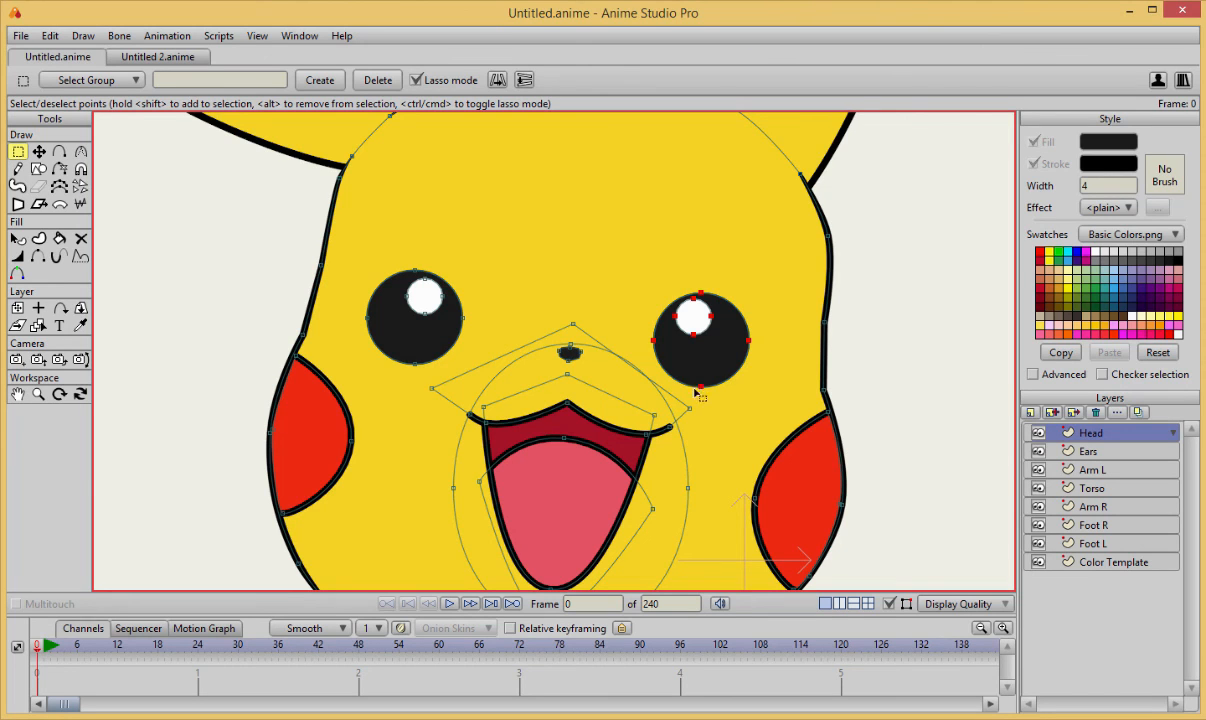
key("t")
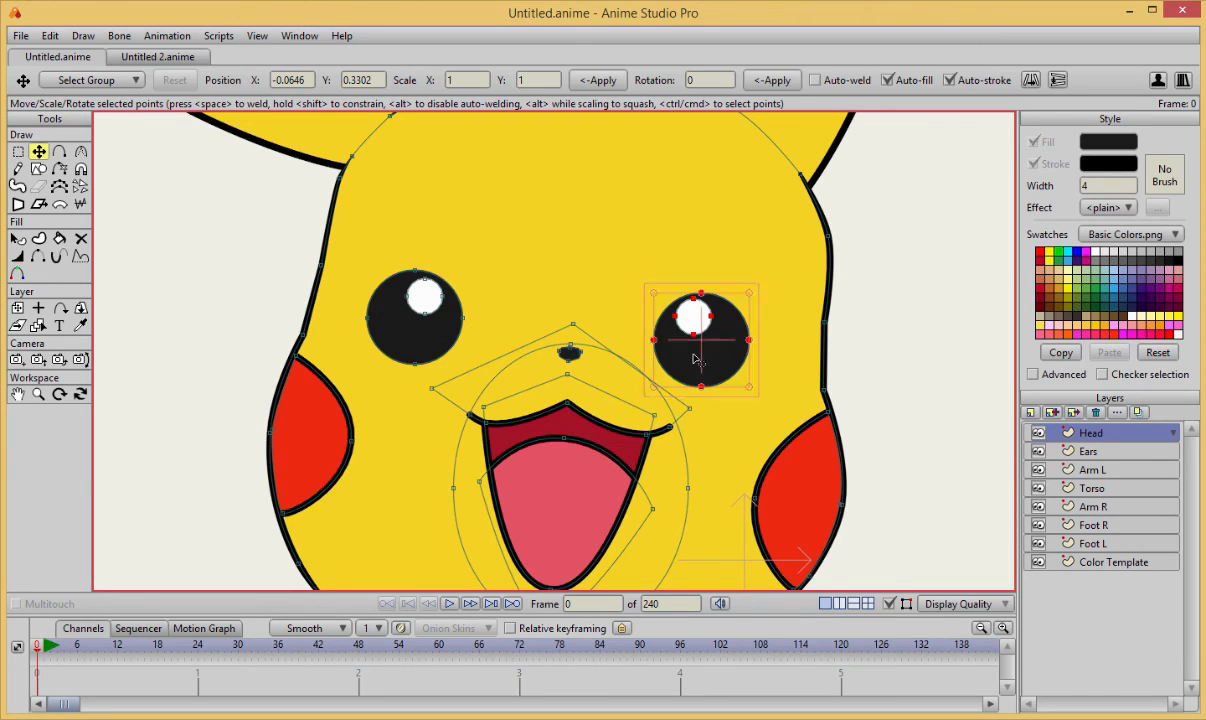
left_click_drag(695, 355, 726, 379)
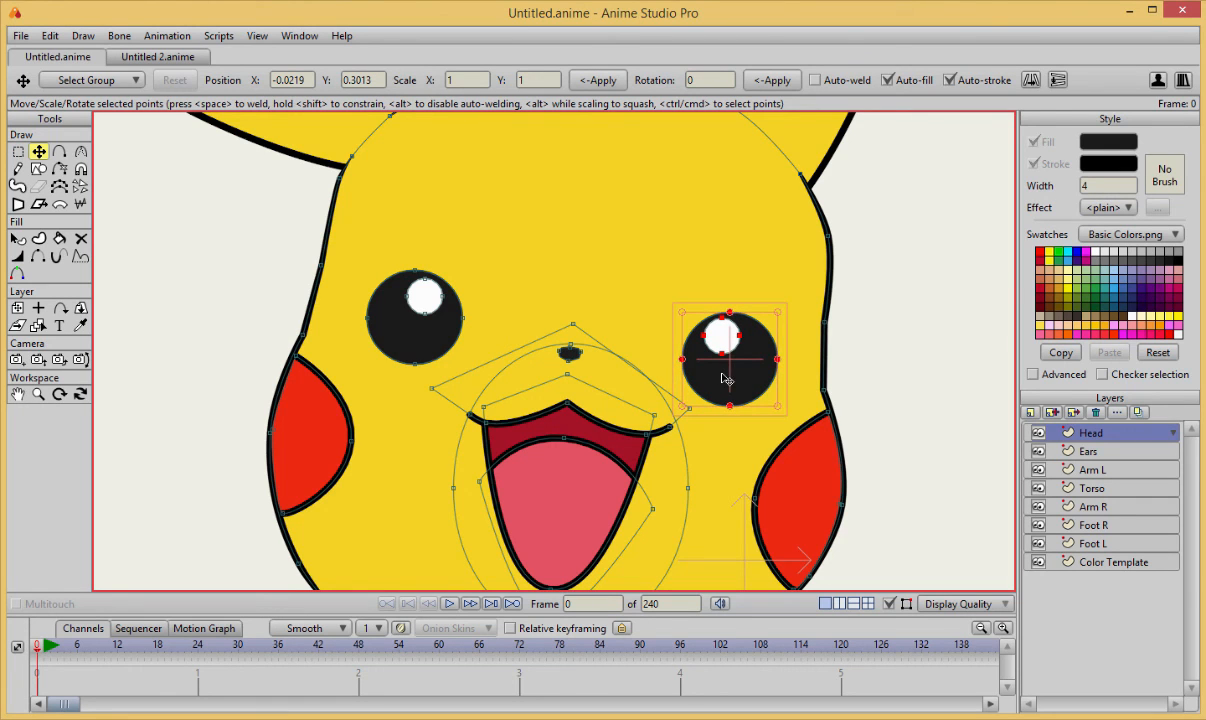
key("Return")
Nudge the right eye and its highlight slightly up and to the left.
scroll(875, 363, "down", 3)
scroll(875, 363, "up", 1)
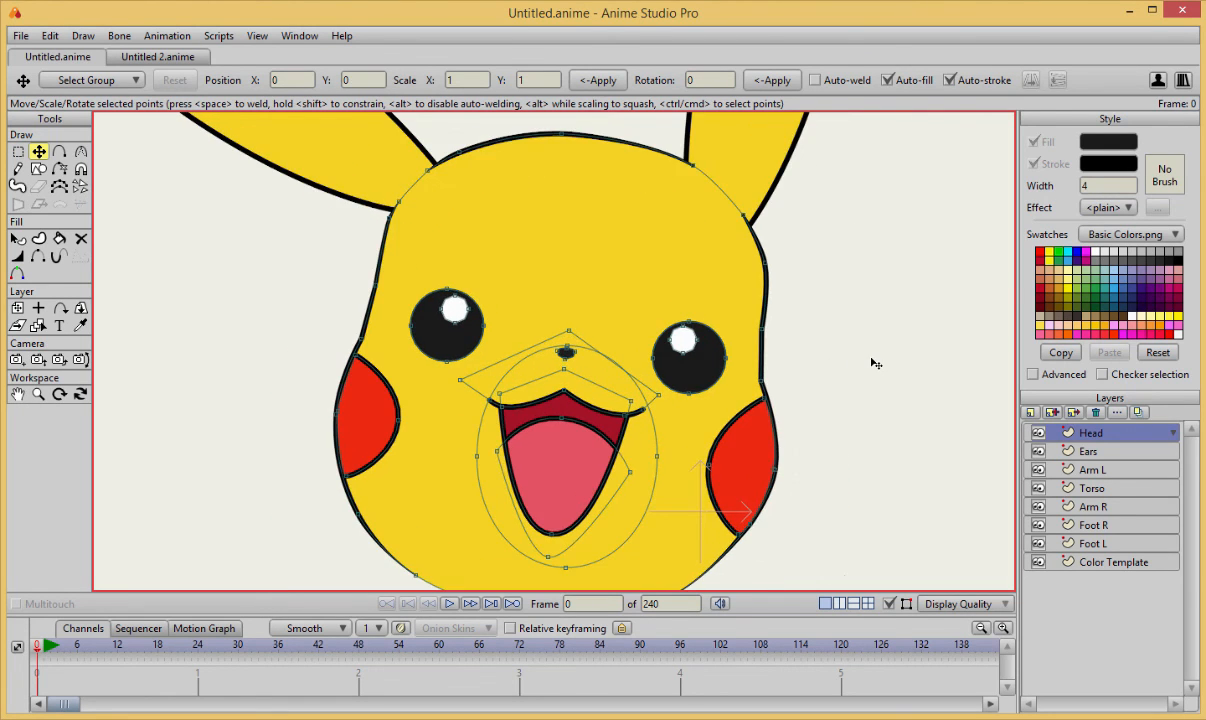
scroll(838, 370, "up", 1)
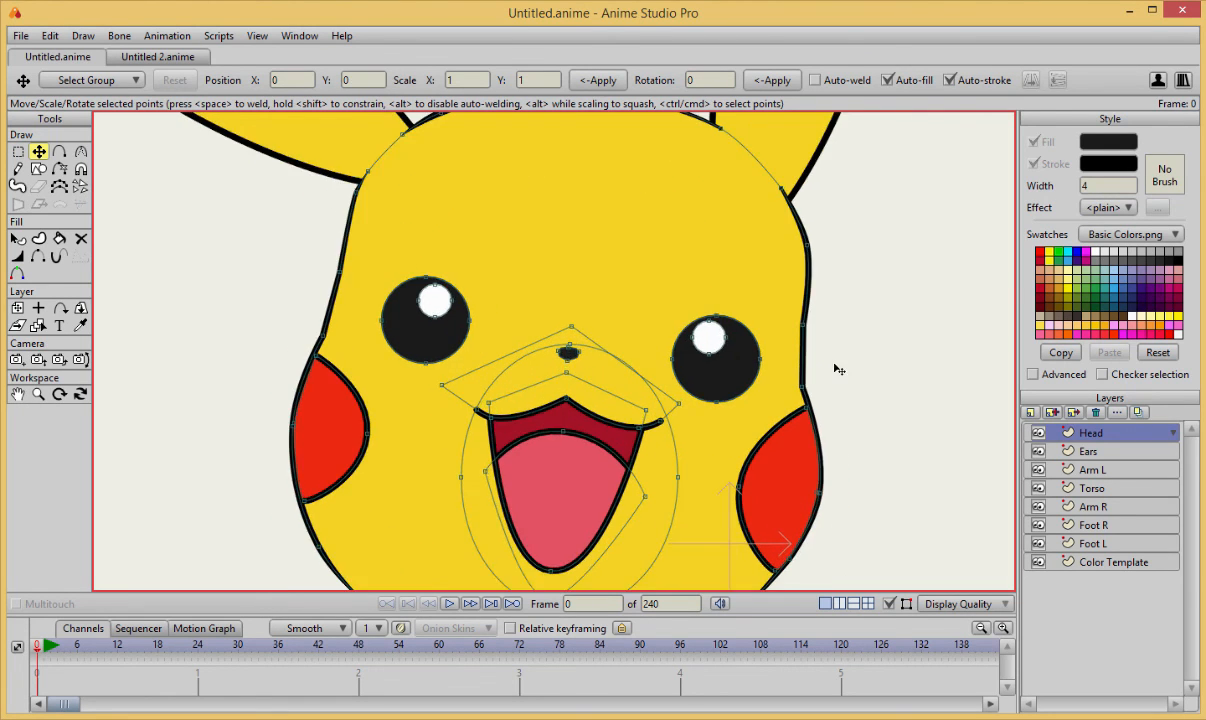
left_click(753, 358)
left_click_drag(726, 369, 728, 366)
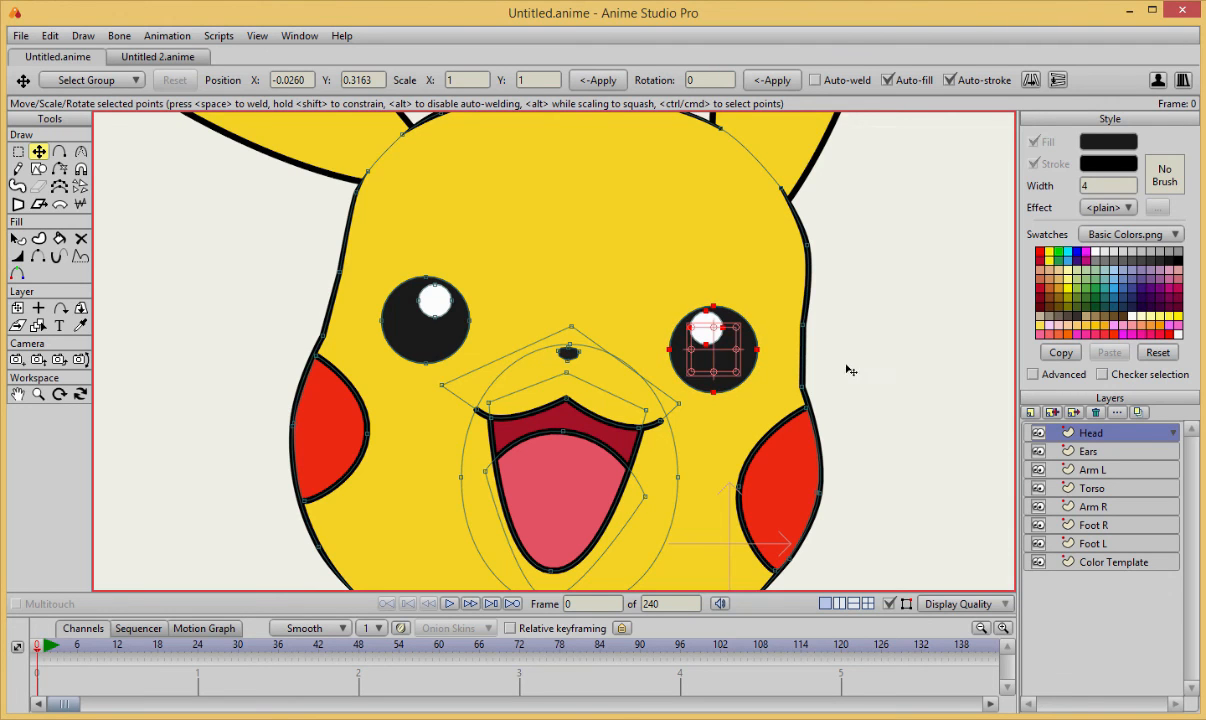
left_click(848, 366)
Move the lower tips of both red cheeks slightly down along the head outline.
scroll(913, 377, "down", 3)
scroll(905, 378, "down", 3)
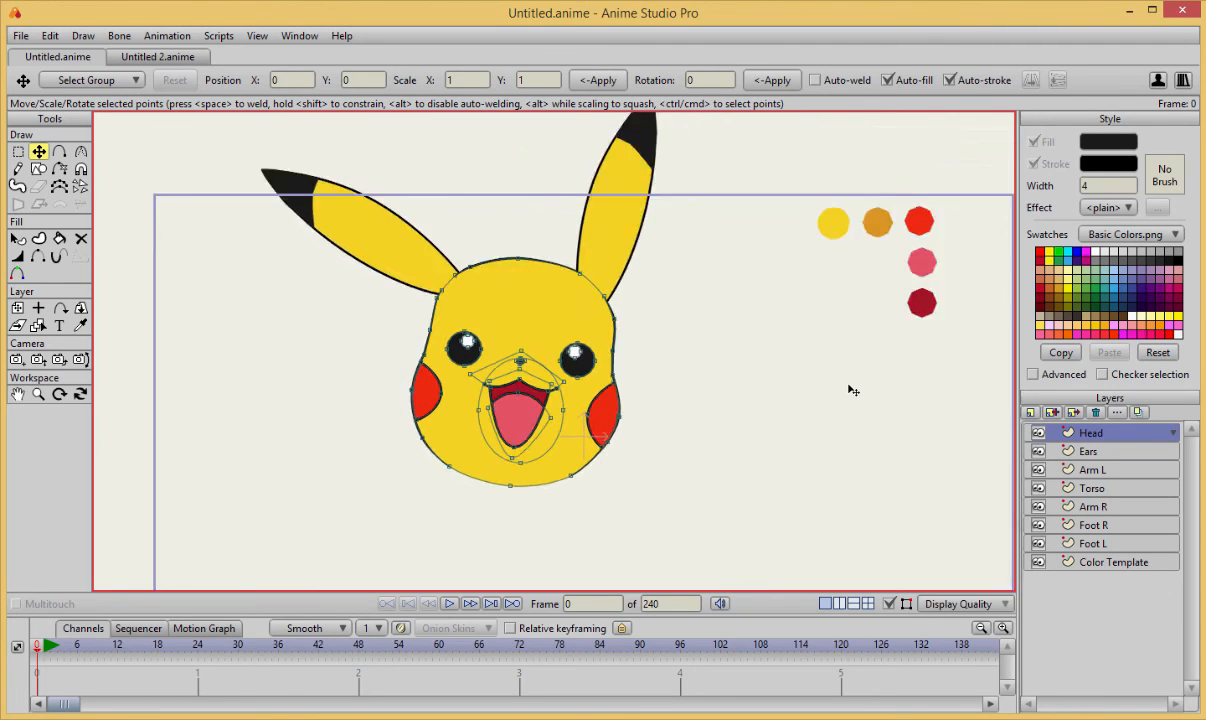
scroll(777, 359, "up", 2)
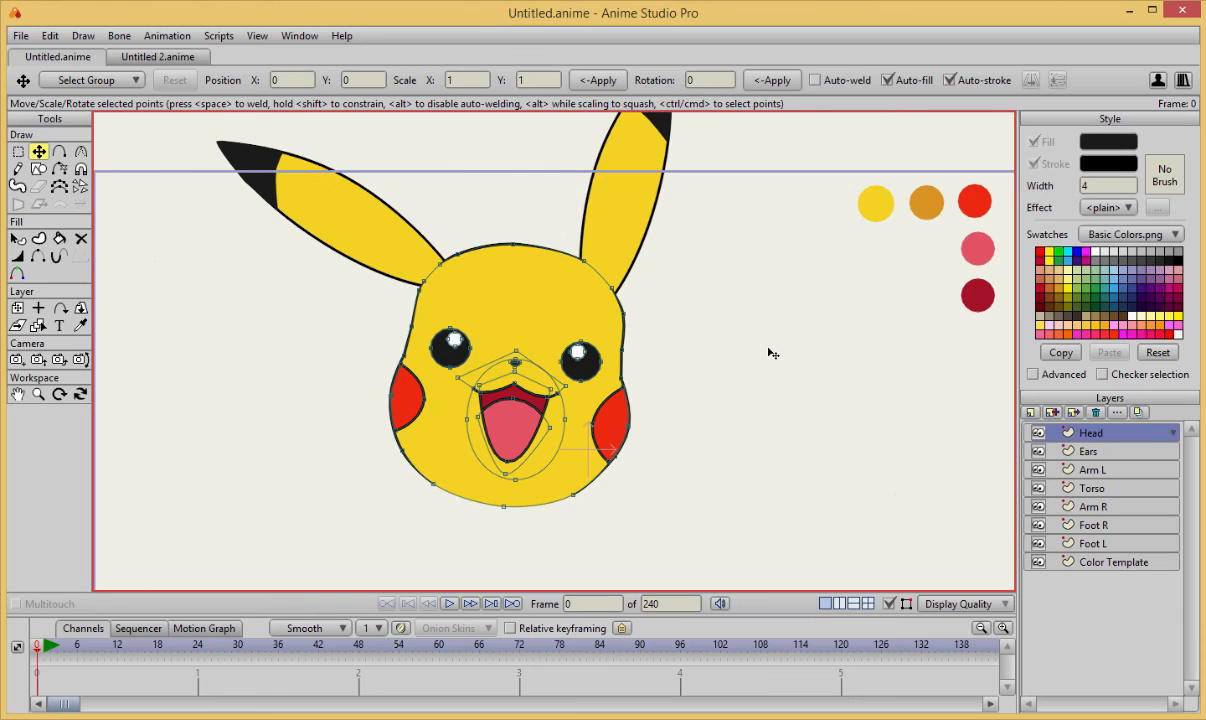
scroll(773, 353, "up", 3)
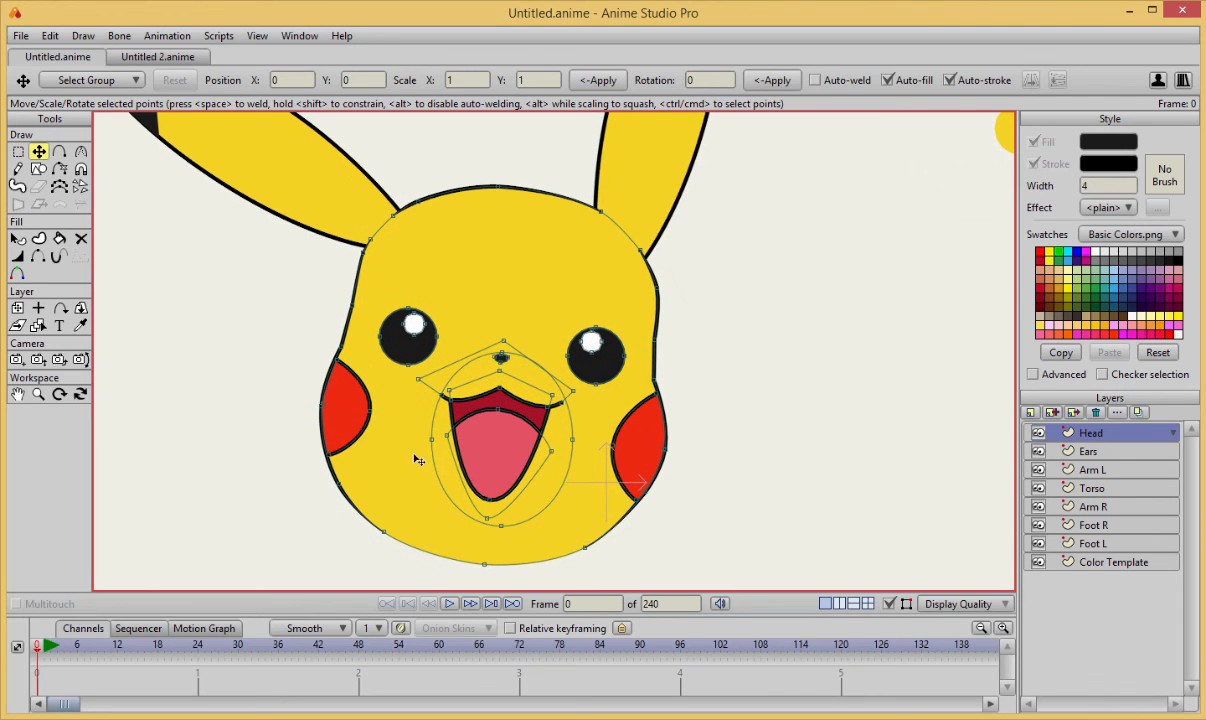
scroll(388, 466, "up", 3)
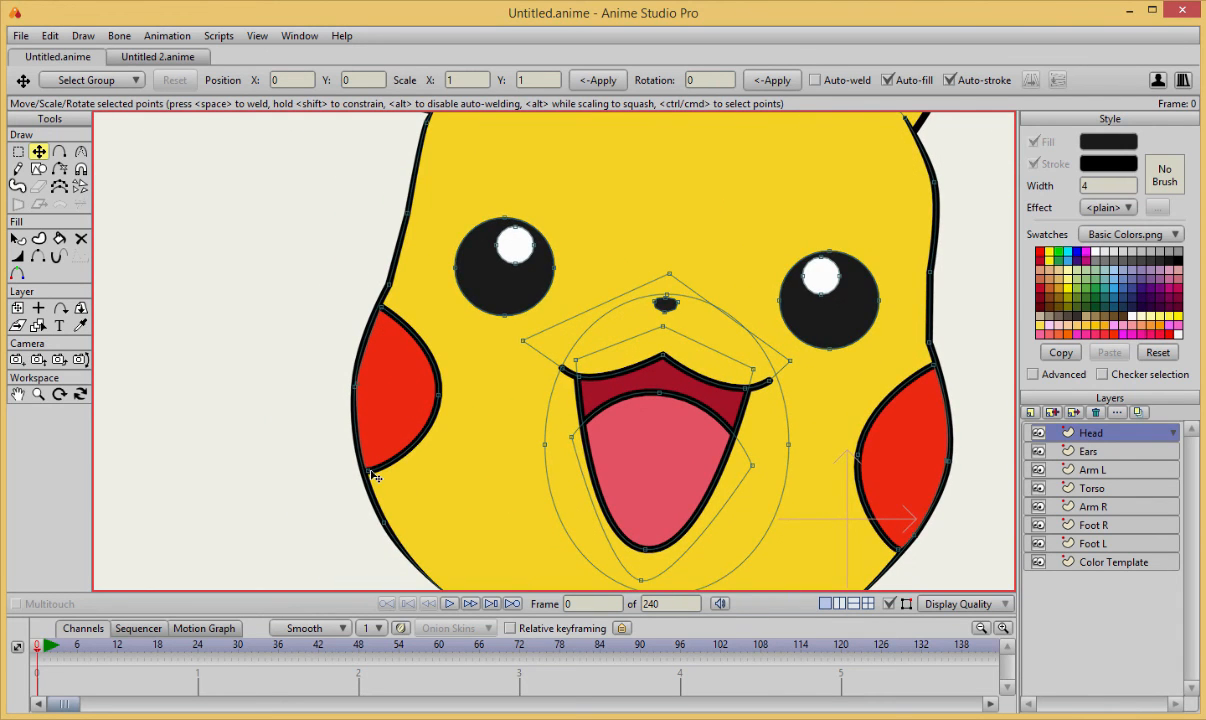
left_click_drag(371, 476, 377, 491)
scroll(516, 477, "down", 2)
left_click_drag(664, 474, 613, 467)
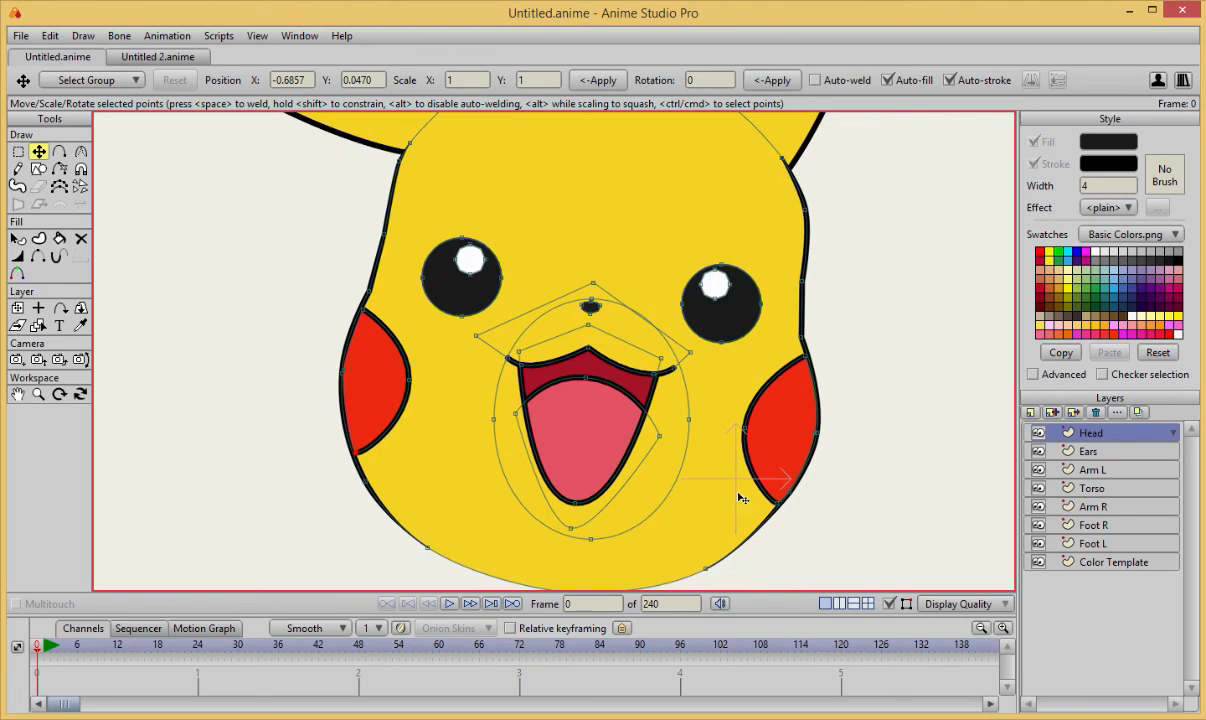
left_click_drag(775, 505, 774, 513)
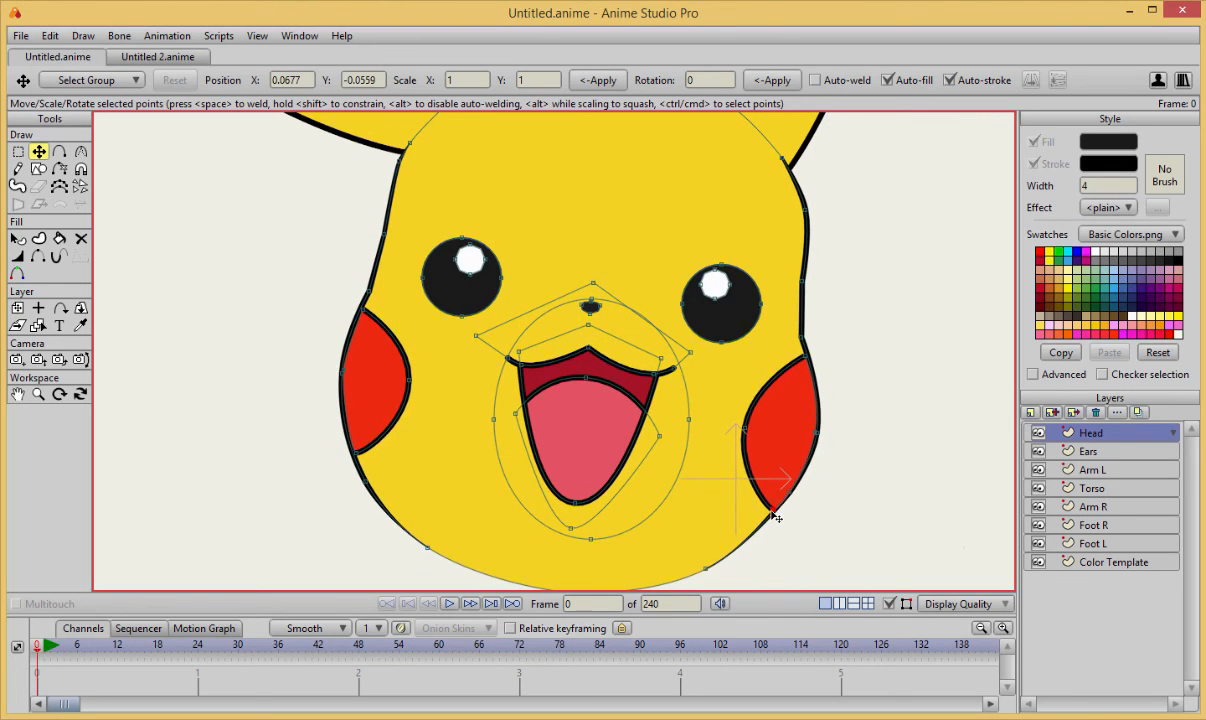
Thin the line width at both outer ends of the upper lip, setting the left end to 58 percent.
scroll(826, 469, "down", 2)
scroll(830, 453, "down", 1)
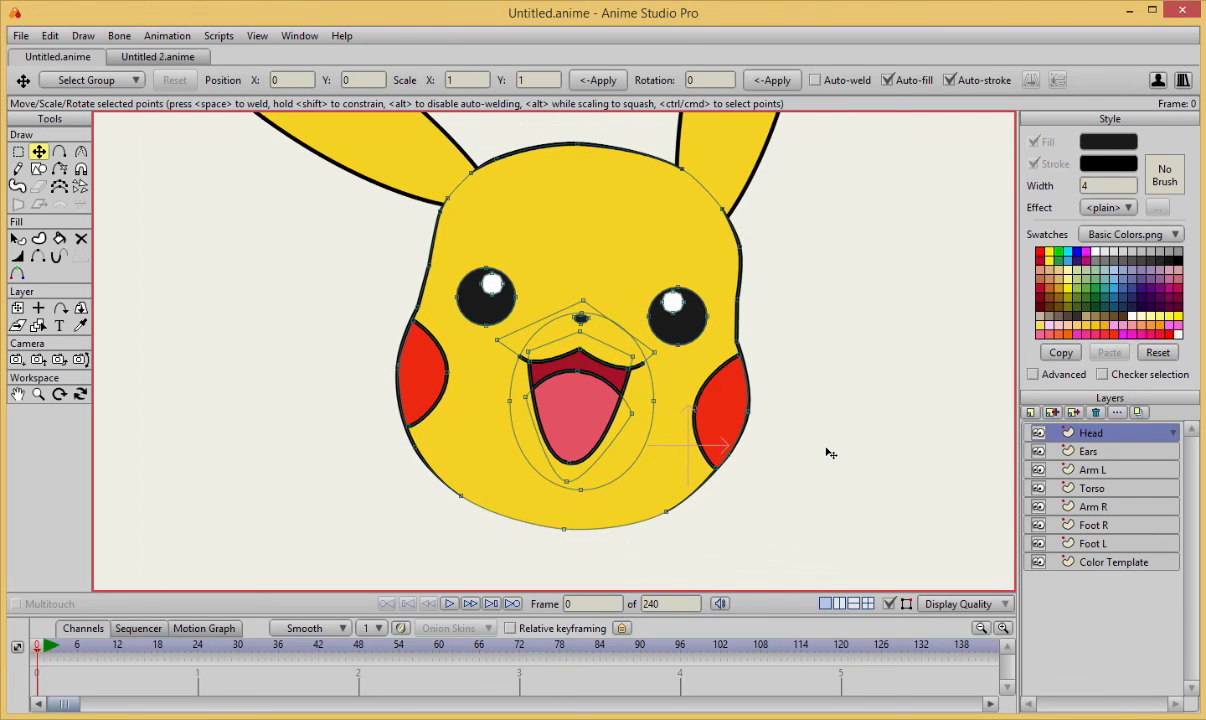
scroll(540, 345, "up", 5)
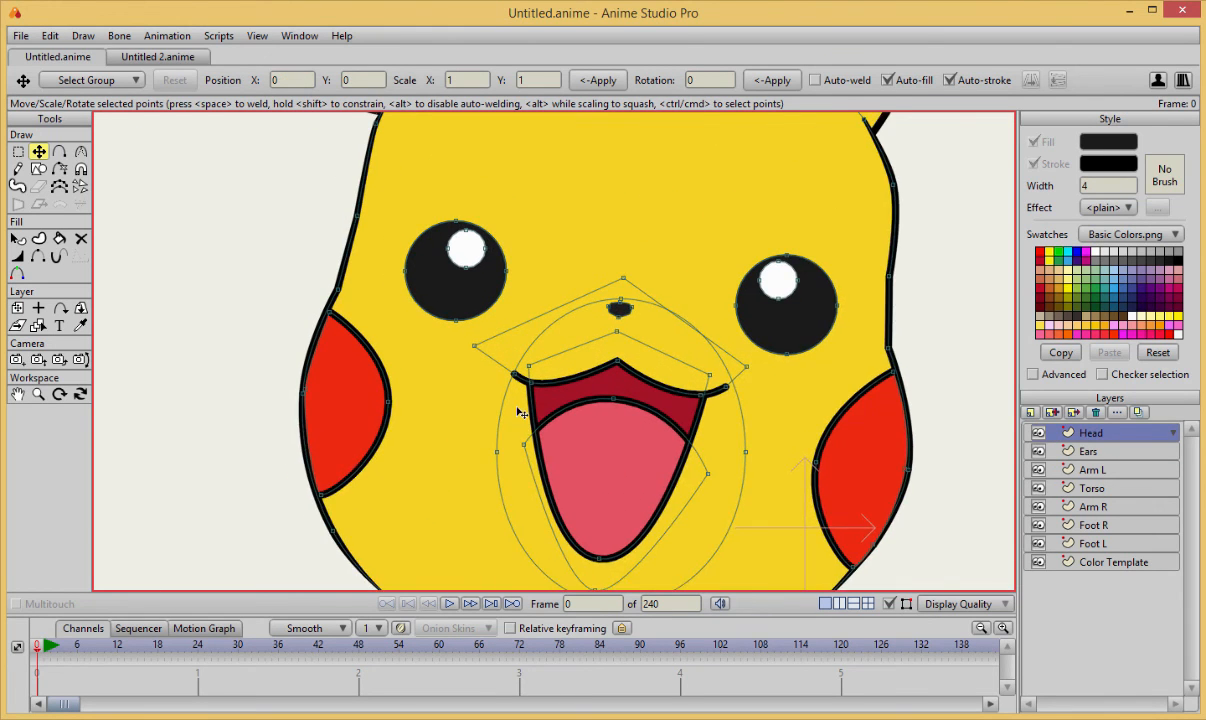
key("w")
left_click_drag(487, 397, 476, 398)
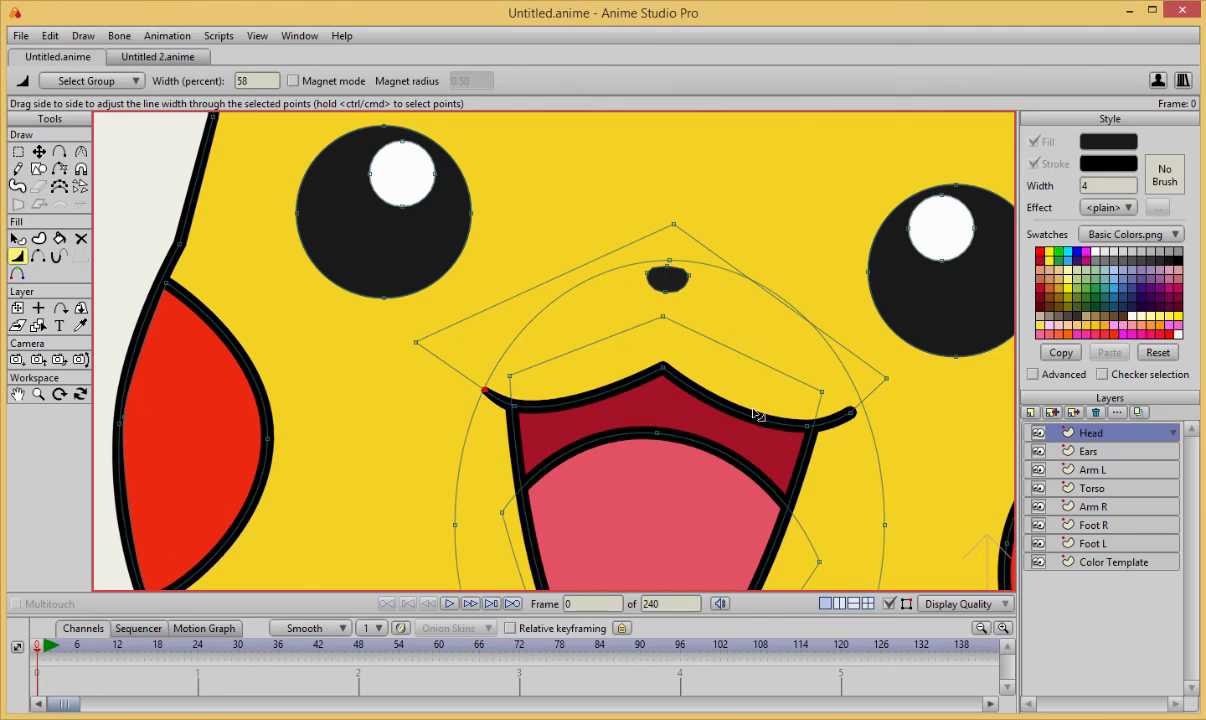
left_click_drag(852, 412, 833, 414)
Move the right end point of the upper lip slightly inward and down.
key("t")
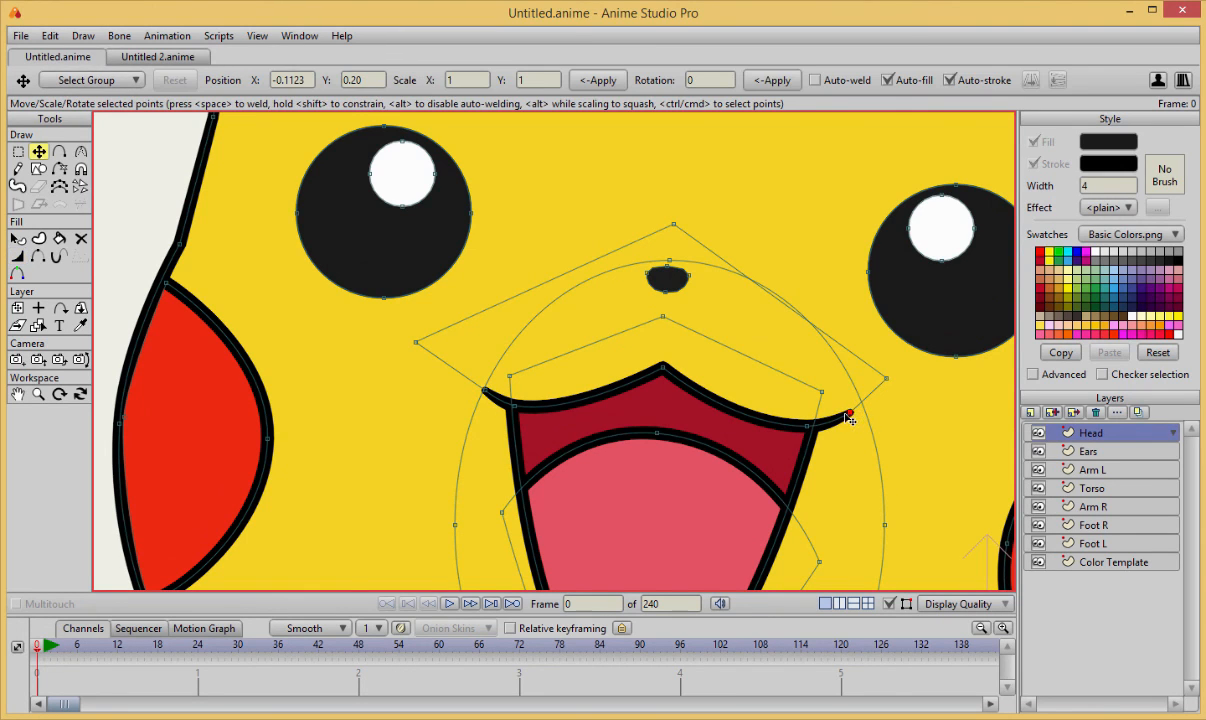
scroll(720, 393, "down", 2)
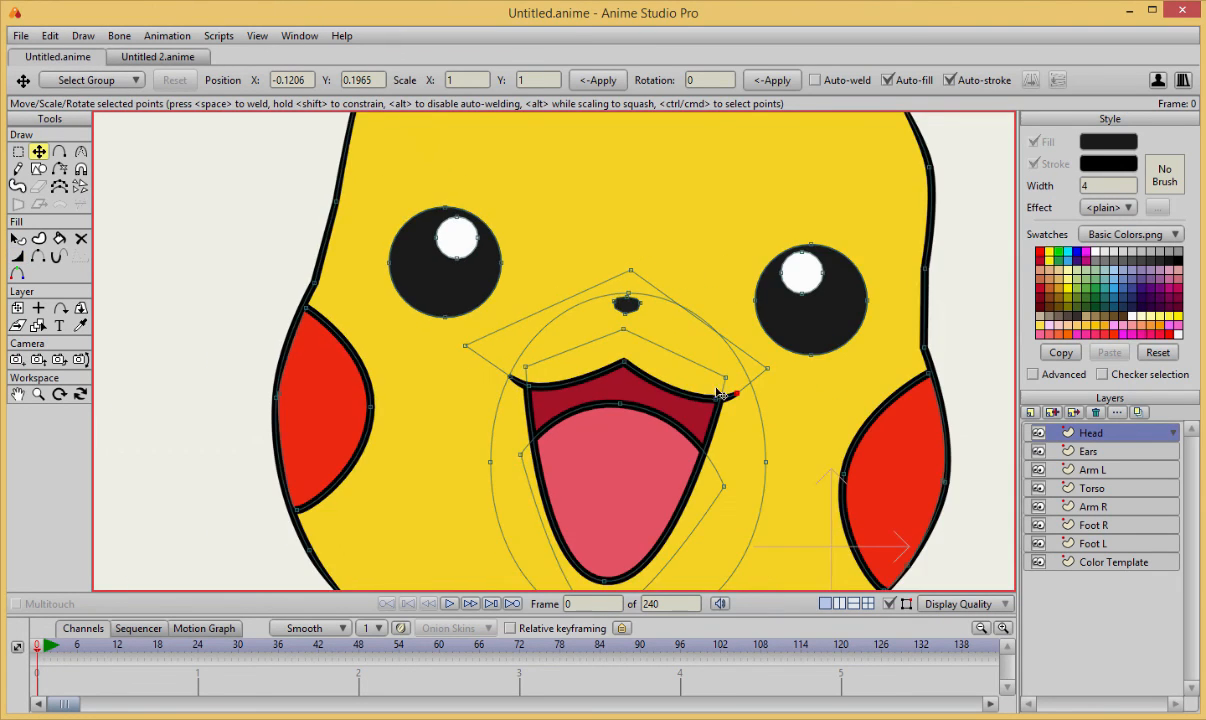
scroll(935, 430, "down", 5)
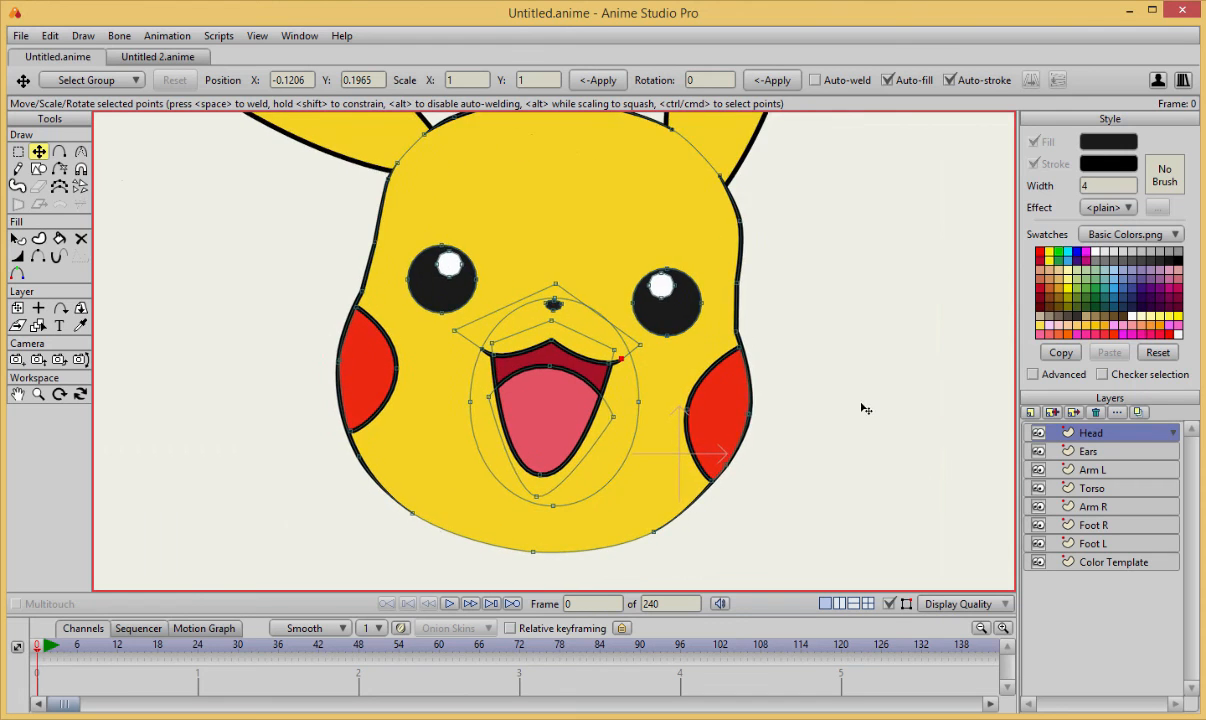
scroll(818, 388, "down", 5)
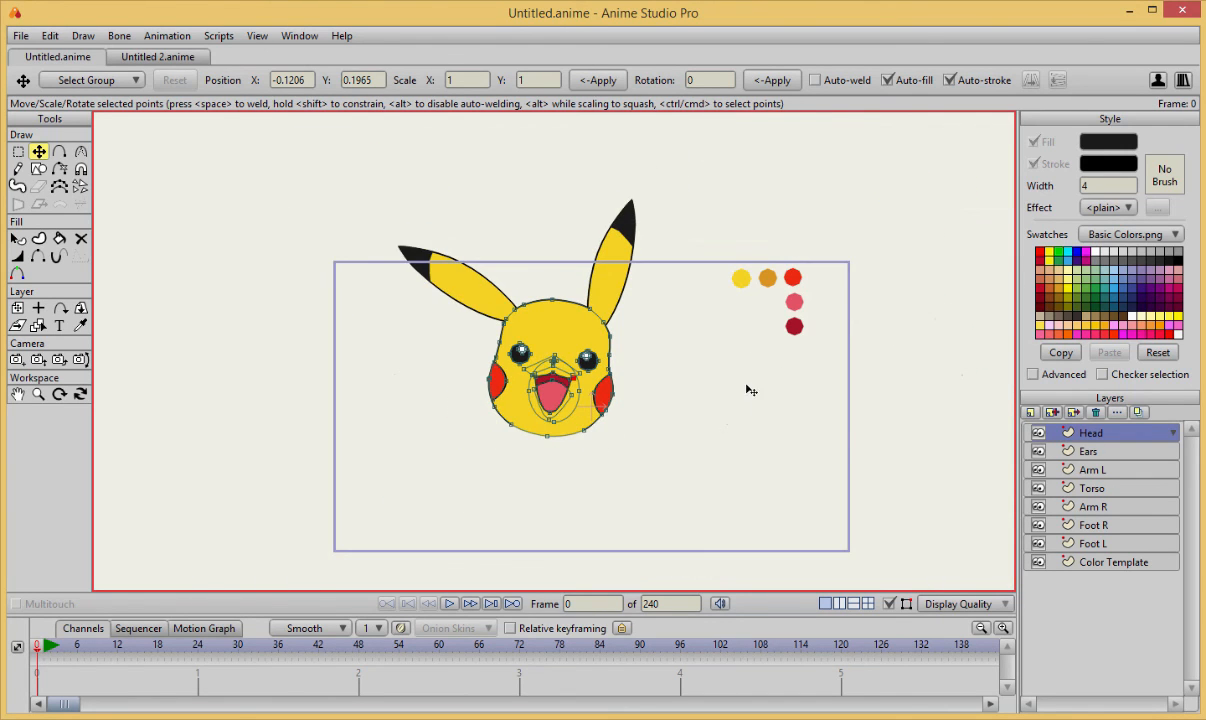
key("m")
left_click_drag(552, 348, 583, 404)
key("ctrl+z")
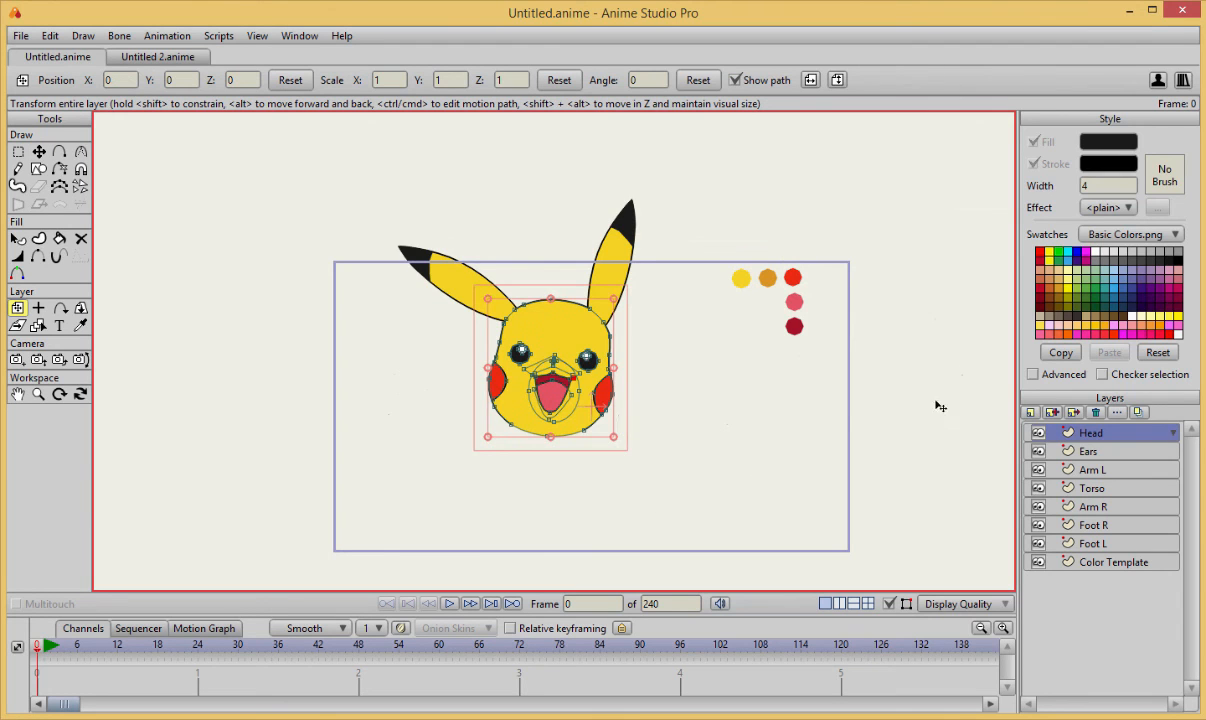
Move the Head and Ears layers together down and to the right so they sit inside the frame.
left_click(1128, 453, "shift")
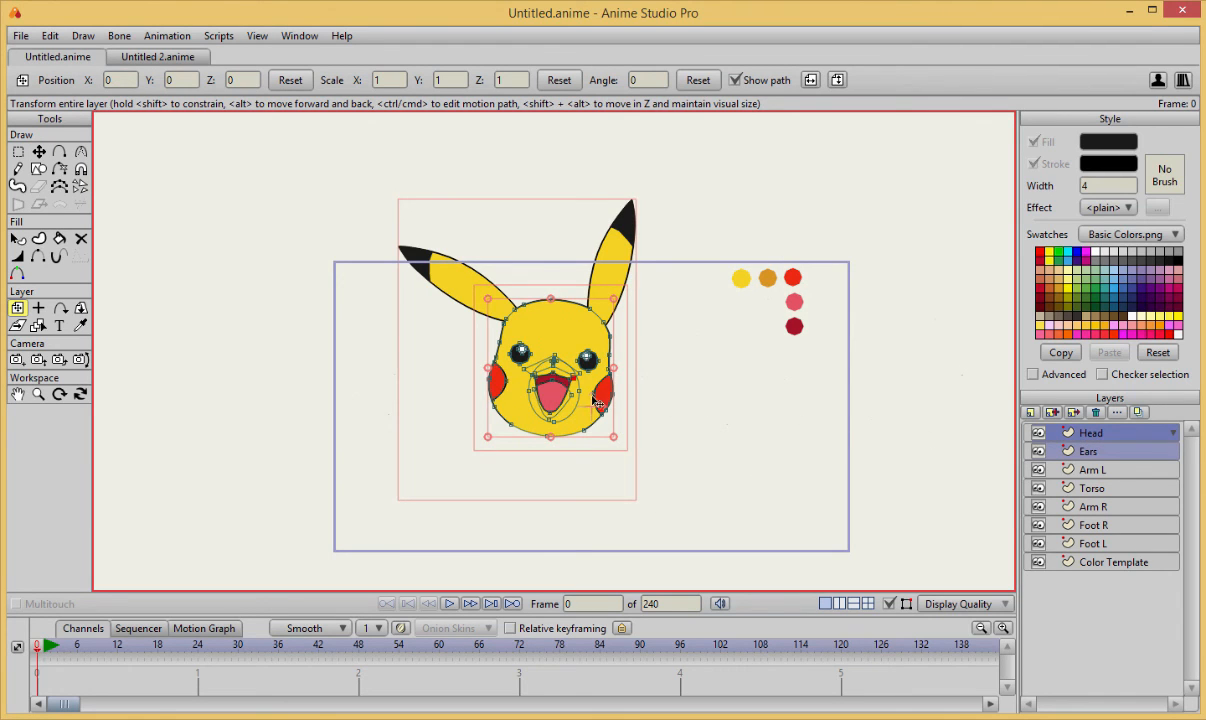
left_click_drag(593, 400, 610, 455)
left_click_drag(605, 443, 620, 436)
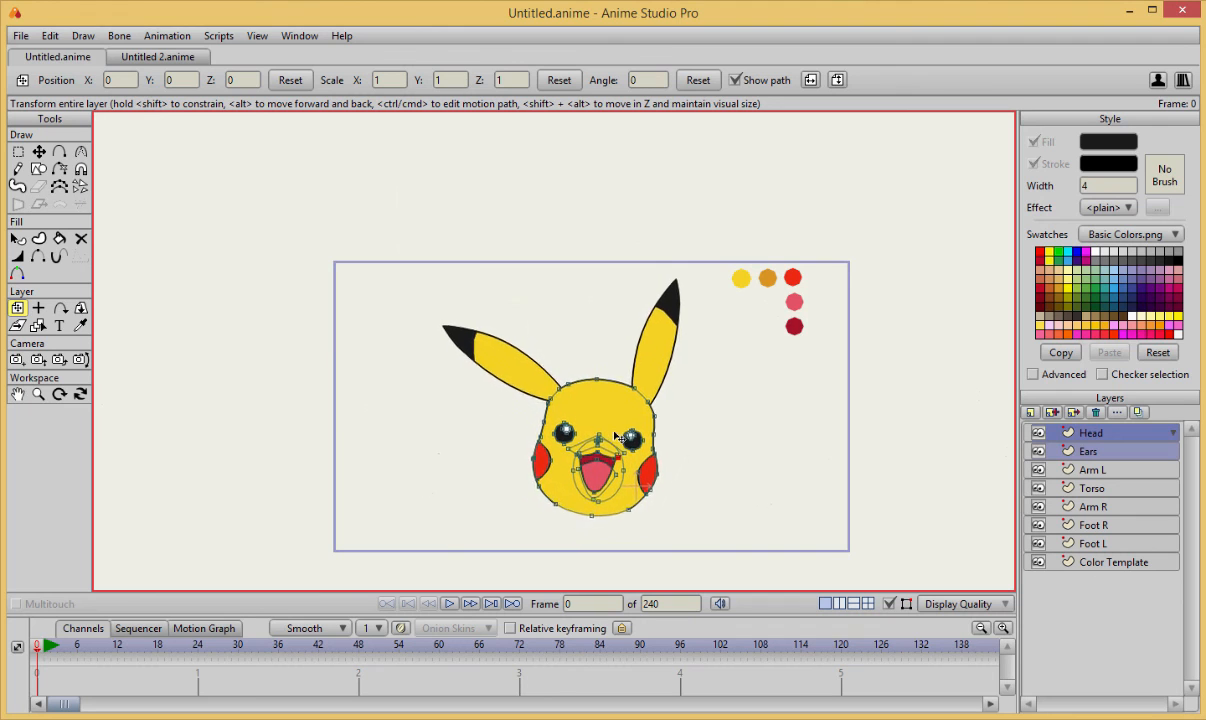
Hide the curve points and examine the outlines, eyes and mouth of the head.
scroll(708, 431, "up", 1)
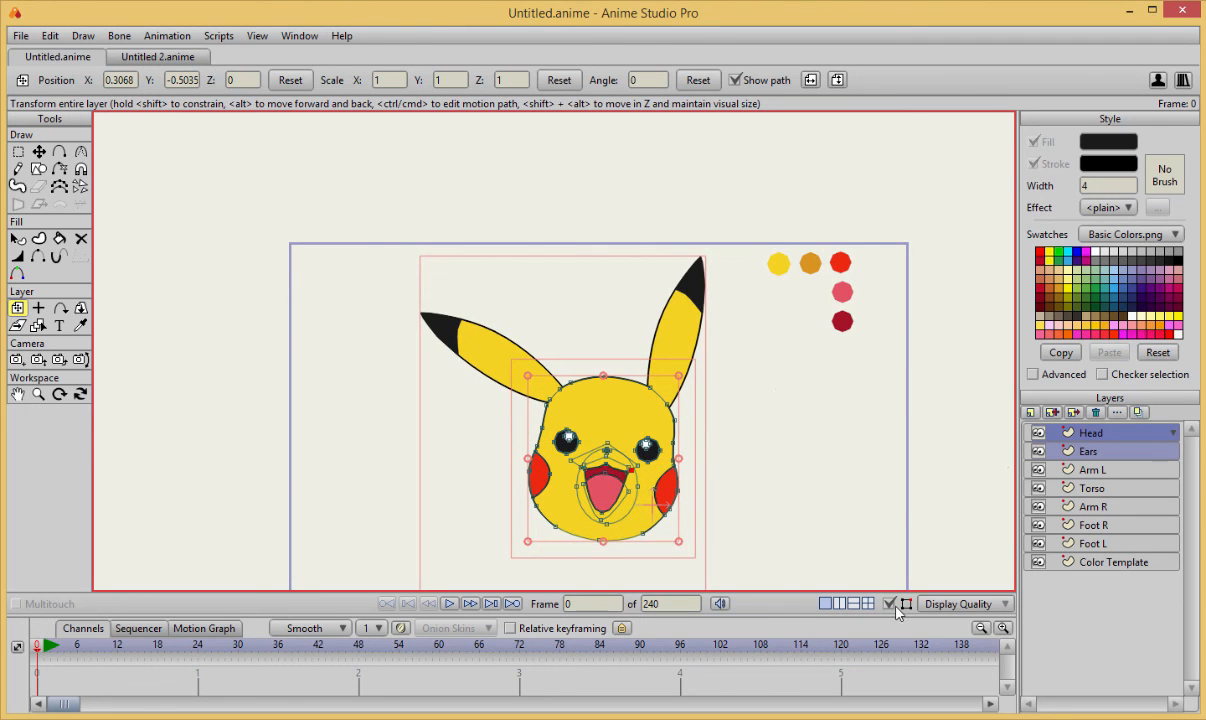
scroll(808, 417, "up", 4)
scroll(717, 417, "down", 4)
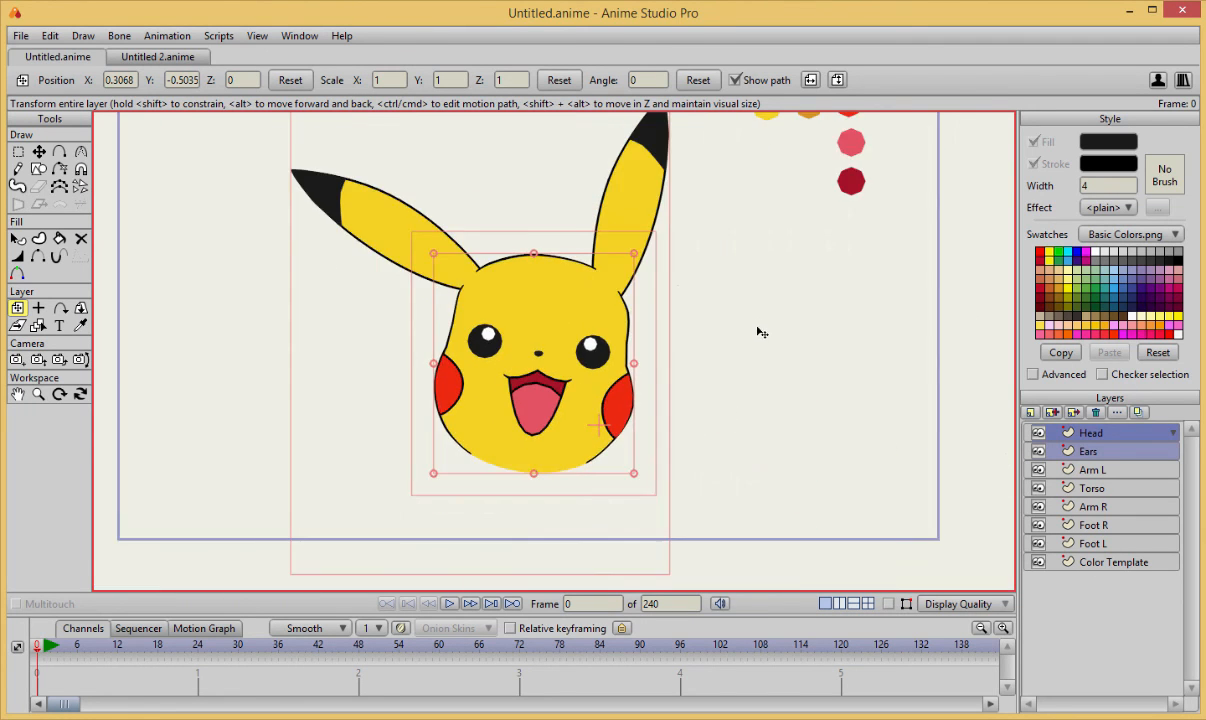
scroll(759, 332, "up", 2)
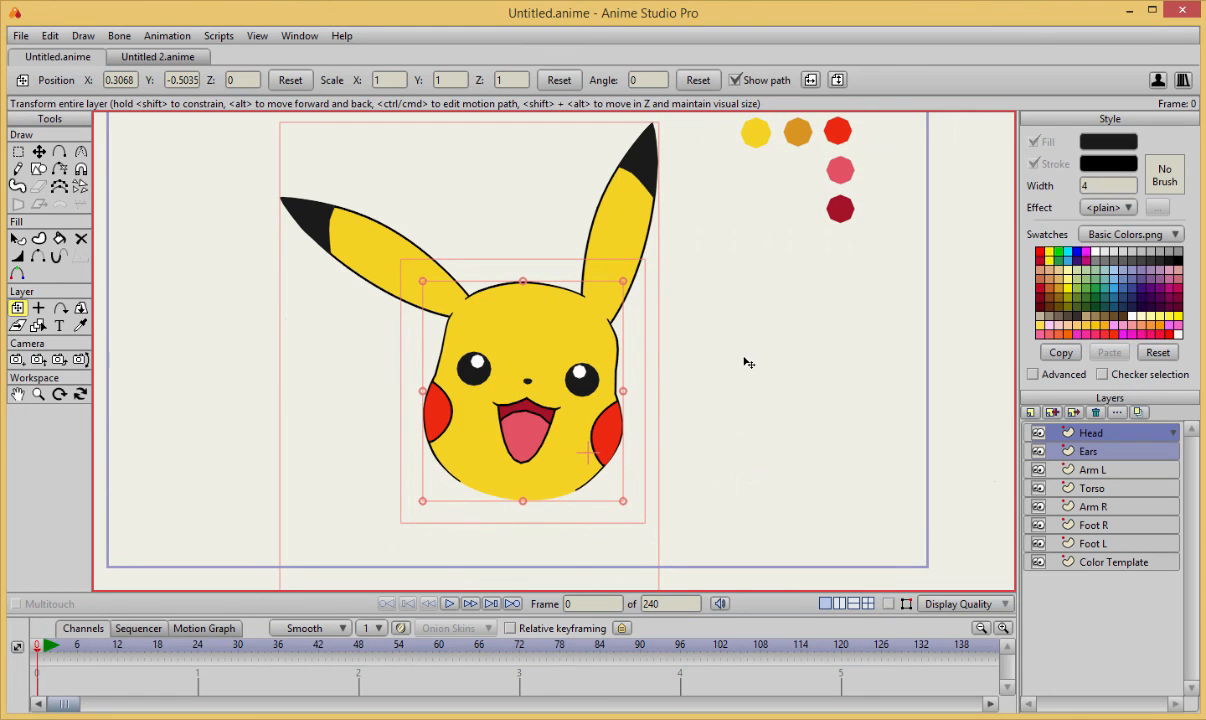
scroll(612, 360, "up", 5)
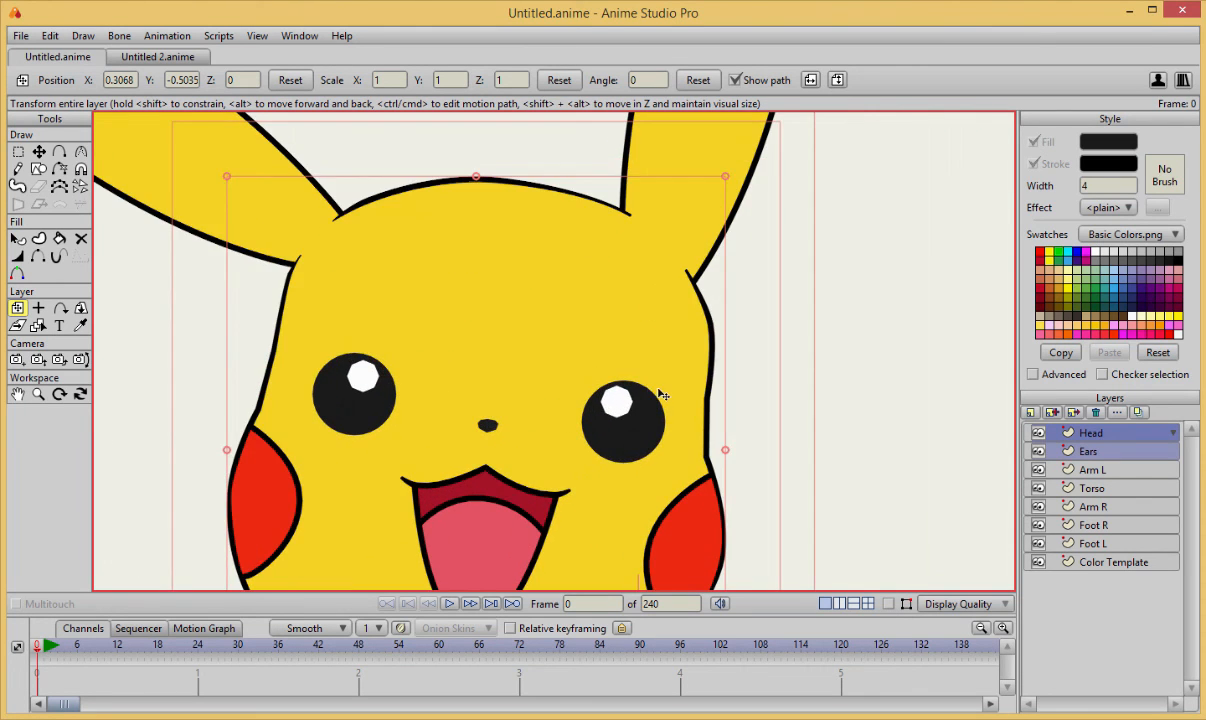
scroll(670, 410, "up", 2)
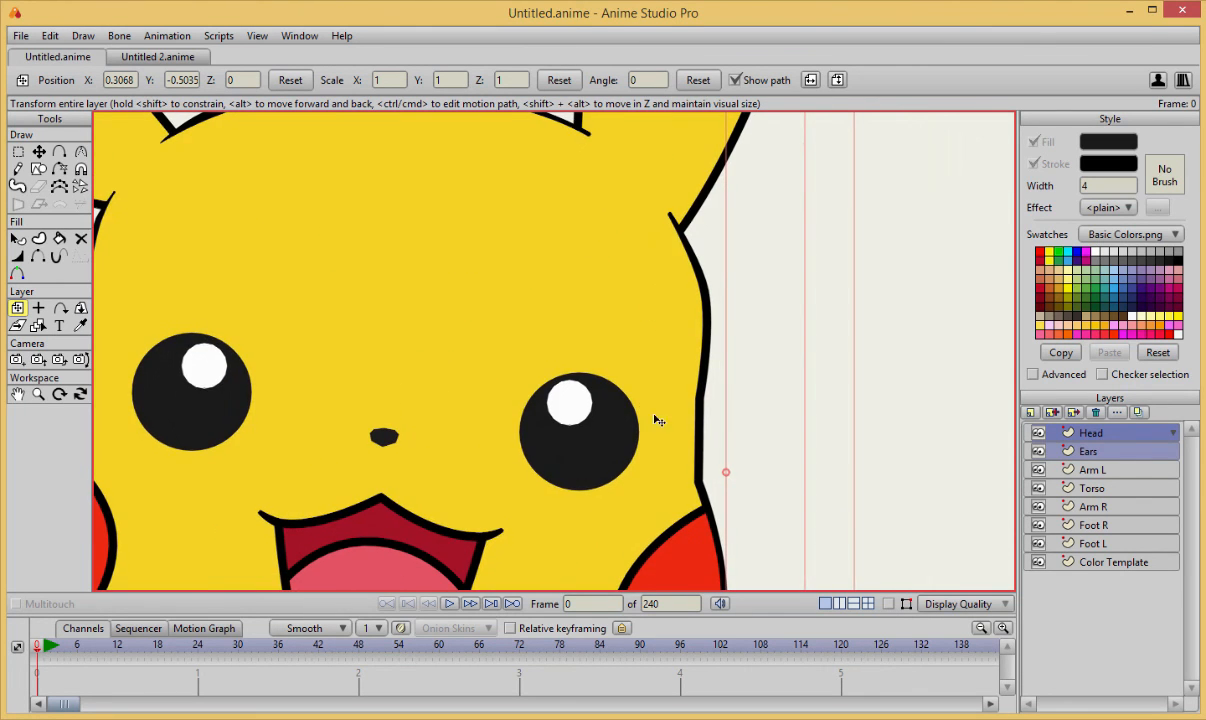
Show the curve points again and nudge the head outline point beside the right eye slightly outward.
left_click(889, 604)
key("t")
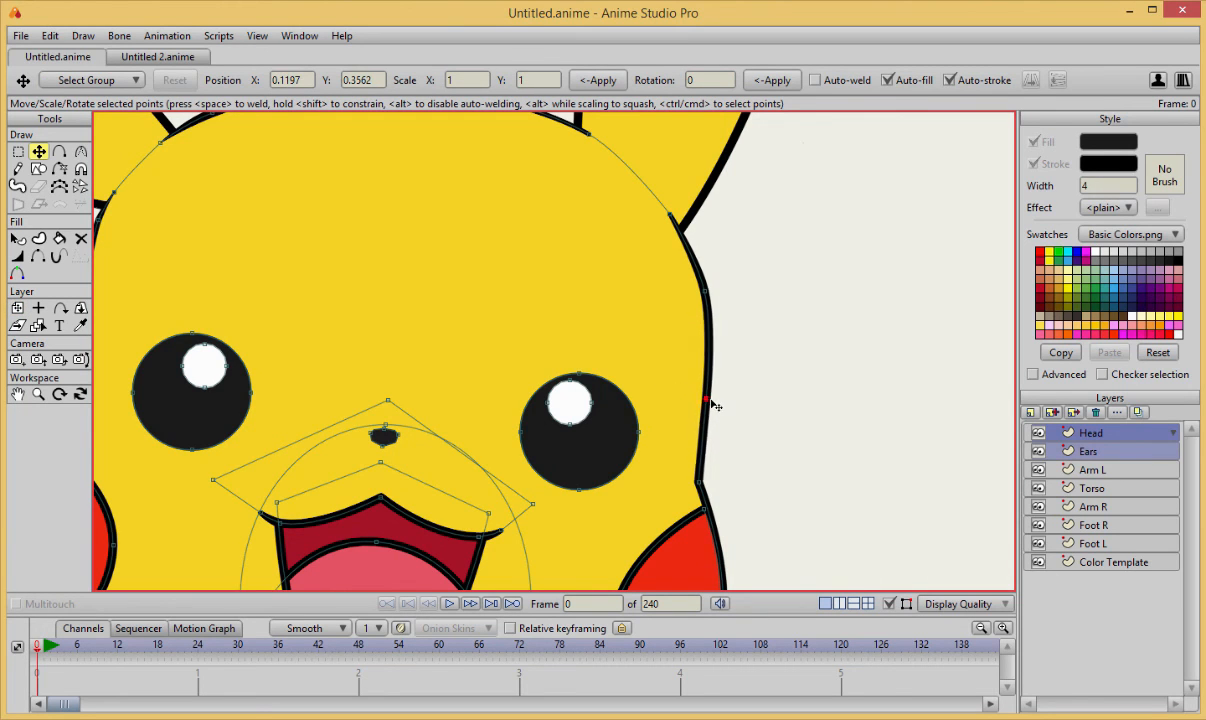
scroll(712, 405, "down", 9)
scroll(741, 427, "up", 2)
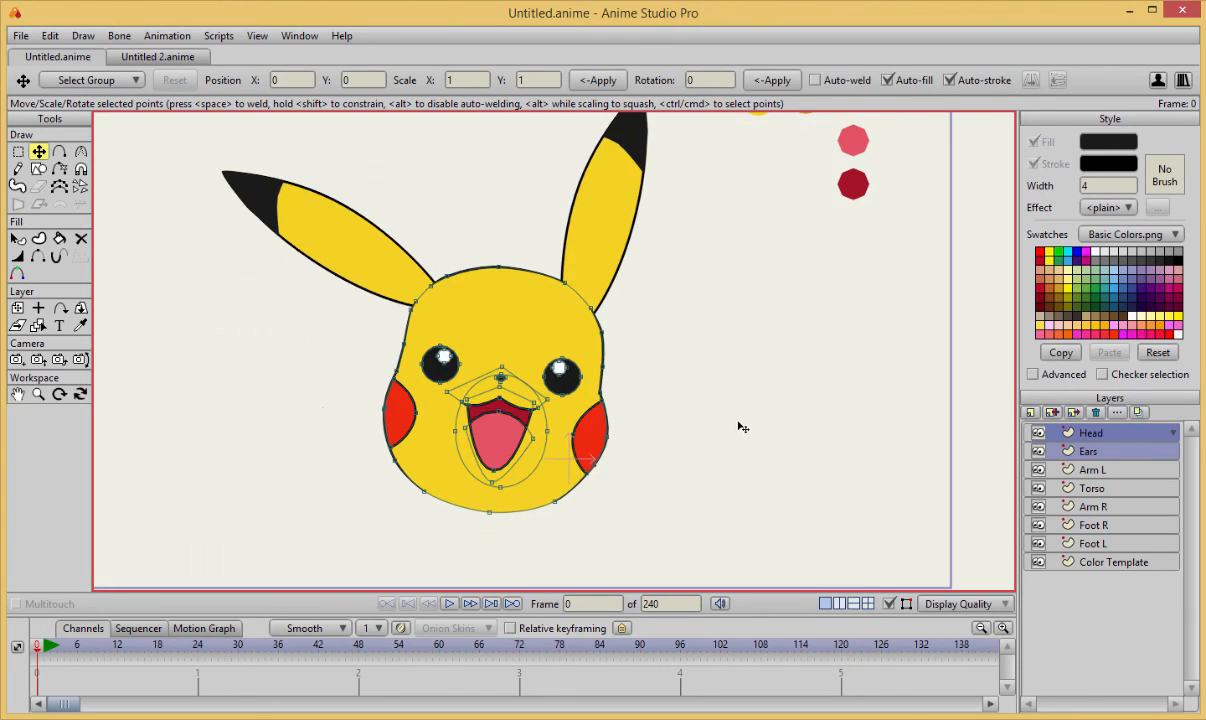
Examine the proportions of the whole head and ears within the frame.
scroll(735, 430, "down", 4)
scroll(716, 441, "up", 3)
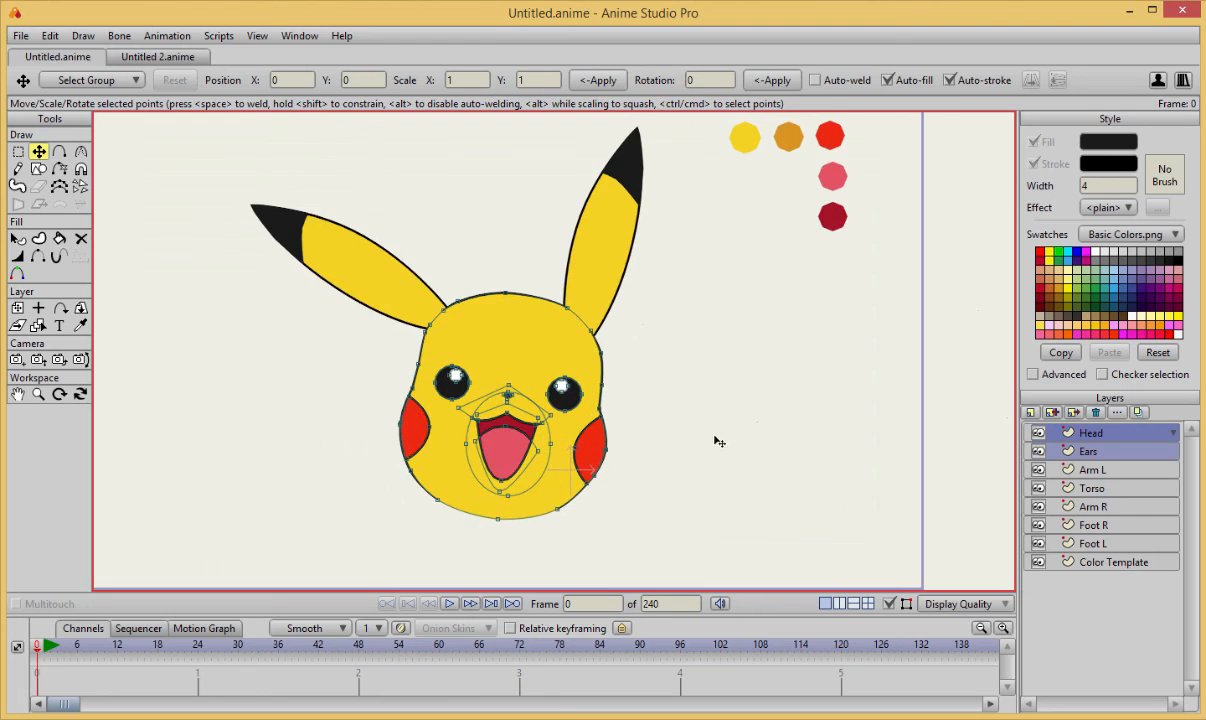
left_click_drag(717, 441, 755, 462)
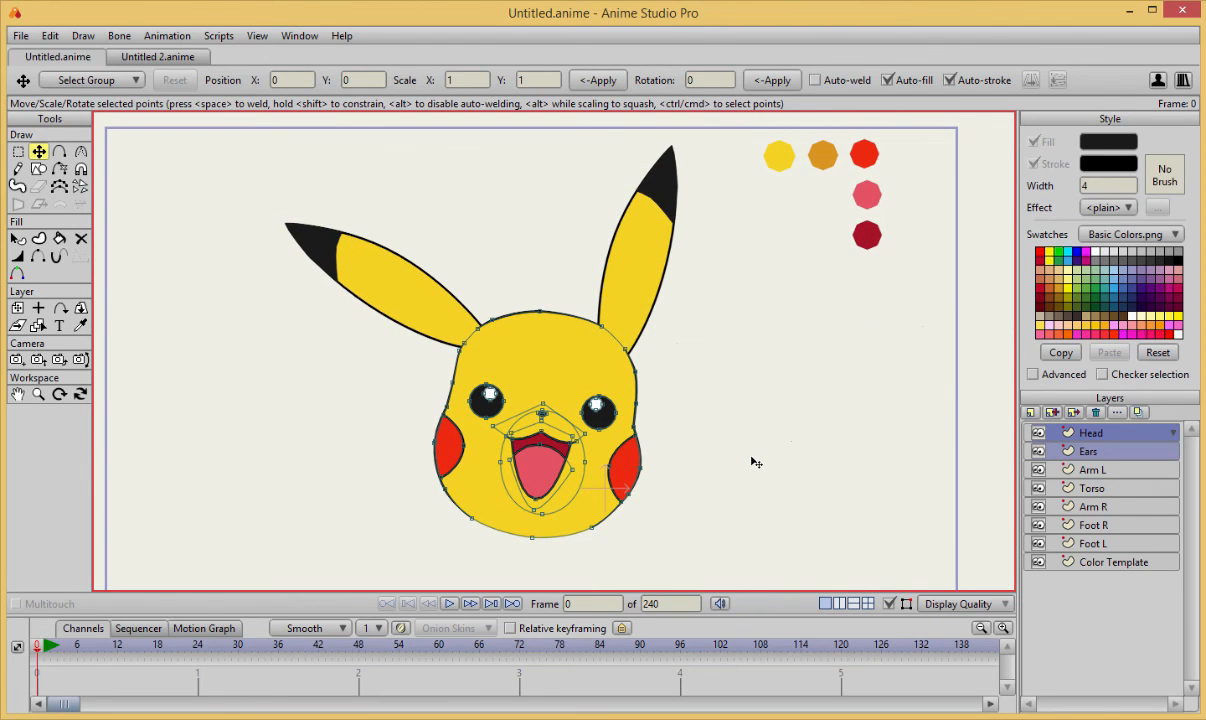
scroll(756, 462, "down", 3)
scroll(756, 462, "up", 2)
left_click_drag(755, 460, 752, 446)
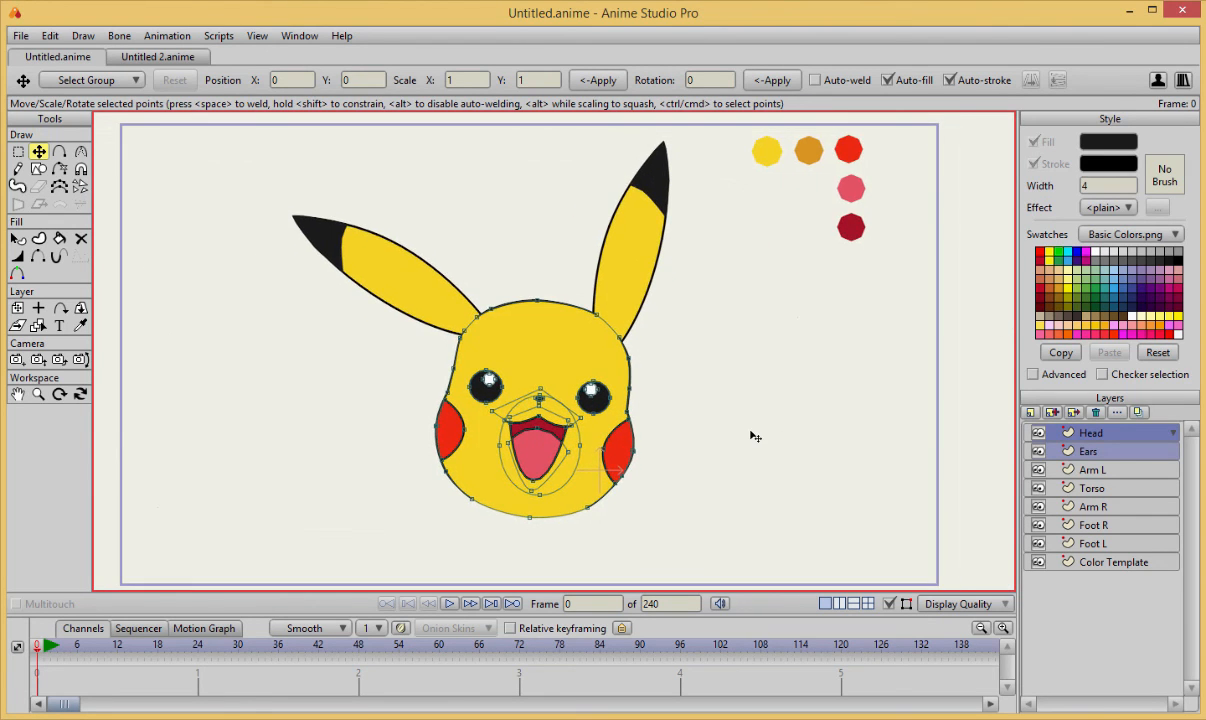
scroll(752, 433, "down", 1)
scroll(750, 430, "up", 3)
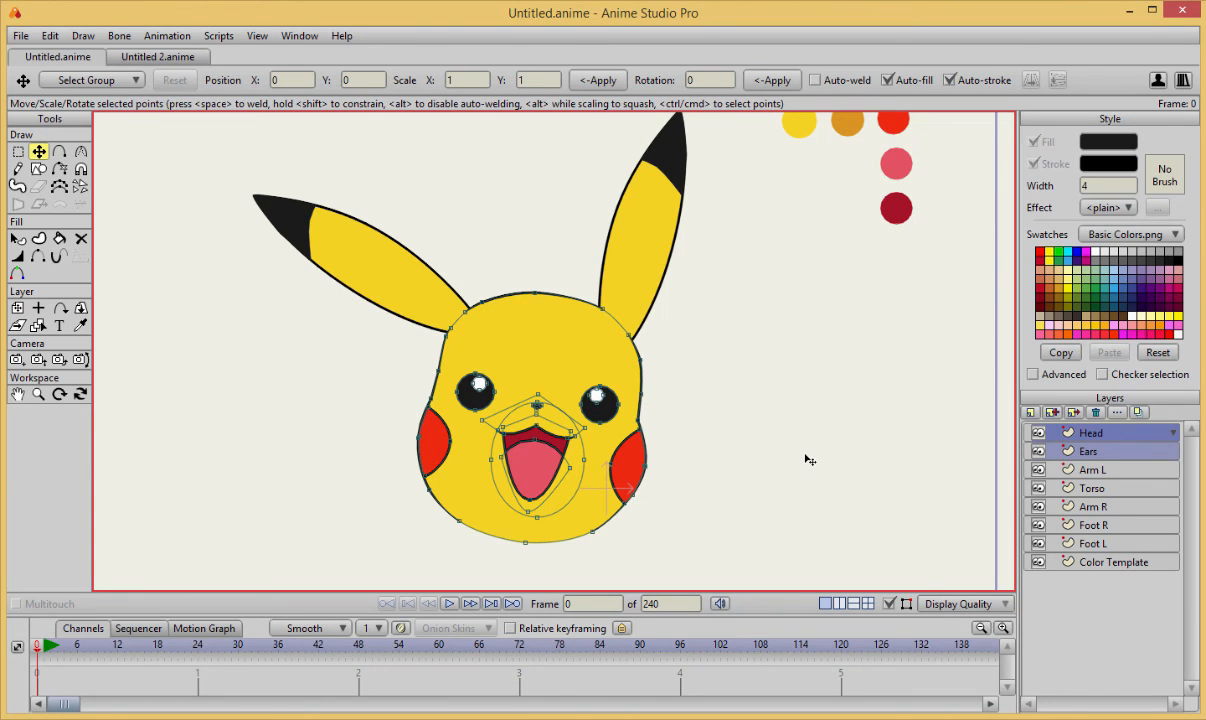
scroll(779, 372, "down", 2)
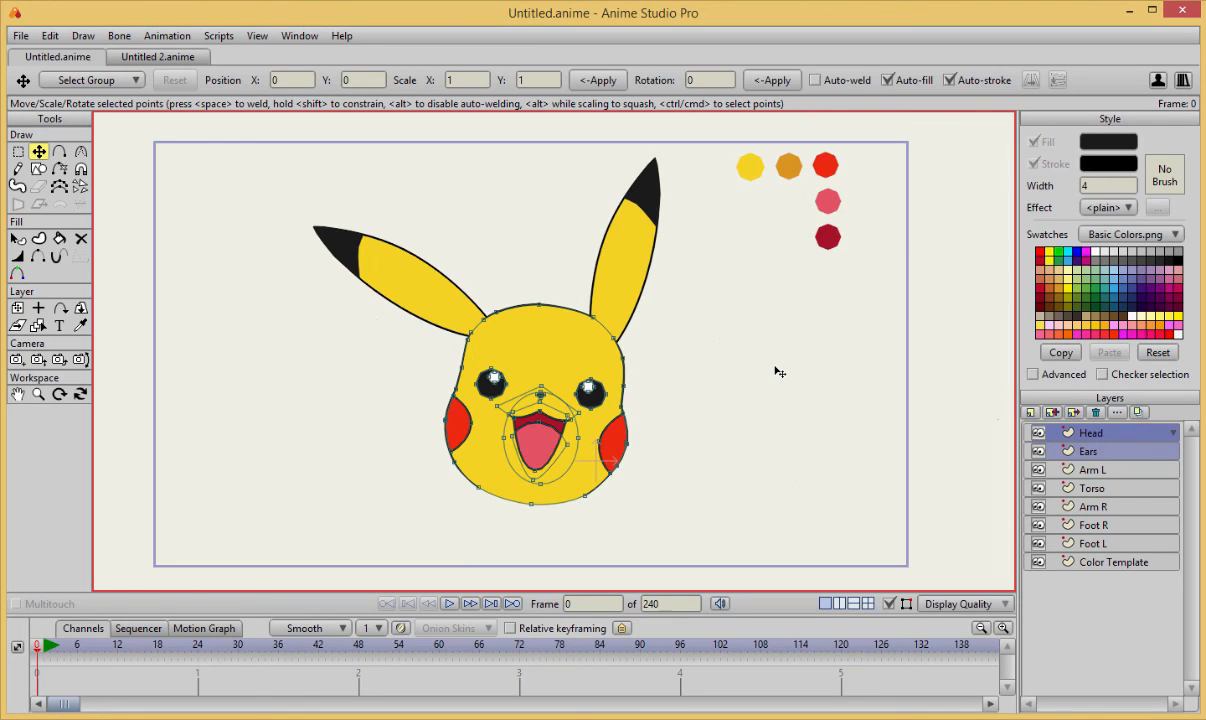